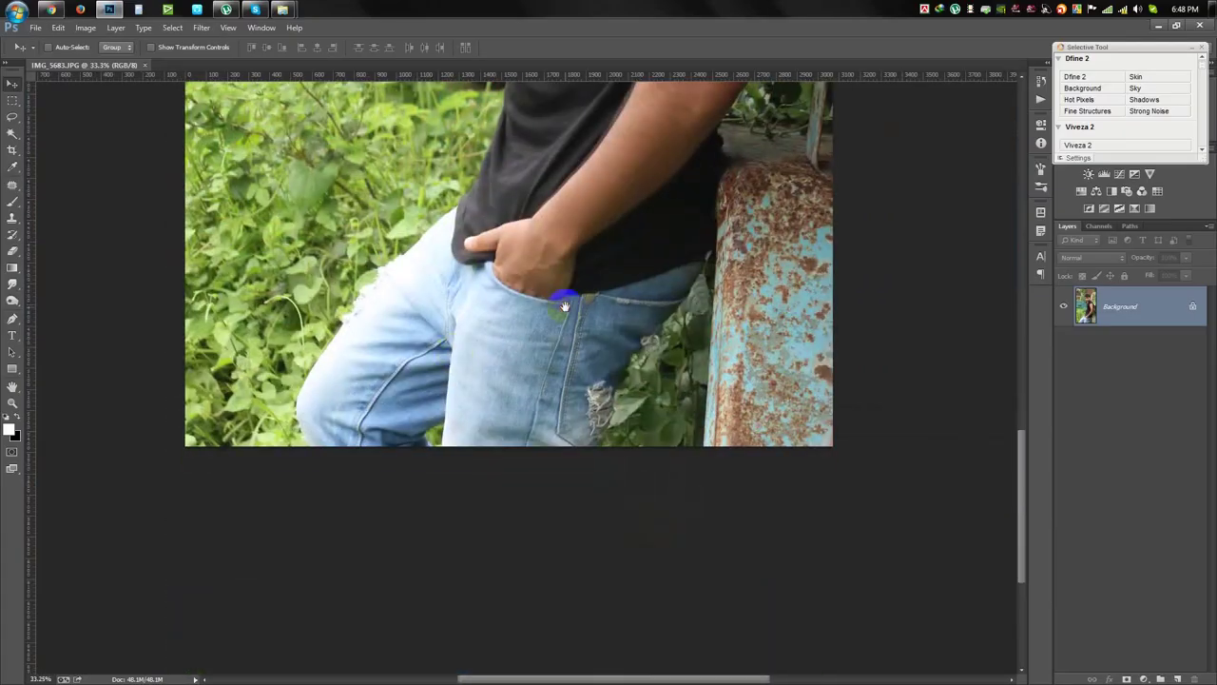
Zoom in on the jeans and switch to the Pen tool in Path mode.
scroll(564, 305, up, 3)
click(13, 319)
Place Pen anchors from the jeans' bottom edge up the leg toward the shirt.
click(279, 554)
drag(269, 404, 353, 271)
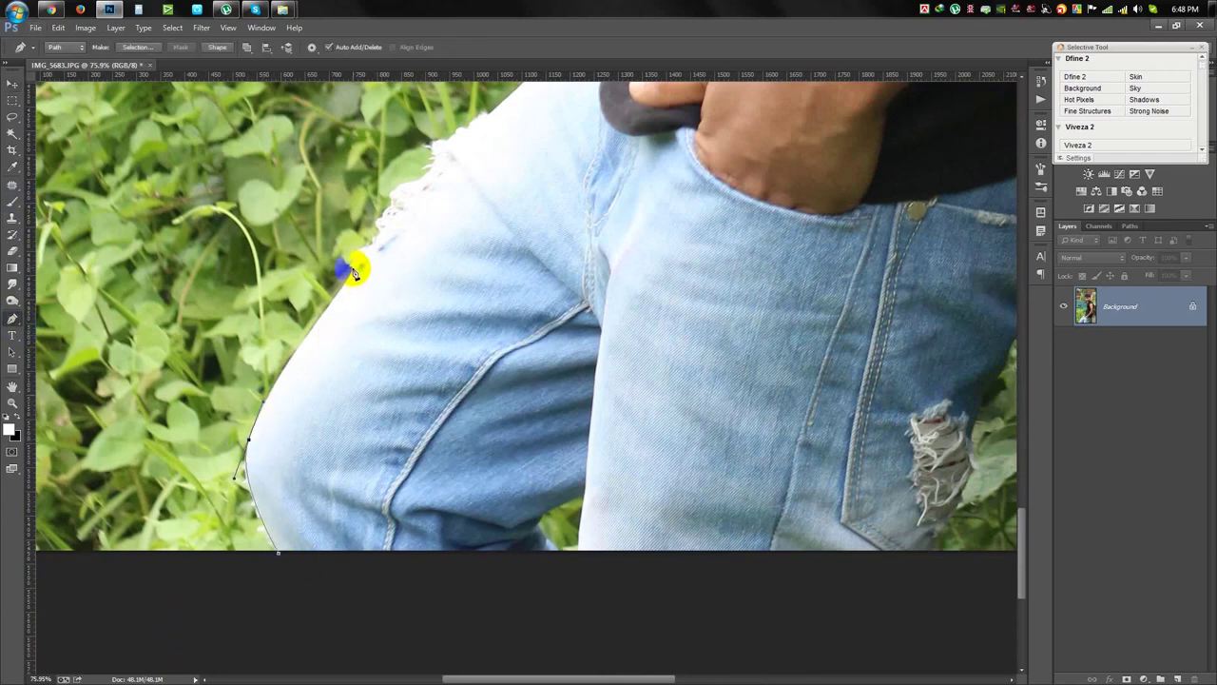
click(407, 199)
click(495, 107)
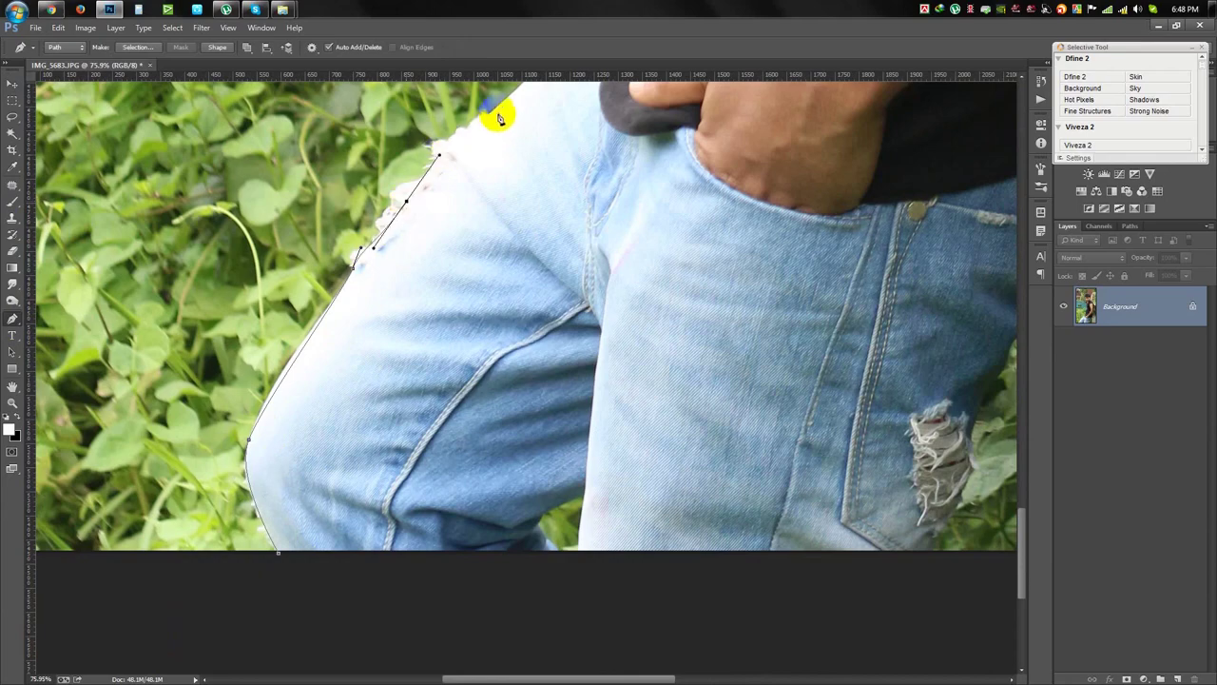
drag(495, 107, 276, 497)
click(345, 433)
click(376, 404)
click(406, 378)
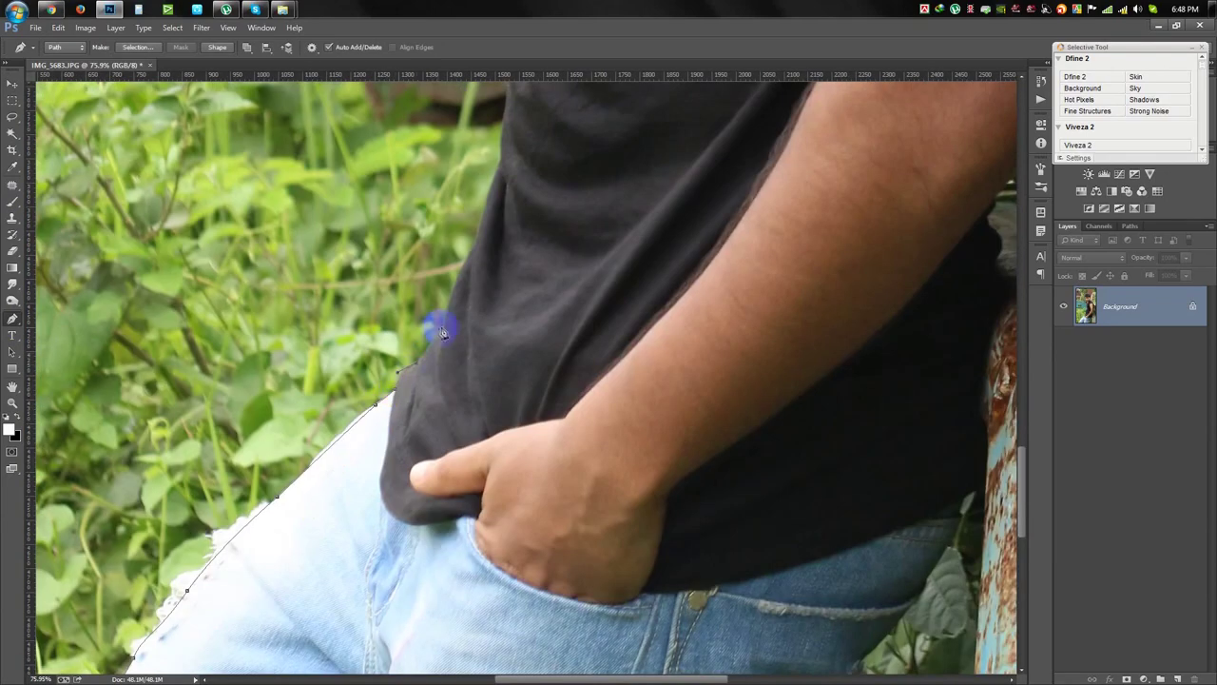
Pan up over the shirt, neck, face and hair, then continue the path past the ear.
drag(484, 235, 484, 644)
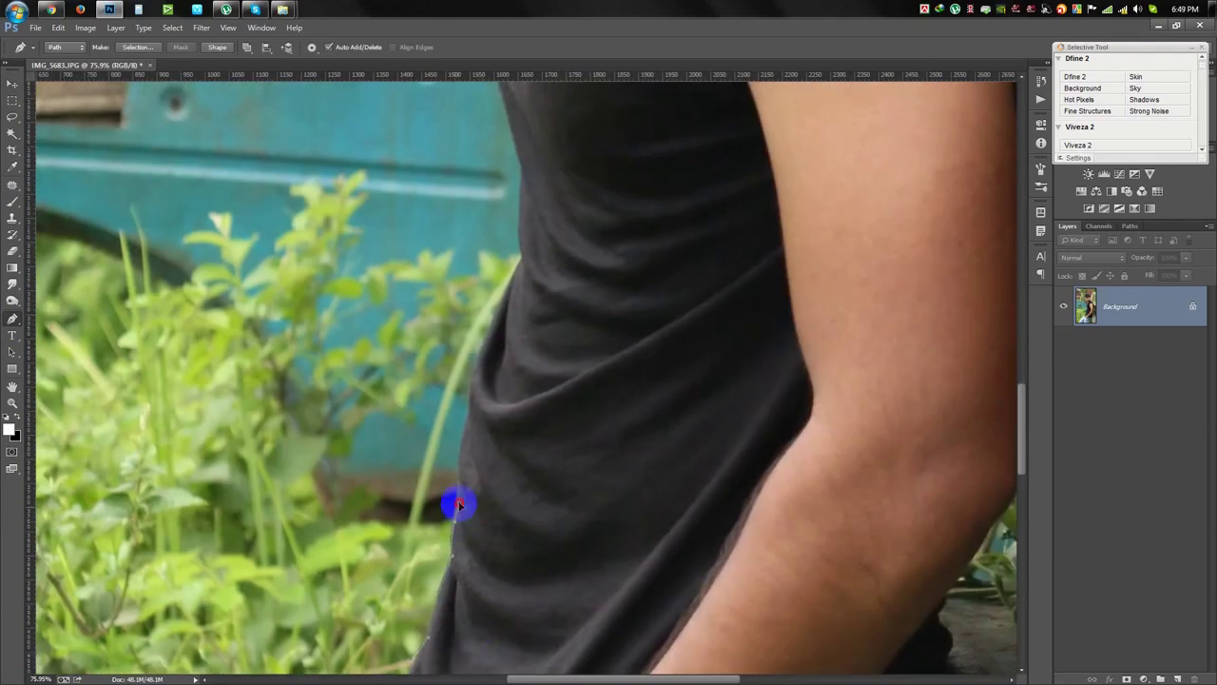
mouse_move(475, 419)
mouse_down()
mouse_move(388, 461)
mouse_move(406, 516)
mouse_up()
drag(409, 434, 371, 540)
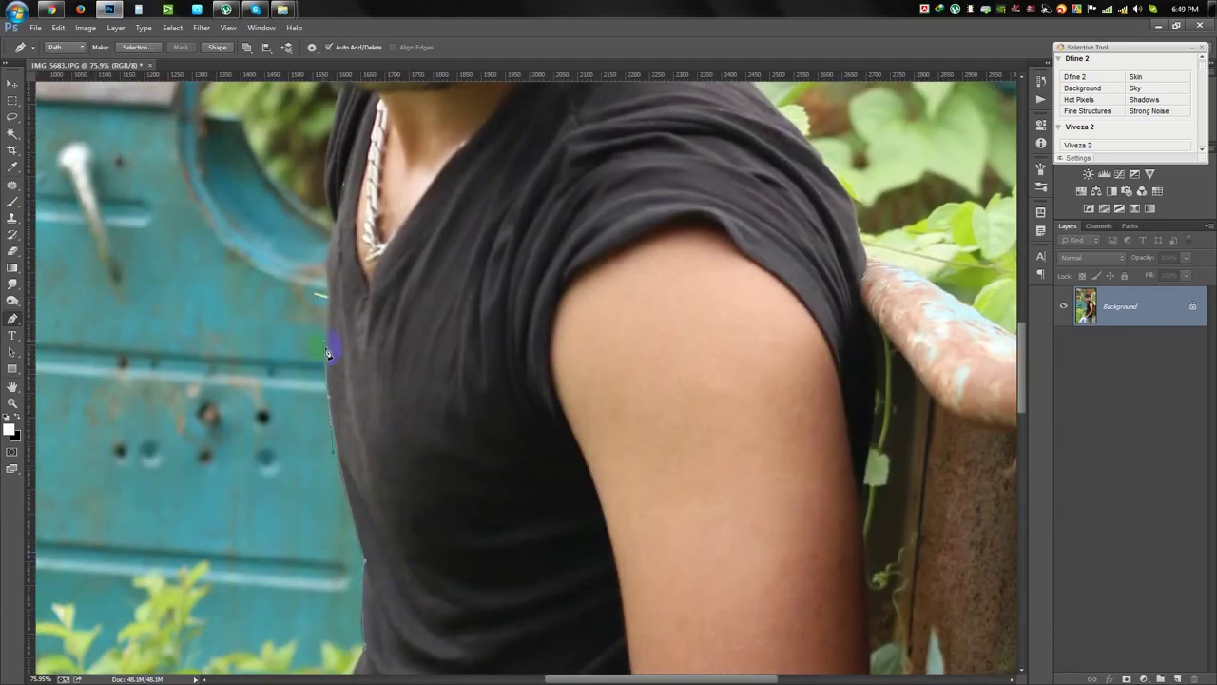
mouse_move(349, 298)
mouse_down()
mouse_move(313, 389)
mouse_move(345, 565)
mouse_up()
scroll(311, 395, up, 2)
scroll(330, 487, up, 2)
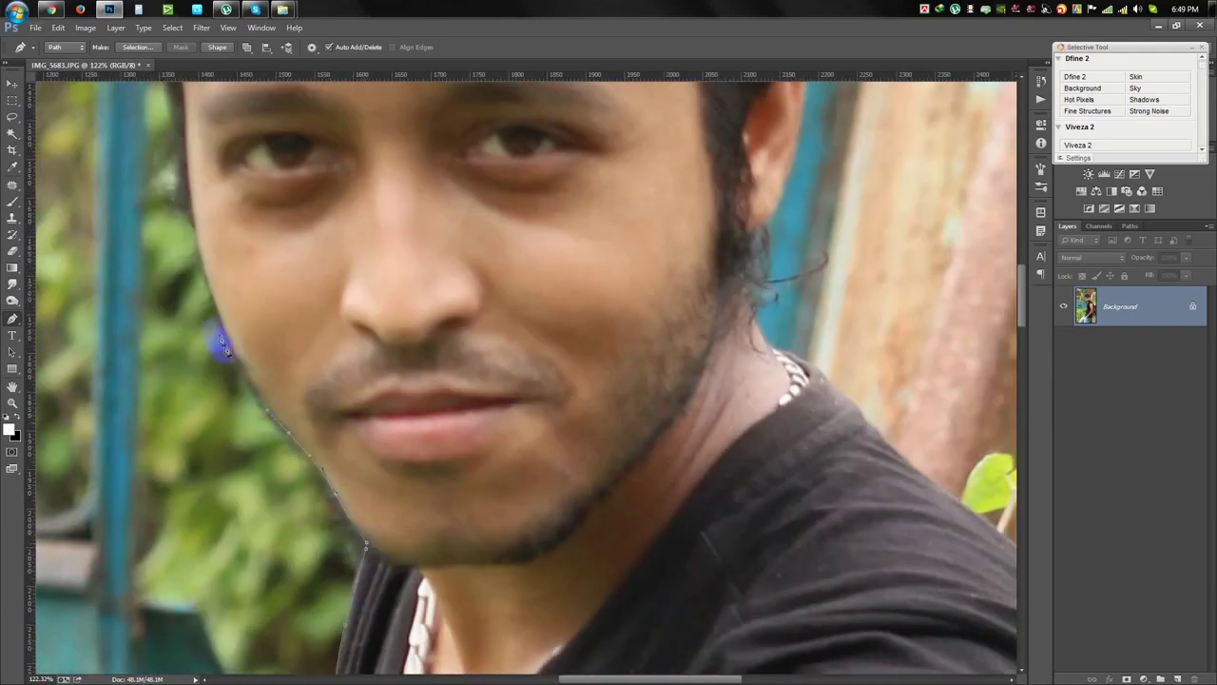
drag(201, 254, 202, 380)
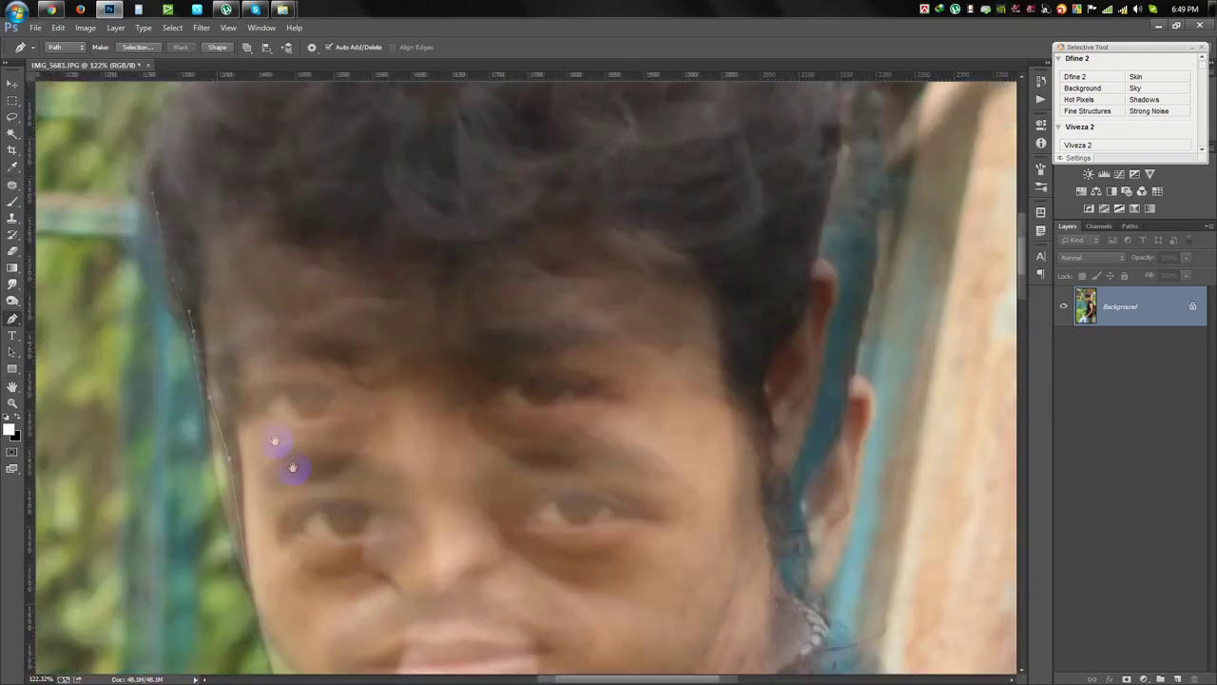
drag(183, 295, 216, 551)
drag(319, 298, 329, 341)
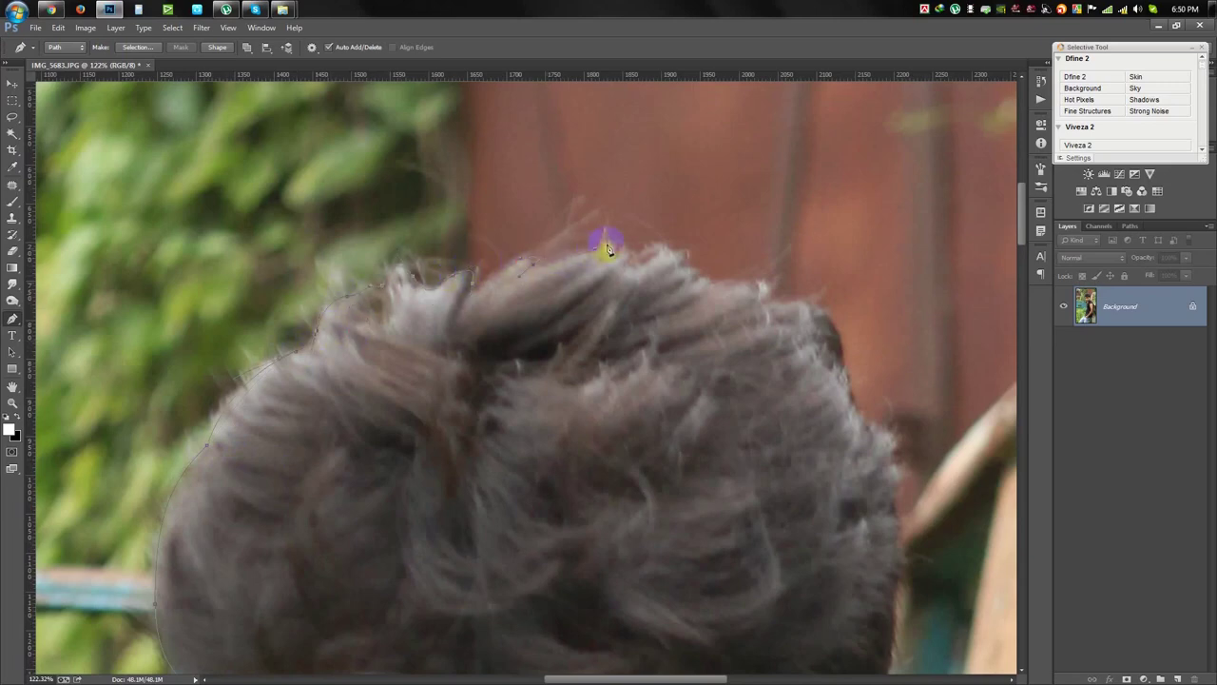
drag(857, 437, 634, 343)
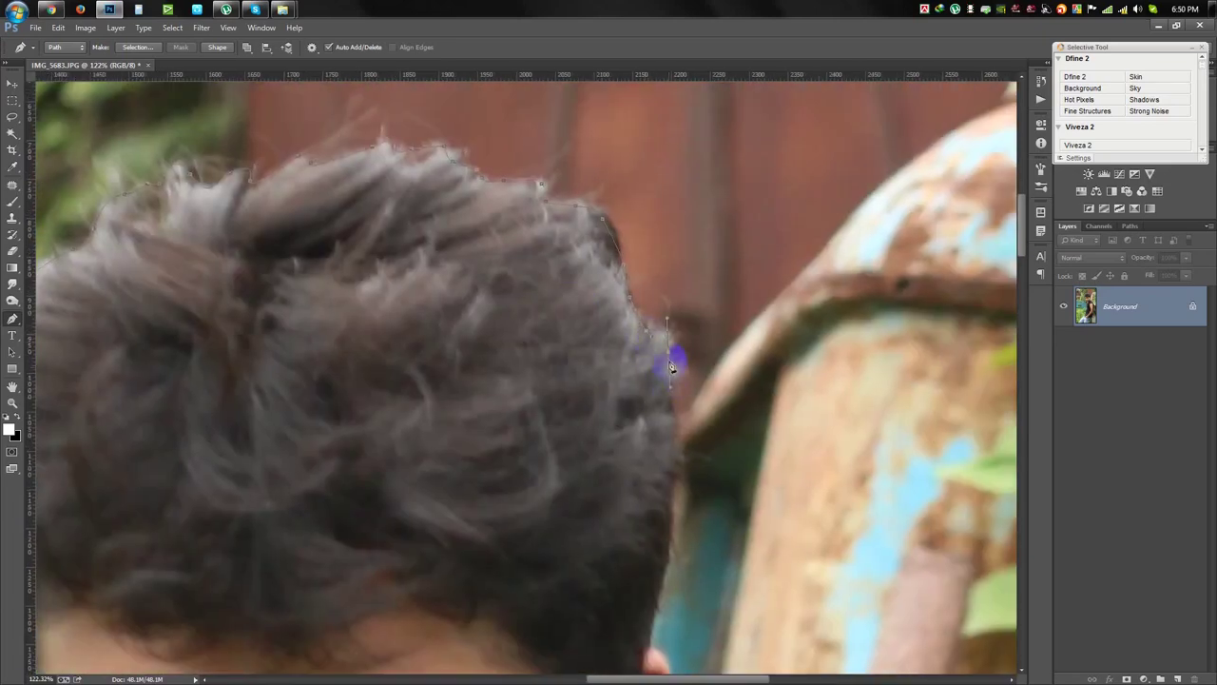
scroll(647, 460, down, 5)
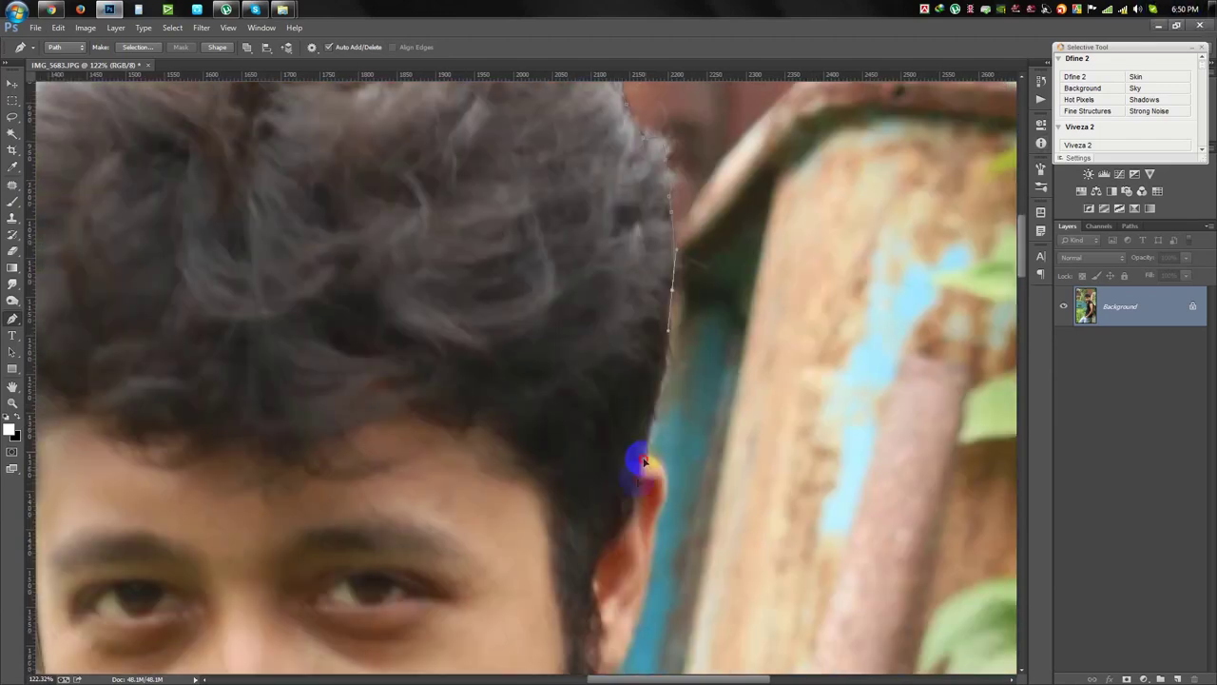
scroll(651, 560, down, 1)
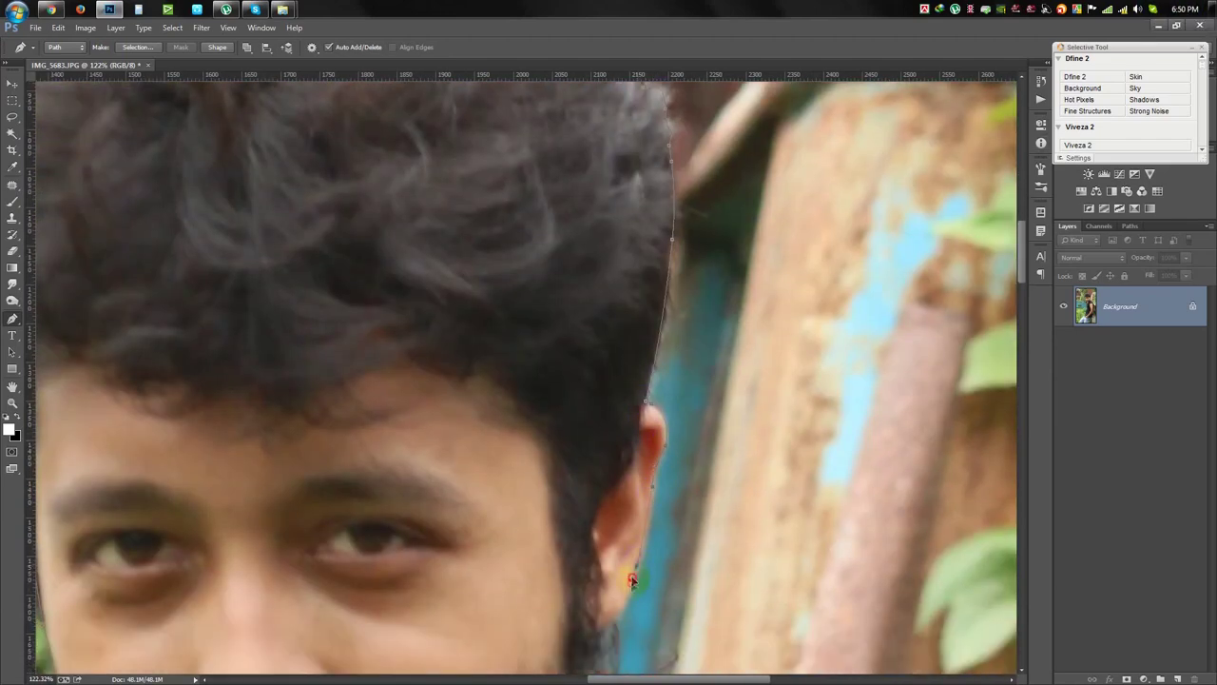
scroll(577, 642, down, 3)
scroll(609, 532, down, 2)
click(613, 466)
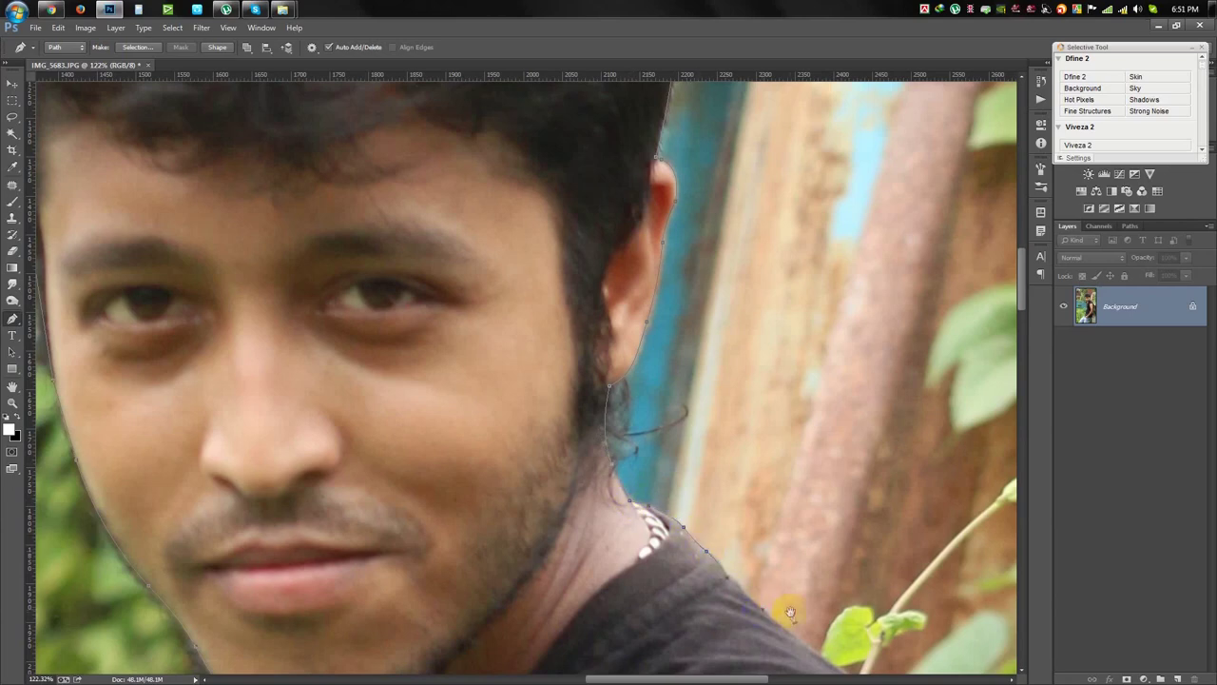
Add anchors past the jaw and shoulder and down the arm's outer edge.
drag(765, 614, 419, 247)
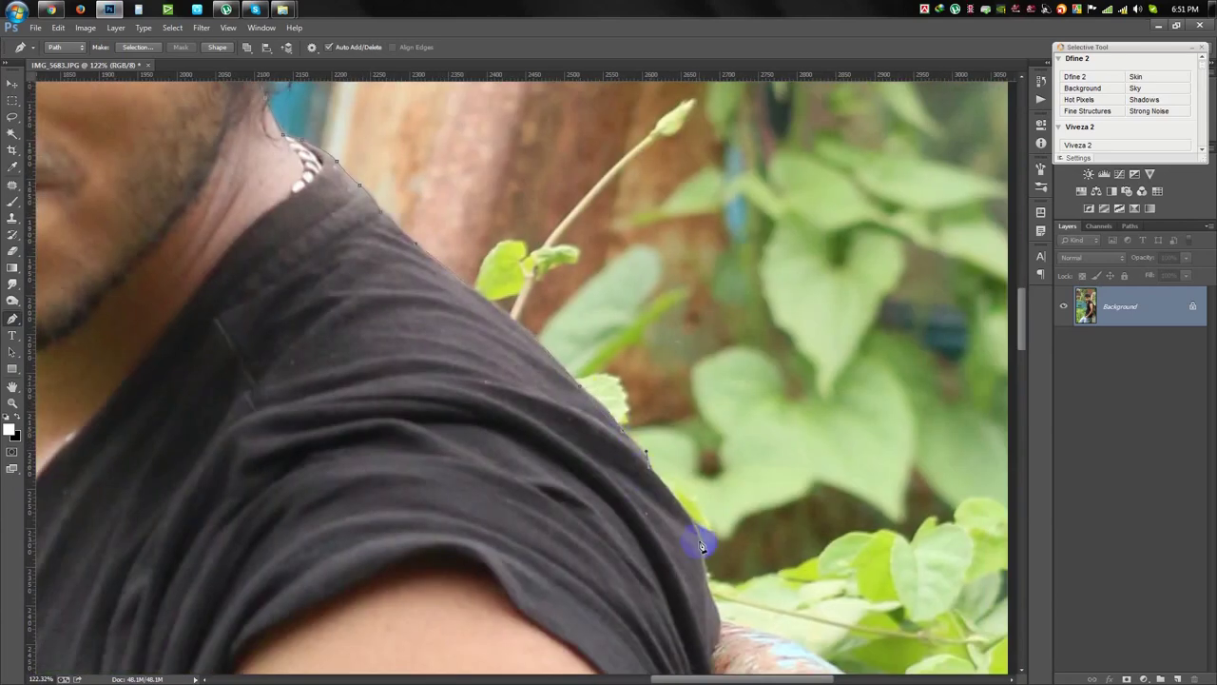
drag(701, 545, 457, 396)
scroll(457, 525, down, 3)
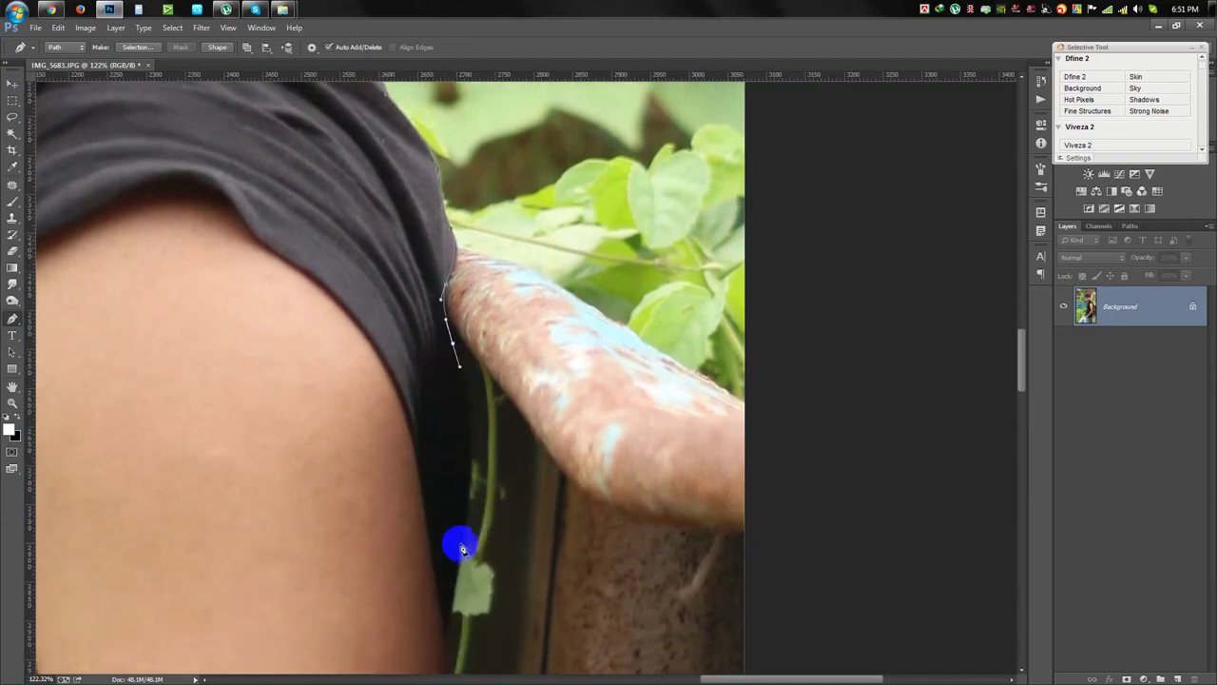
click(454, 542)
scroll(455, 542, down, 3)
click(446, 517)
scroll(446, 517, down, 3)
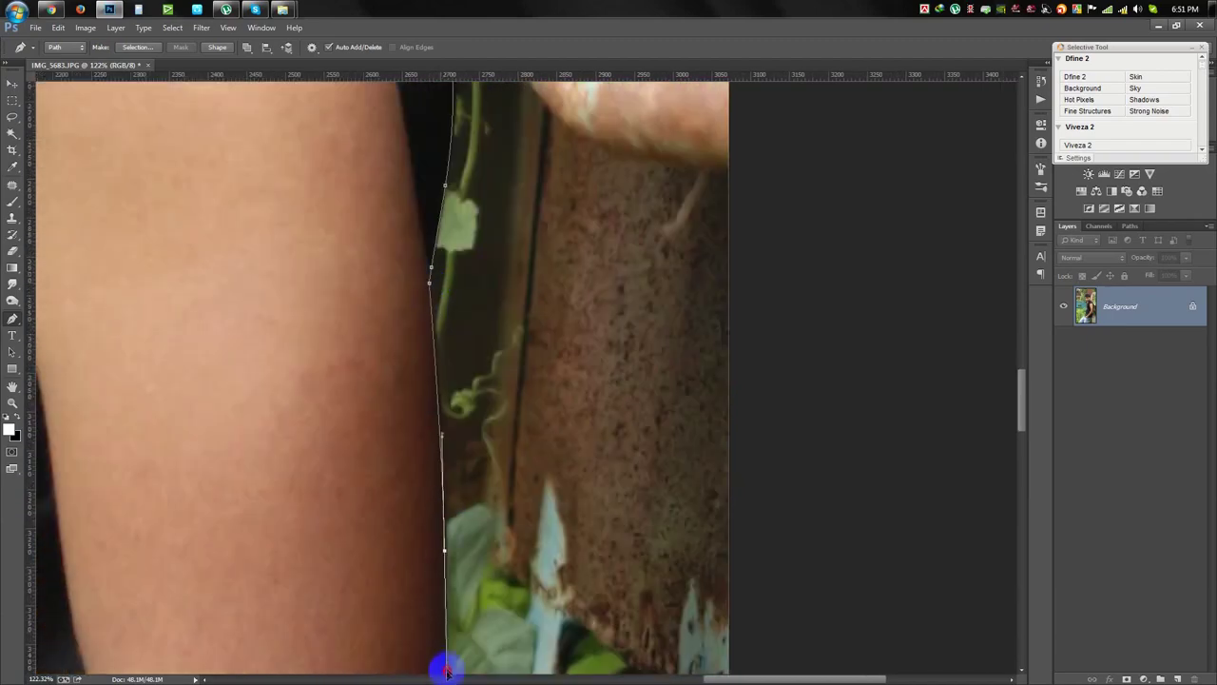
scroll(444, 665, down, 3)
drag(444, 516, 611, 264)
click(585, 250)
click(492, 353)
click(536, 326)
Continue the anchors down the lower arm to the waist edge.
scroll(536, 326, down, 3)
click(541, 267)
click(549, 305)
drag(560, 353, 561, 378)
scroll(560, 378, down, 3)
click(536, 461)
click(530, 518)
scroll(524, 577, down, 3)
drag(543, 448, 529, 448)
scroll(530, 448, down, 1)
click(536, 389)
click(529, 413)
Trace the jeans' right edge to the image bottom and close the outline.
scroll(529, 413, down, 2)
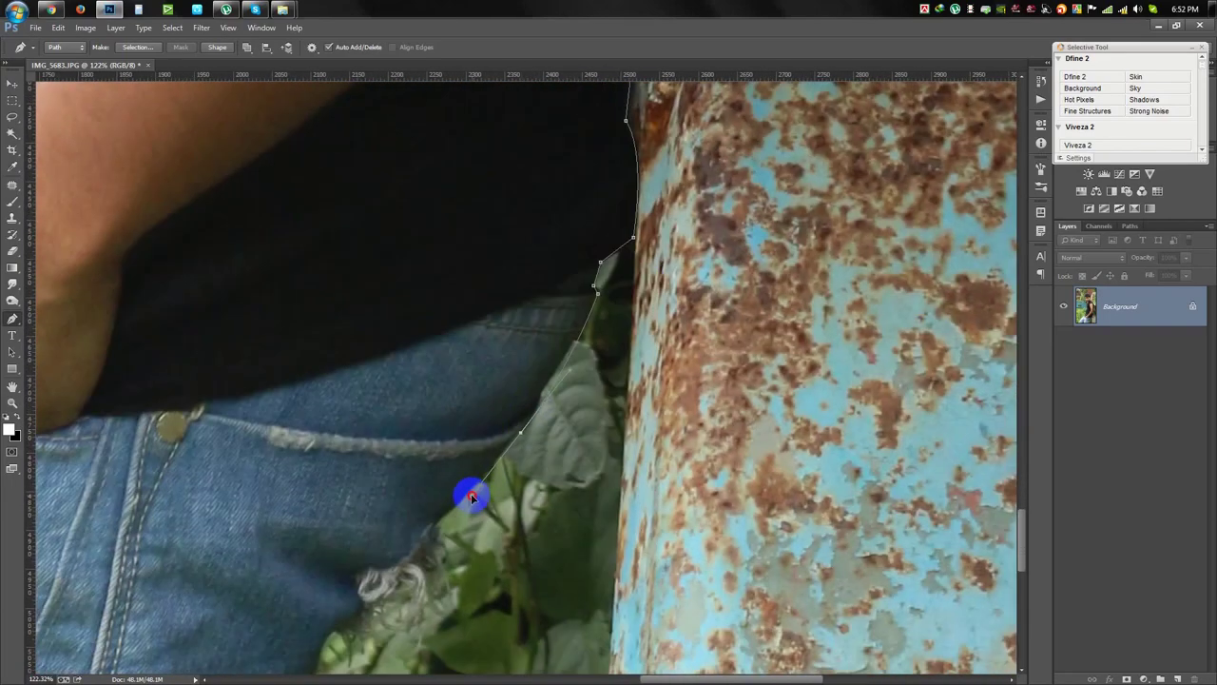
scroll(434, 481, down, 1)
click(437, 479)
scroll(427, 489, down, 3)
click(532, 313)
scroll(549, 354, down, 2)
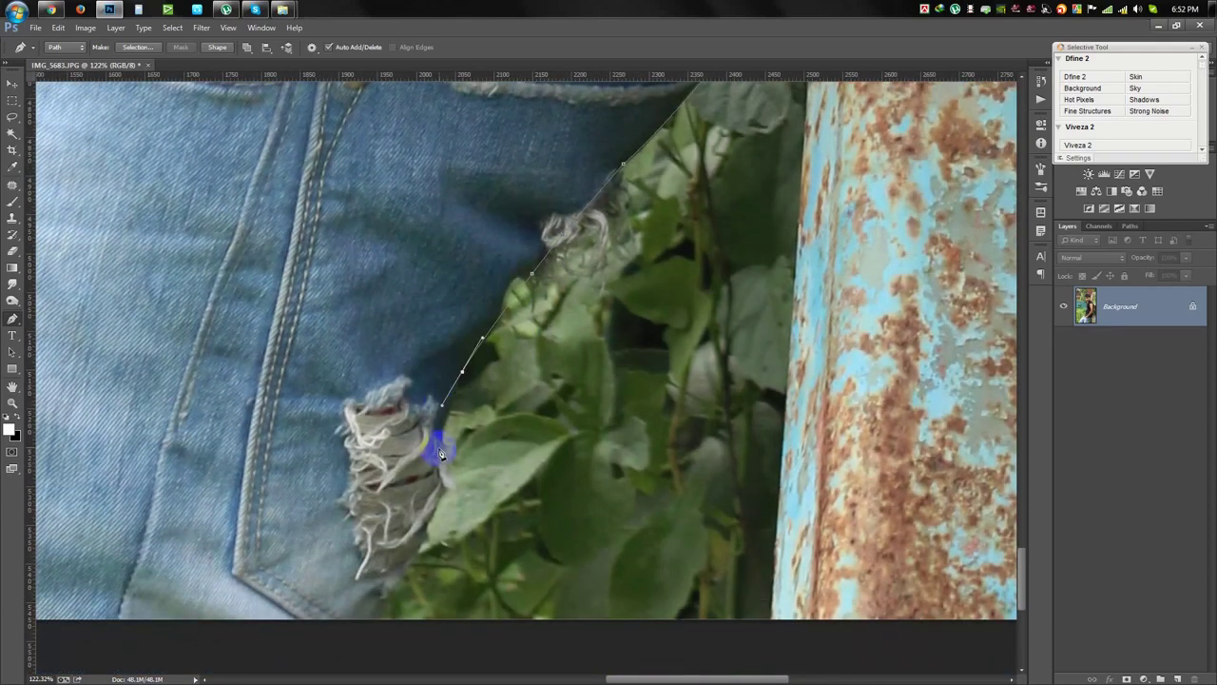
scroll(427, 435, down, 6)
click(425, 418)
scroll(428, 427, left, 10)
mouse_move(433, 403)
mouse_down()
mouse_move(445, 313)
mouse_move(436, 323)
mouse_up()
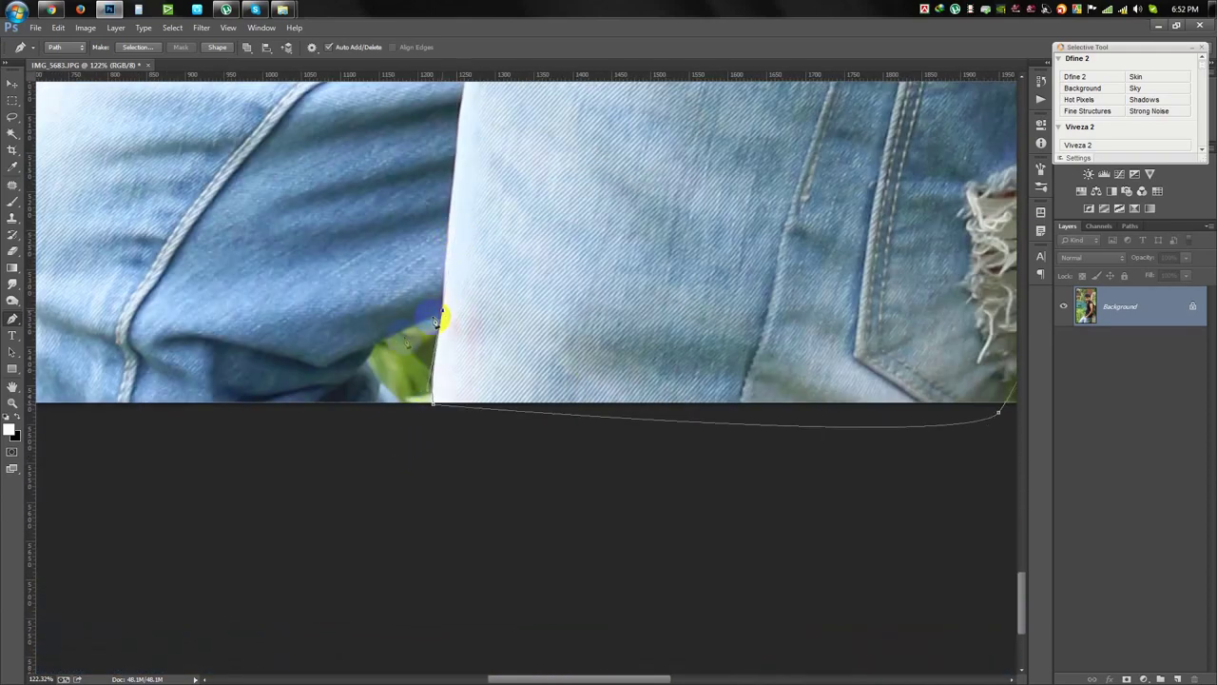
click(399, 409)
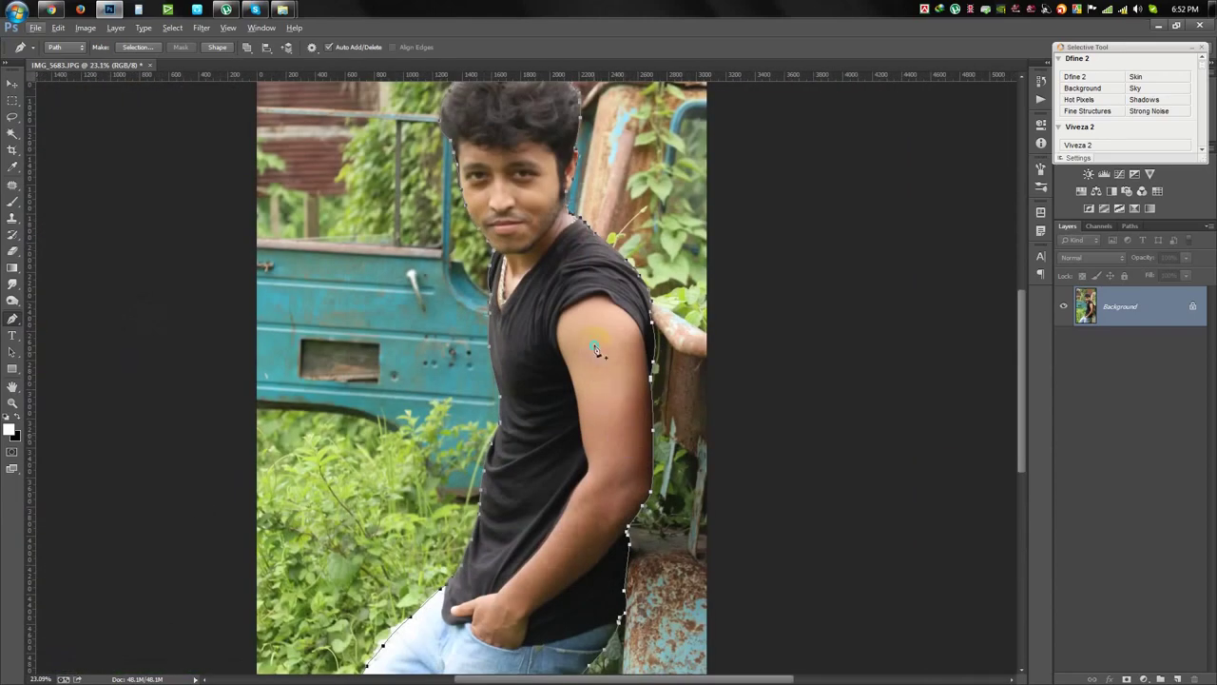
Convert the path to a selection and add a layer mask isolating the man.
right_click(594, 344)
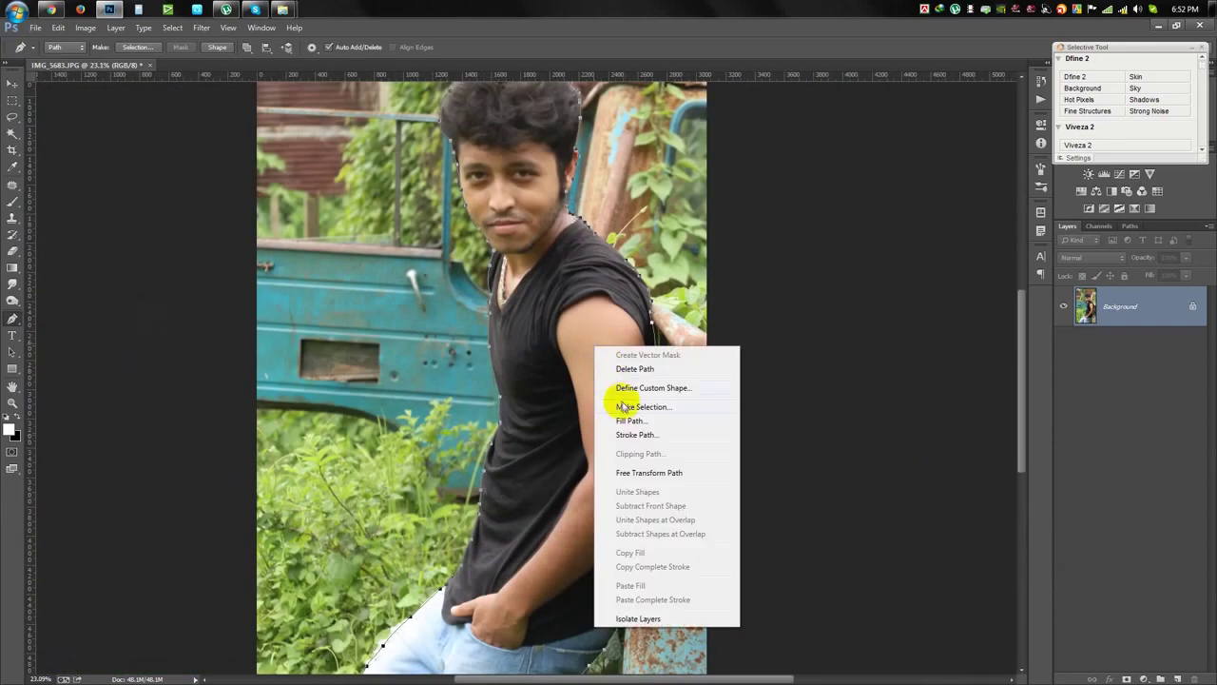
click(638, 406)
click(677, 215)
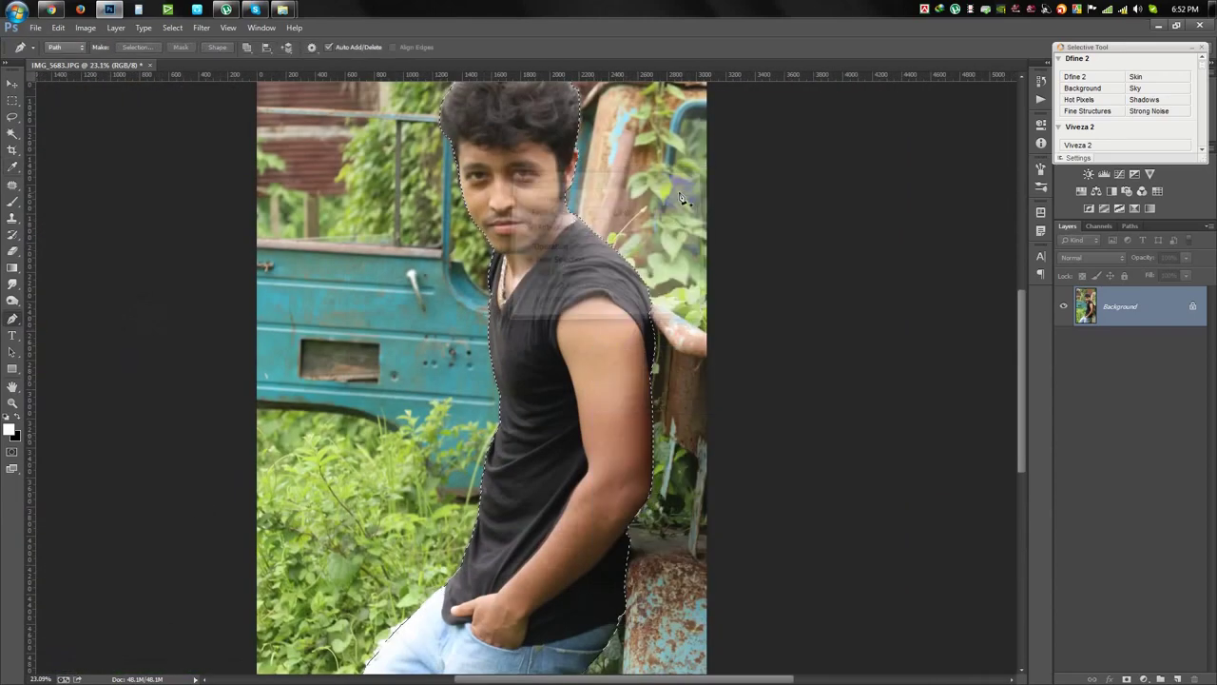
click(1126, 677)
Launch the Viveza 2 filter from the plug-in filter list.
scroll(660, 481, down, 2)
scroll(619, 505, down, 2)
scroll(666, 190, up, 6)
scroll(653, 327, up, 1)
scroll(408, 258, up, 3)
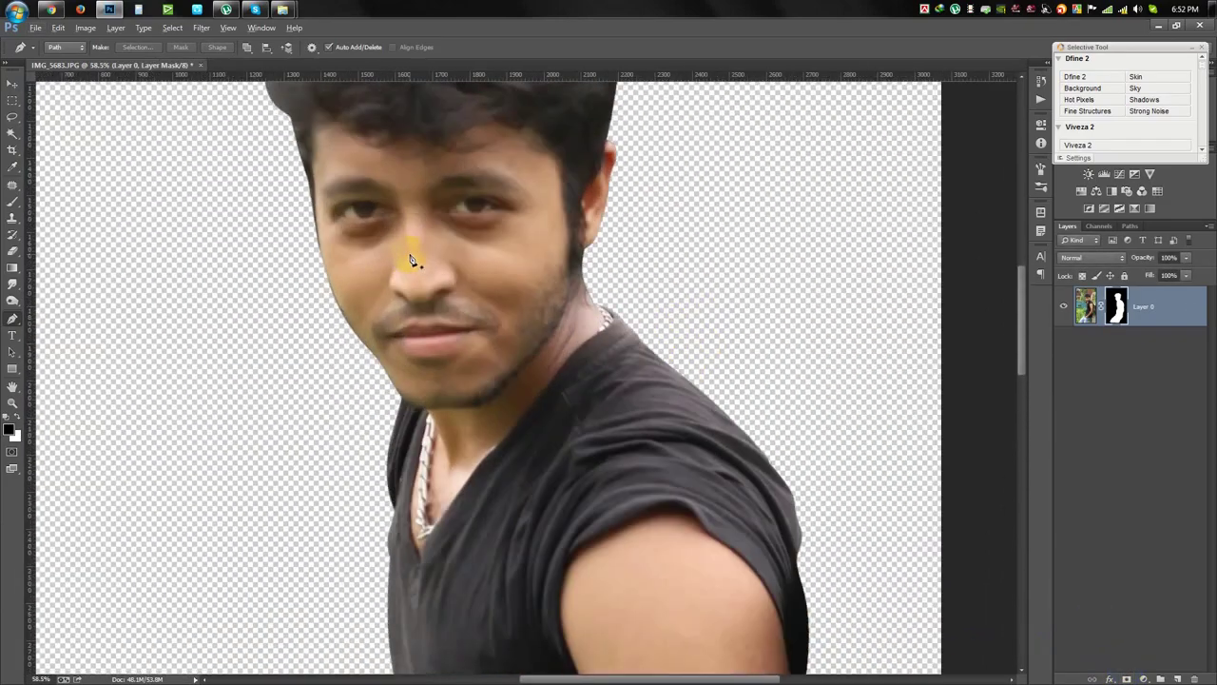
scroll(332, 282, up, 2)
scroll(516, 297, down, 2)
scroll(509, 294, down, 2)
scroll(509, 294, down, 1)
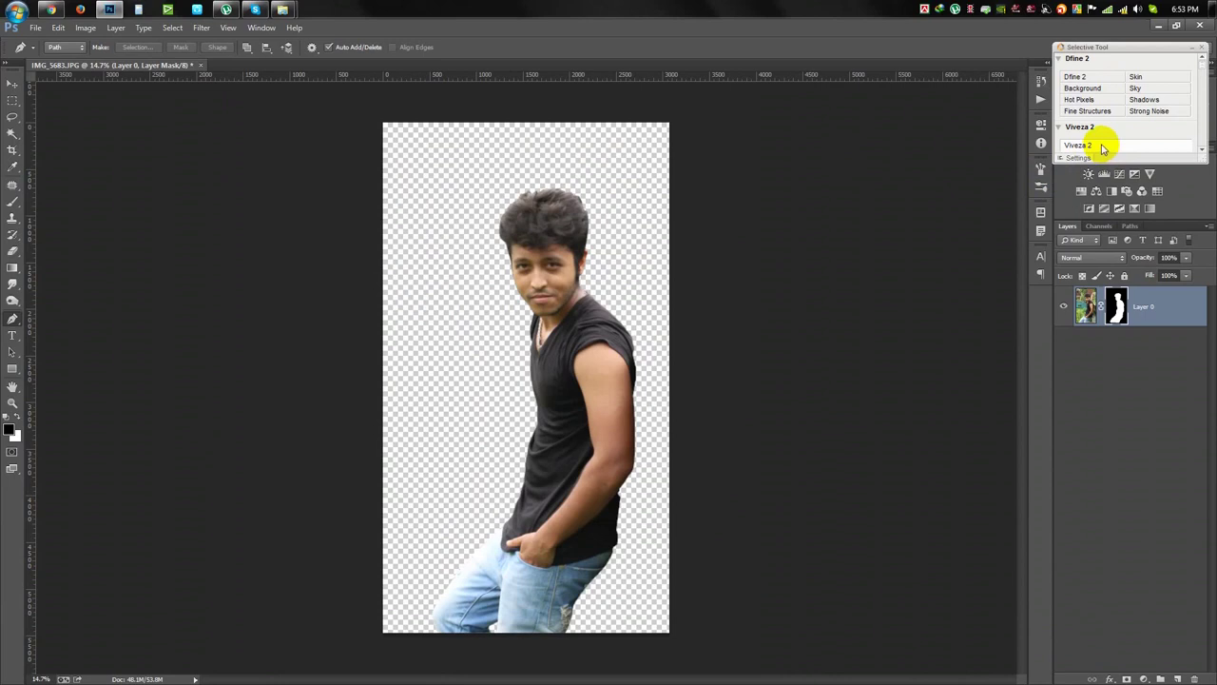
drag(1202, 159, 1205, 267)
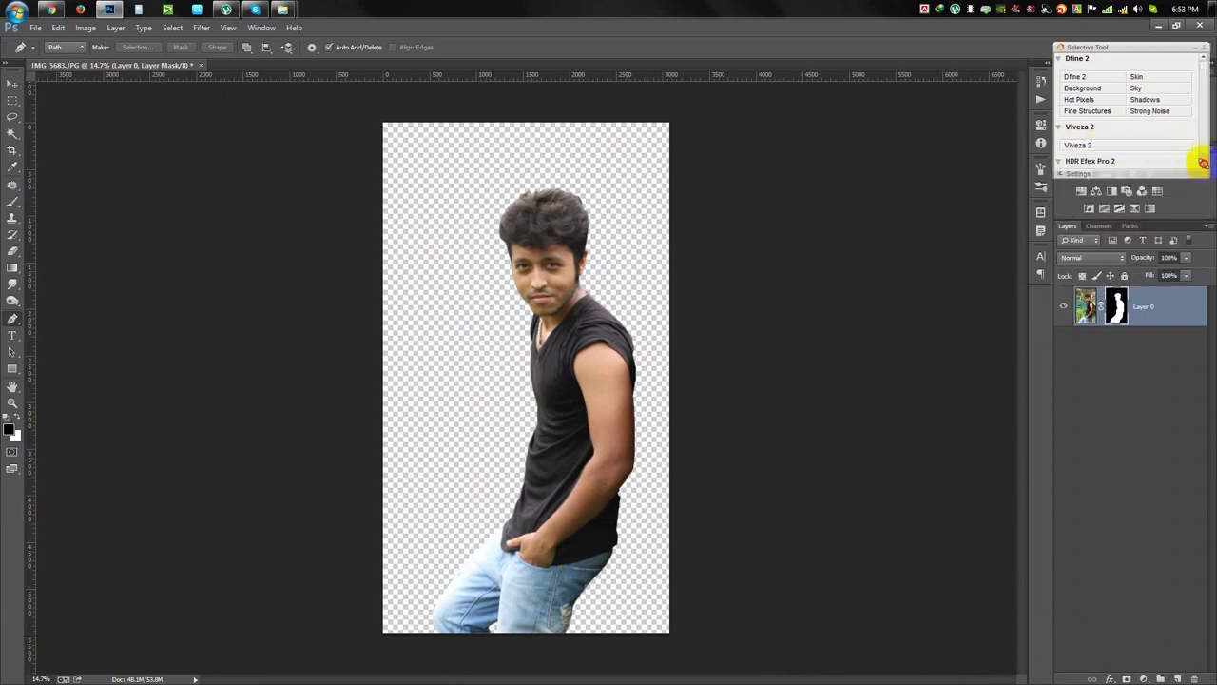
click(1079, 144)
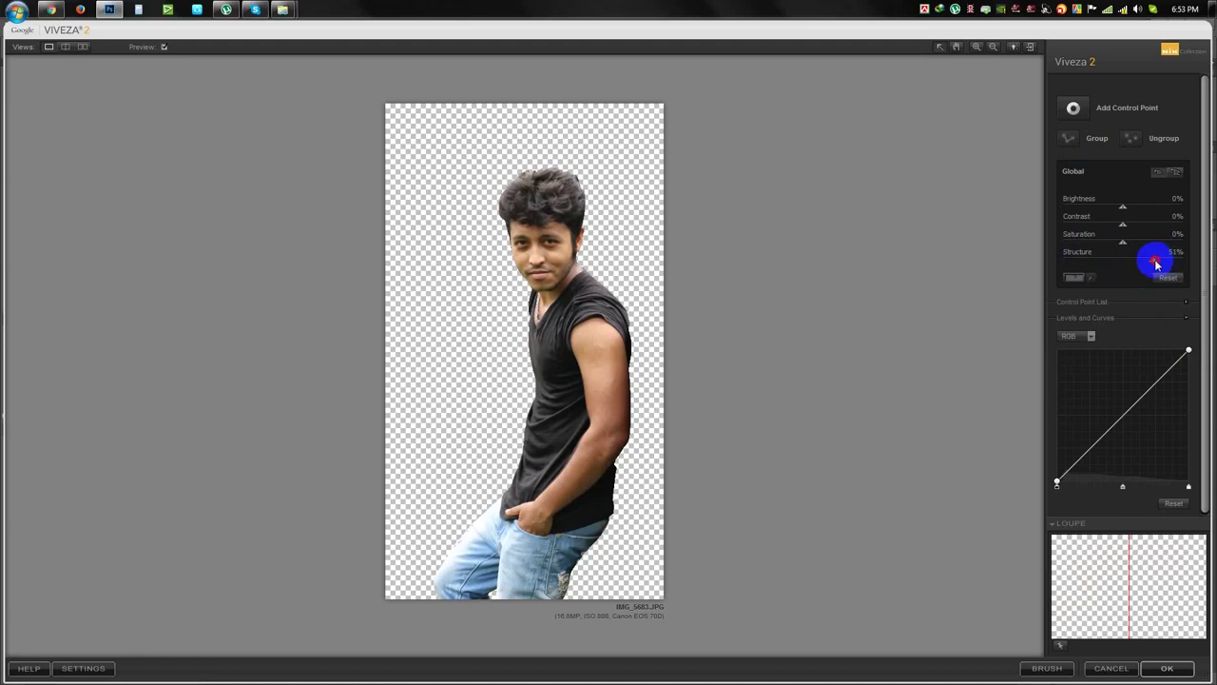
Apply the Viveza 2 Global Structure of 51% as a new layer.
click(1170, 670)
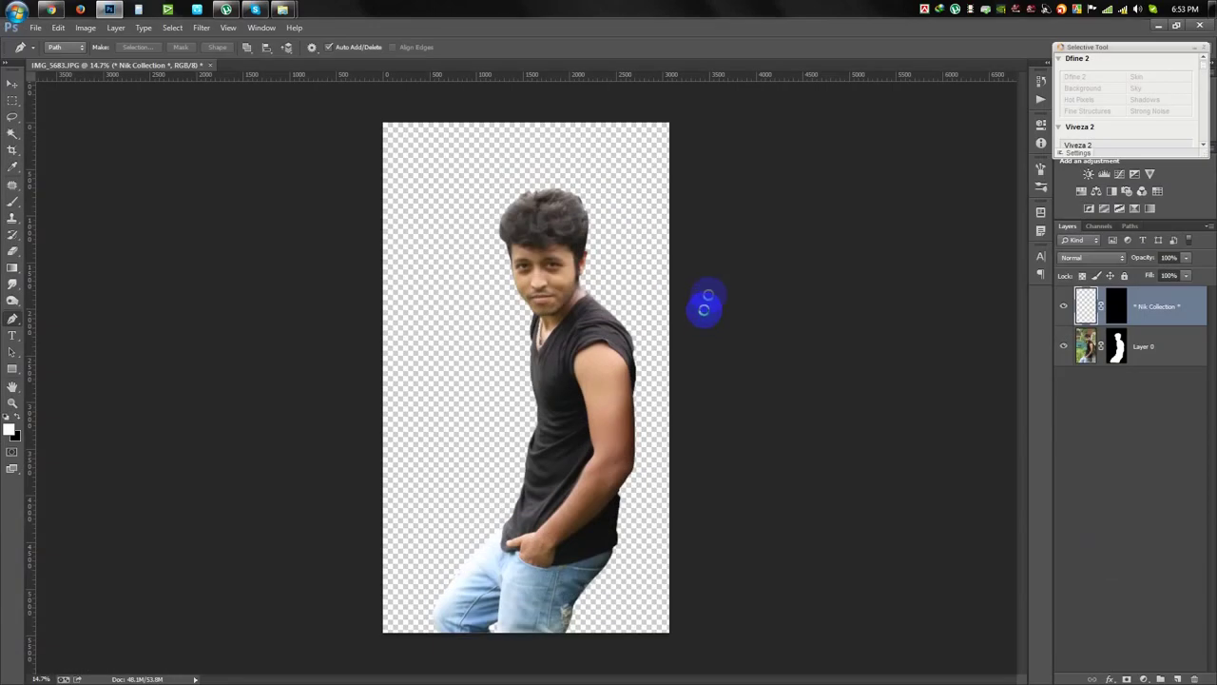
Toggle the Viveza 2 layer's visibility to compare before and after.
scroll(557, 244, up, 5)
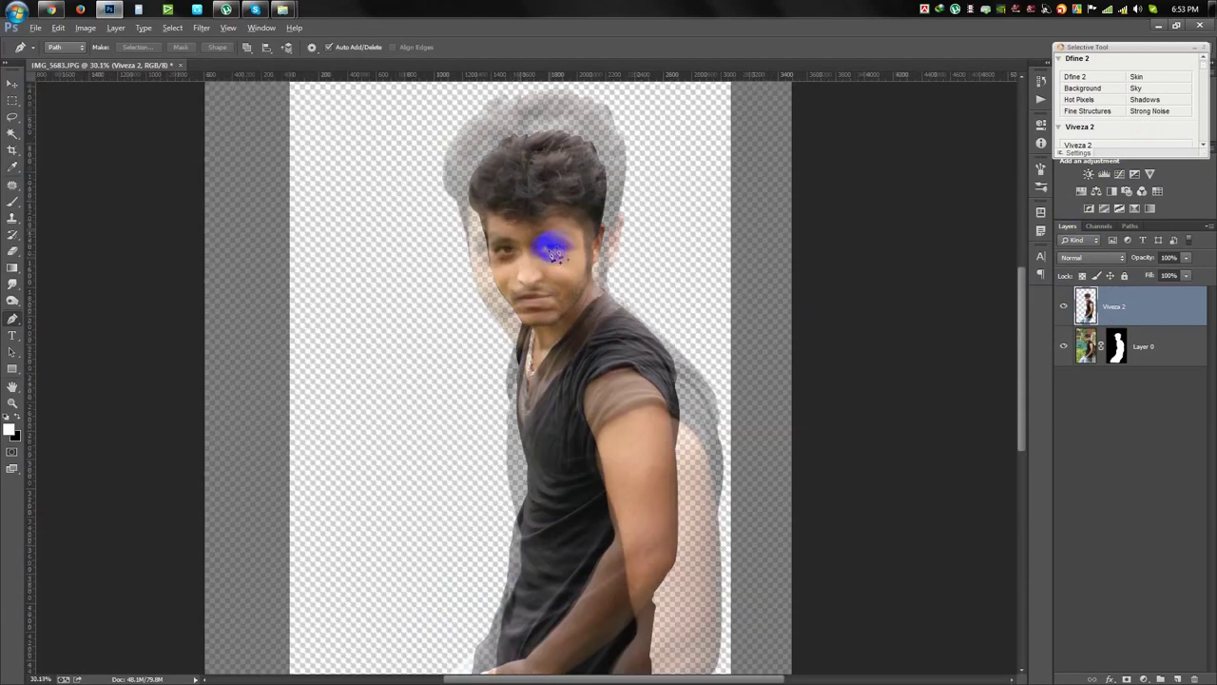
click(1060, 306)
click(1061, 306)
click(1061, 306)
click(1062, 306)
scroll(755, 321, down, 5)
scroll(793, 332, down, 2)
scroll(666, 343, up, 2)
Merge Layer 0 with Viveza 2 and zoom to the waist for Clone Stamp touch-up.
shift+click(1143, 359)
key(ctrl+e)
scroll(557, 467, up, 5)
drag(558, 467, 641, 220)
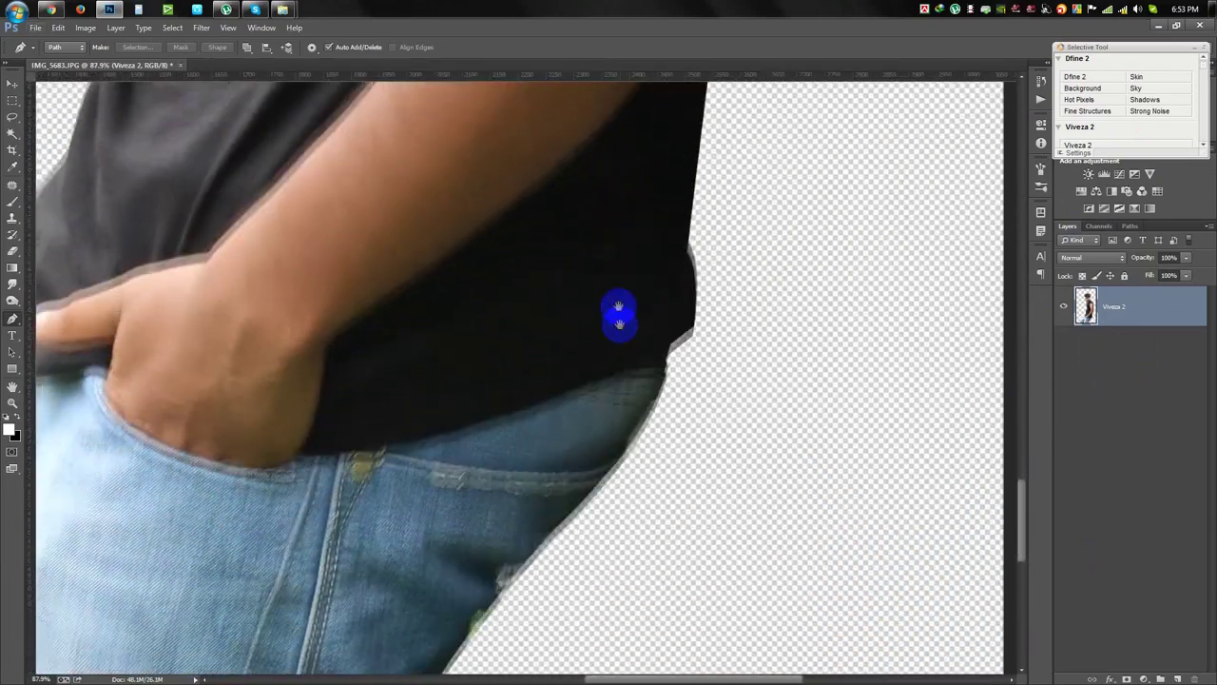
scroll(552, 352, down, 5)
scroll(482, 388, up, 2)
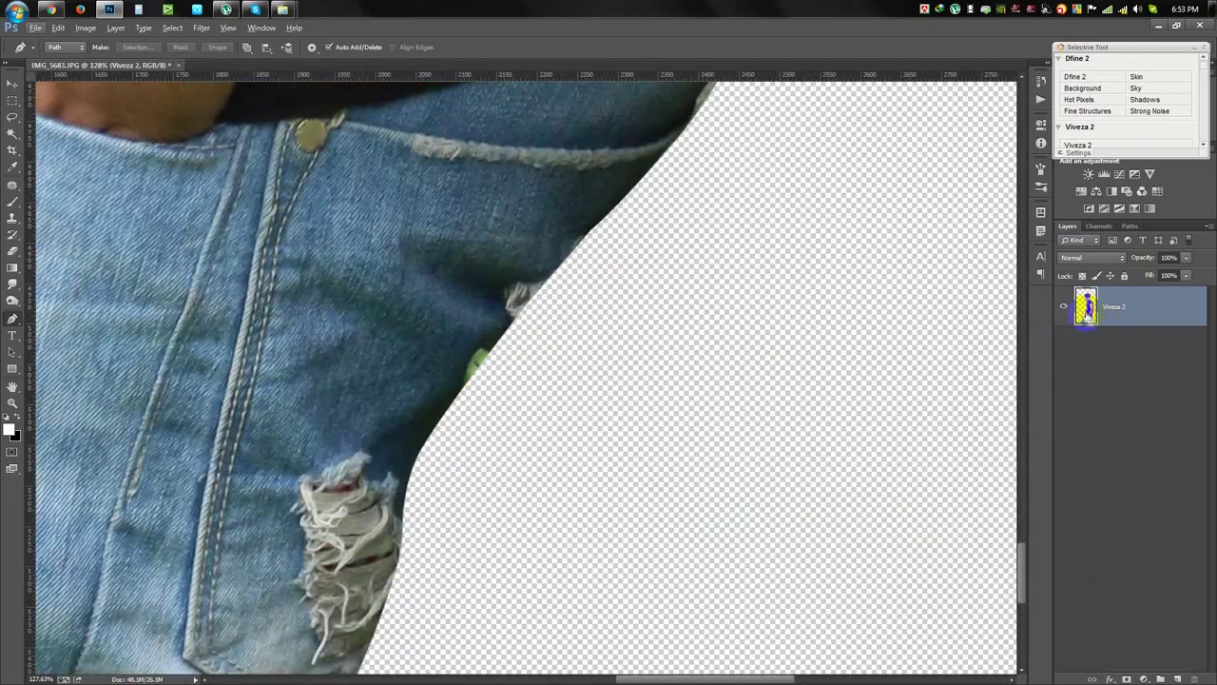
click(12, 217)
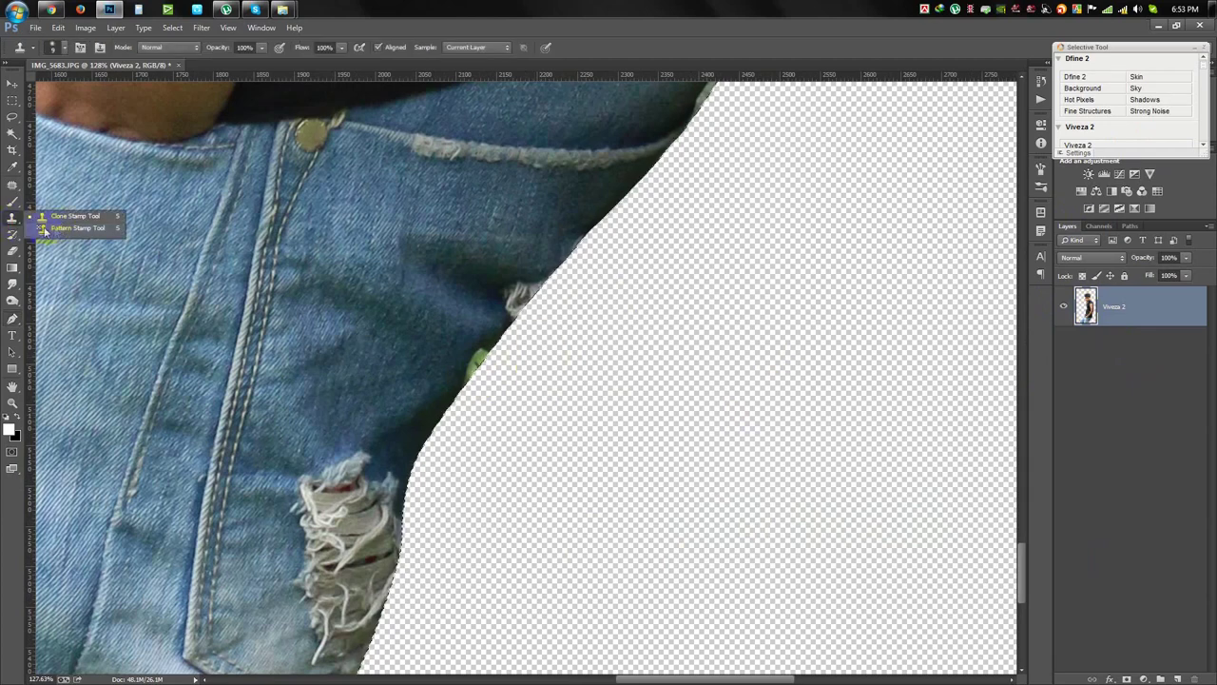
Set a soft brush and clone over the rough edge of the jeans.
right_click(368, 352)
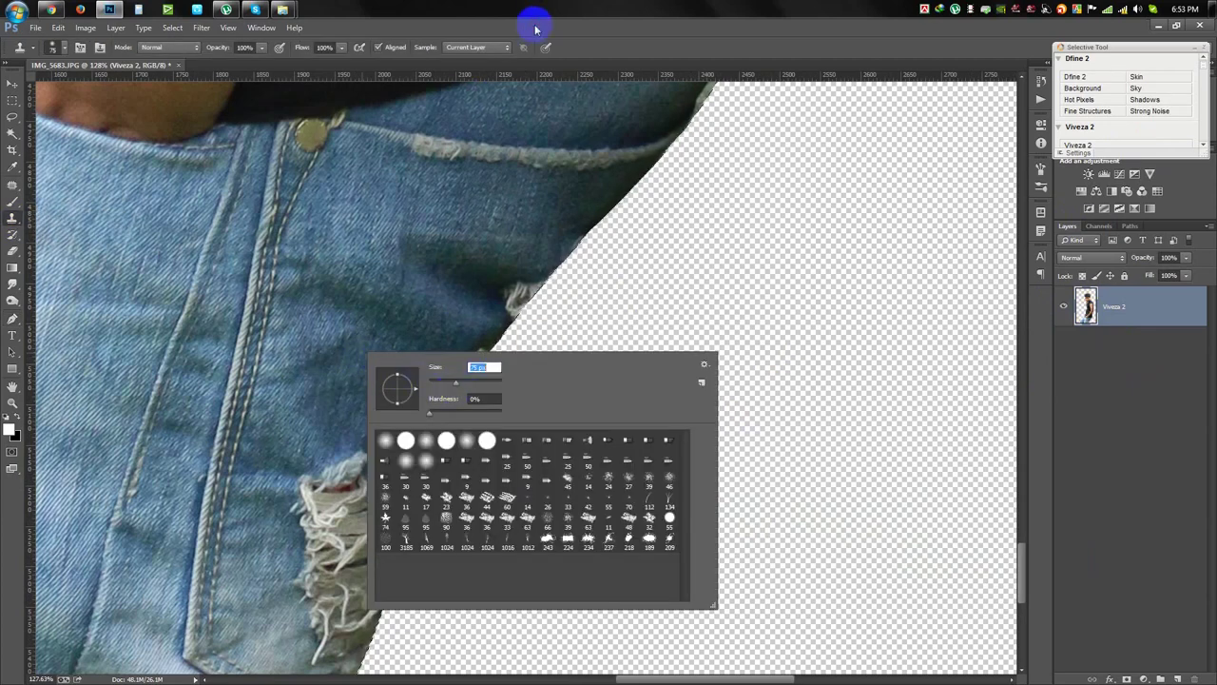
click(536, 29)
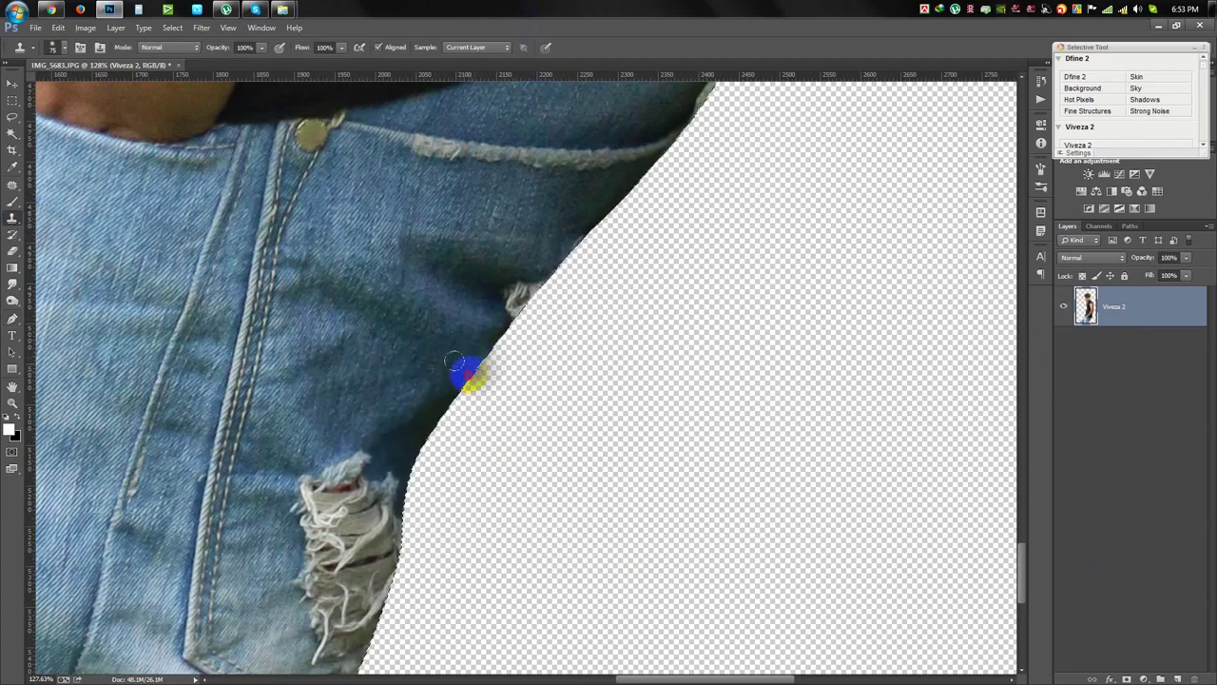
scroll(647, 304, up, 5)
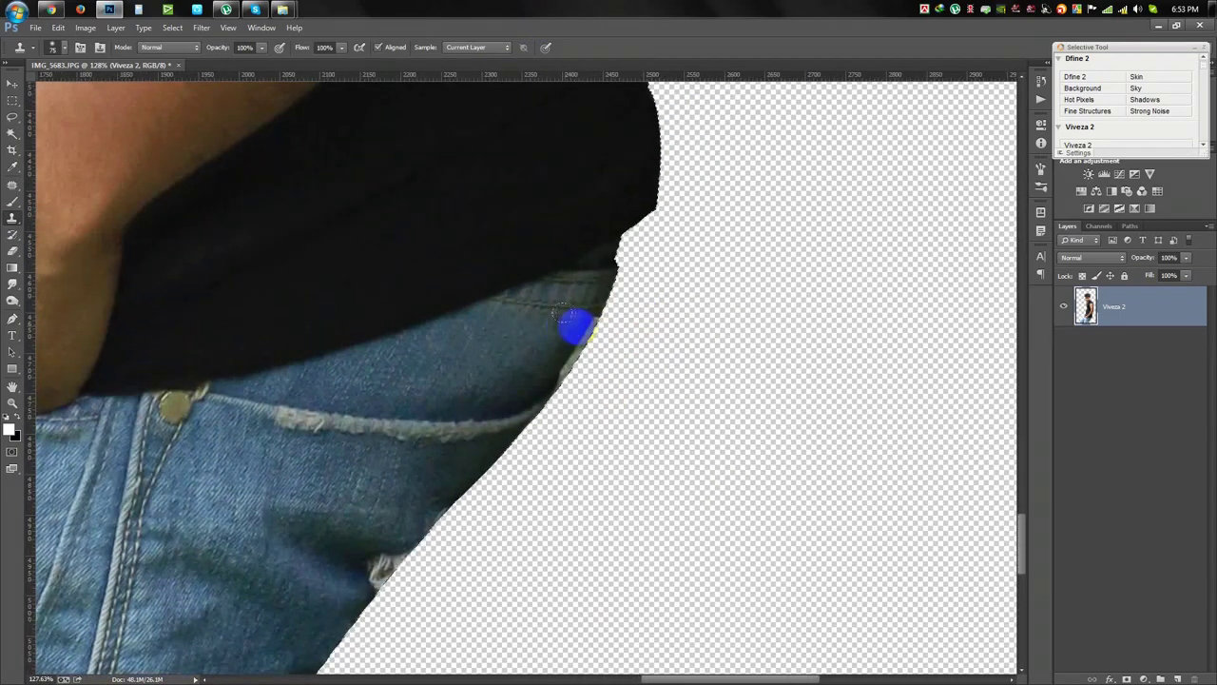
drag(590, 325, 562, 372)
Review the cleaned cut-out edges, then shift the man about 15 px left.
scroll(770, 350, down, 4)
scroll(770, 350, down, 3)
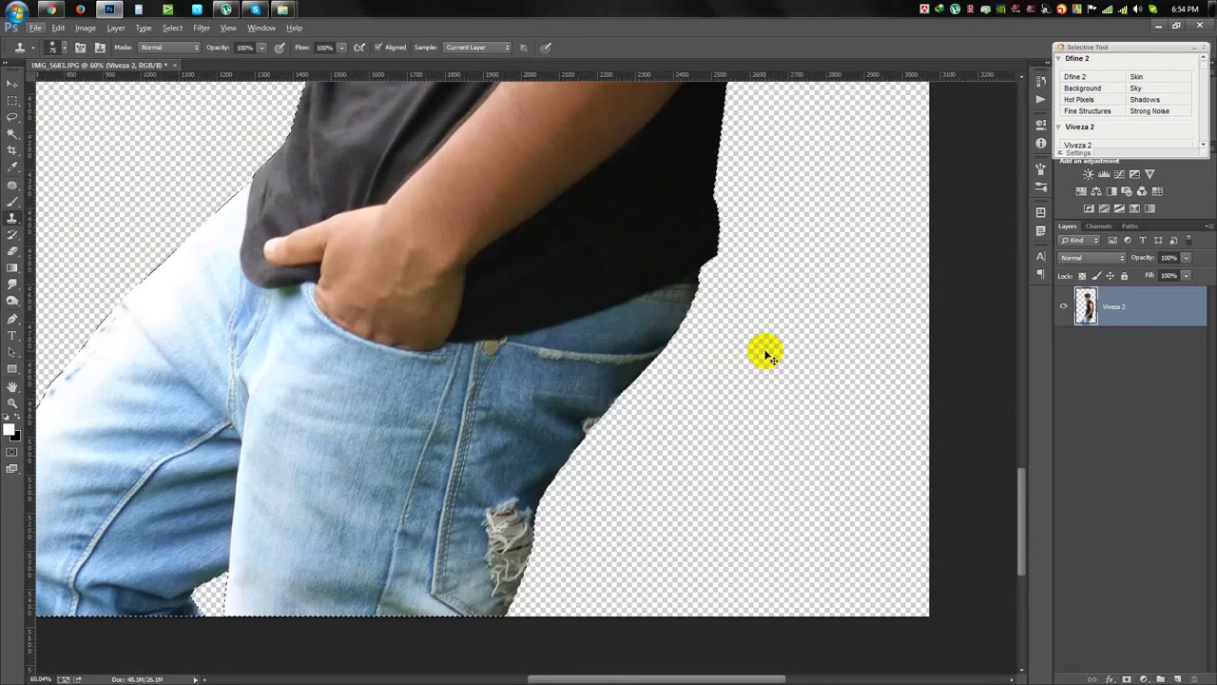
scroll(748, 351, down, 3)
scroll(739, 353, down, 1)
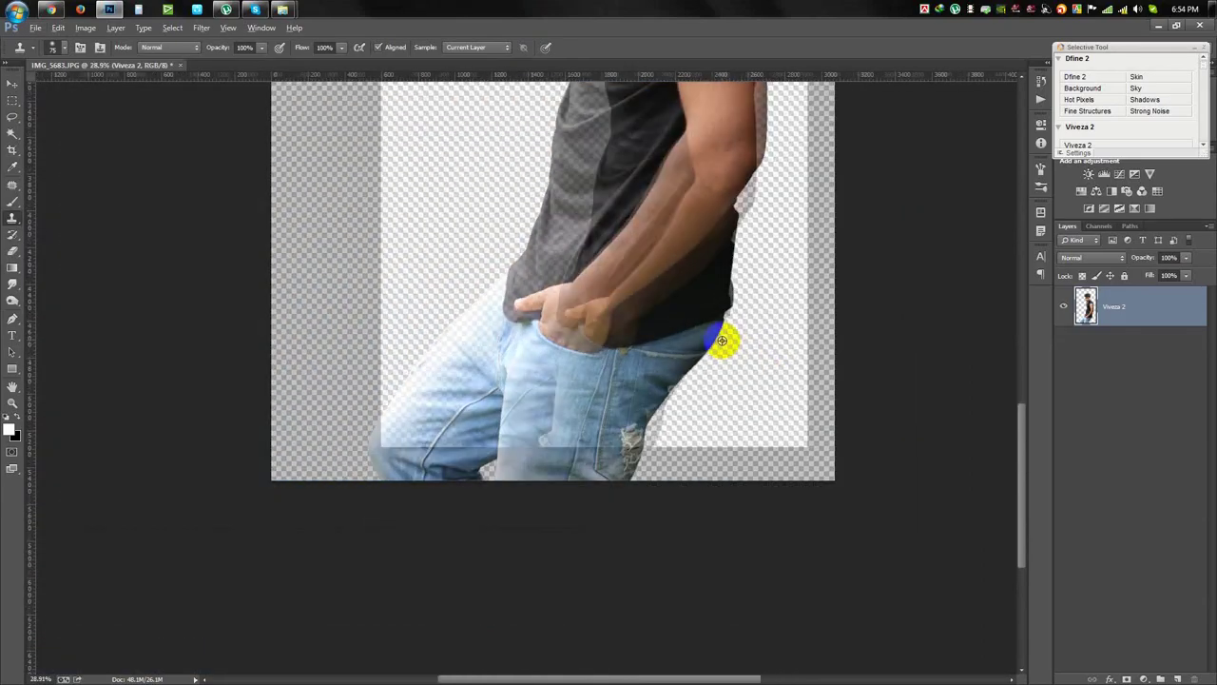
scroll(723, 337, down, 1)
scroll(722, 339, up, 1)
scroll(666, 323, up, 4)
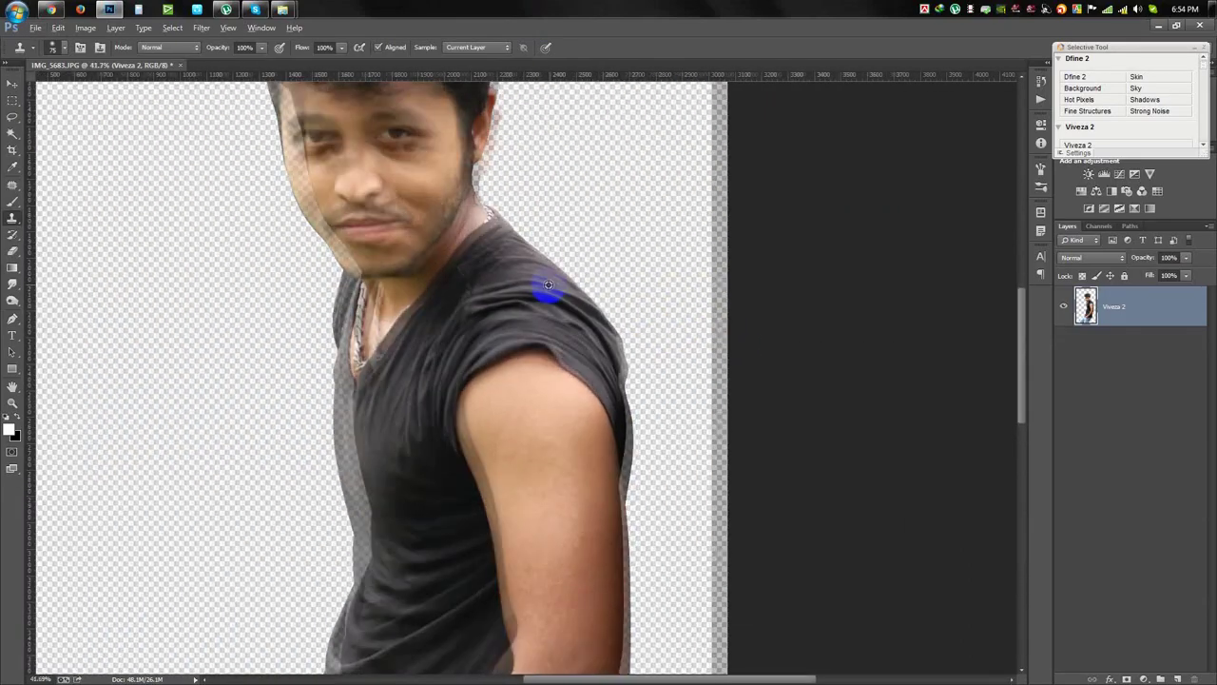
scroll(590, 304, down, 8)
key(v)
drag(571, 423, 557, 421)
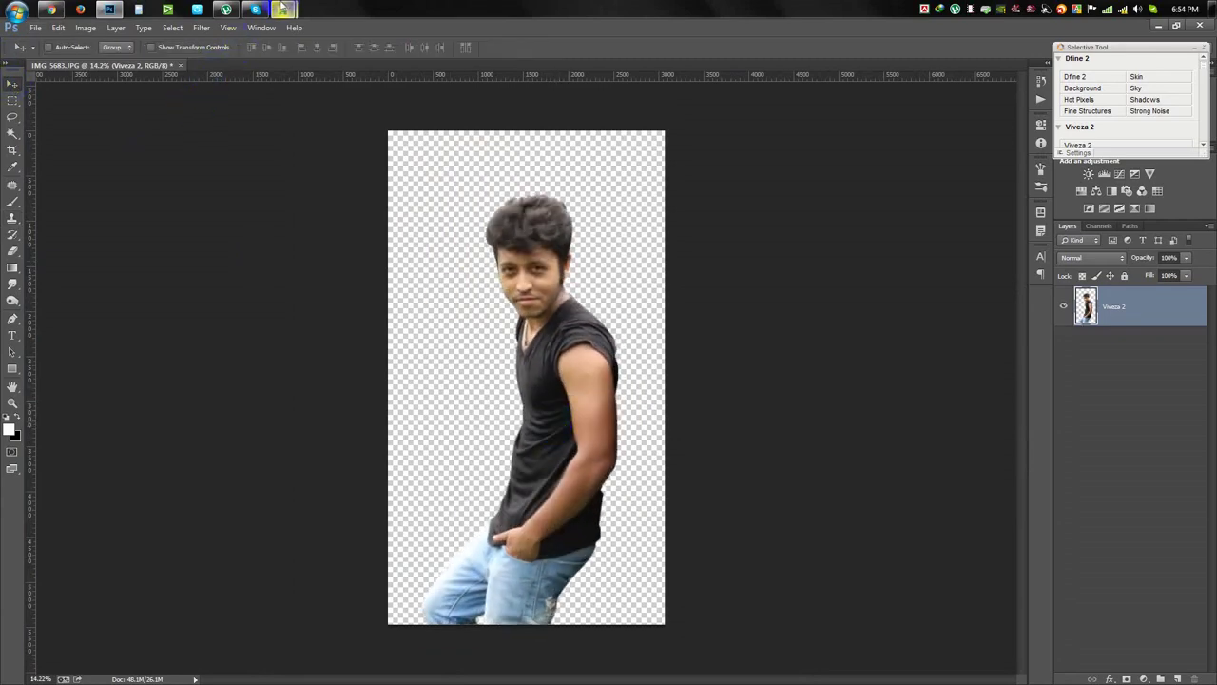
mouse_move(282, 10)
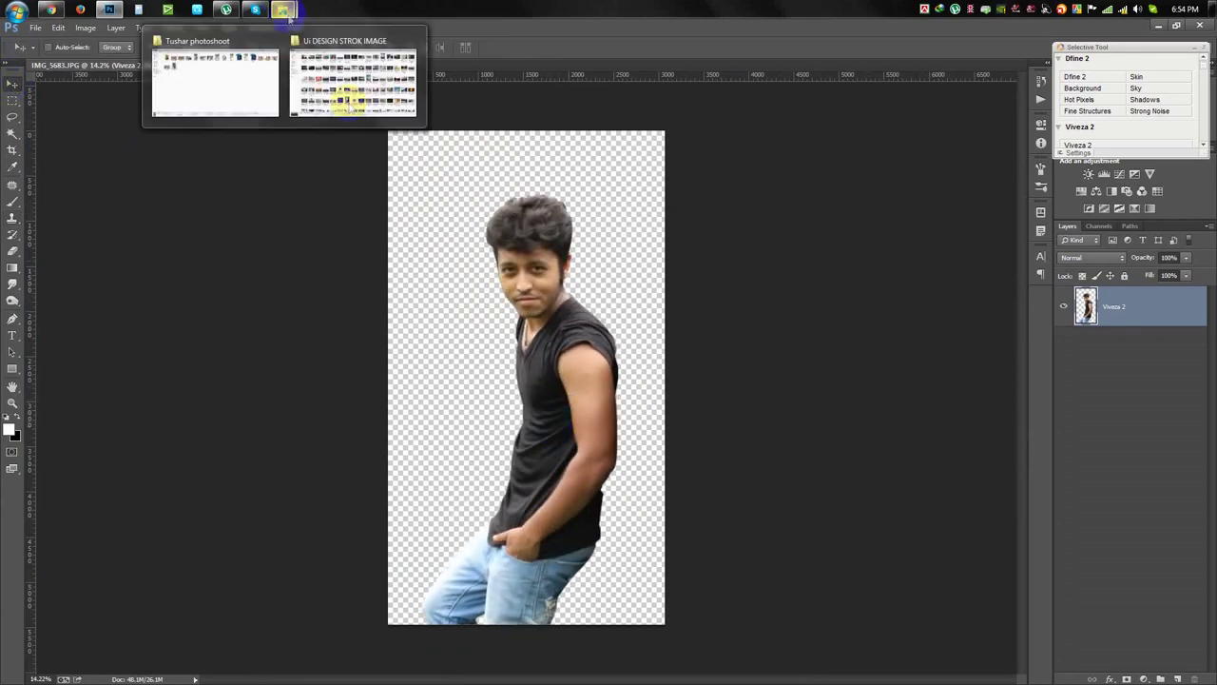
Create a new white 1200 × 1080 px RGB document at 72 pixels/inch.
click(350, 83)
click(116, 9)
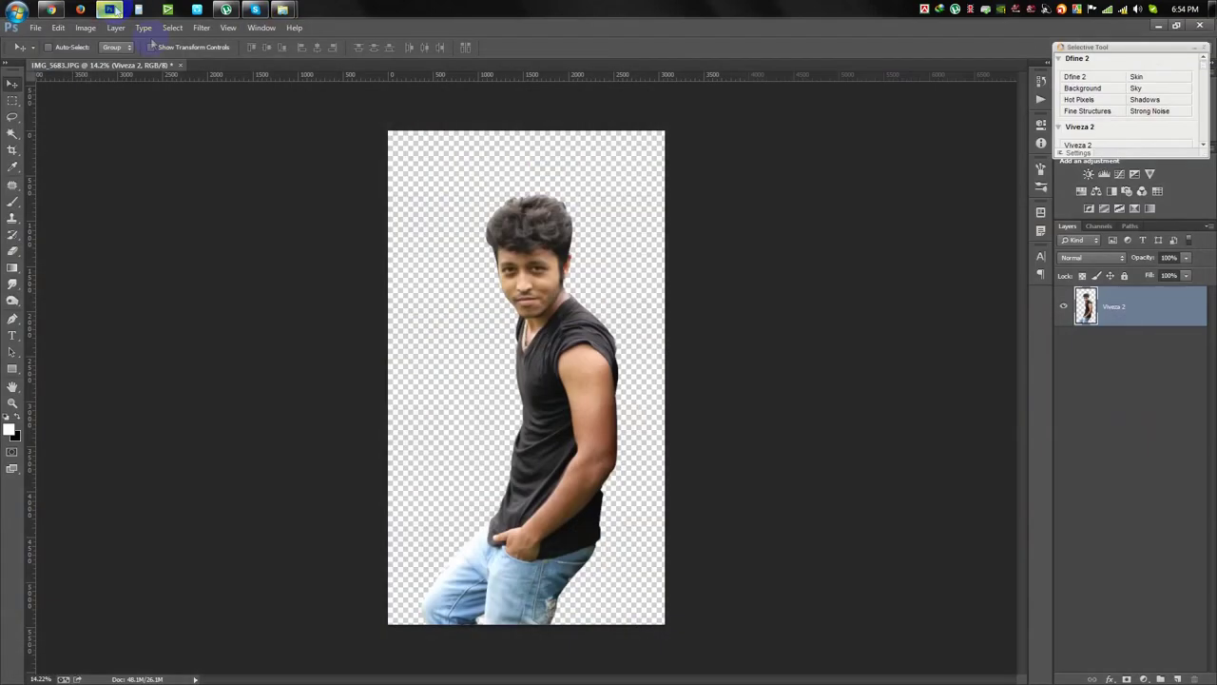
click(35, 28)
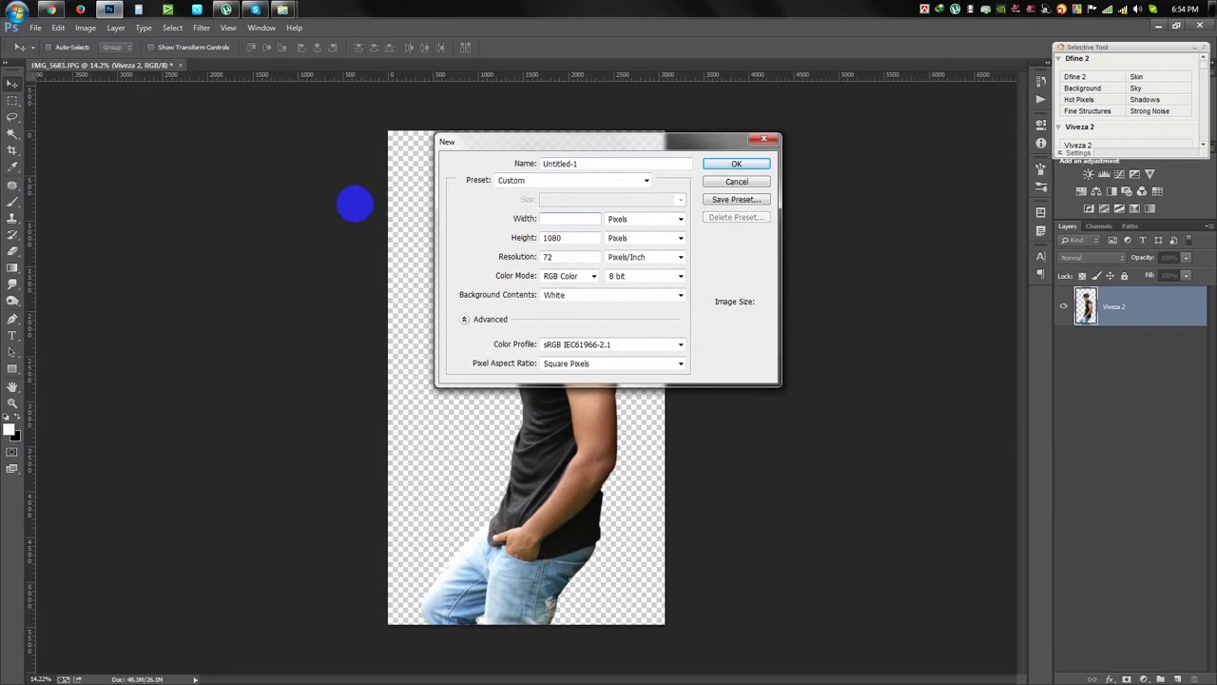
text(1200)
double_click(556, 238)
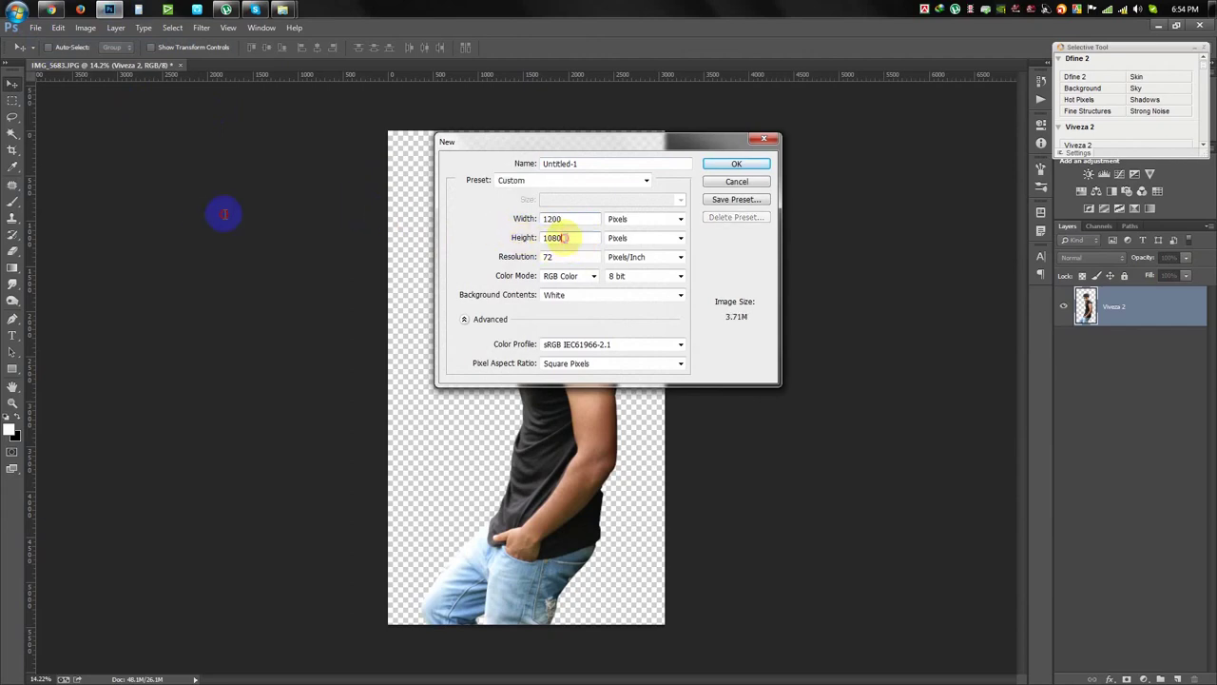
click(730, 164)
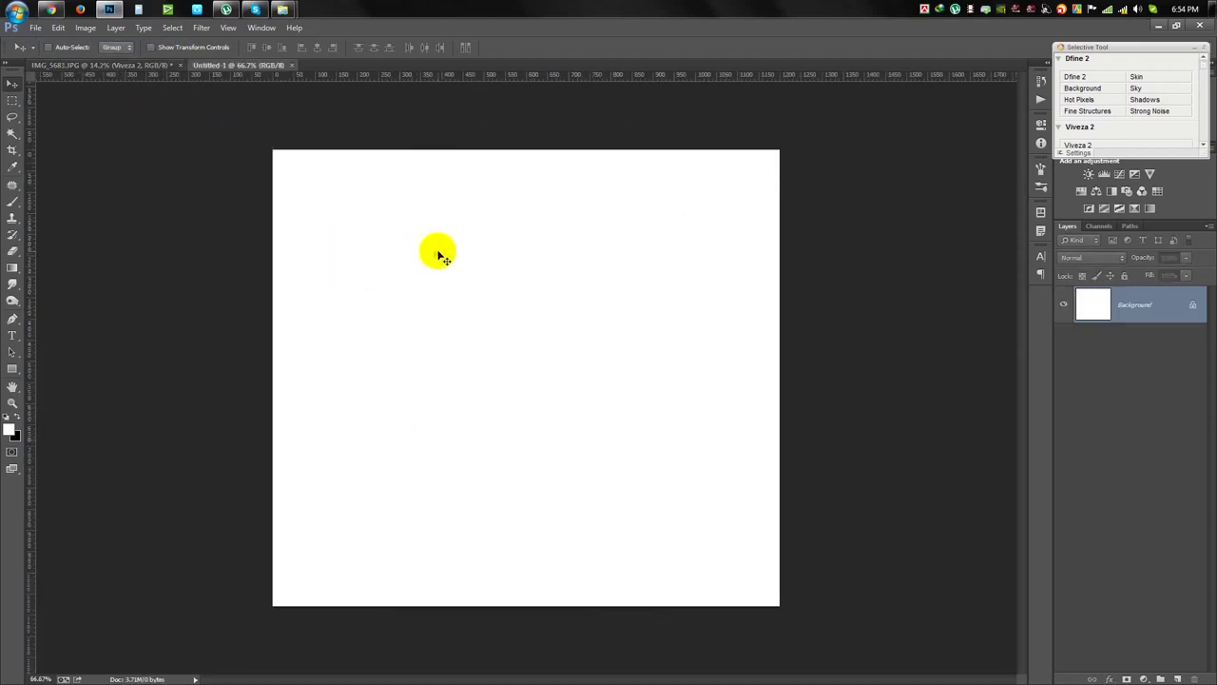
Drag the Viveza 2 layer into Untitled-1, scale it to about 19.76%, right of centre.
click(105, 65)
mouse_move(204, 163)
mouse_down()
mouse_move(259, 65)
mouse_move(487, 305)
mouse_up()
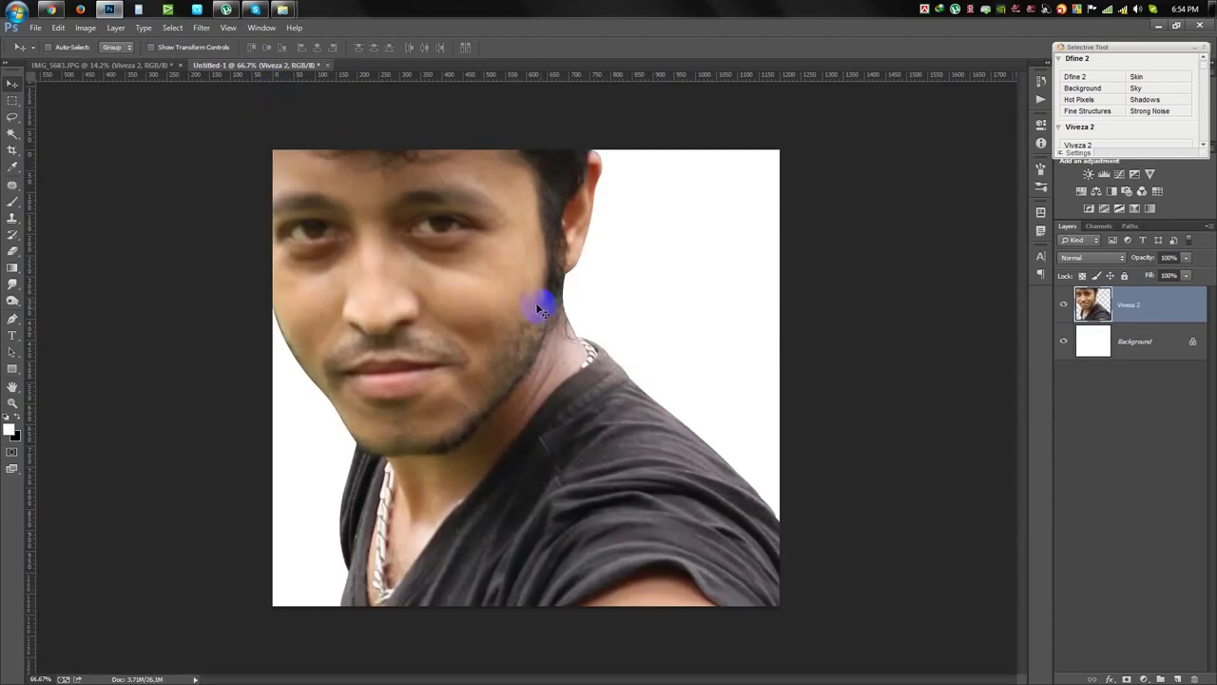
key(ctrl+t)
drag(175, 51, 130, 65)
drag(308, 410, 610, 320)
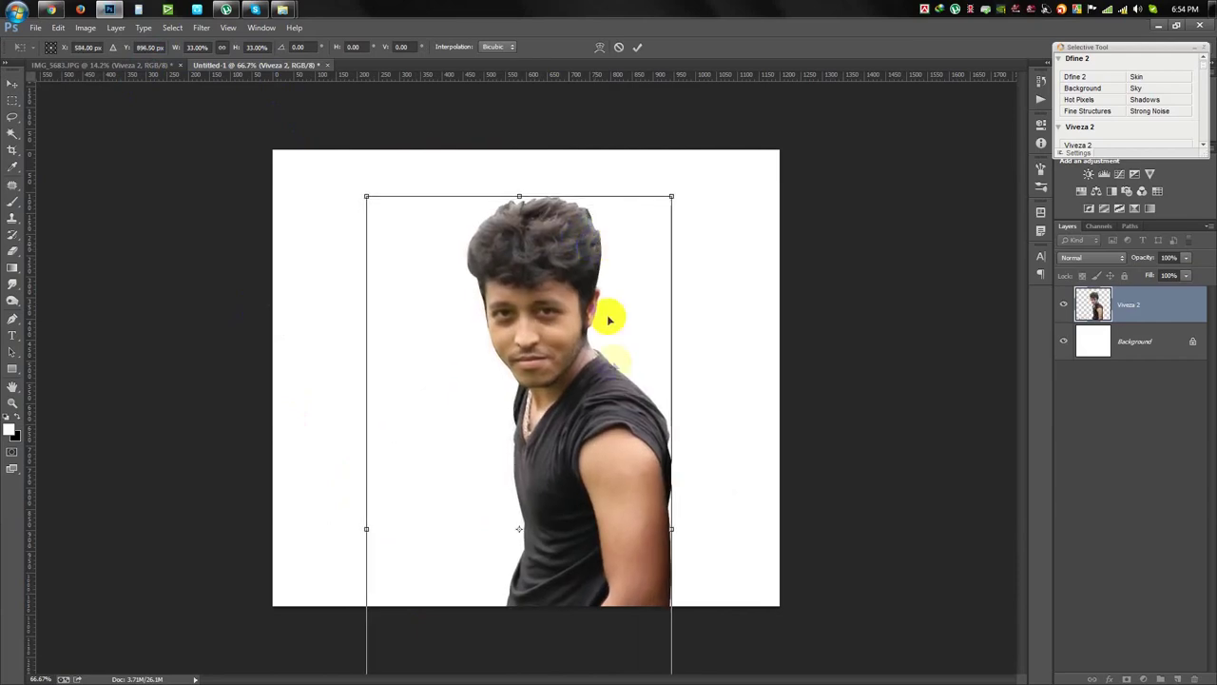
drag(552, 358, 598, 326)
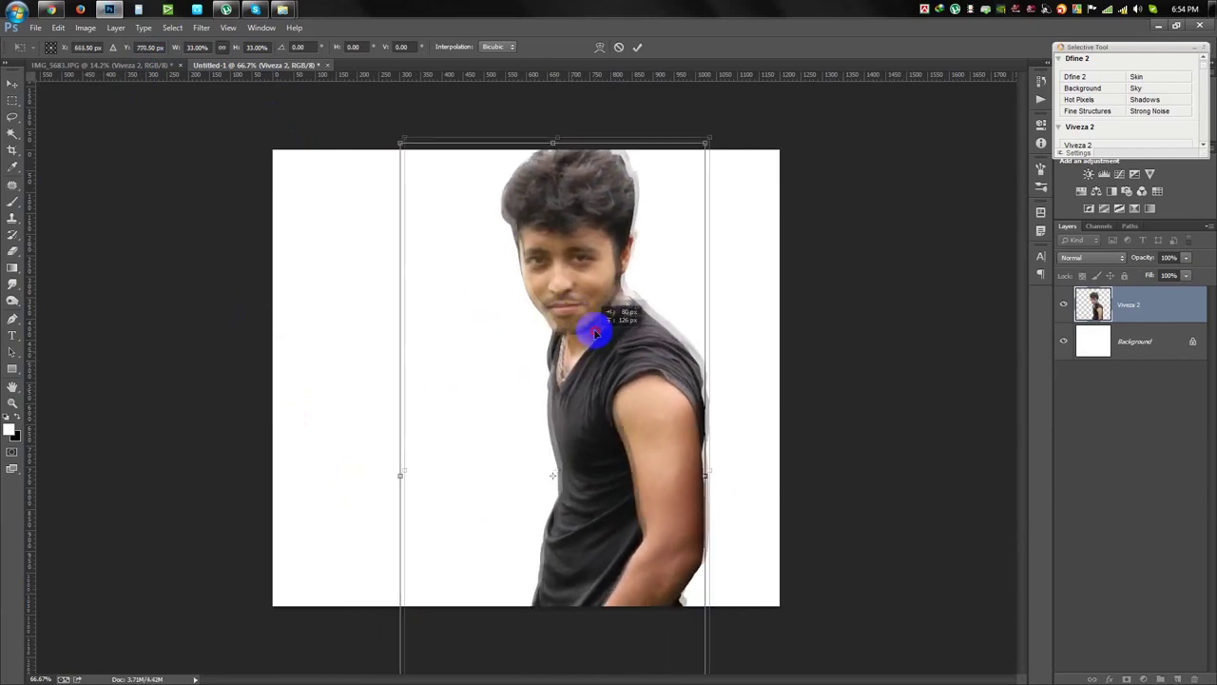
drag(409, 147, 481, 264)
mouse_move(618, 347)
mouse_down()
mouse_move(694, 344)
mouse_move(701, 307)
mouse_up()
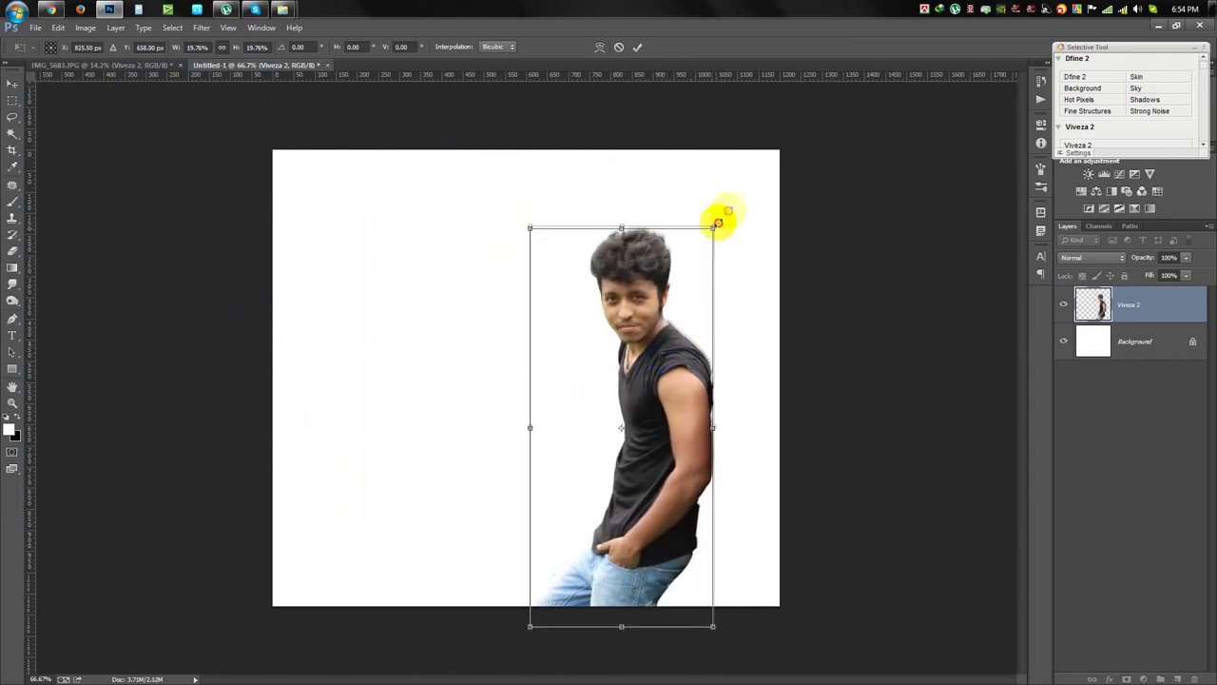
drag(715, 226, 730, 184)
drag(657, 237, 675, 243)
click(638, 47)
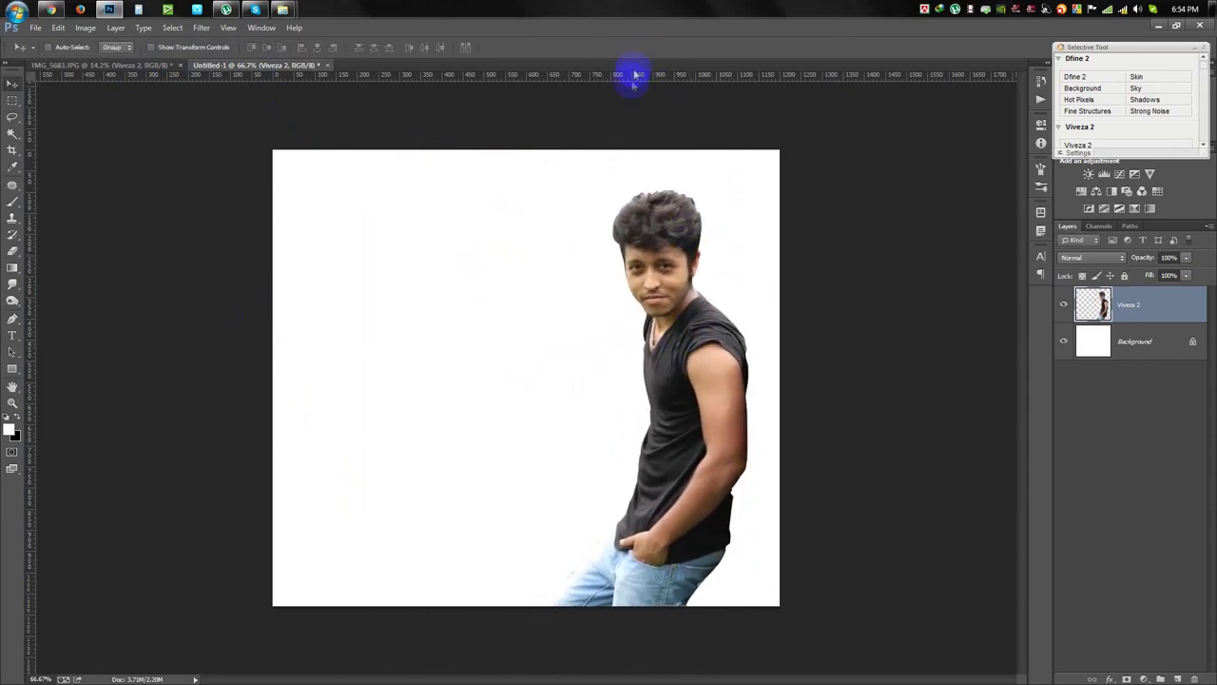
Browse the Ui DESIGN STROK IMAGE folder, previewing the yellow-field tree photo.
scroll(653, 250, up, 3)
scroll(675, 435, down, 3)
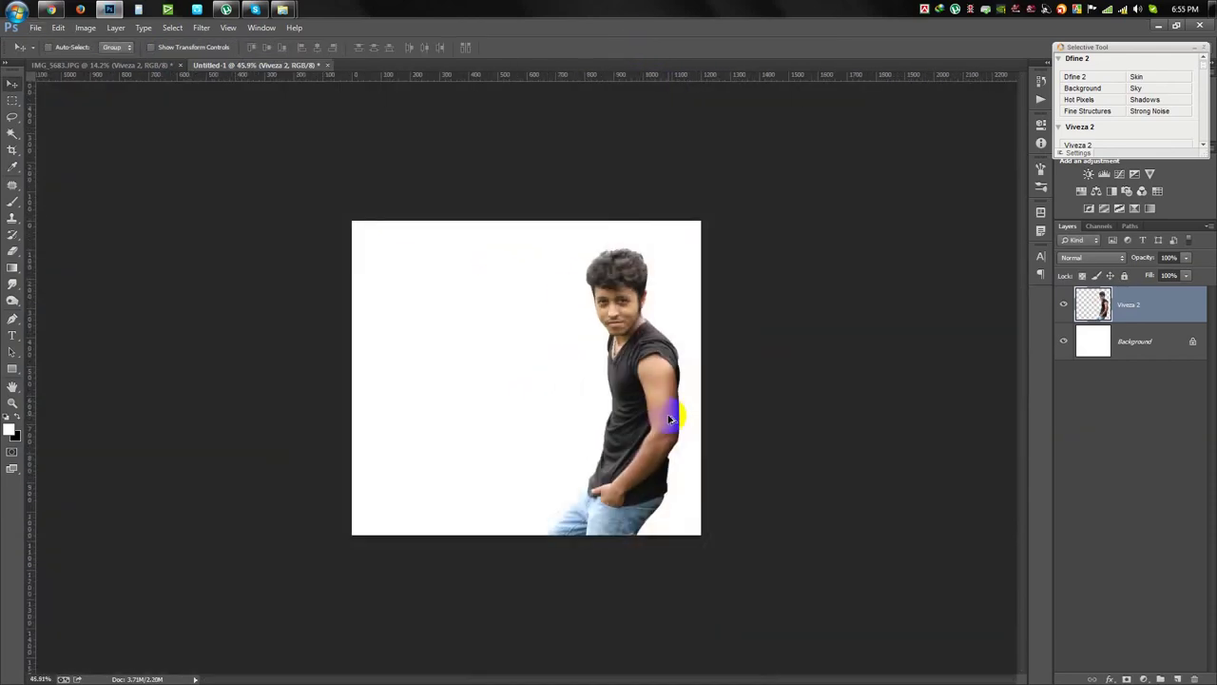
mouse_move(282, 9)
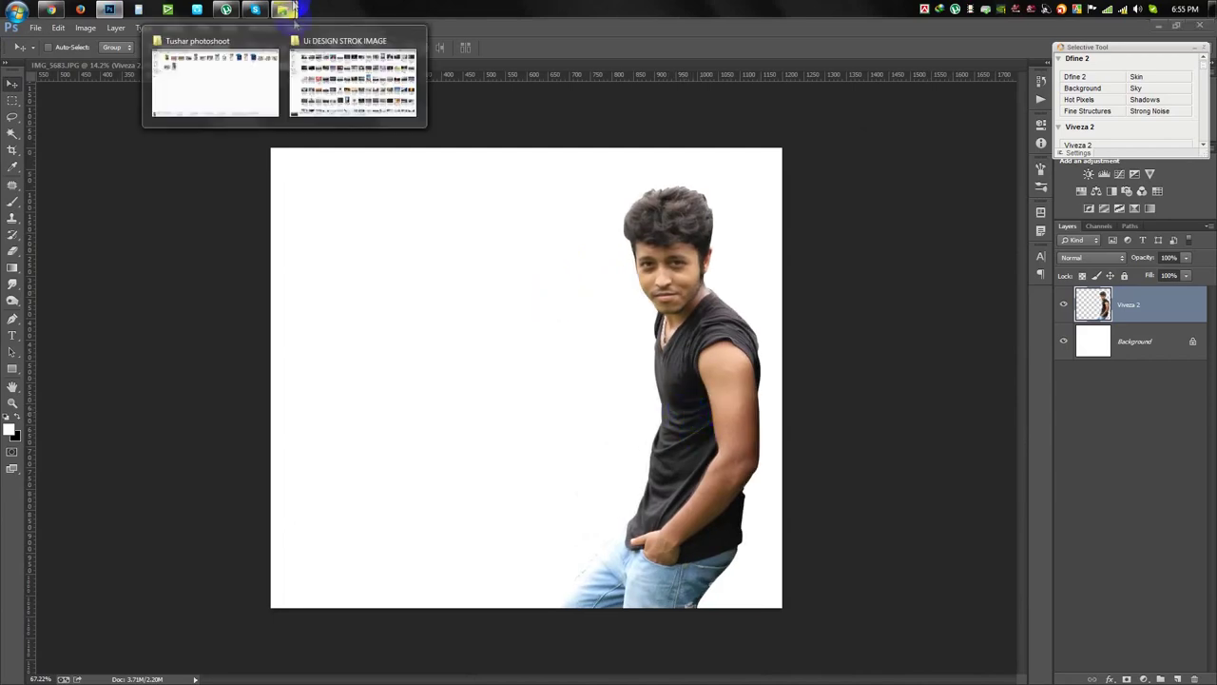
click(318, 86)
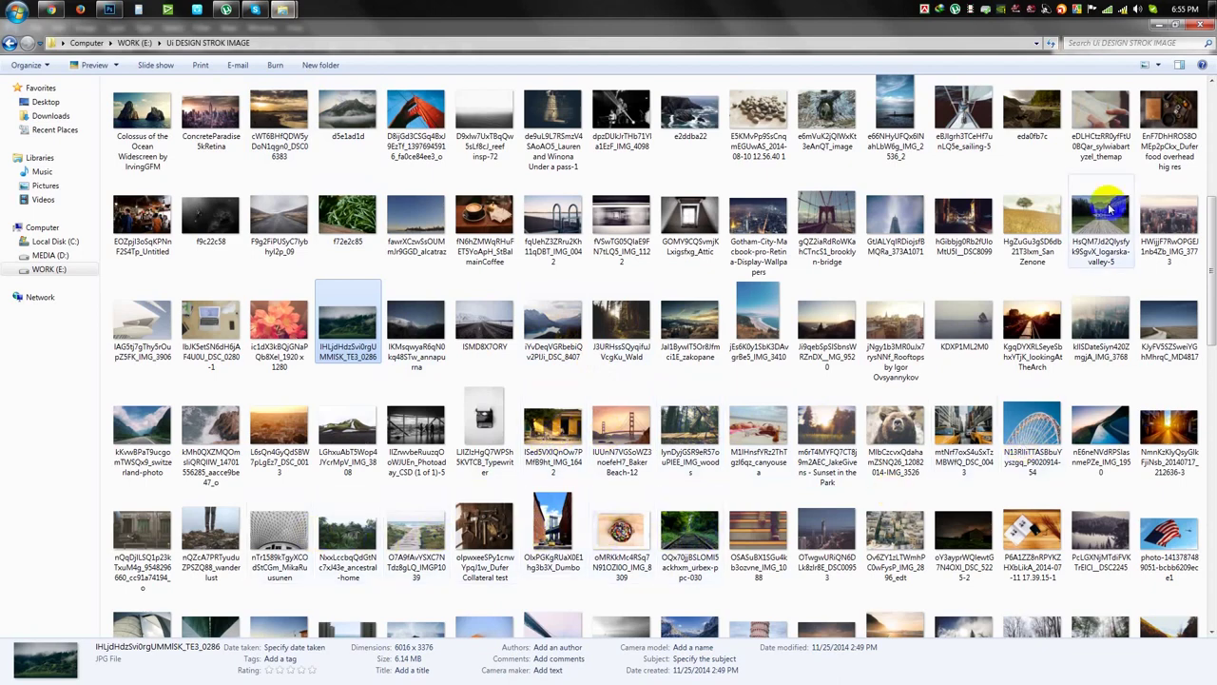
double_click(1032, 218)
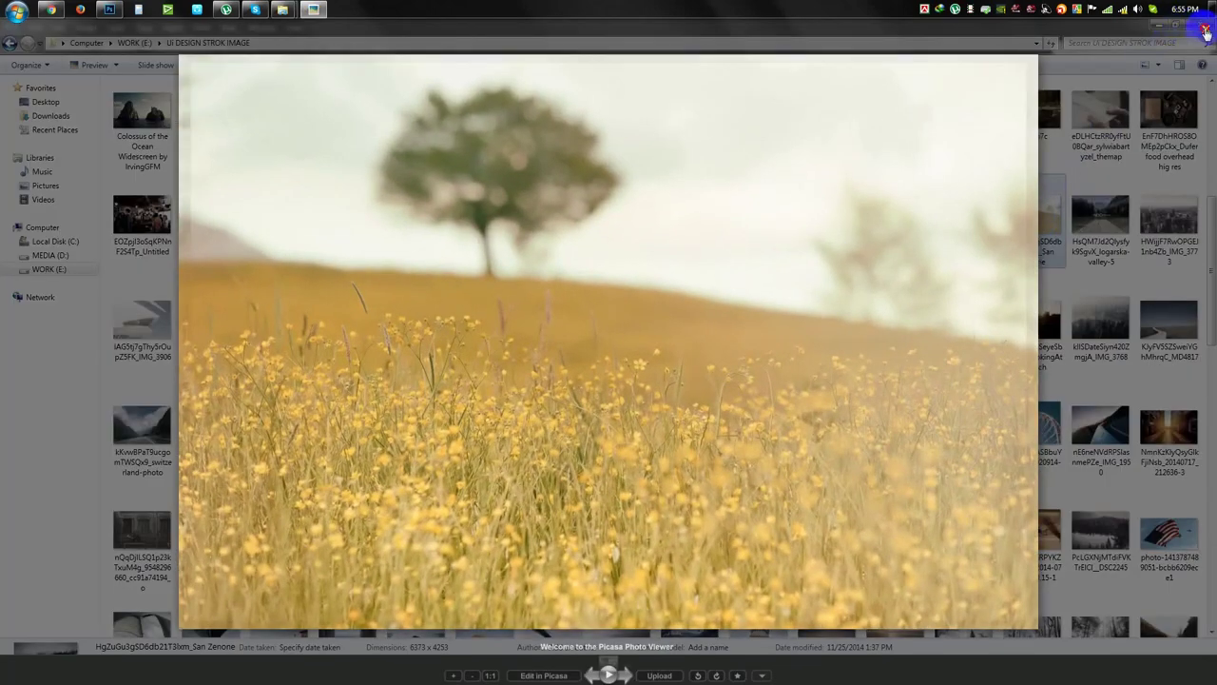
click(1206, 32)
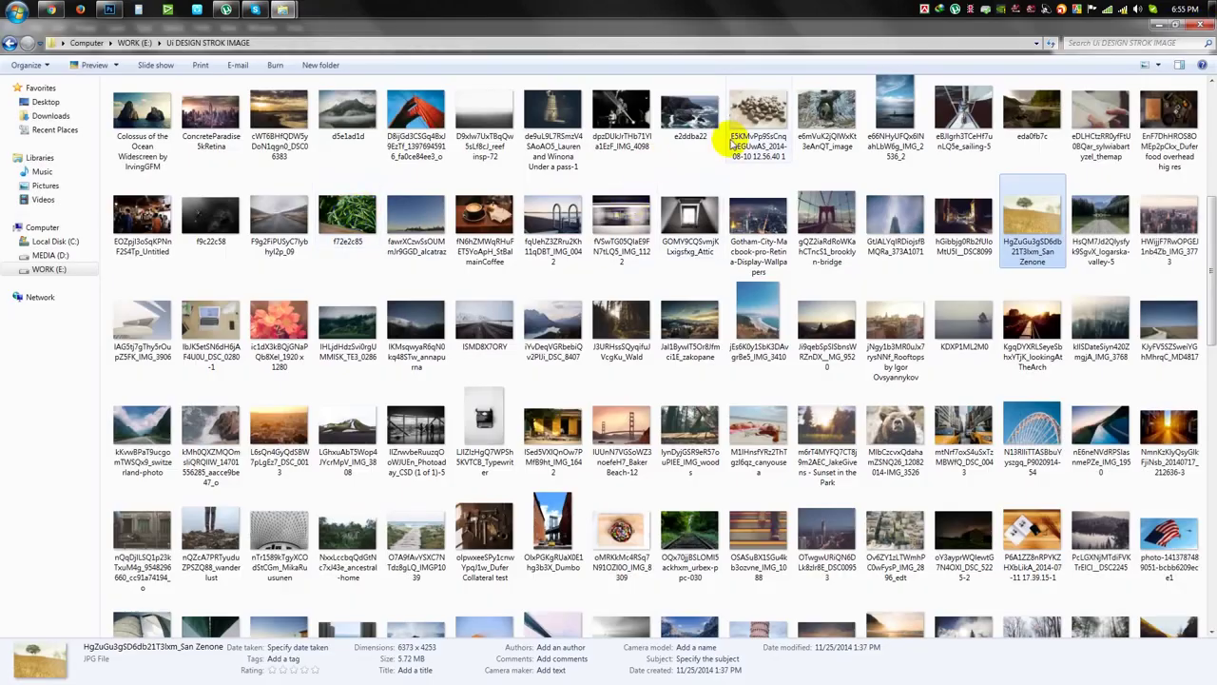
scroll(720, 142, down, 5)
scroll(590, 437, down, 3)
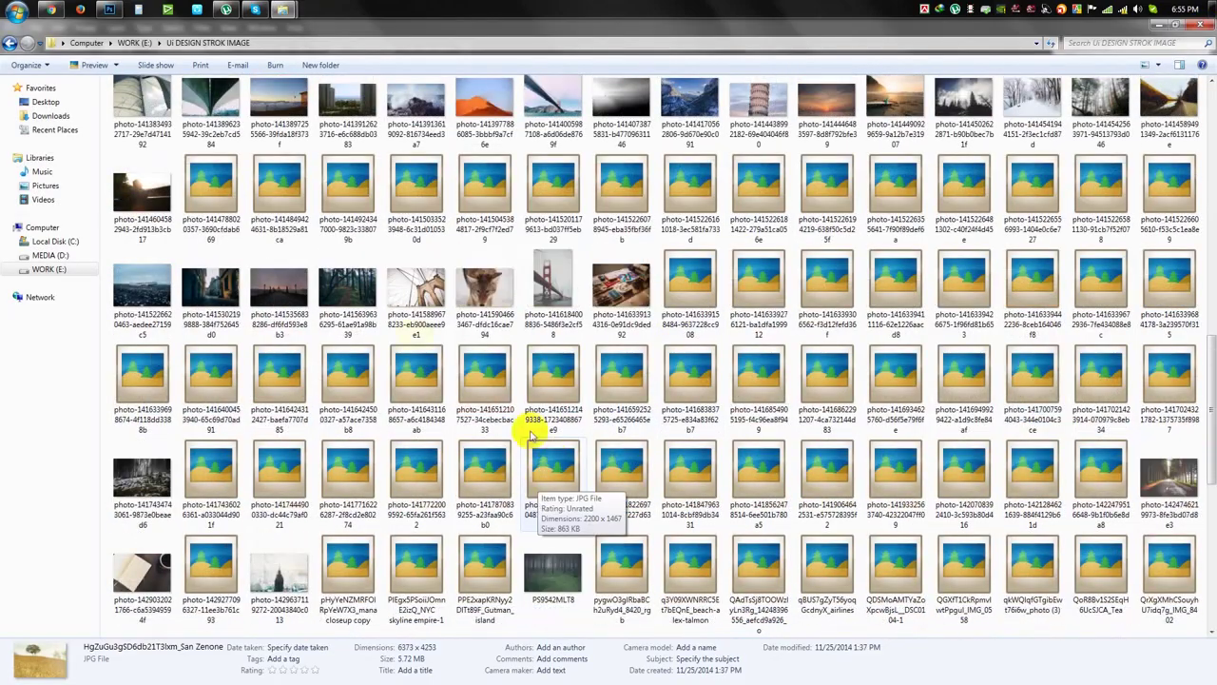
Place the misty forest photo PS9542MLT8 into the document and move its layer beneath the man.
mouse_move(562, 585)
mouse_down()
mouse_move(306, 254)
mouse_move(381, 352)
mouse_up()
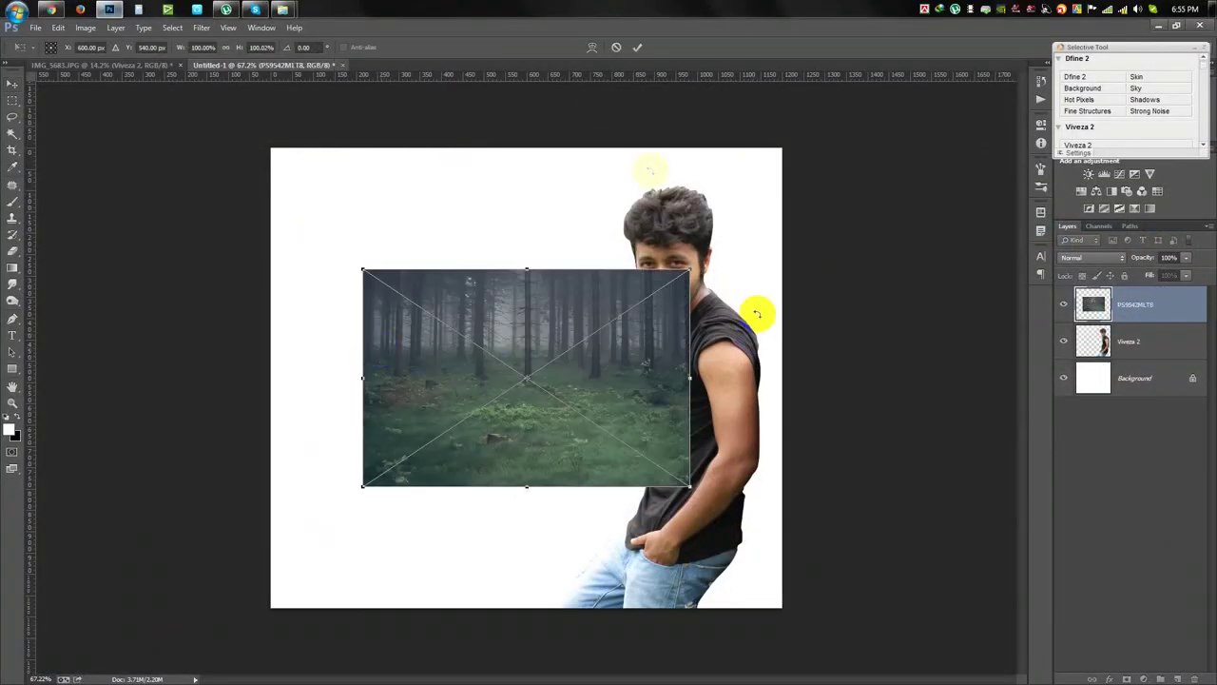
click(637, 50)
drag(1136, 307, 1136, 344)
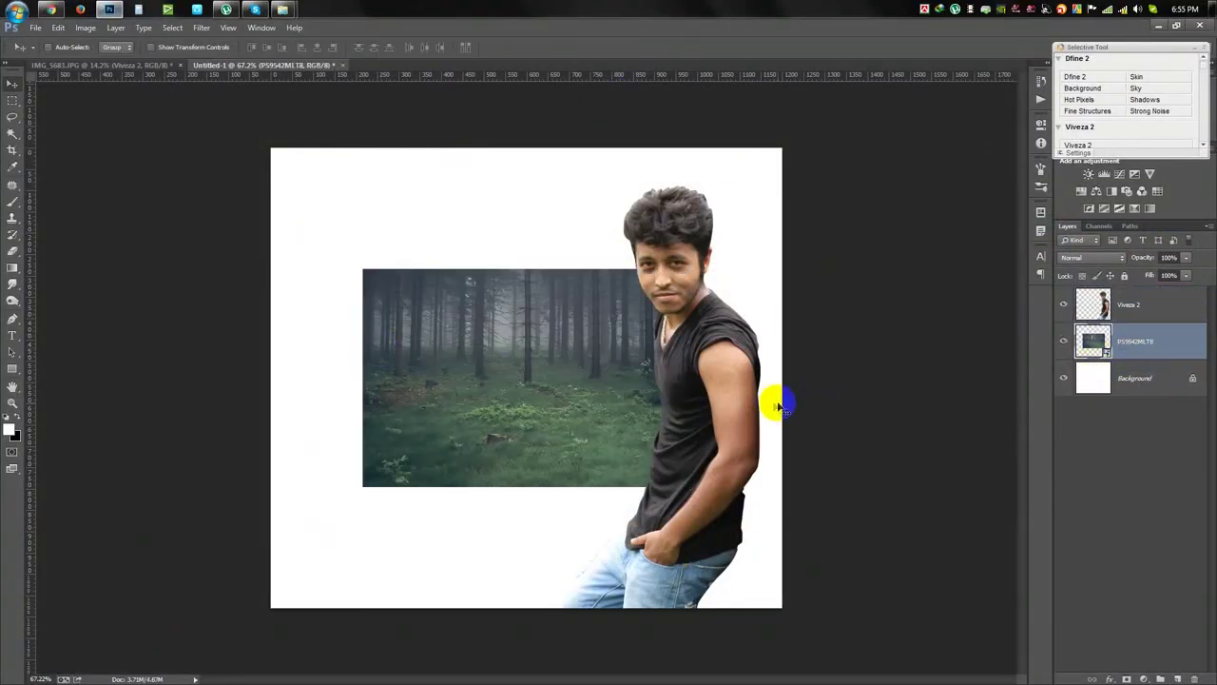
Scale up and shift the forest photo so it fills the canvas, then commit the transform.
key(ctrl+t)
drag(690, 269, 886, 141)
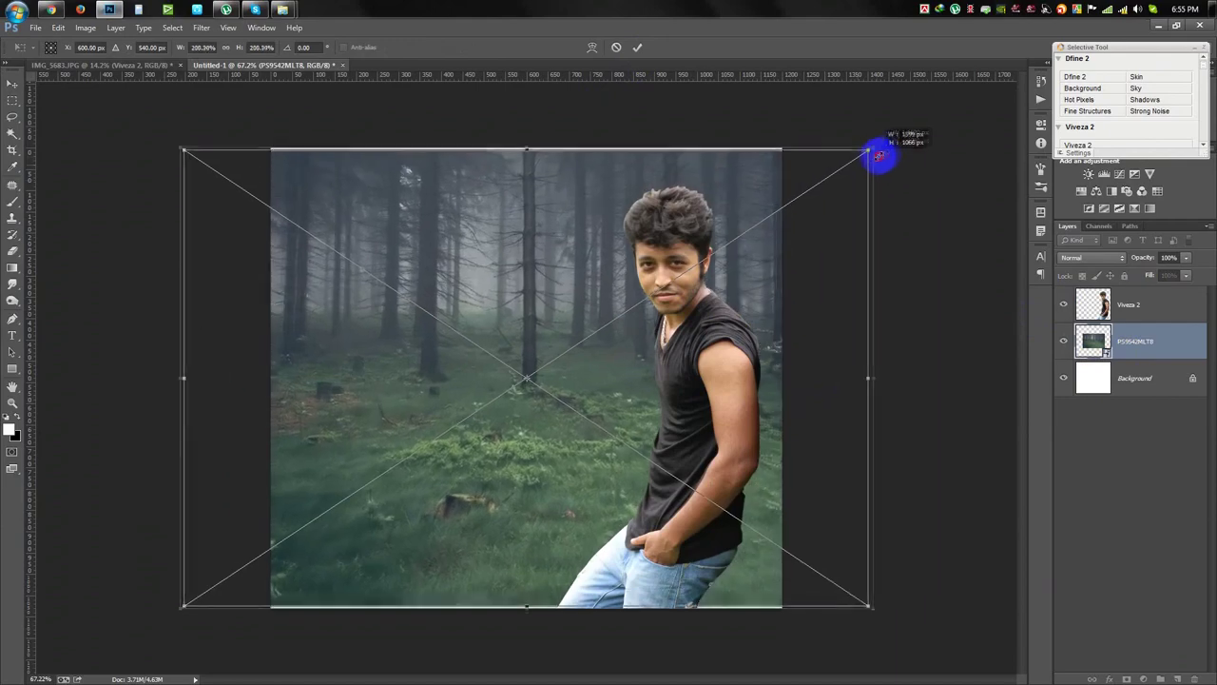
drag(823, 268, 815, 274)
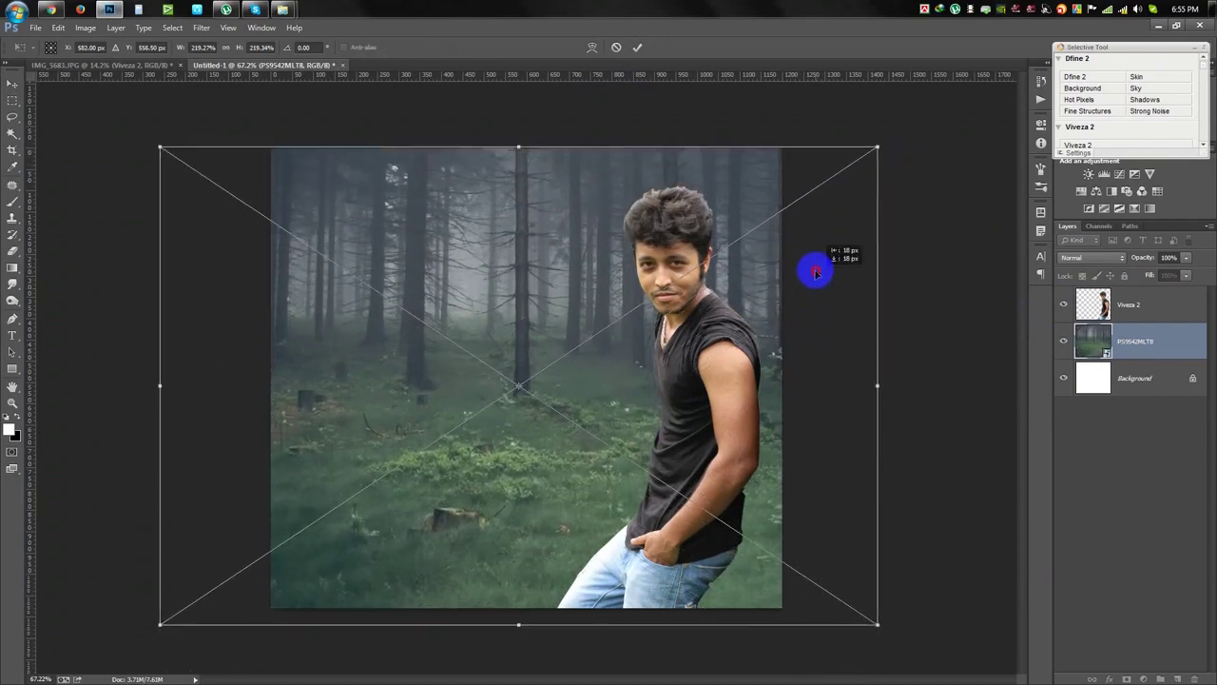
drag(880, 618, 1162, 675)
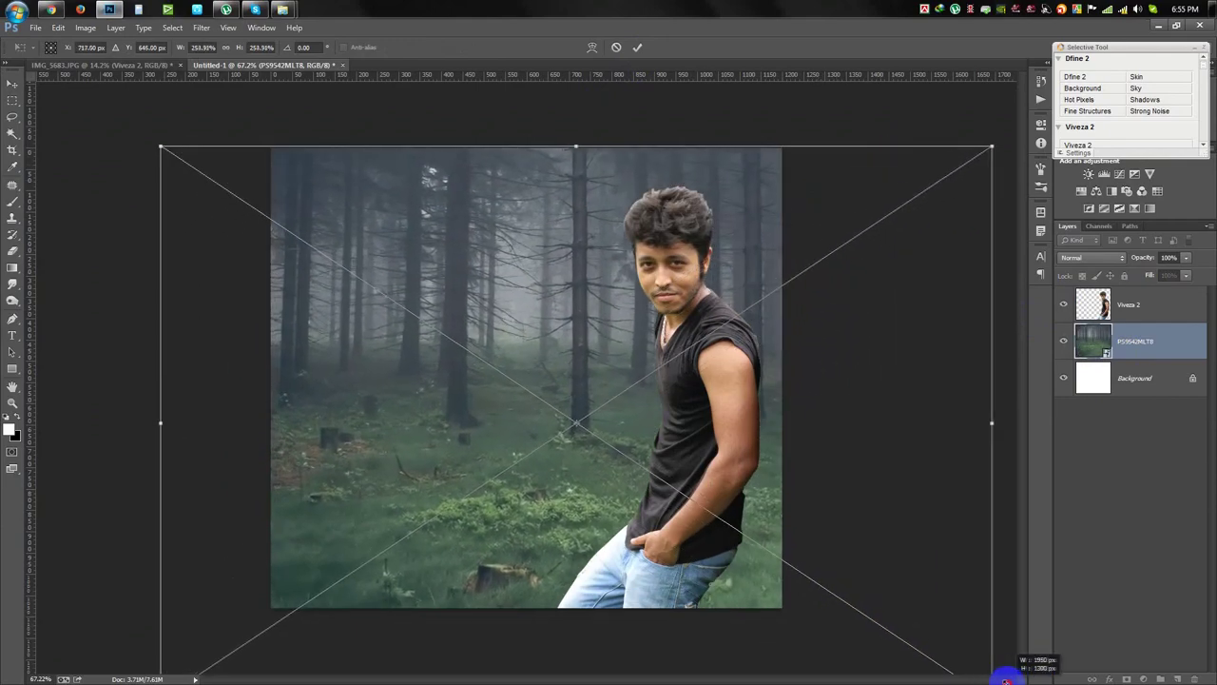
drag(928, 447, 720, 437)
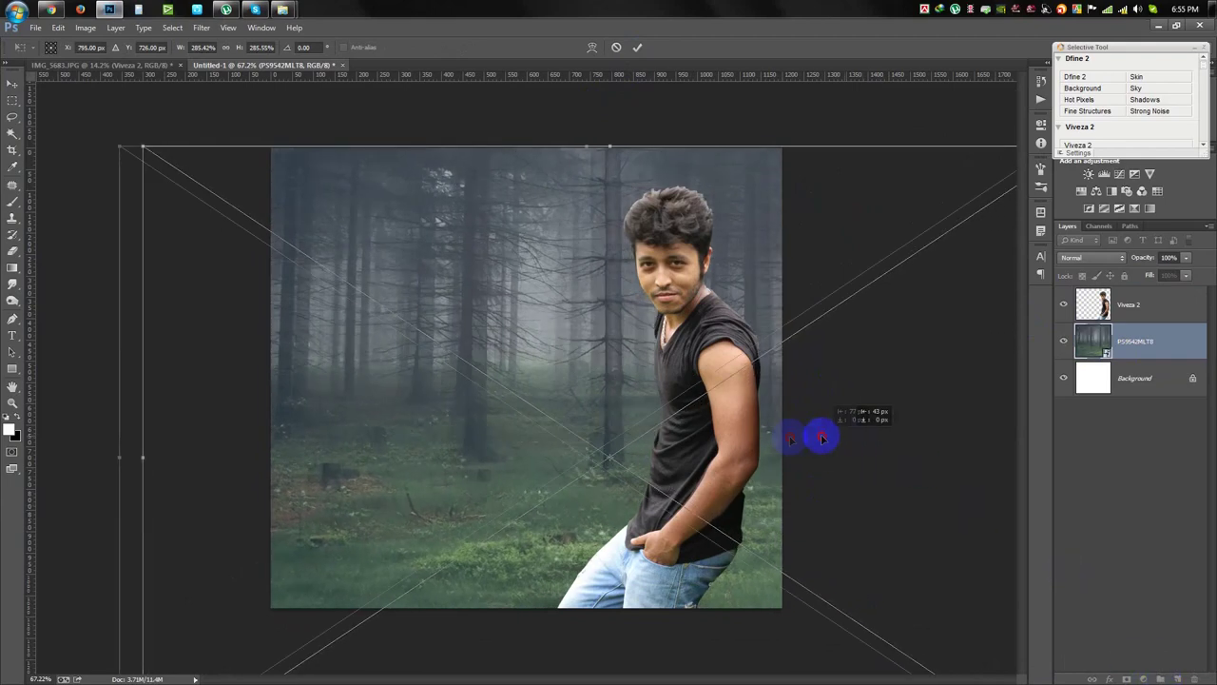
click(641, 45)
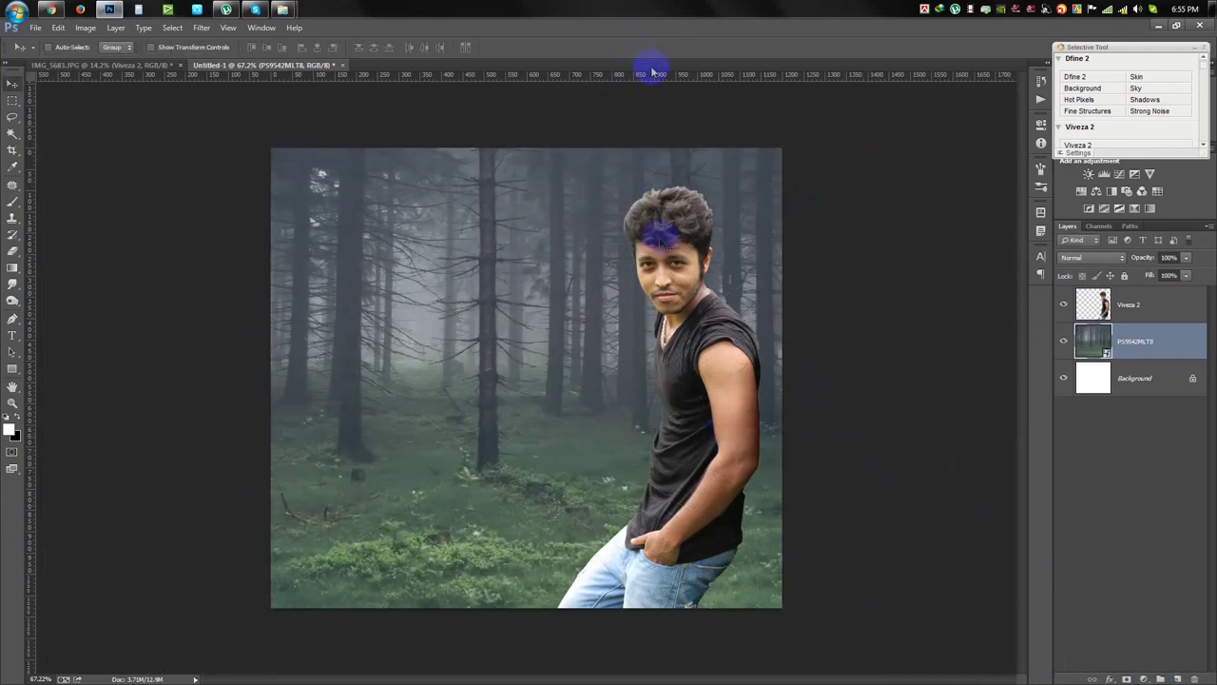
In Explorer, go to WORK (E:) > HELP FILE > My Background Pic.
click(354, 83)
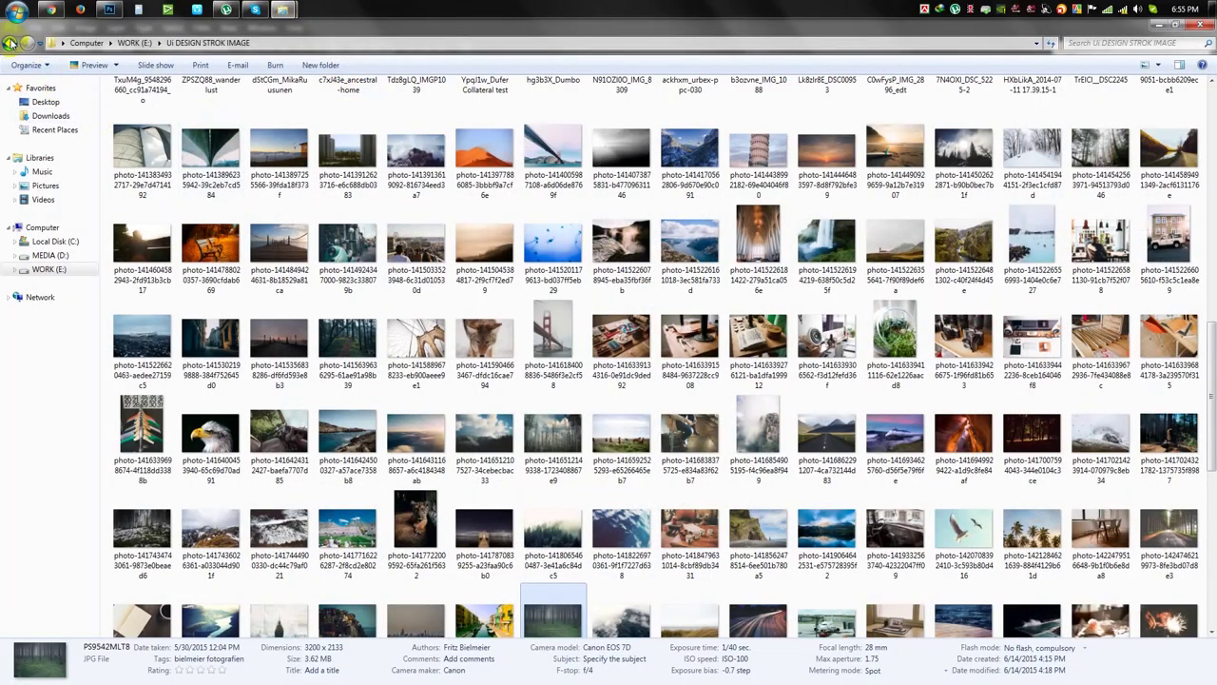
key(BackSpace)
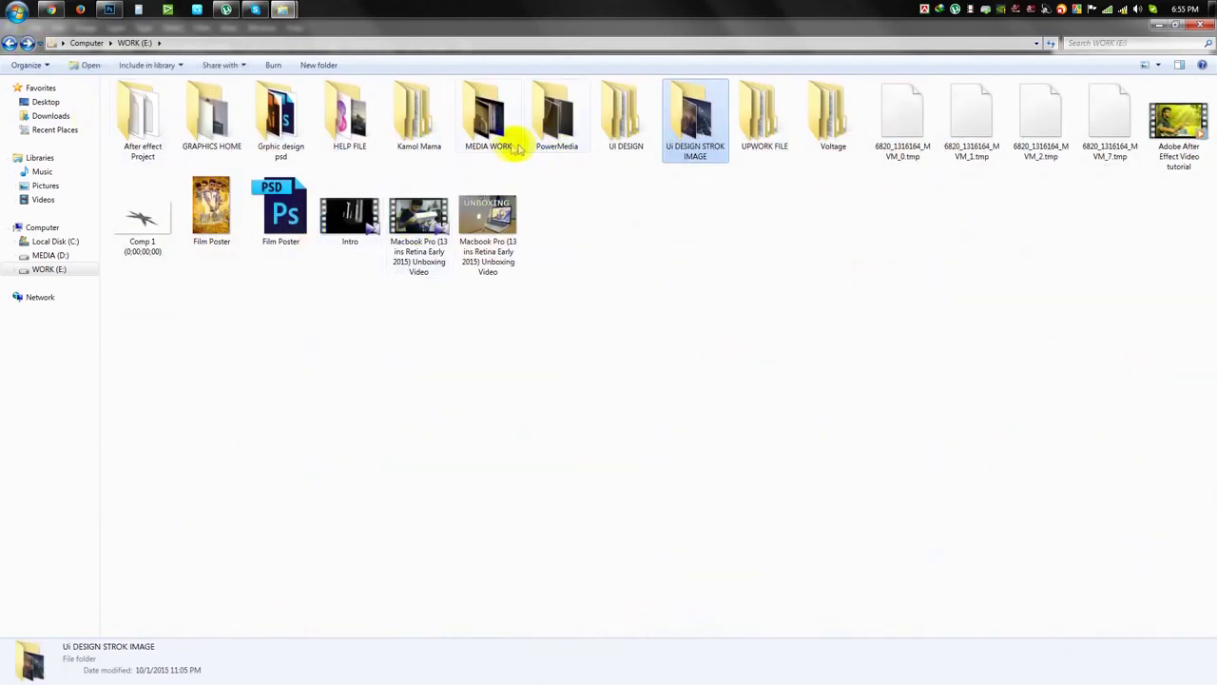
double_click(364, 129)
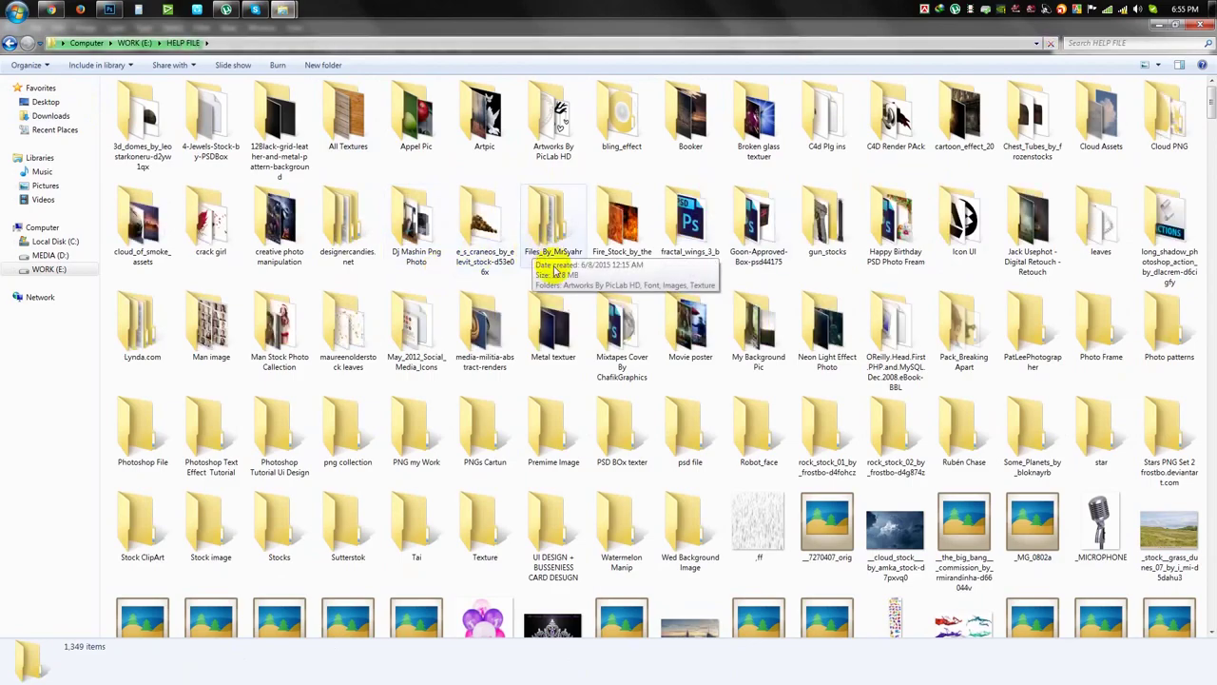
double_click(770, 333)
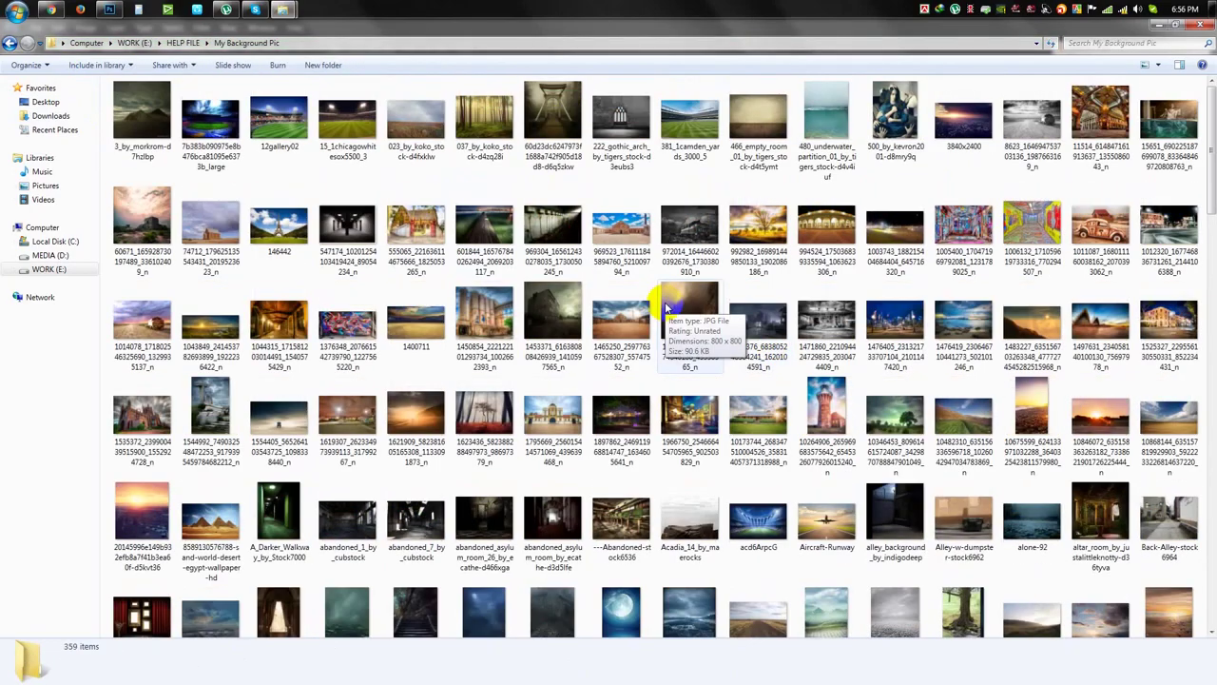
Find the tree photo base03__tree_by_kuschelirmel_stock-d5pk3na.jpg and drag it onto Photoshop.
scroll(666, 306, down, 3)
scroll(631, 297, down, 3)
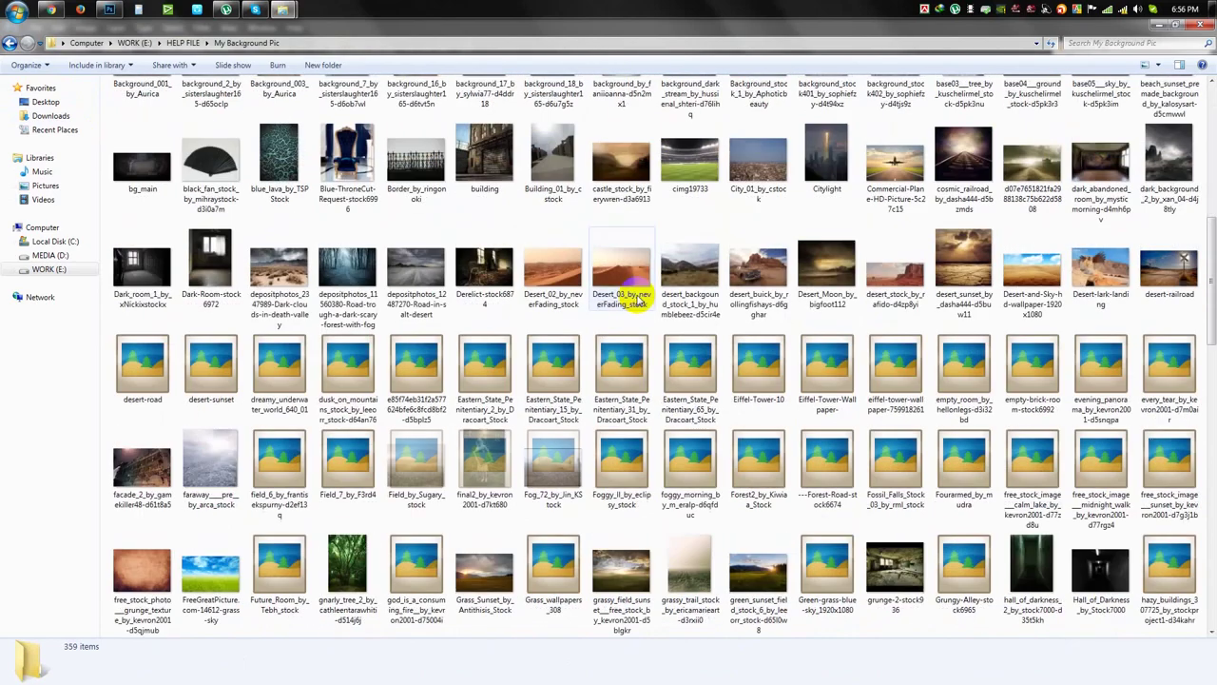
scroll(625, 307, down, 3)
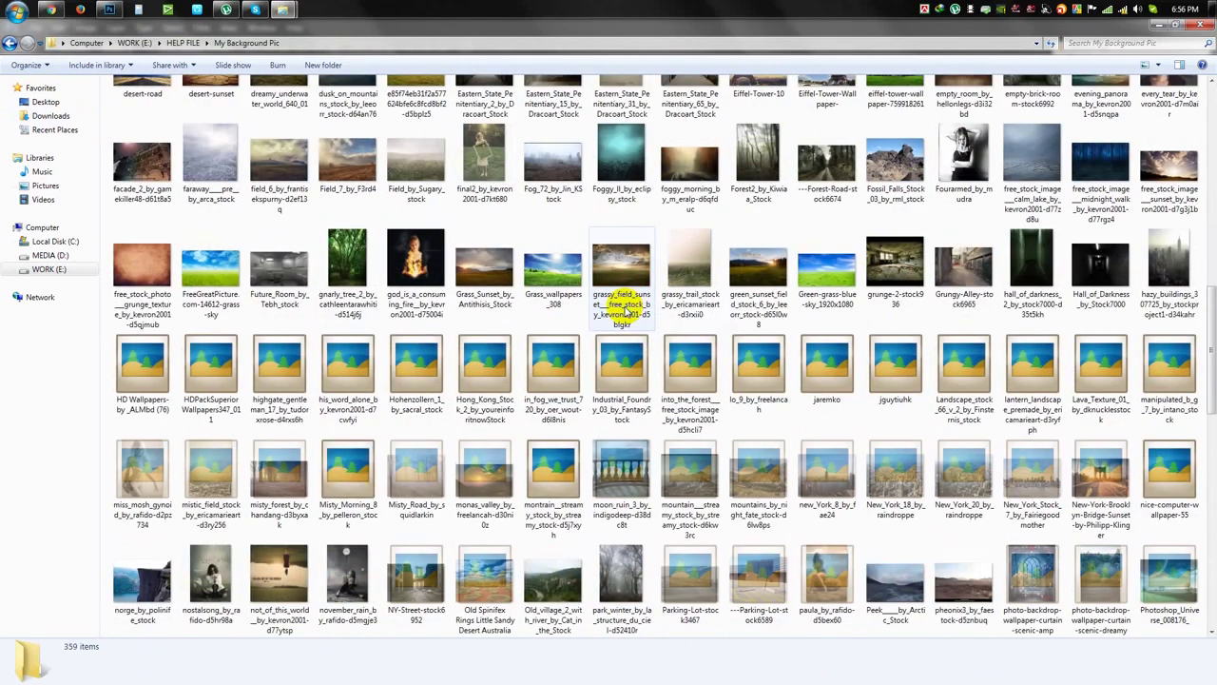
scroll(613, 314, down, 3)
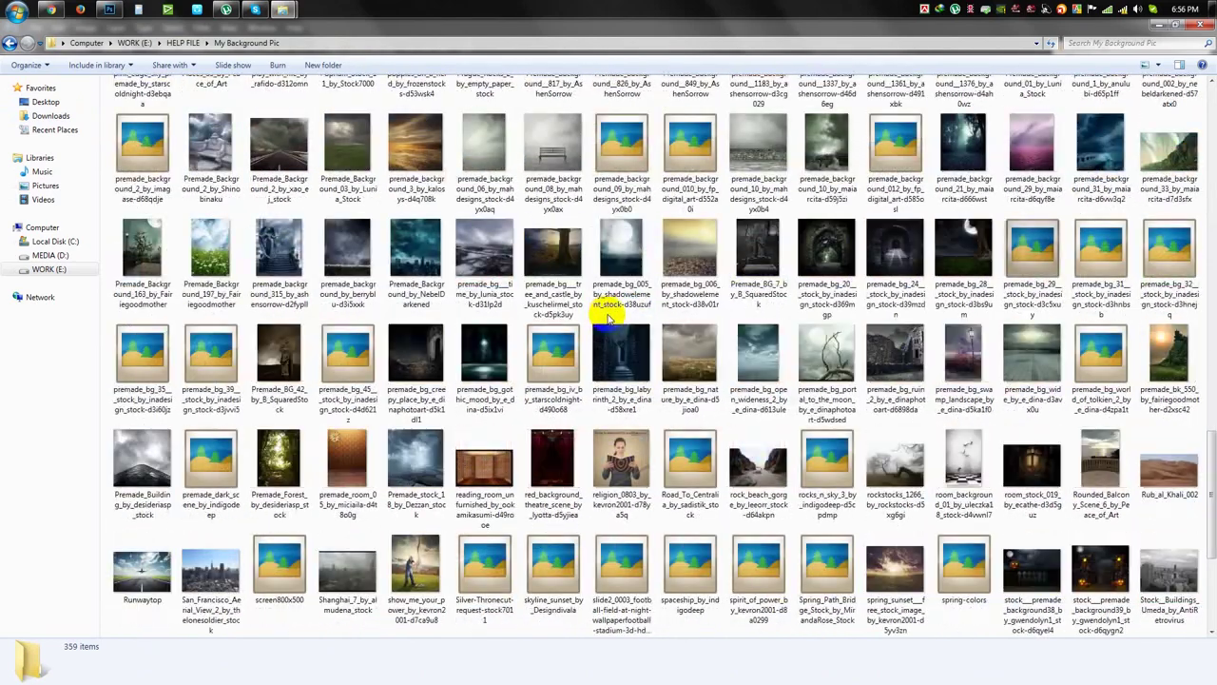
scroll(605, 314, down, 3)
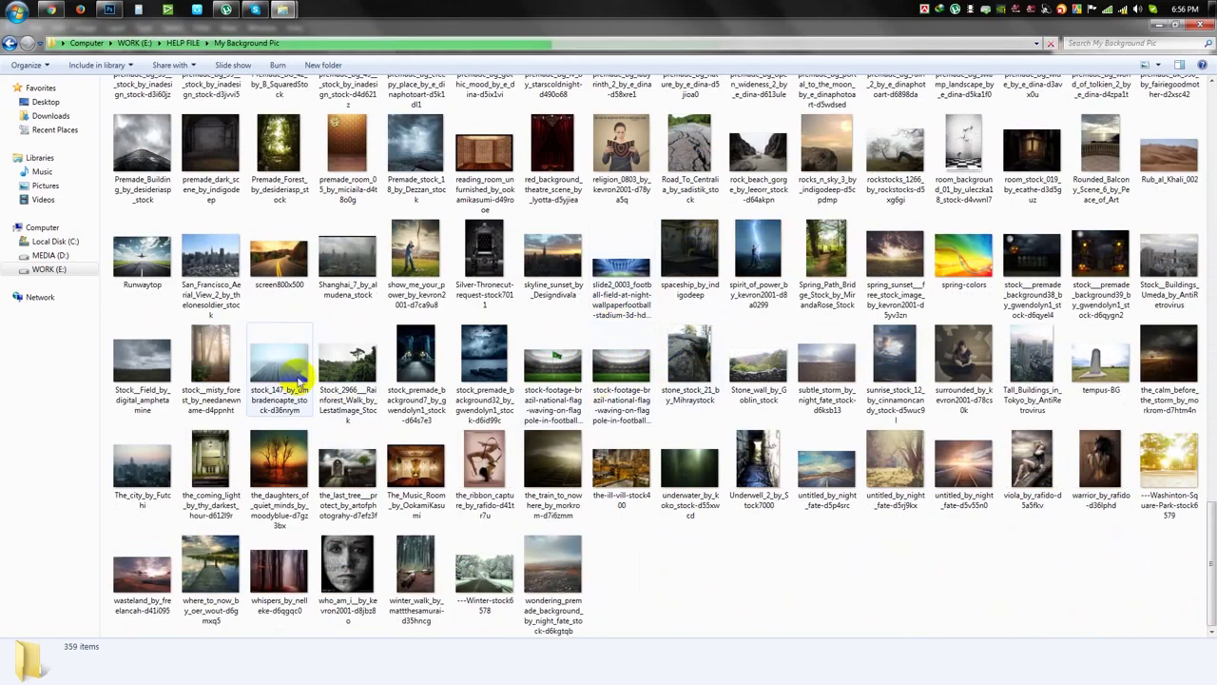
scroll(772, 411, up, 3)
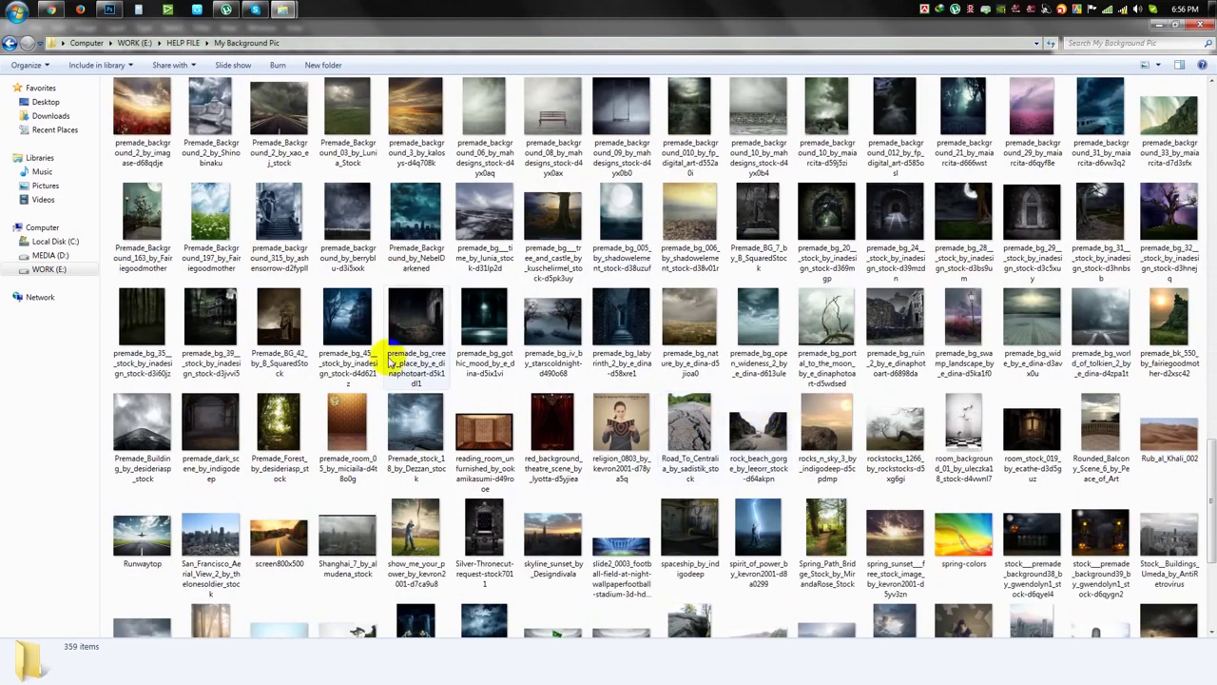
scroll(394, 360, up, 3)
scroll(394, 359, up, 3)
scroll(394, 360, up, 3)
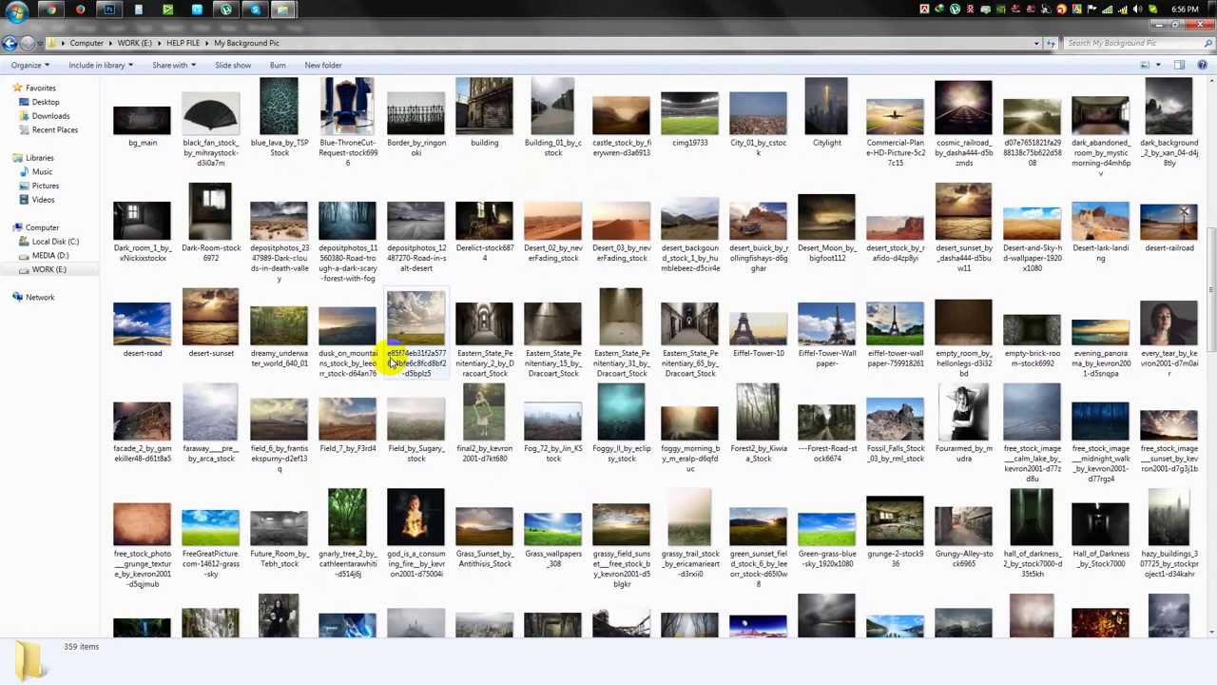
scroll(394, 360, up, 3)
scroll(390, 361, up, 3)
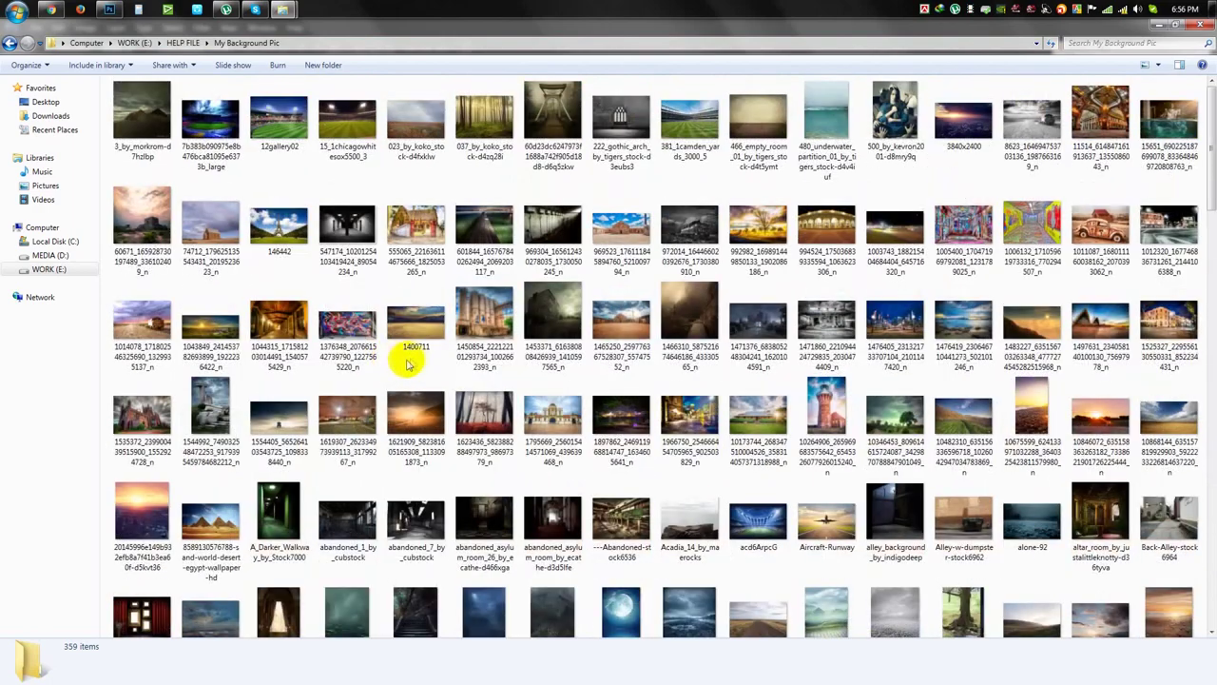
mouse_move(989, 595)
mouse_down()
mouse_move(145, 31)
mouse_move(390, 57)
mouse_up()
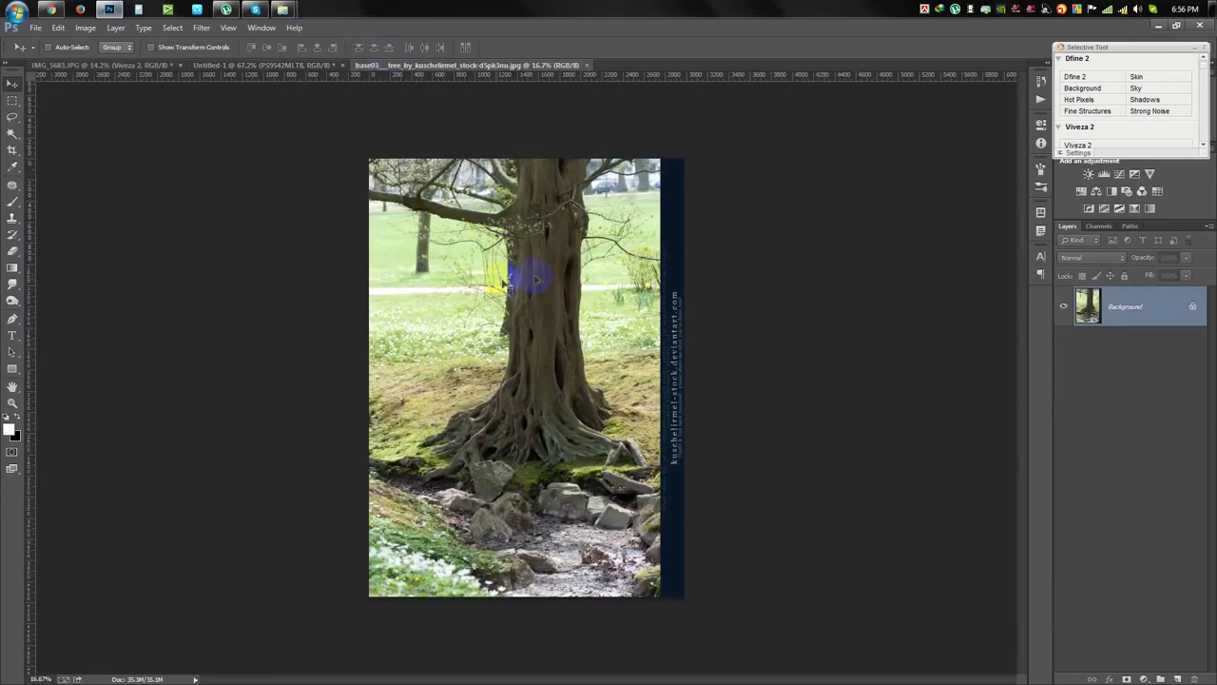
With the Pen tool, trace a curved path up the trunk's left edge to the image's top.
scroll(434, 423, down, 3)
scroll(433, 423, right, 3)
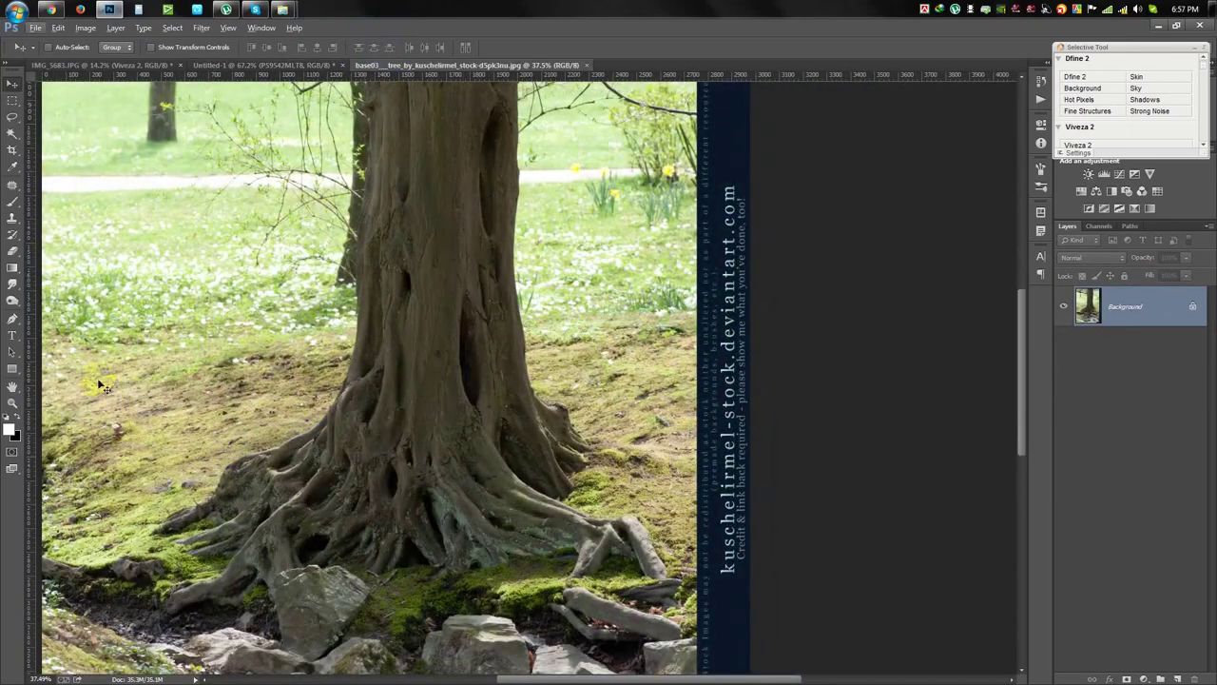
click(12, 319)
scroll(293, 466, up, 2)
scroll(293, 466, up, 1)
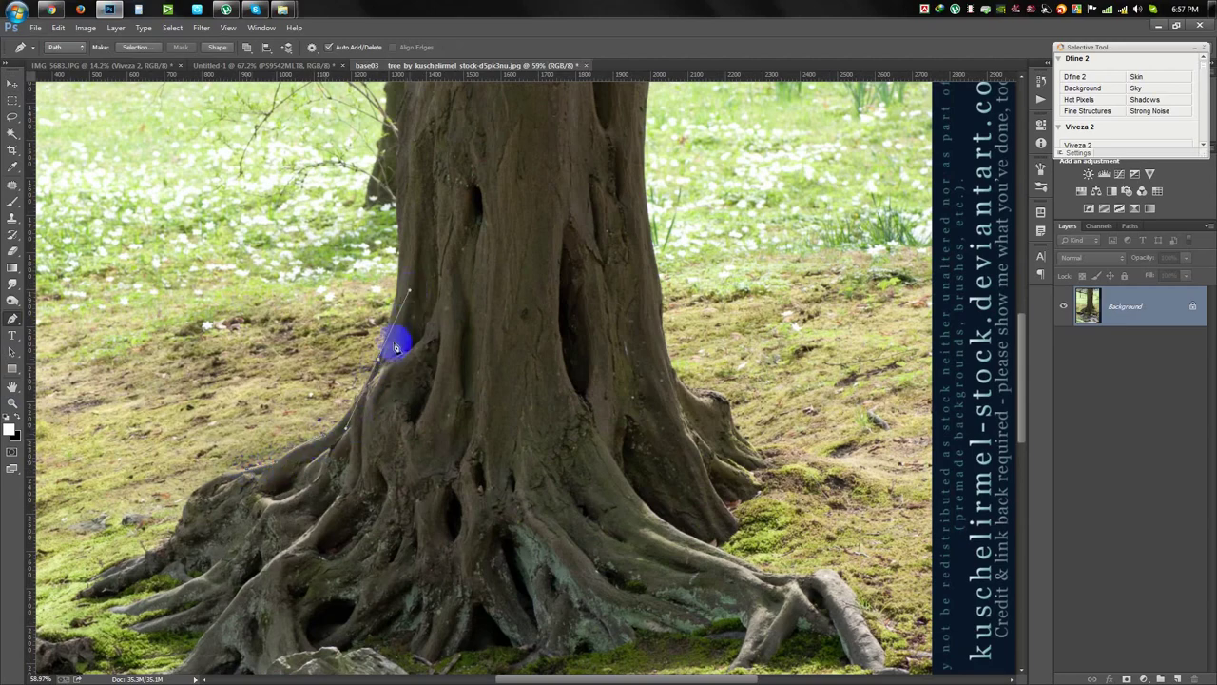
drag(401, 231, 397, 162)
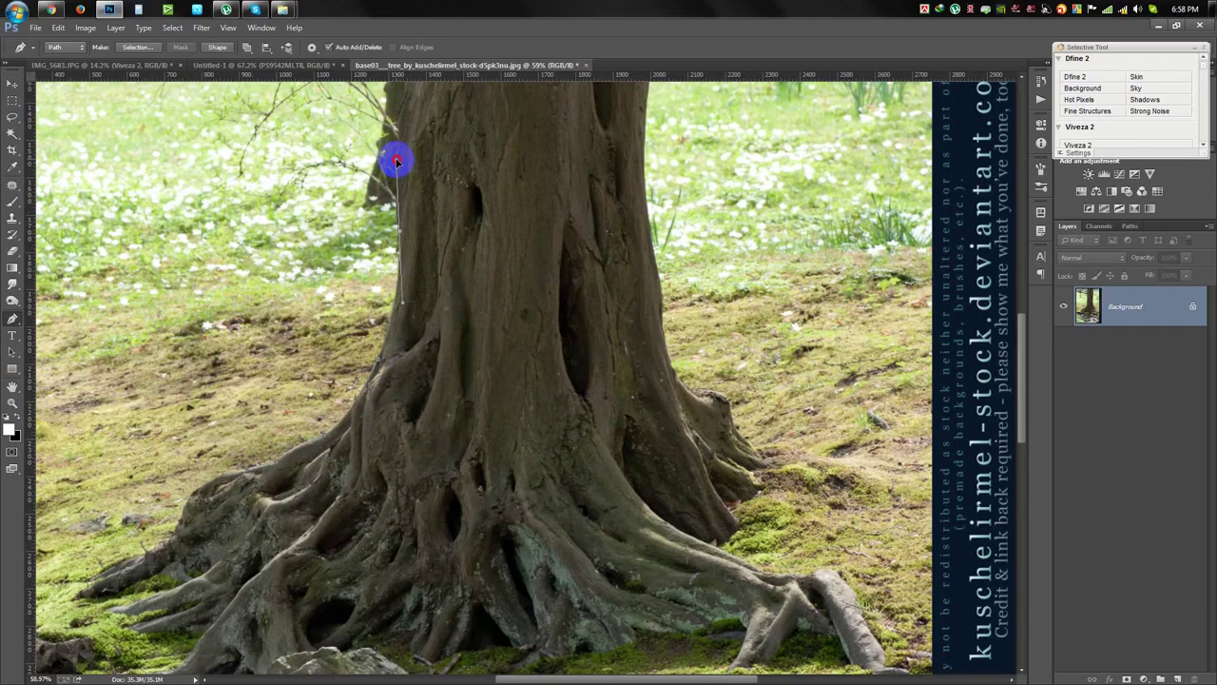
scroll(402, 228, up, 2)
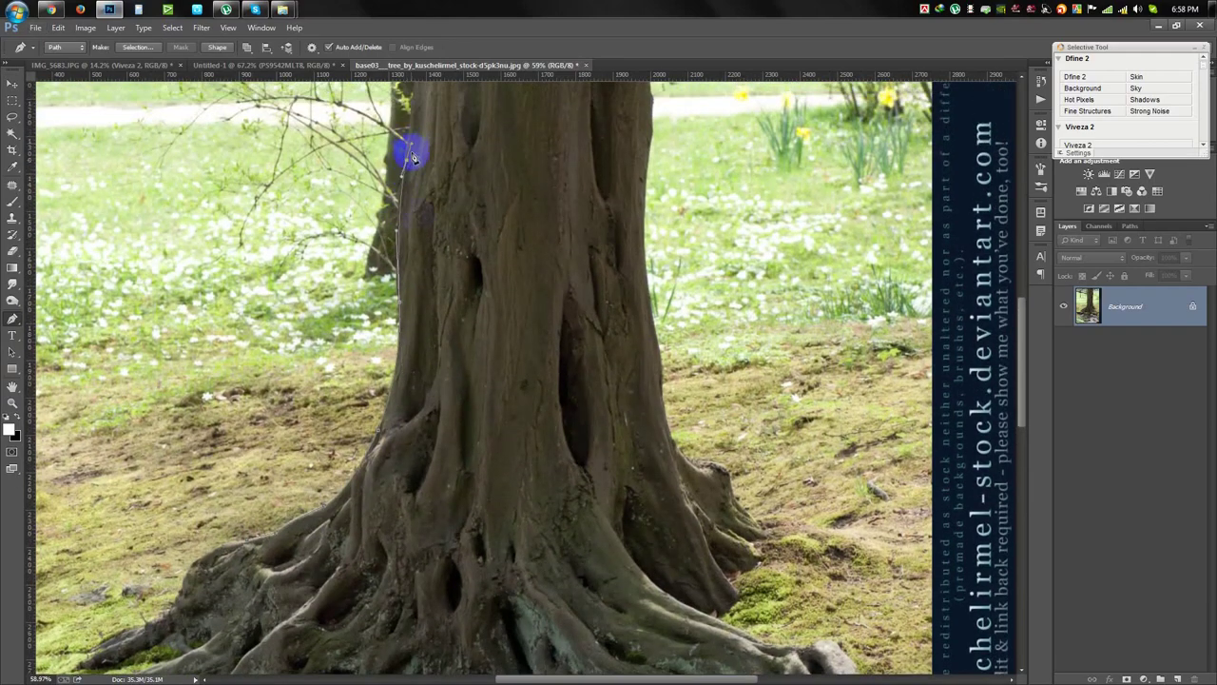
scroll(412, 152, up, 2)
scroll(419, 160, up, 1)
scroll(414, 133, up, 2)
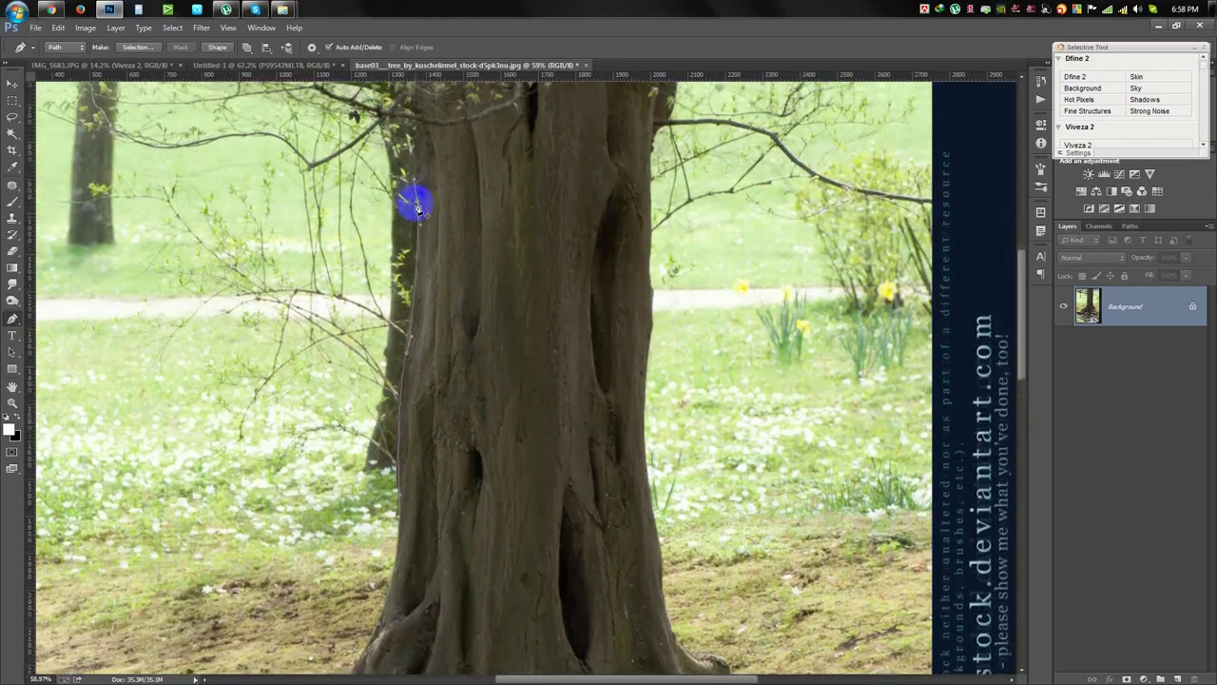
scroll(380, 142, up, 1)
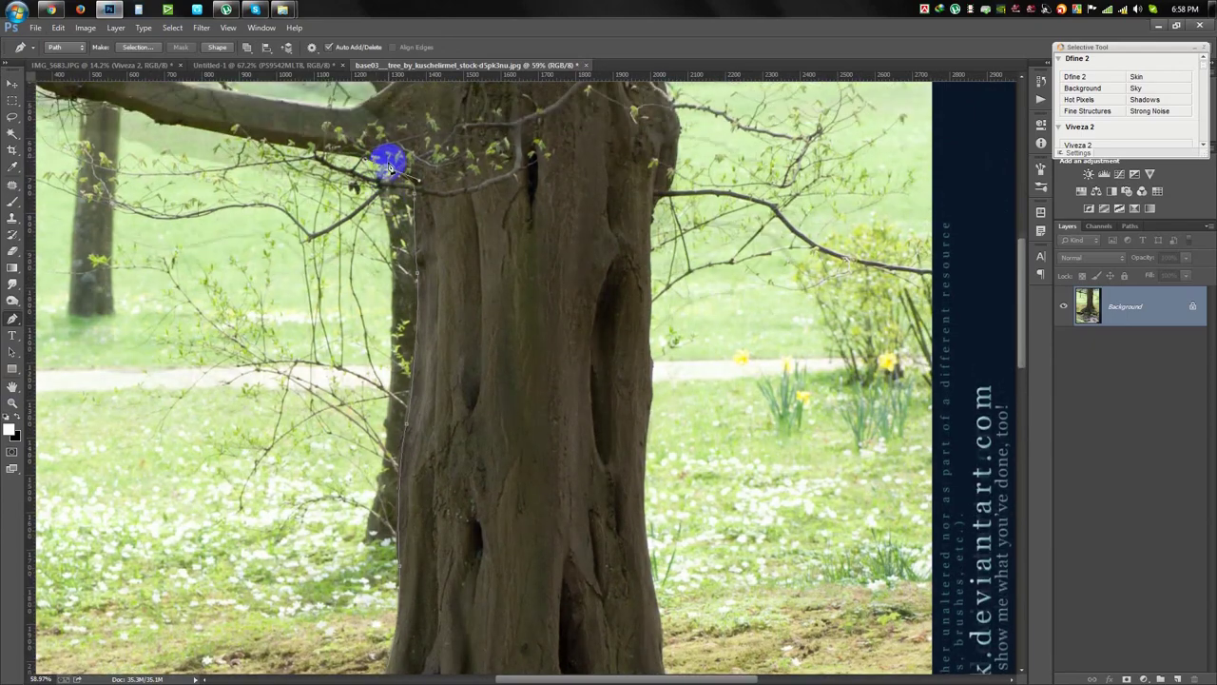
scroll(400, 143, up, 1)
scroll(427, 185, up, 2)
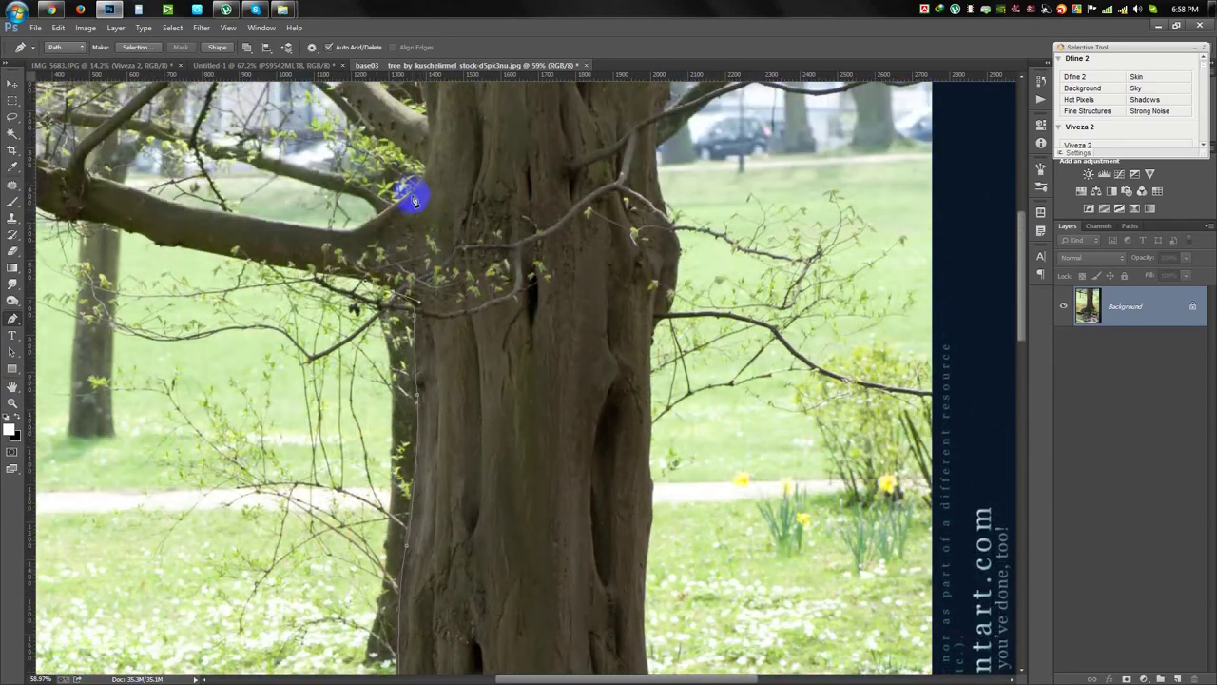
drag(415, 188, 441, 165)
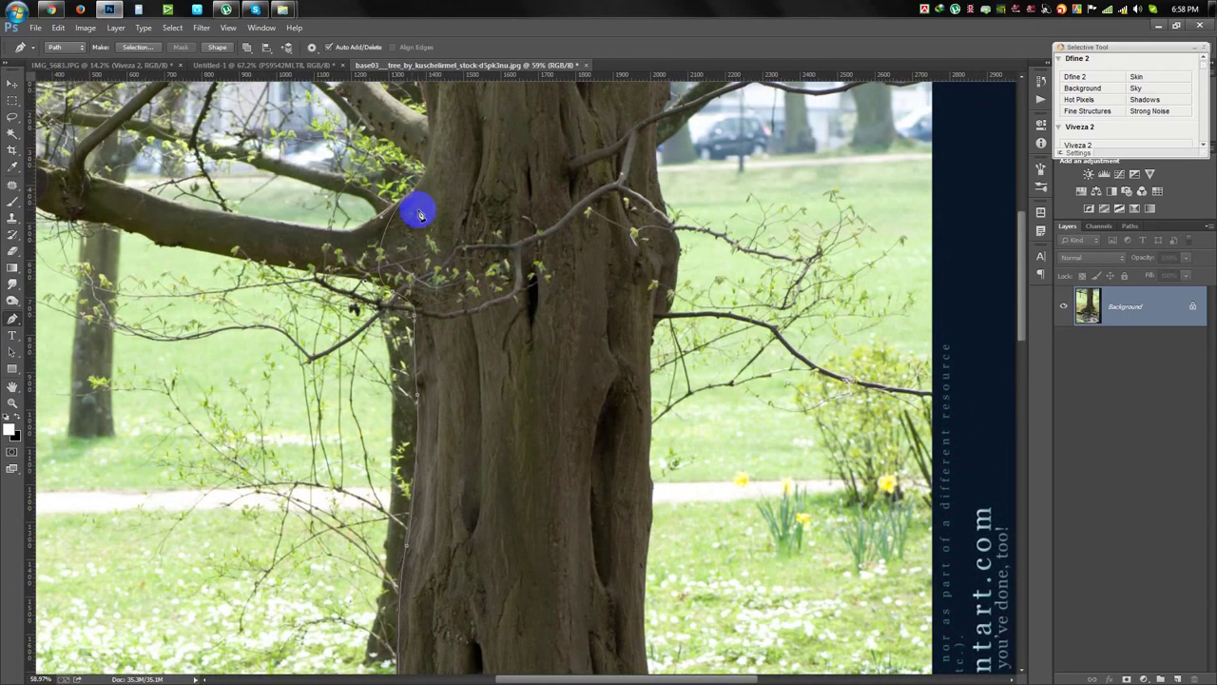
scroll(421, 215, up, 2)
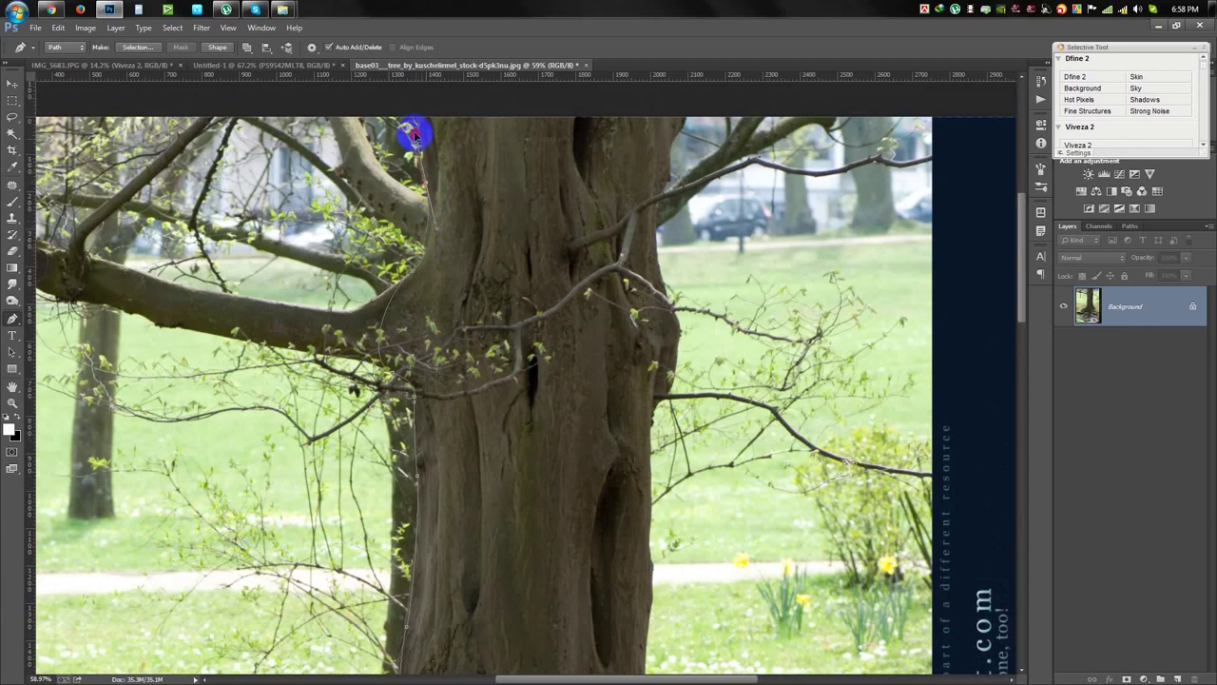
drag(409, 118, 429, 184)
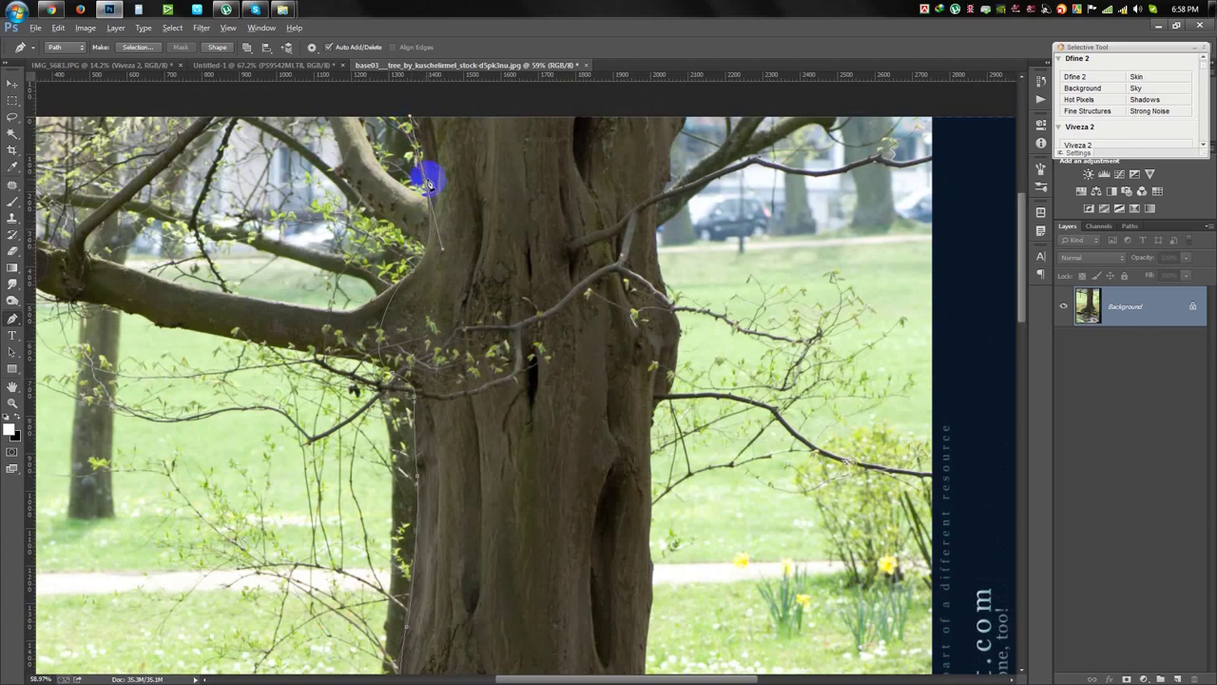
click(409, 107)
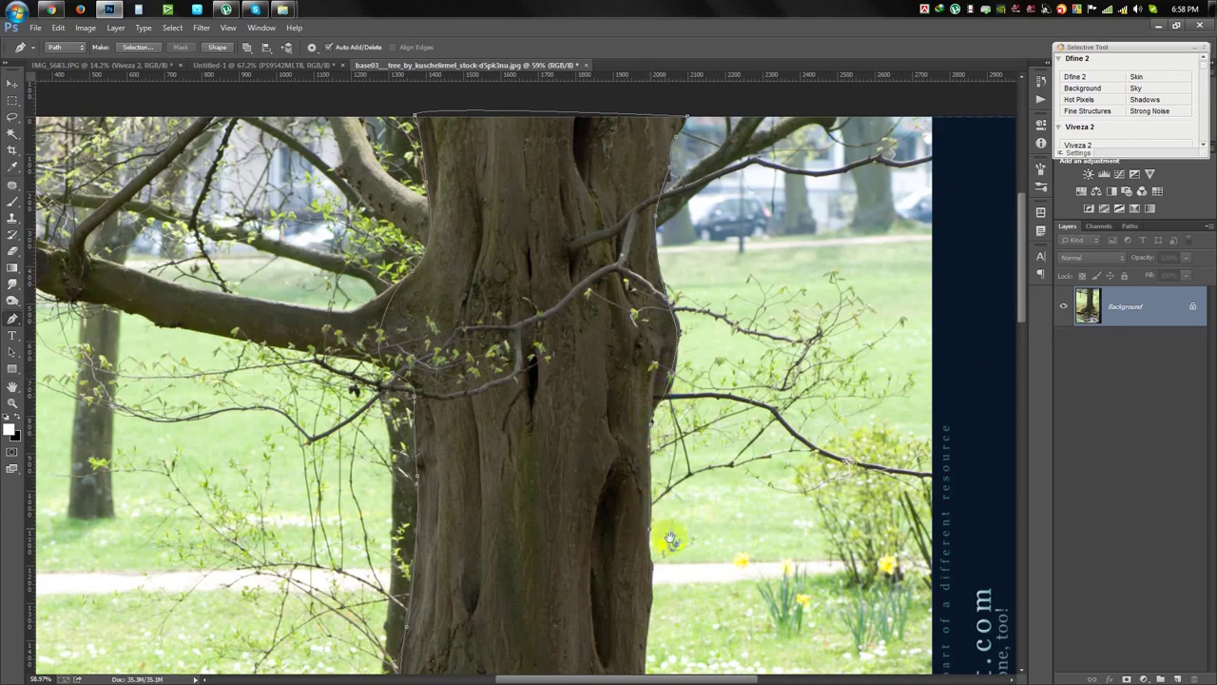
Trace the path along the tree base and roots, then paste the trunk into the forest composite.
drag(670, 539, 595, 343)
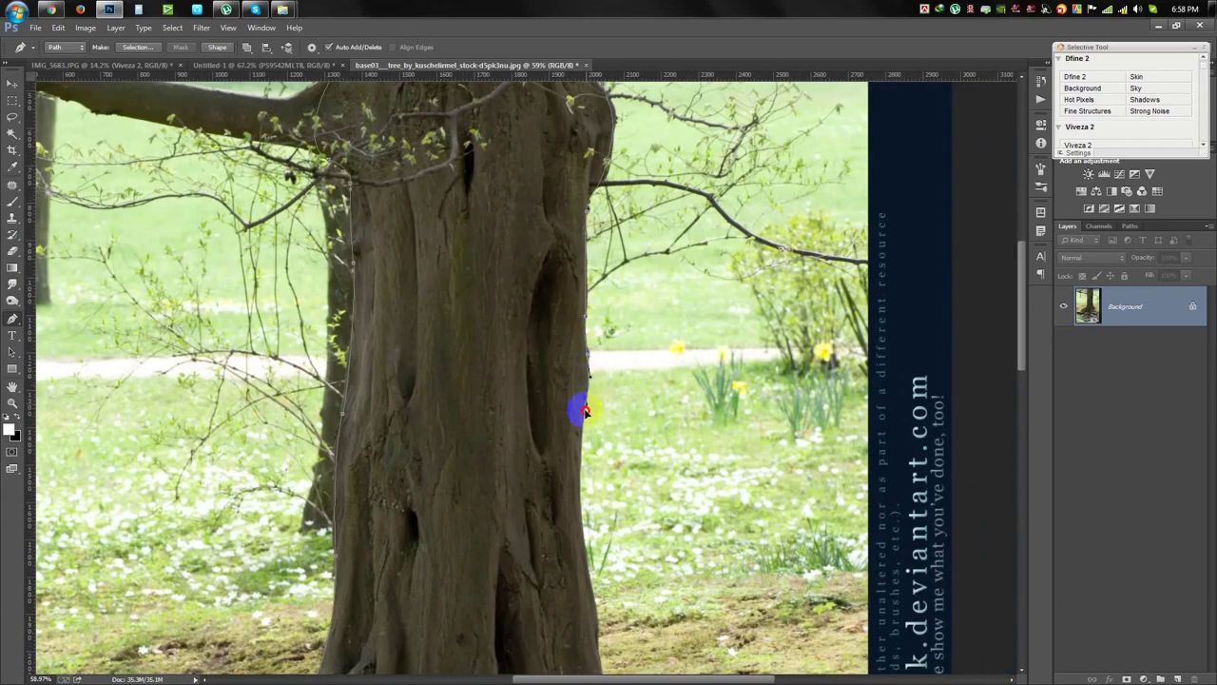
drag(585, 411, 576, 212)
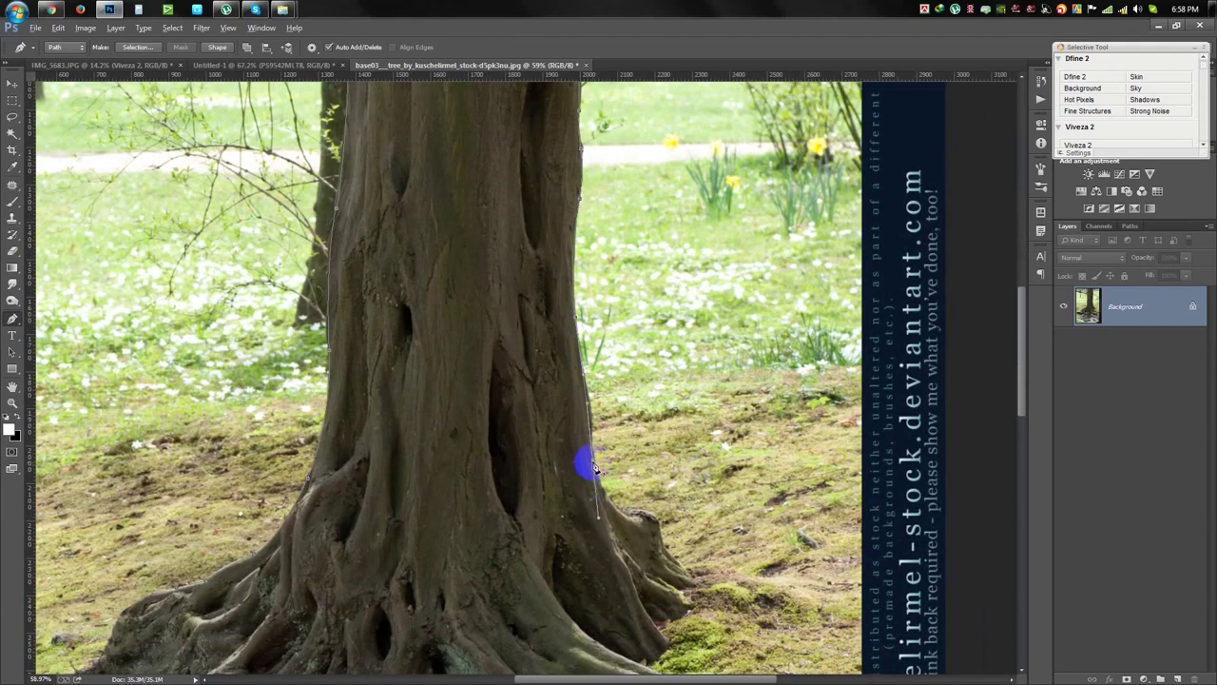
drag(661, 555, 243, 604)
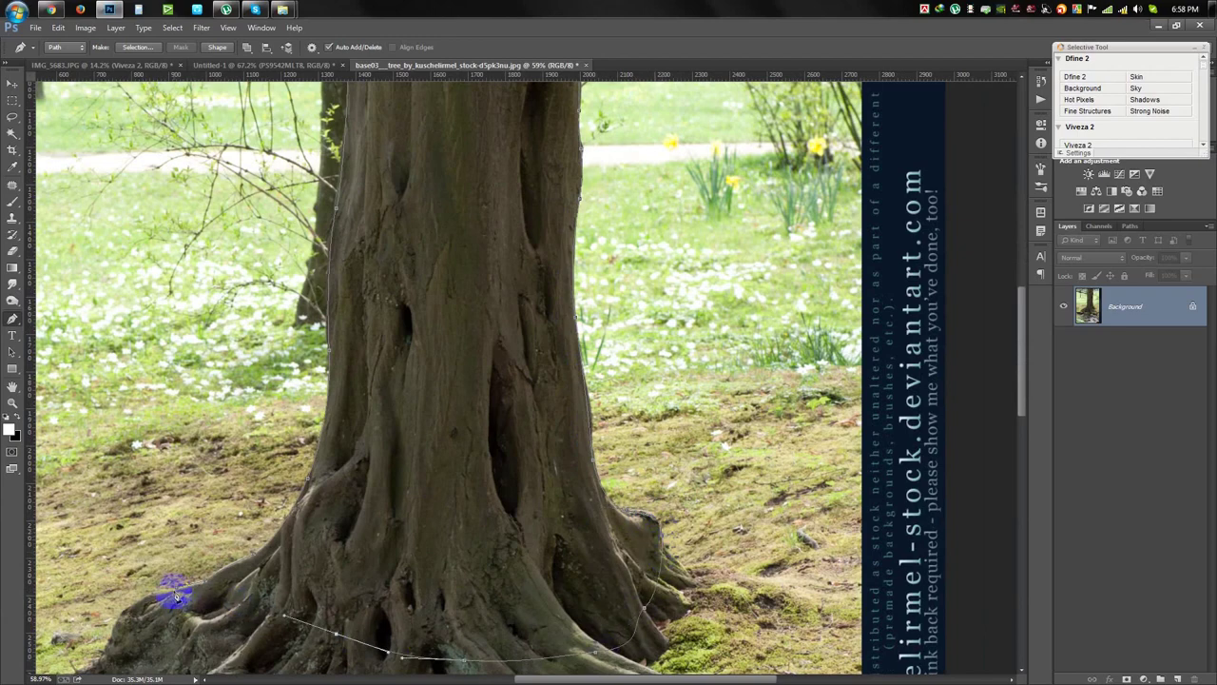
scroll(267, 598, down, 2)
drag(176, 501, 215, 369)
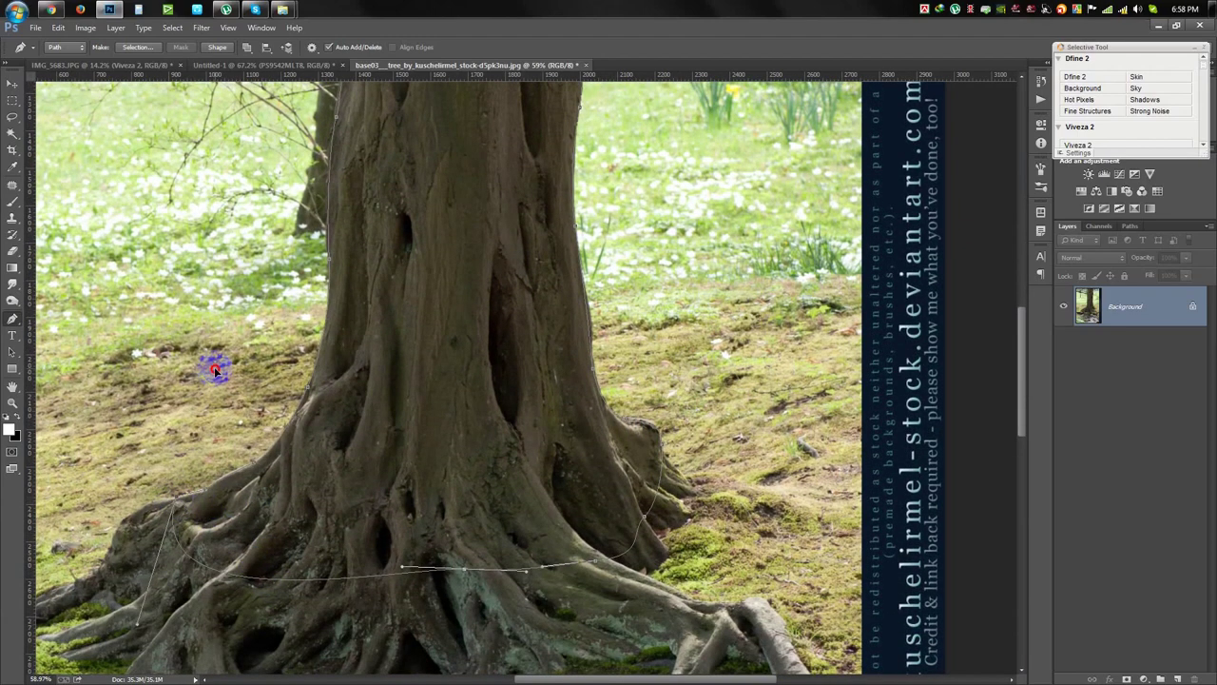
click(290, 65)
key(ctrl+v)
Scale the tree to about half size, flip it horizontally, and position it behind the man.
click(13, 83)
key(ctrl+t)
drag(829, 147, 633, 334)
drag(571, 400, 482, 249)
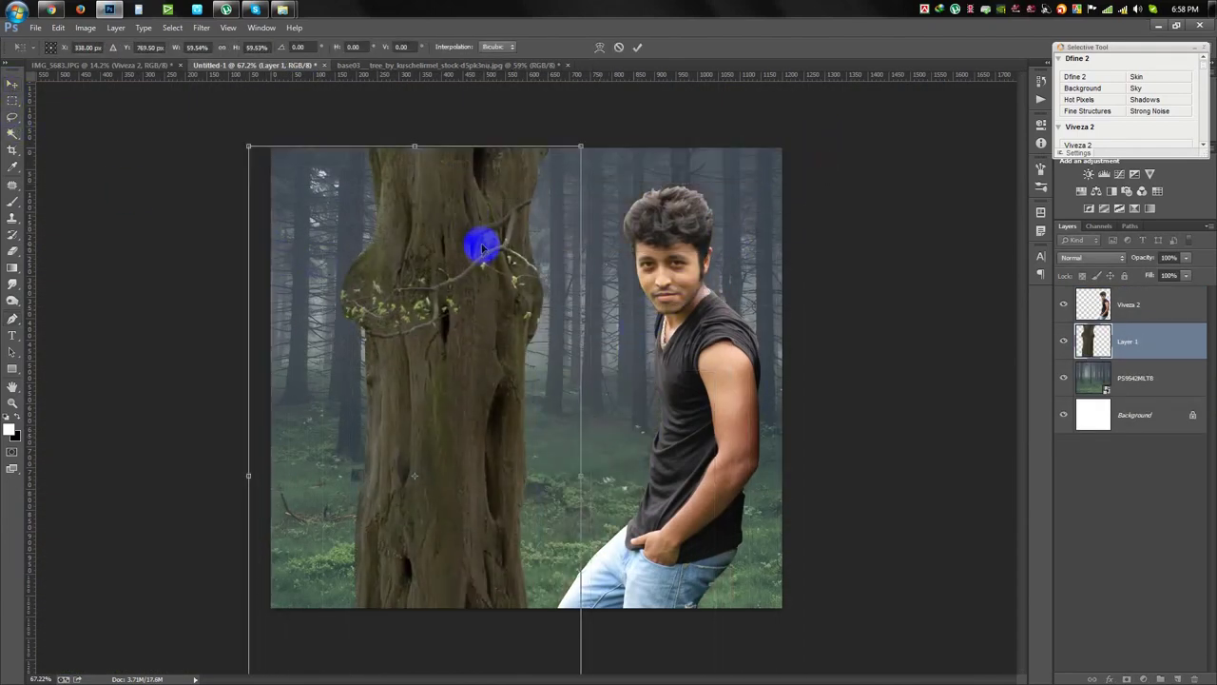
right_click(471, 229)
click(525, 427)
mouse_move(586, 370)
mouse_down()
mouse_move(843, 371)
mouse_move(803, 389)
mouse_up()
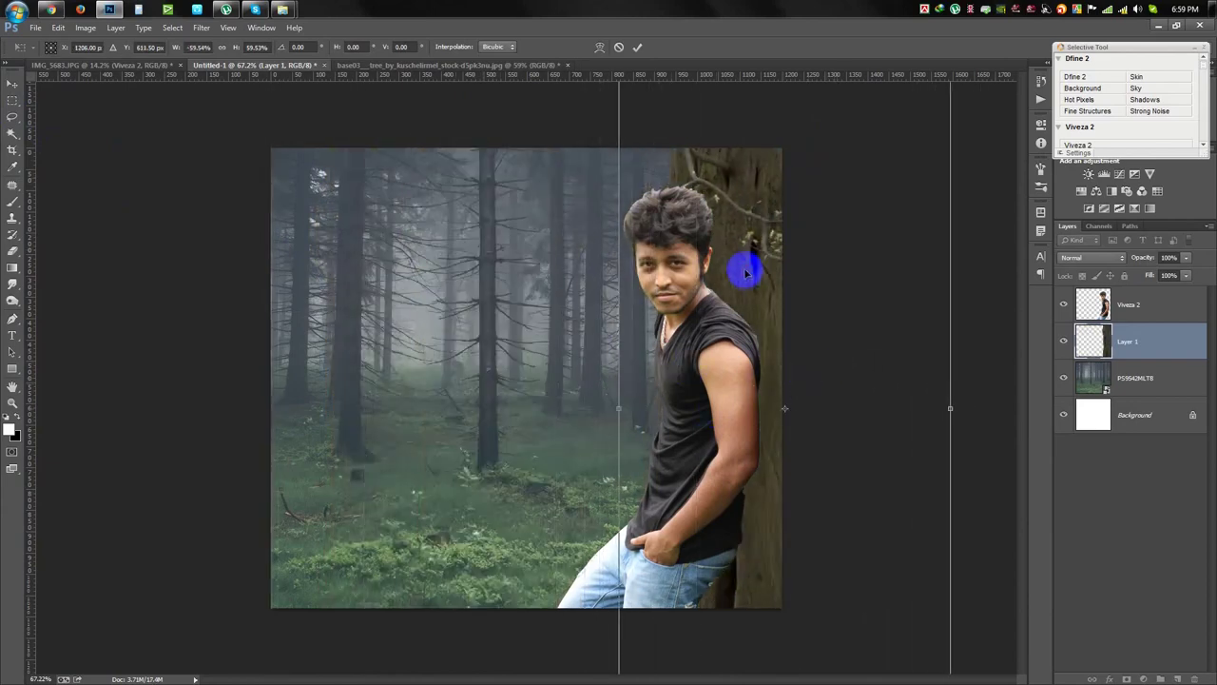
key(ctrl+minus)
drag(596, 155, 606, 179)
drag(705, 326, 686, 305)
click(637, 46)
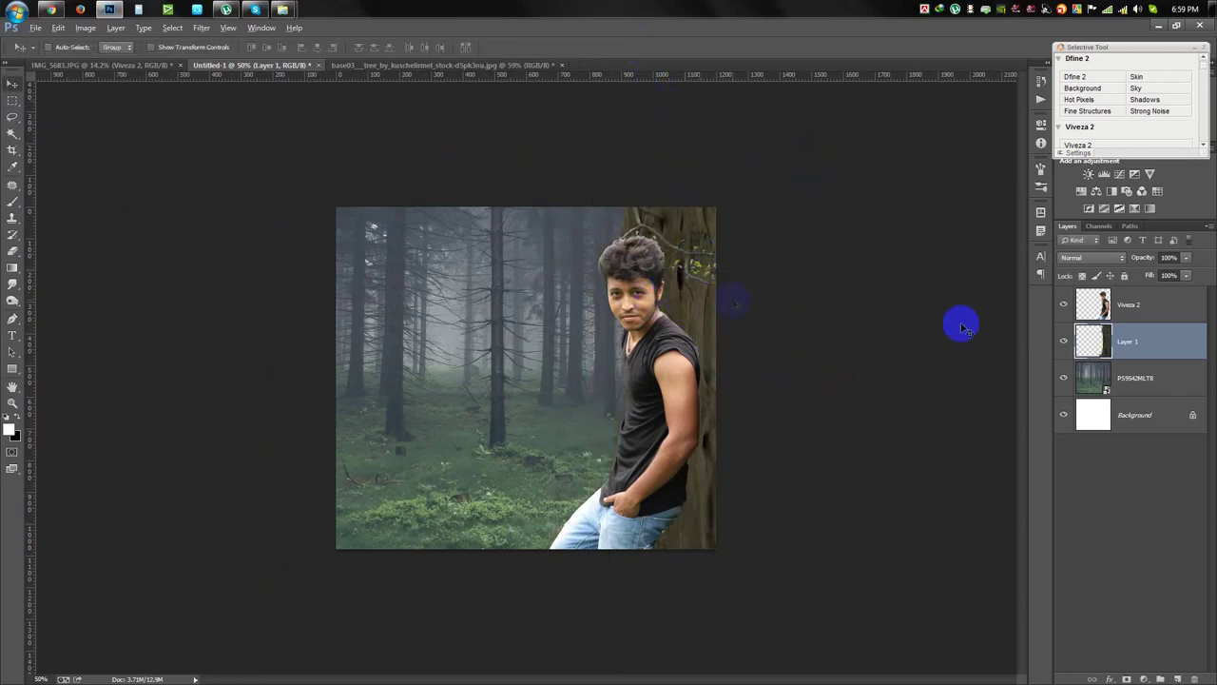
Move the man's Viveza 2 layer left so he leans against the tree trunk.
click(1120, 305)
drag(780, 410, 719, 408)
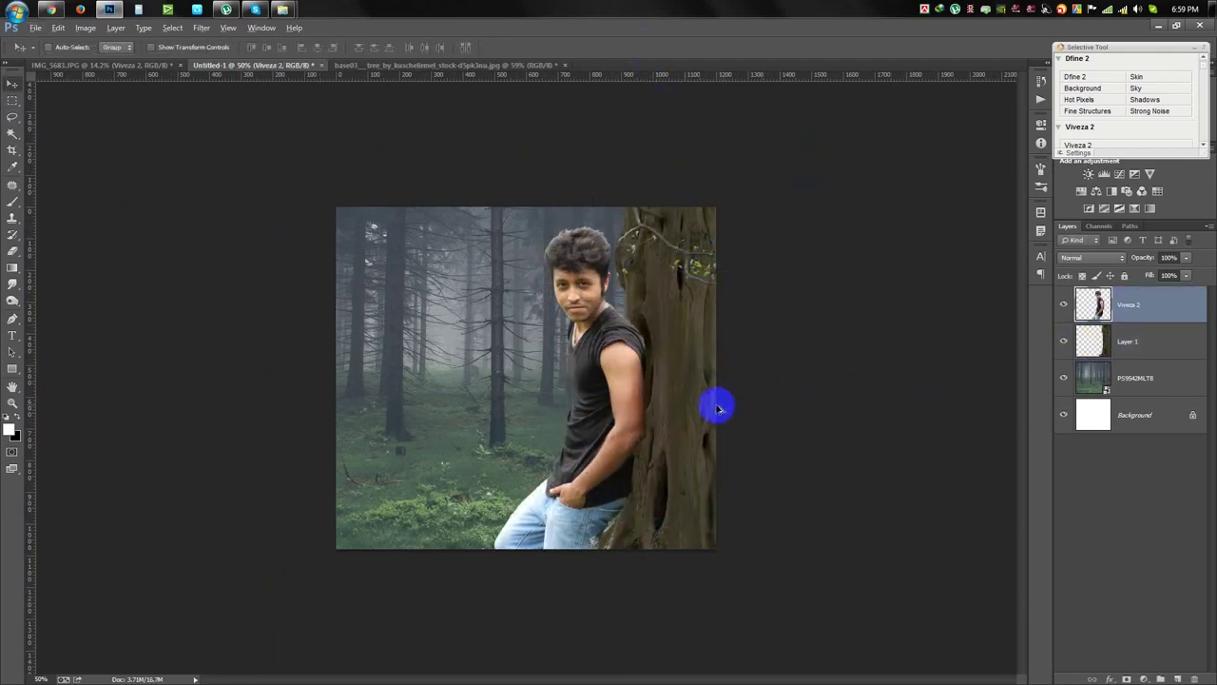
scroll(714, 408, up, 1)
scroll(713, 405, up, 1)
scroll(712, 405, down, 1)
click(1132, 377)
click(1132, 415)
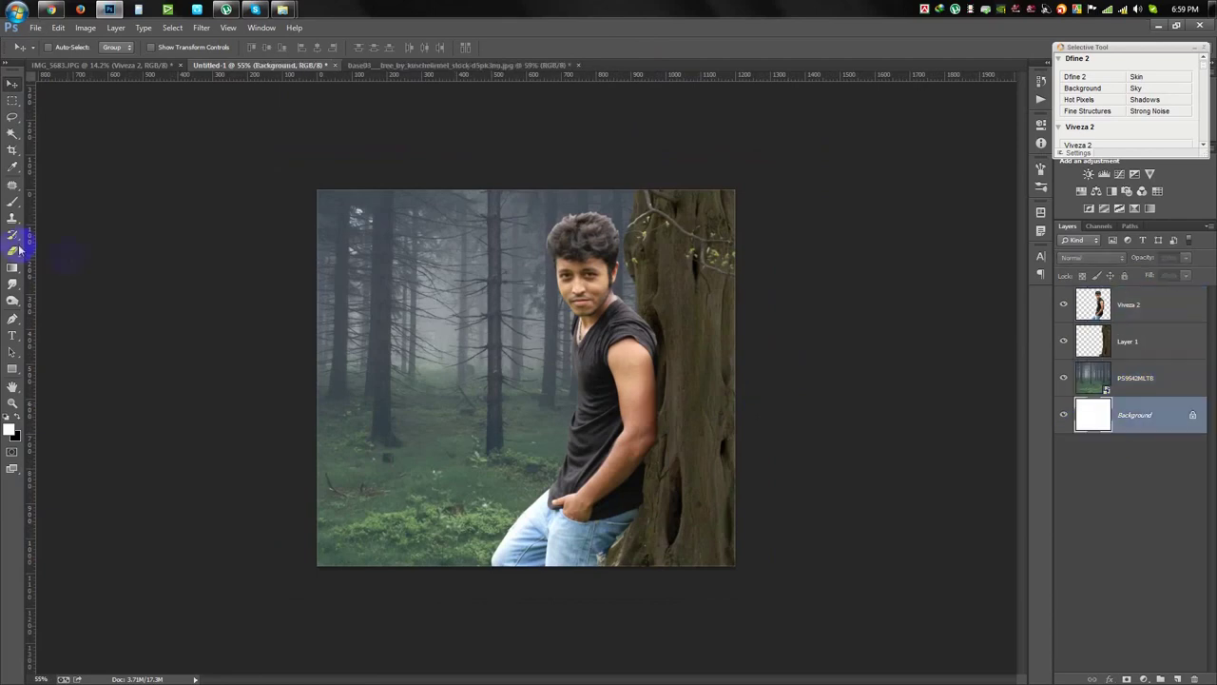
click(13, 151)
Extend the 1920 x 1080 crop frame left, up, down and right, then apply the crop.
drag(317, 378, 213, 379)
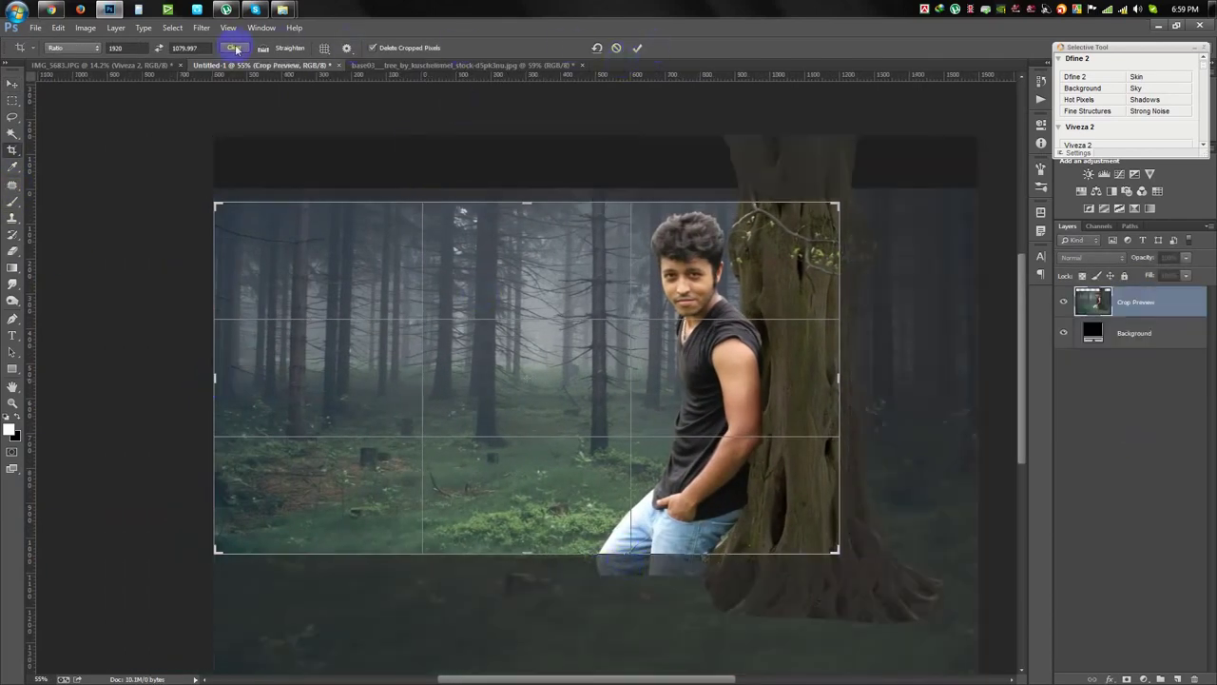
drag(512, 205, 525, 190)
drag(650, 596, 650, 547)
drag(847, 379, 848, 375)
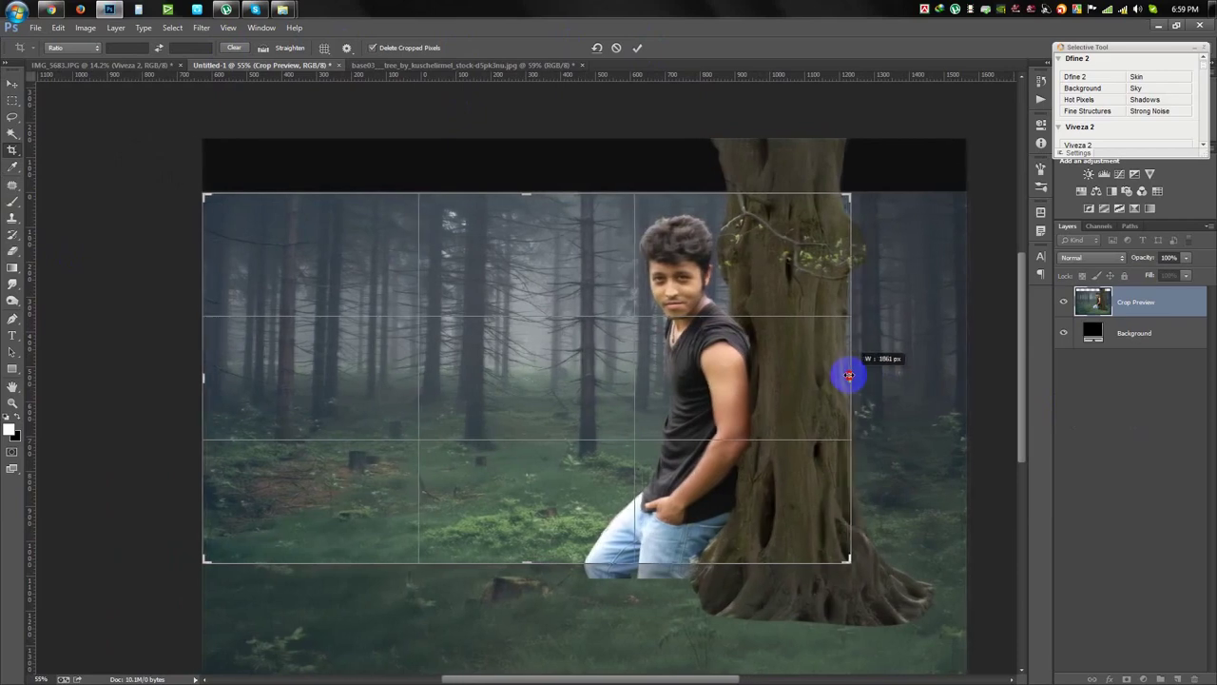
click(639, 49)
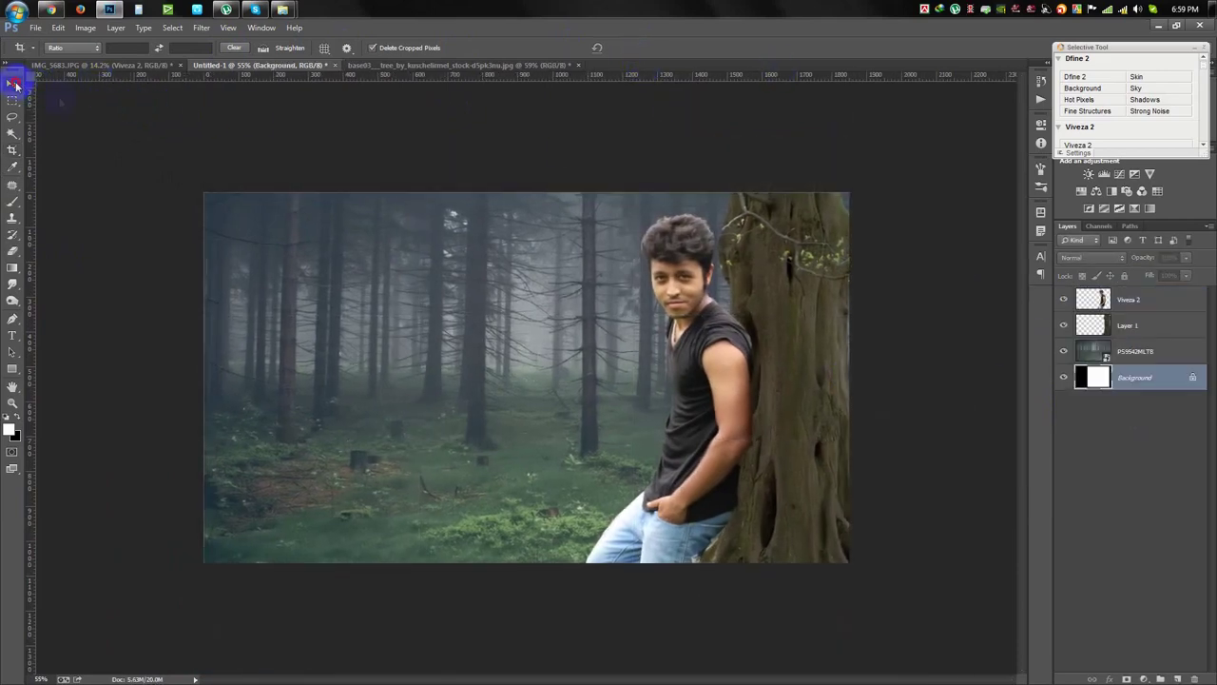
click(15, 86)
scroll(584, 321, up, 2)
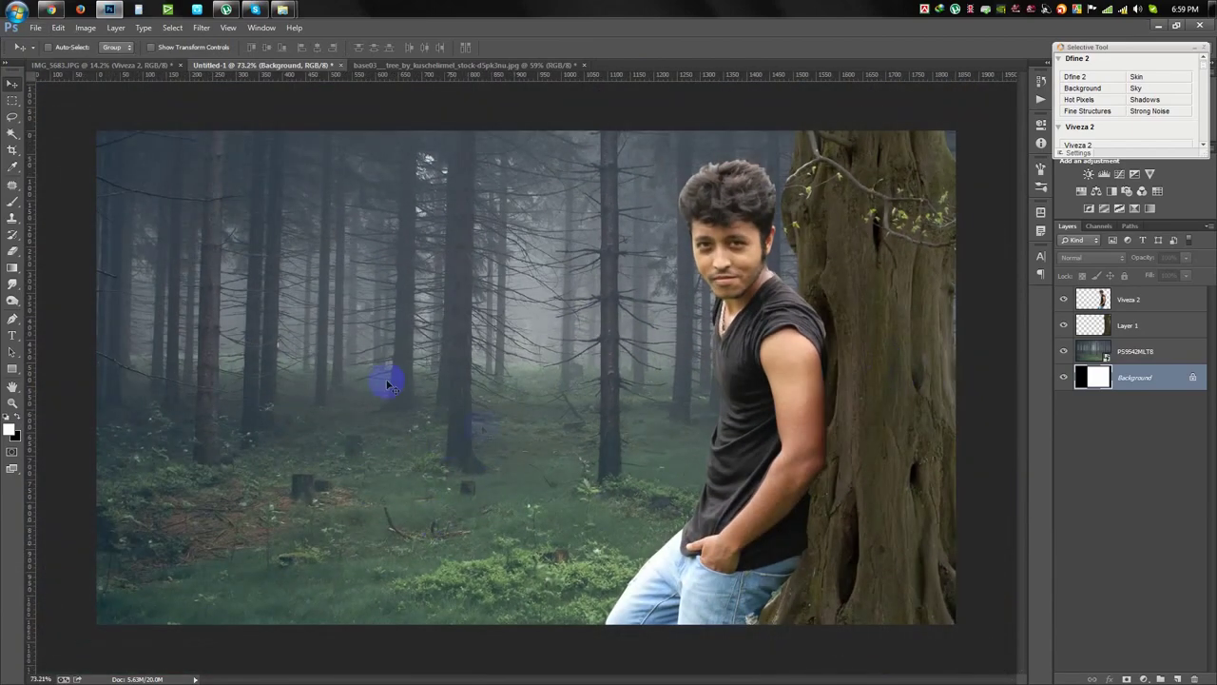
Select the forest layer PS9542MLT8 and rasterize it.
click(1170, 354)
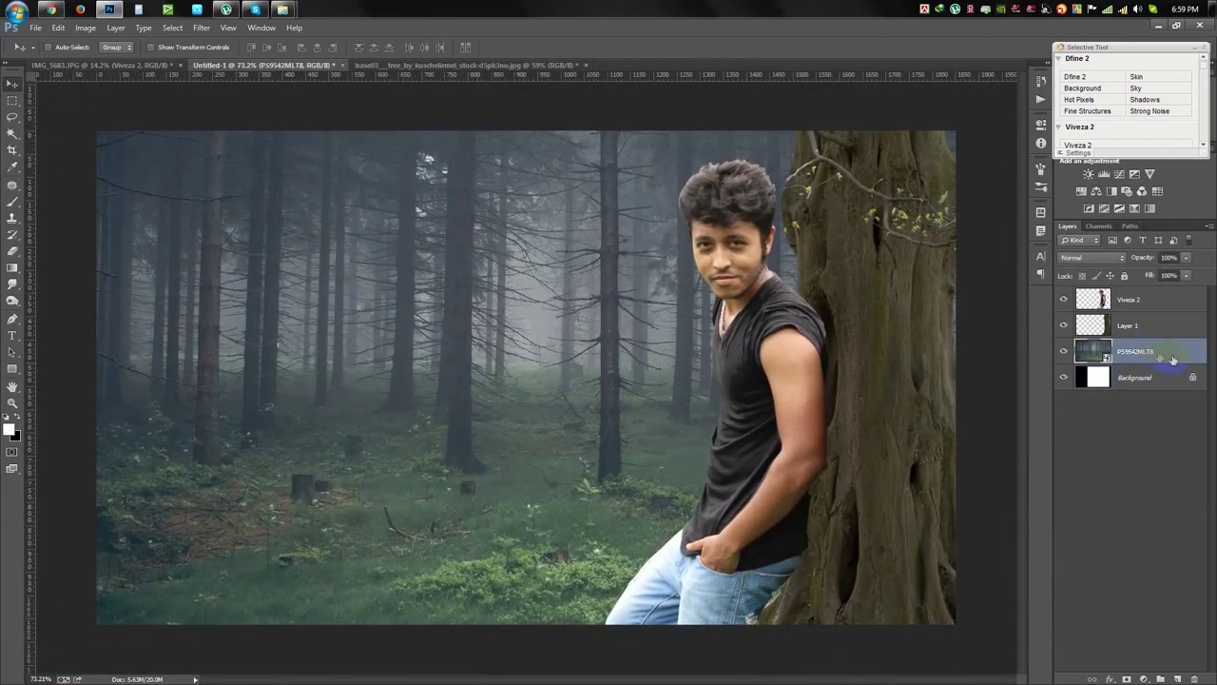
click(203, 27)
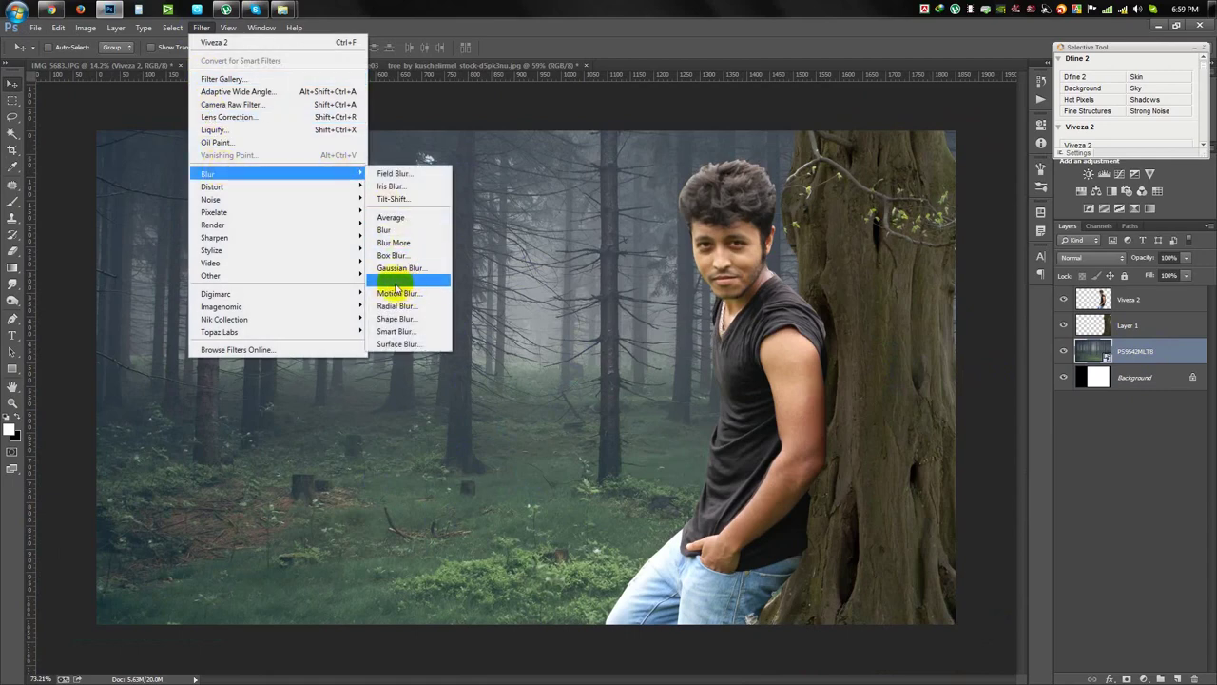
click(1111, 363)
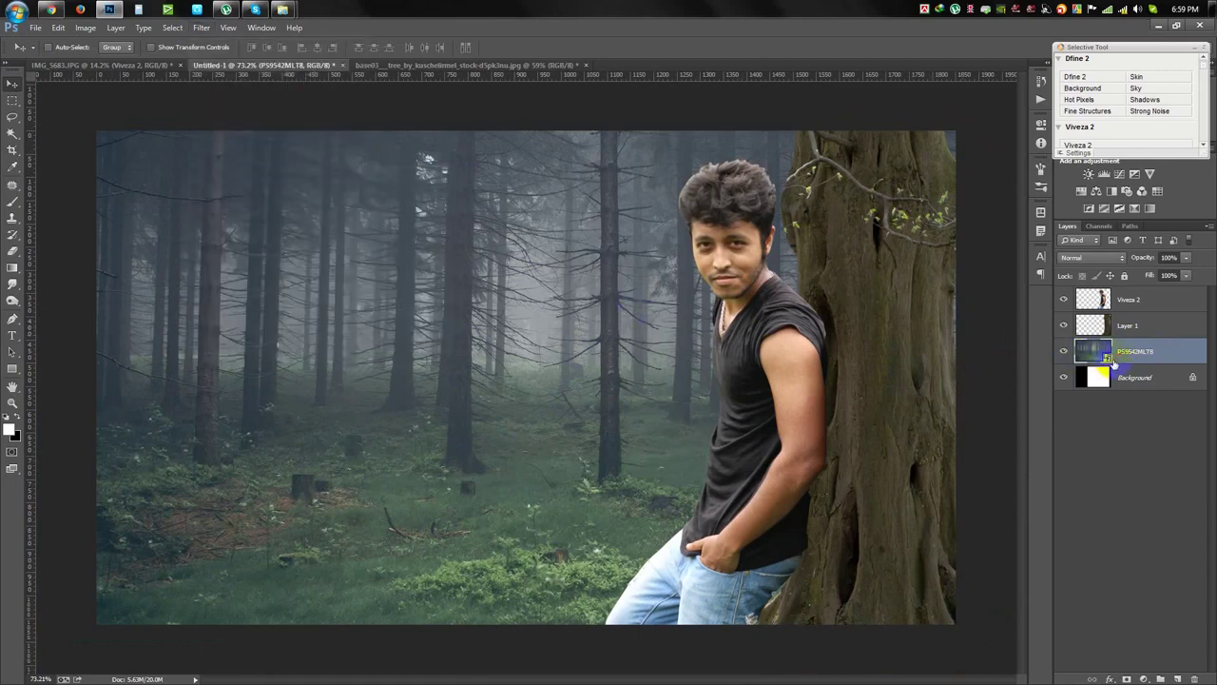
right_click(1107, 359)
click(1006, 353)
Apply a Lens Blur filter to the forest layer.
click(201, 28)
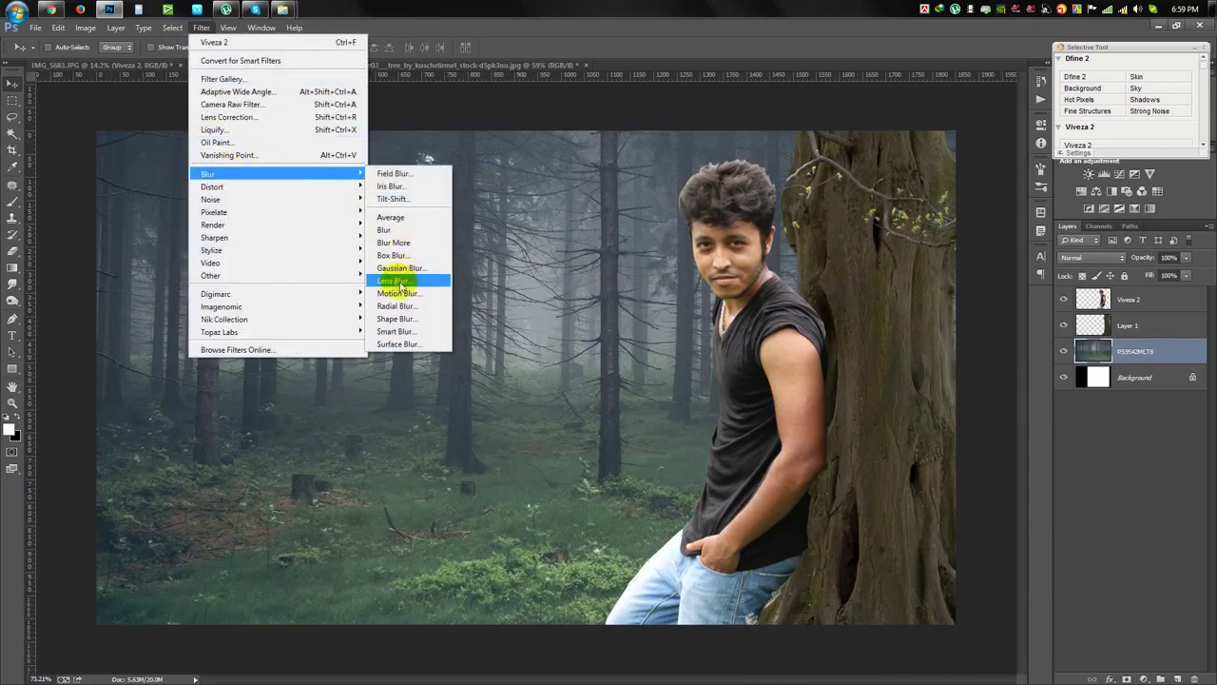
click(402, 272)
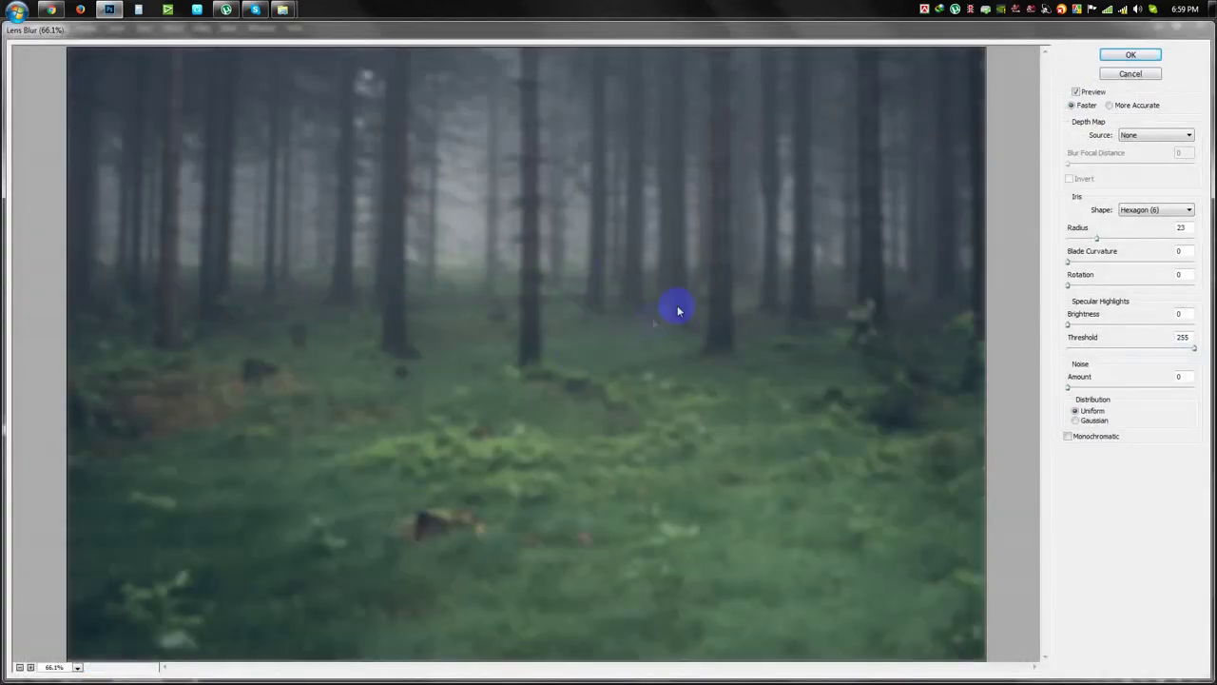
click(1133, 55)
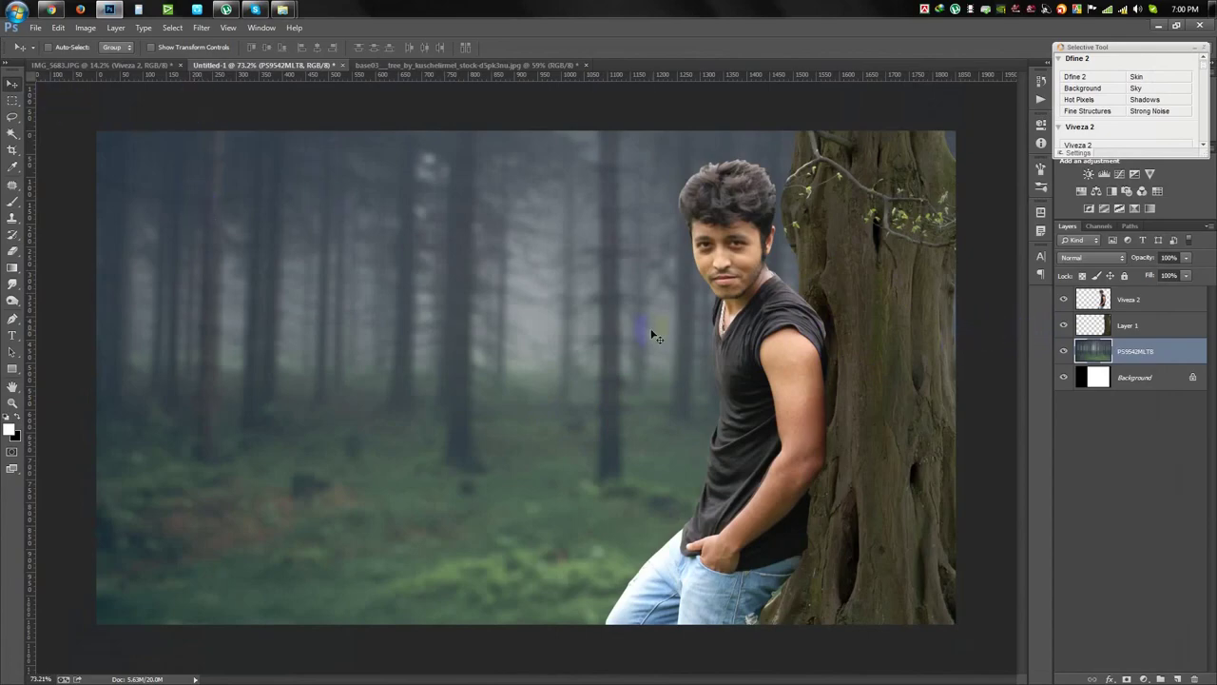
Select the man's Viveza 2 layer in the Layers panel.
click(1146, 320)
scroll(932, 272, up, 2)
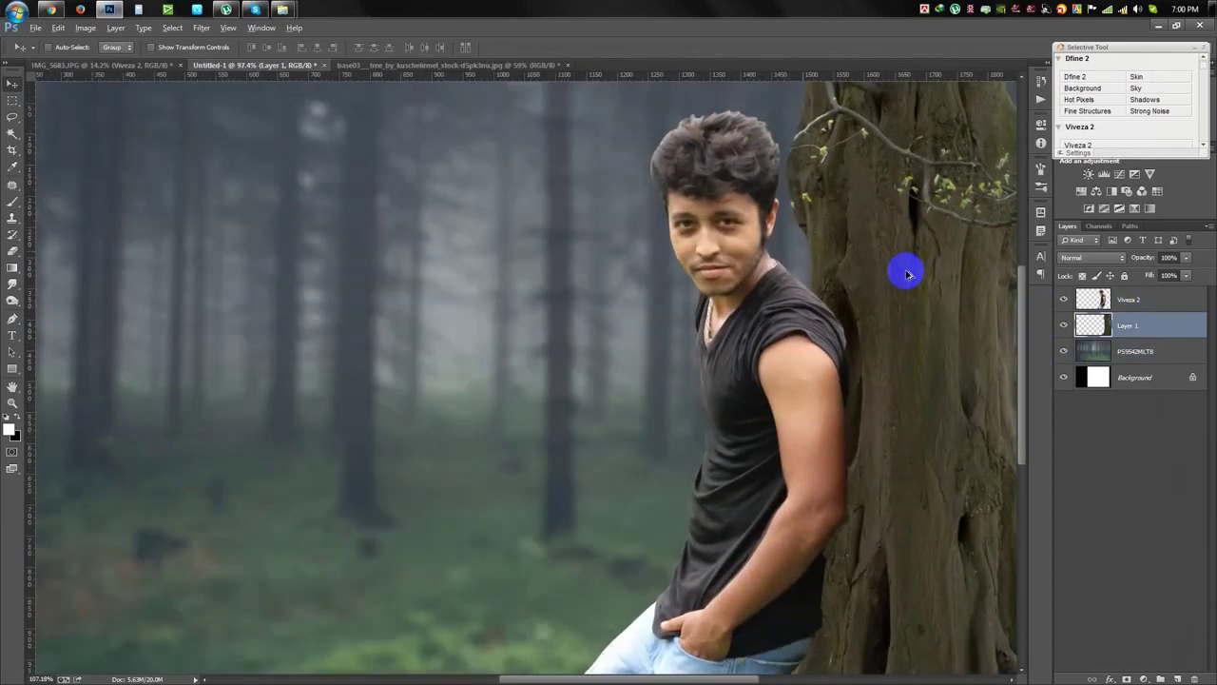
scroll(905, 269, up, 2)
scroll(922, 334, up, 2)
scroll(571, 400, down, 3)
scroll(469, 330, up, 1)
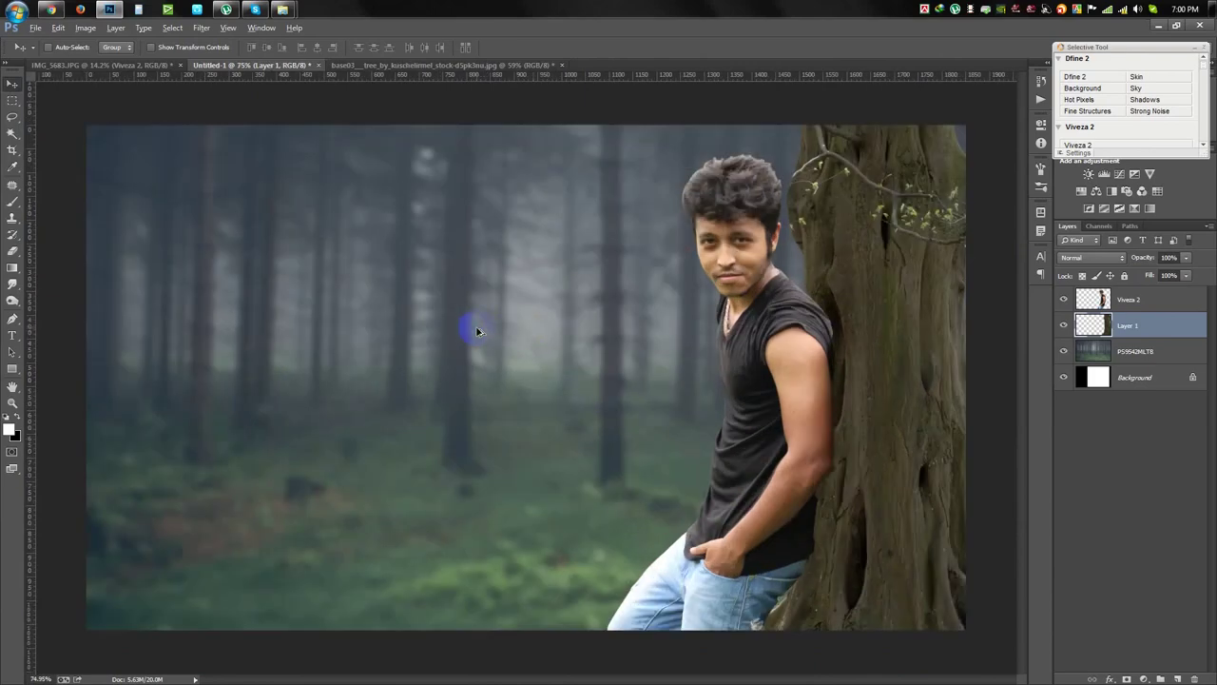
click(1142, 351)
click(1136, 328)
click(1147, 303)
Apply Camera Raw with Highlights -100, Shadows +67, Whites -18, Blacks +18 and slightly lower vibrance.
click(203, 29)
click(237, 102)
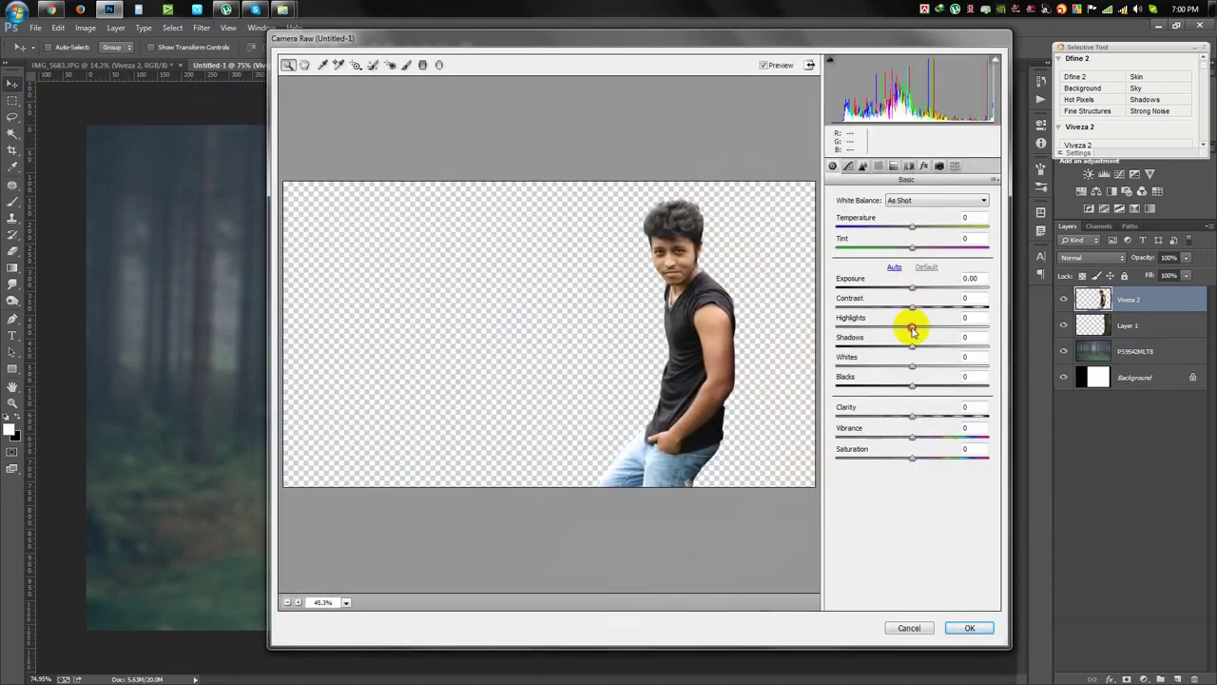
drag(911, 326, 805, 326)
mouse_move(915, 346)
mouse_down()
mouse_move(964, 347)
mouse_move(881, 368)
mouse_move(948, 387)
mouse_move(924, 385)
mouse_move(922, 416)
mouse_up()
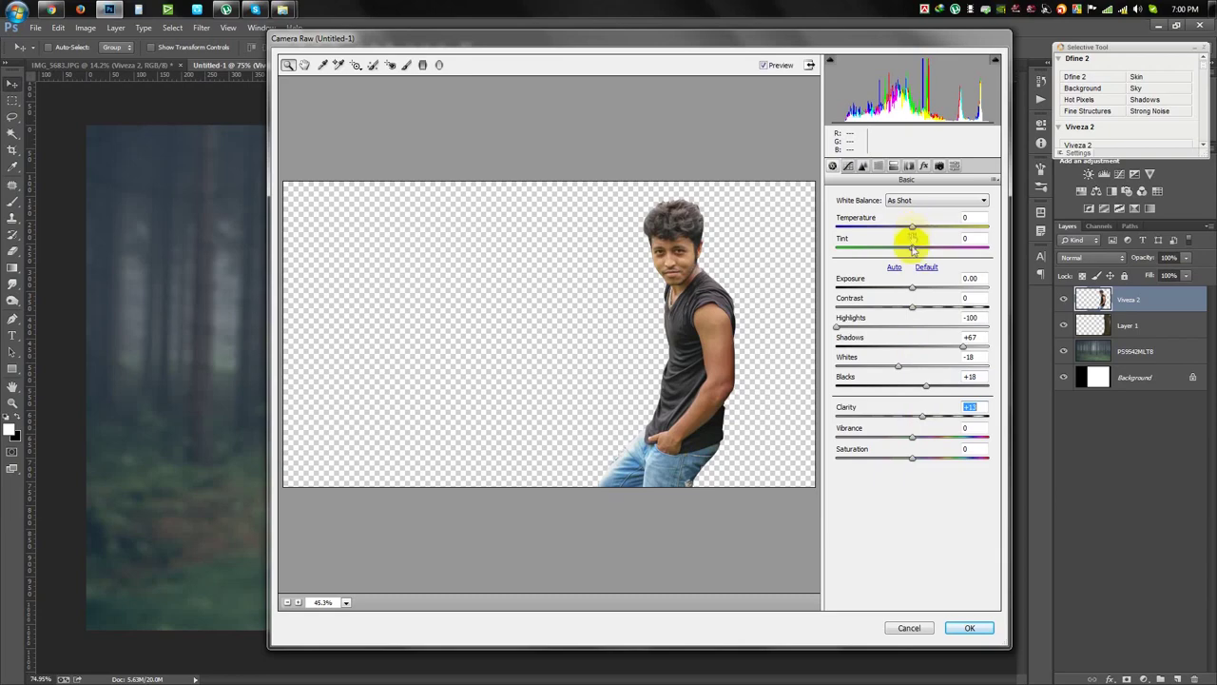
drag(913, 437, 902, 438)
click(969, 627)
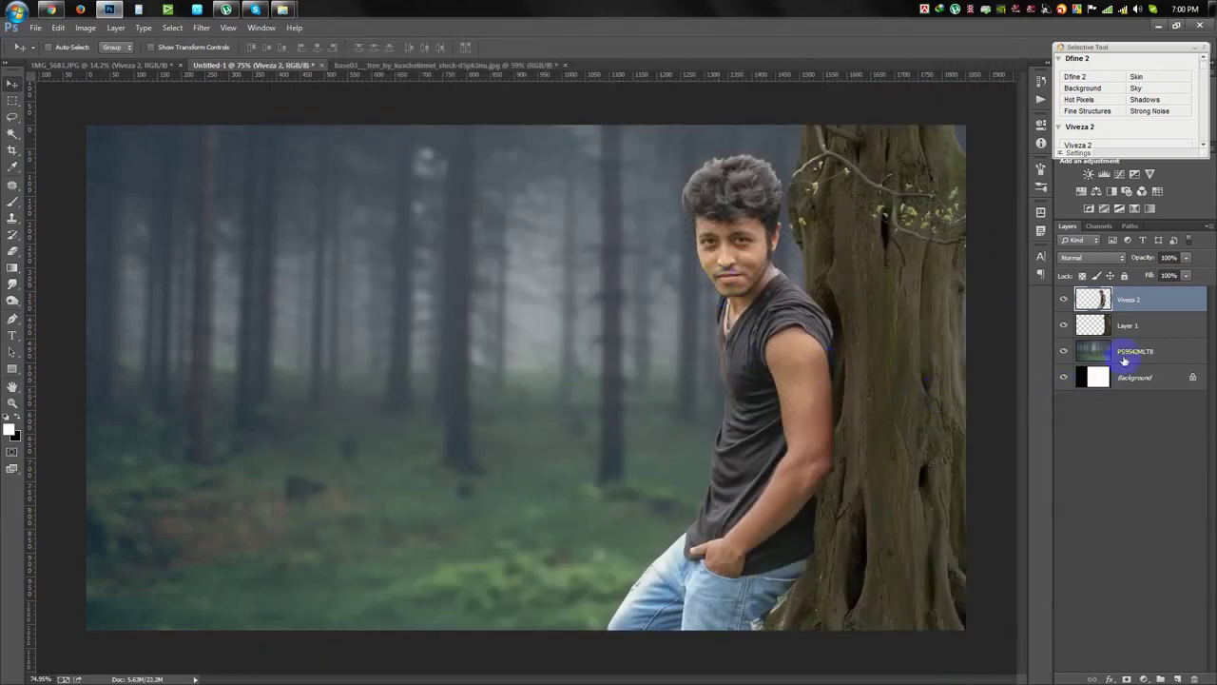
click(1128, 326)
Lower the tree layer's vibrance to -60 via Image > Adjustments > Vibrance.
click(202, 28)
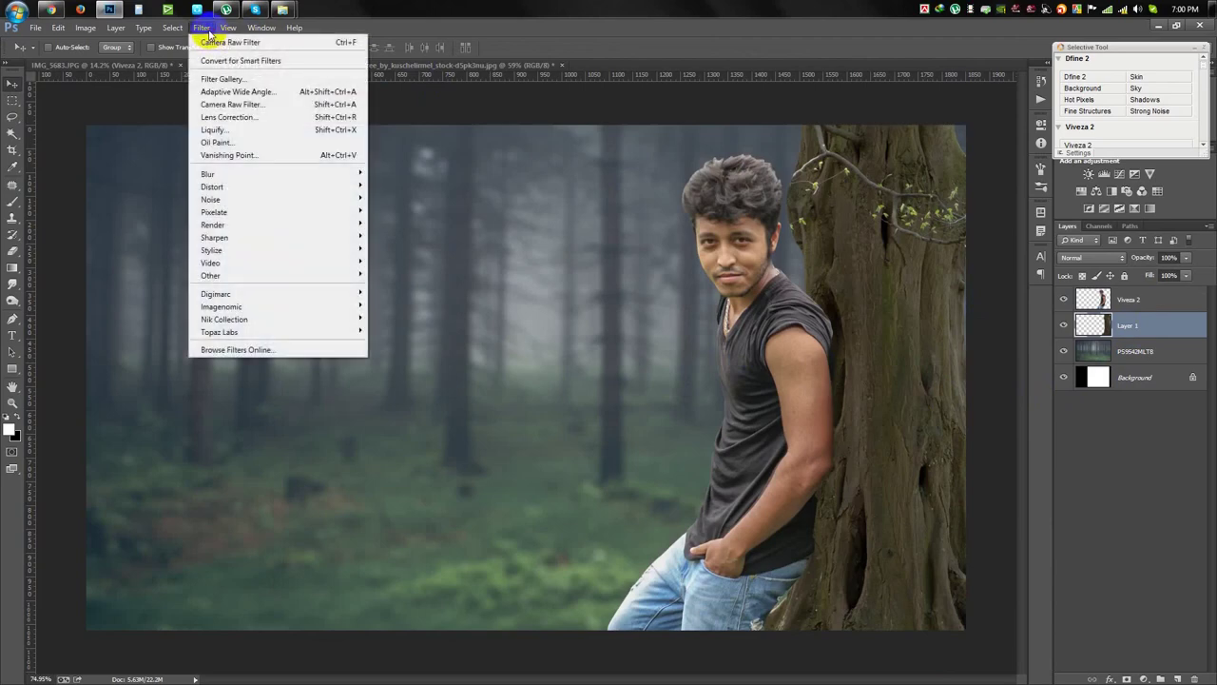
click(220, 43)
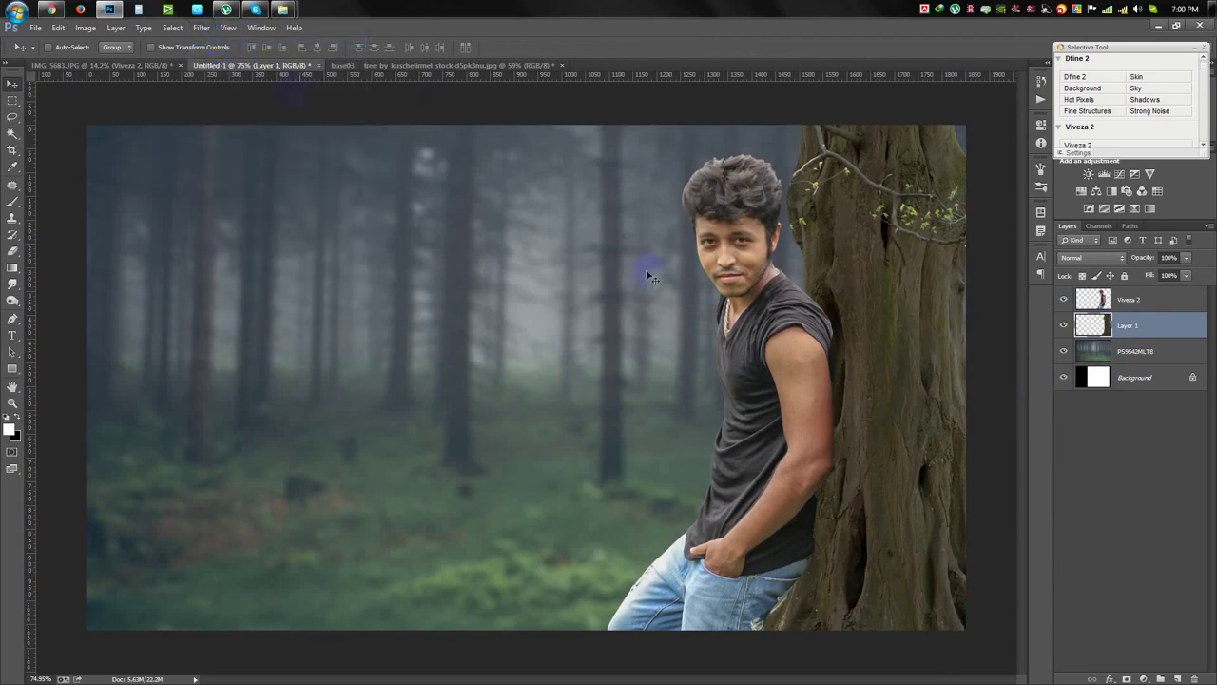
click(202, 27)
click(86, 28)
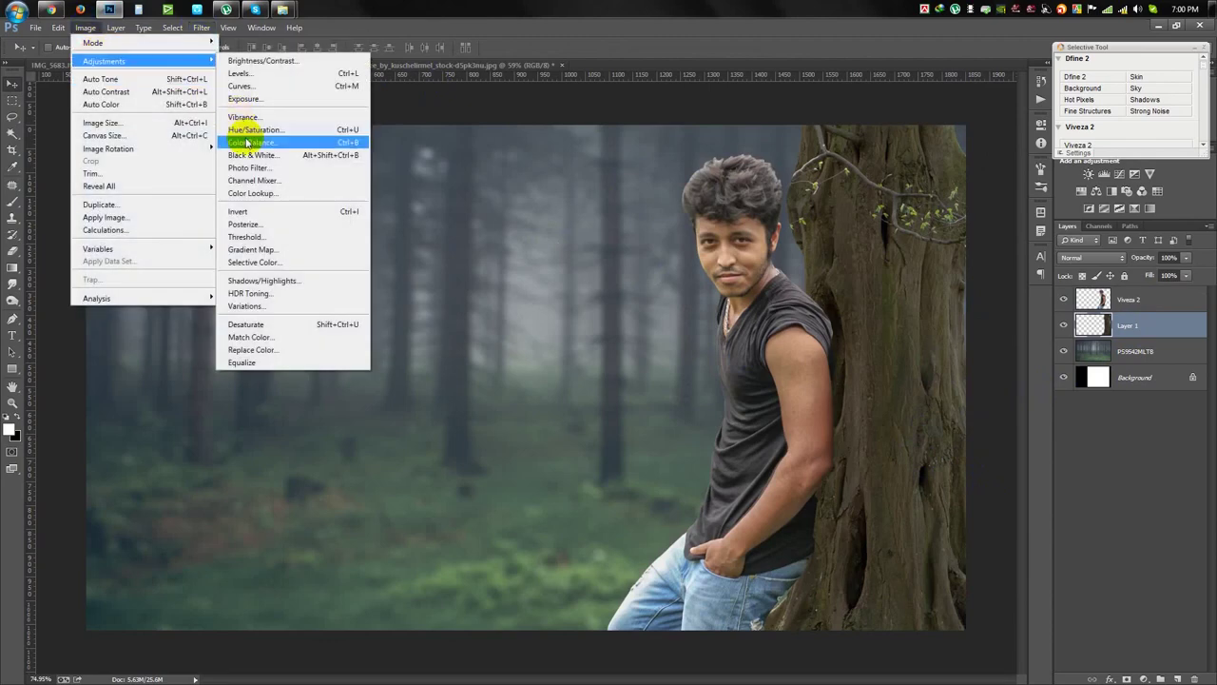
click(243, 116)
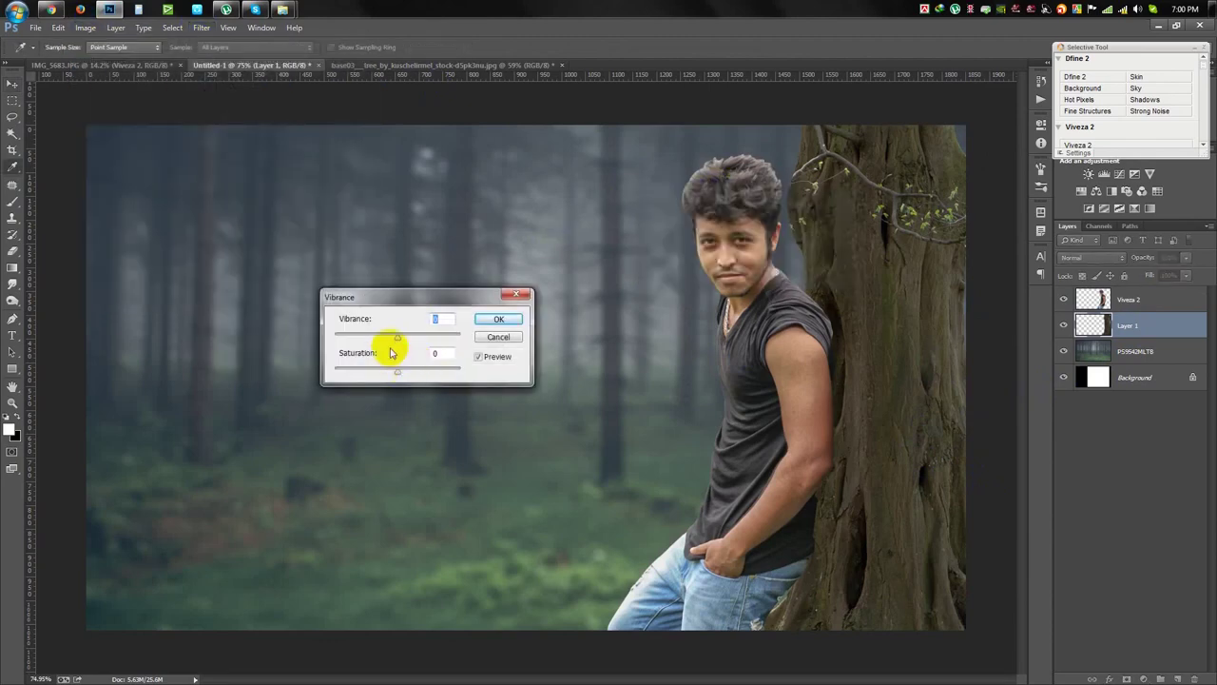
drag(398, 342, 341, 348)
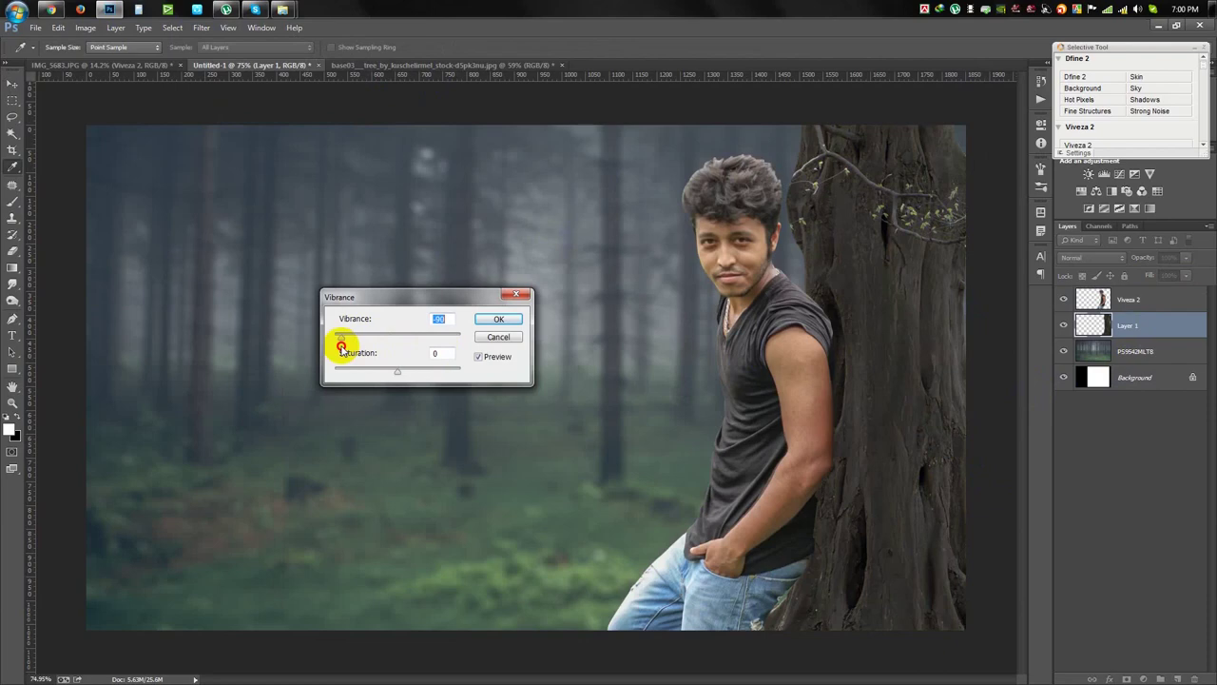
click(498, 320)
key(v)
click(1128, 303)
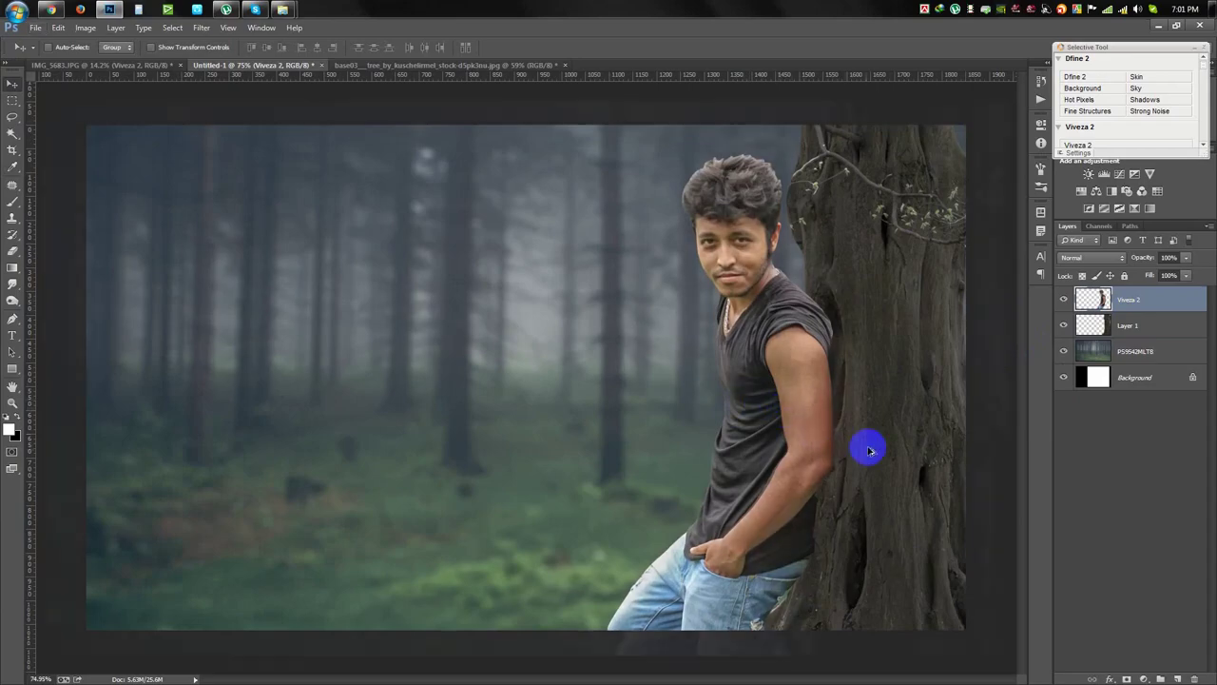
Shift the man and tree layers together slightly, then select only the tree layer.
scroll(862, 399, up, 2)
scroll(737, 419, up, 1)
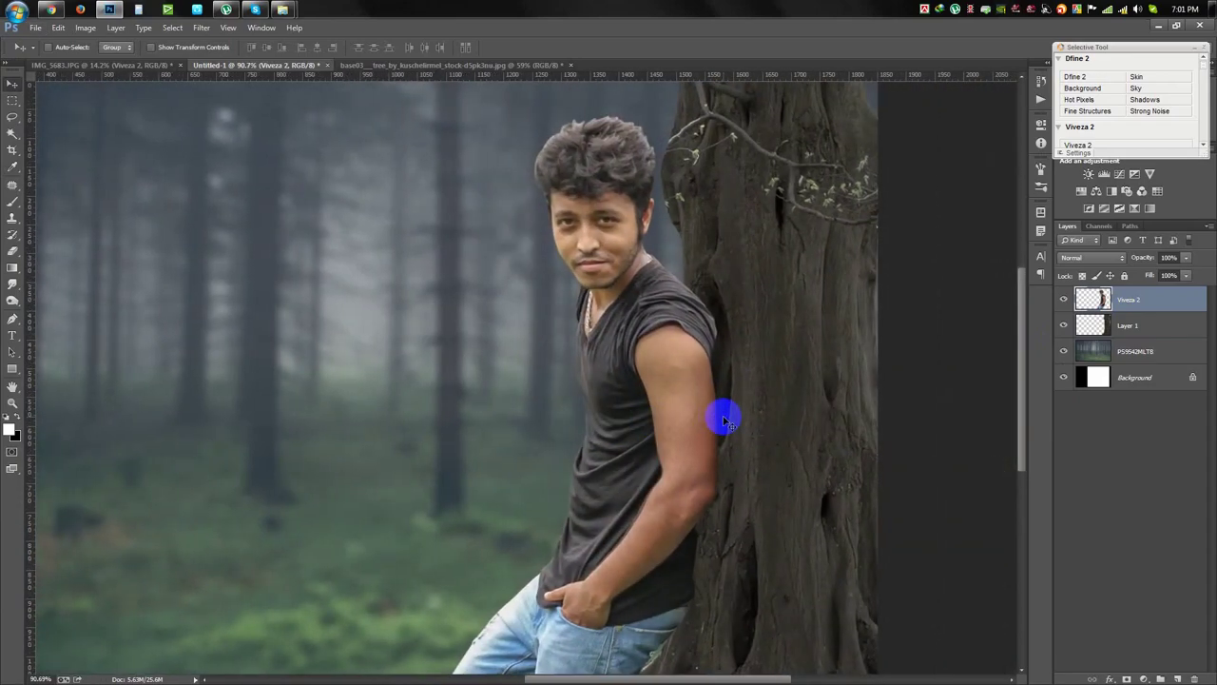
scroll(725, 420, down, 2)
shift+click(808, 386)
drag(808, 385, 830, 389)
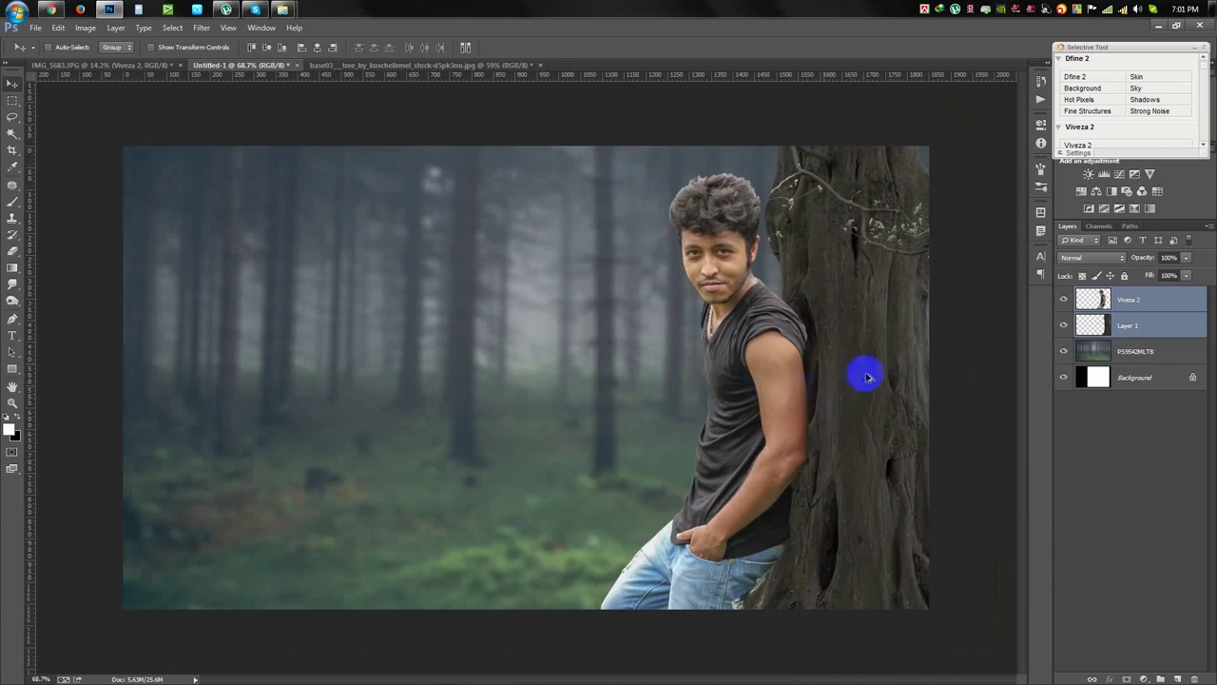
scroll(867, 377, up, 3)
scroll(815, 362, up, 1)
click(1118, 327)
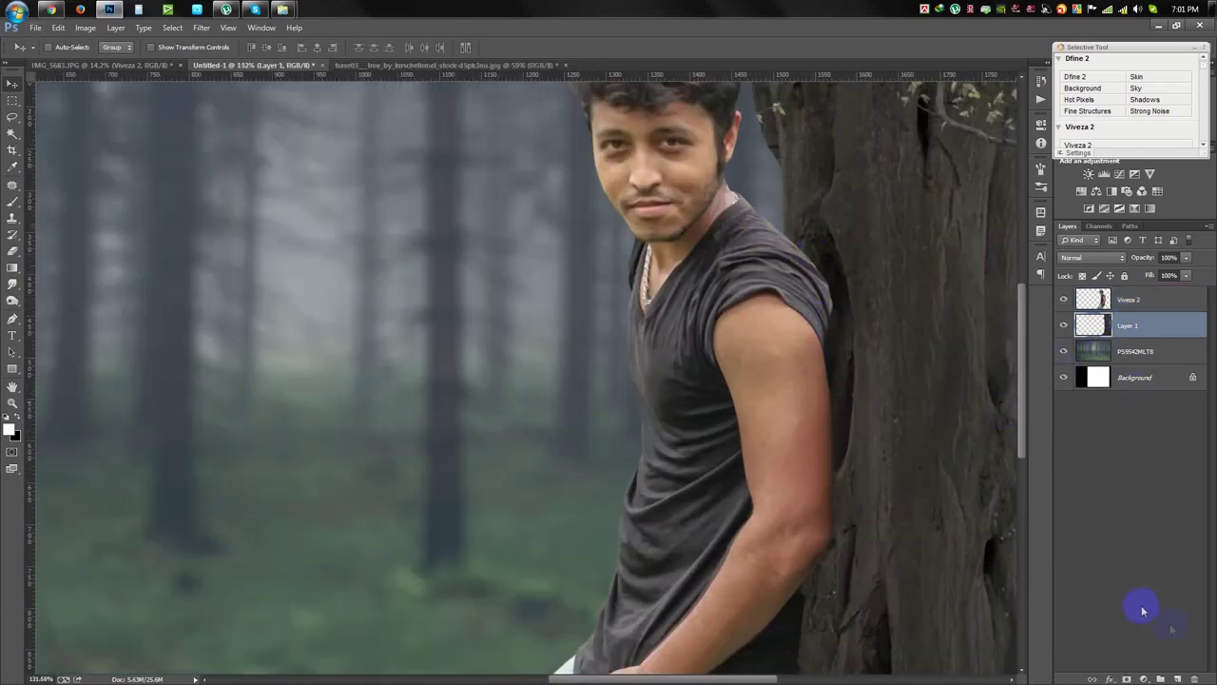
On a new layer, select the trunk beside the man's arm and paint black shading, undoing the stray stroke.
click(1180, 679)
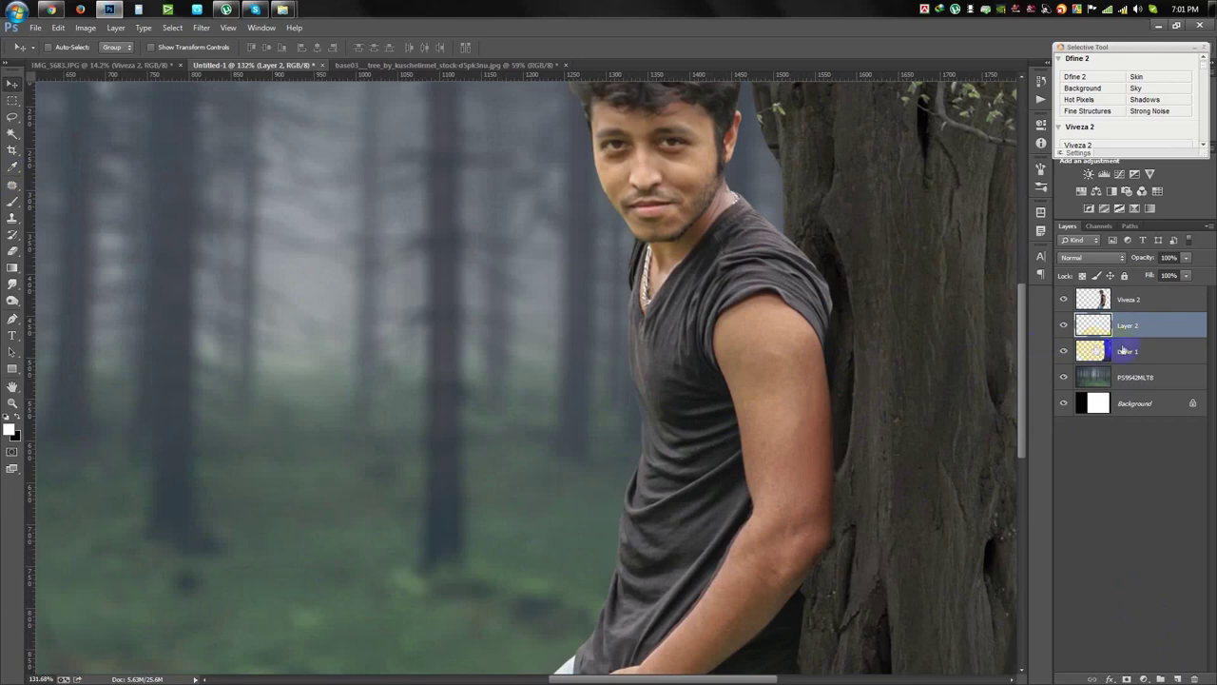
ctrl+click(1094, 350)
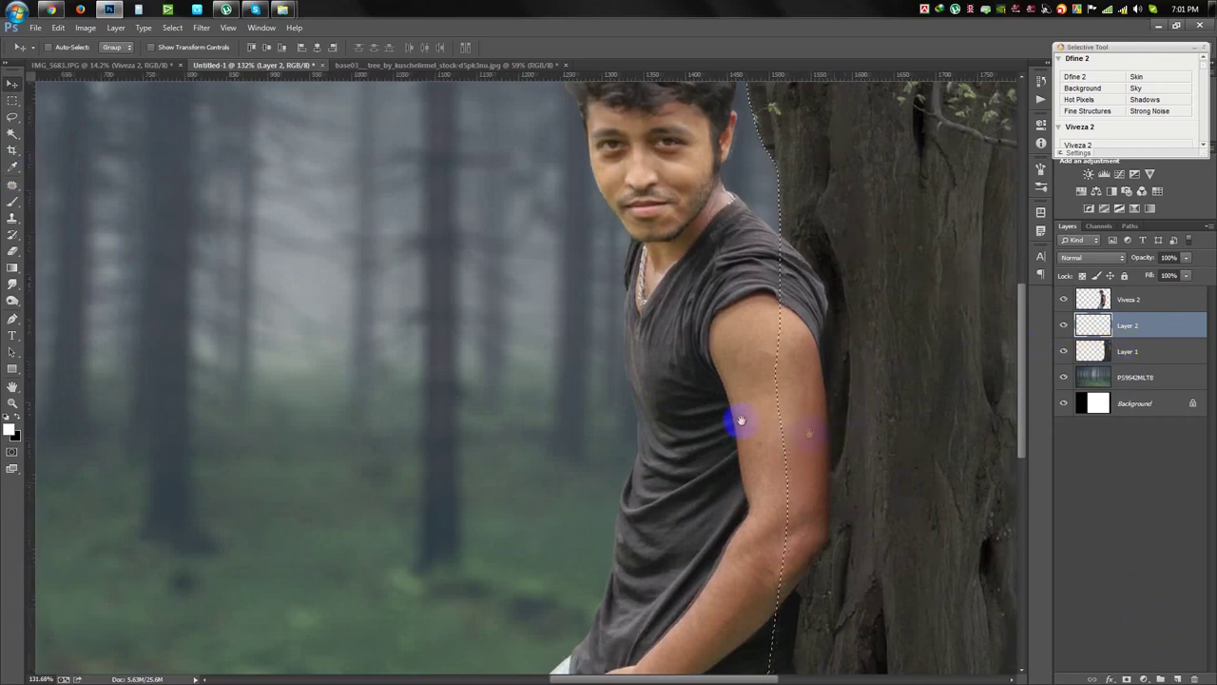
drag(739, 422, 630, 402)
click(12, 201)
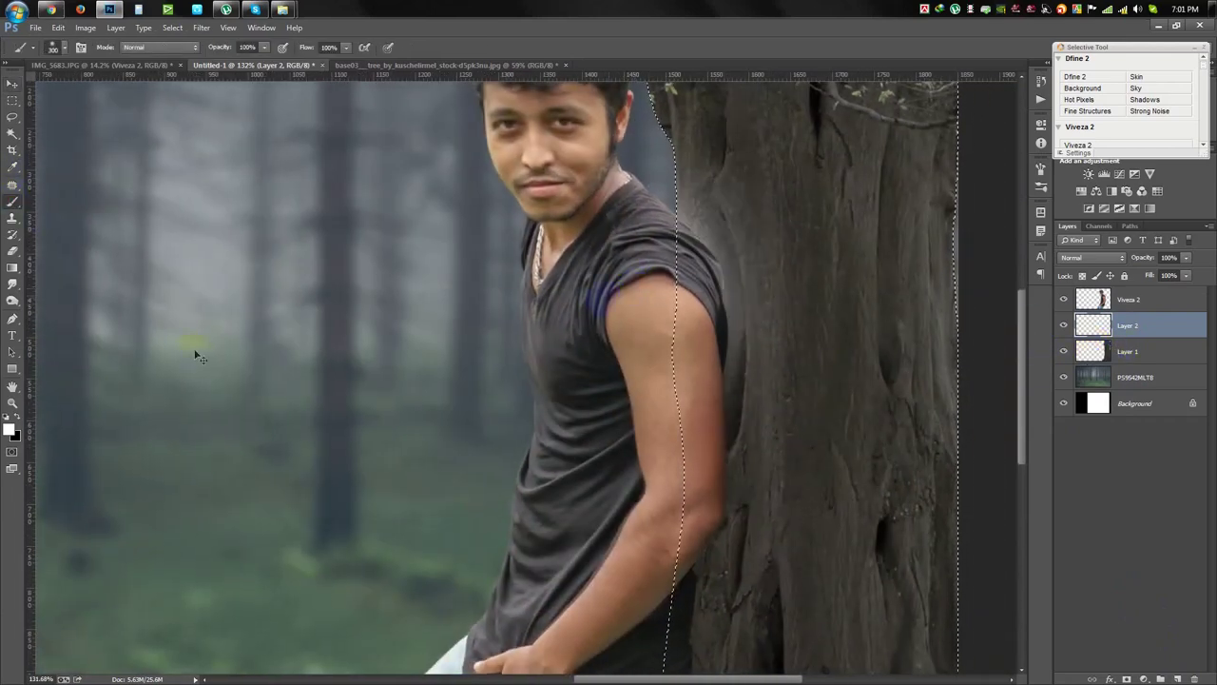
click(13, 416)
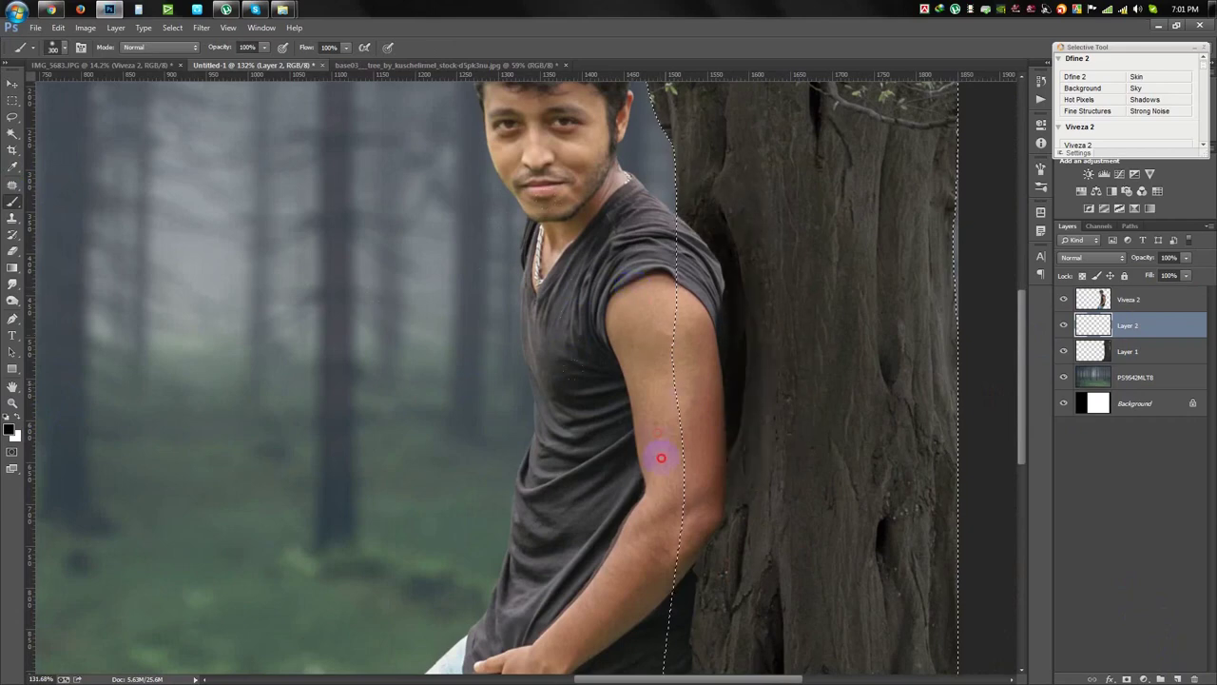
drag(657, 451, 614, 290)
scroll(615, 290, down, 2)
mouse_move(679, 561)
mouse_down()
mouse_move(701, 587)
mouse_move(805, 615)
mouse_move(679, 573)
mouse_move(679, 556)
mouse_up()
key(ctrl+z)
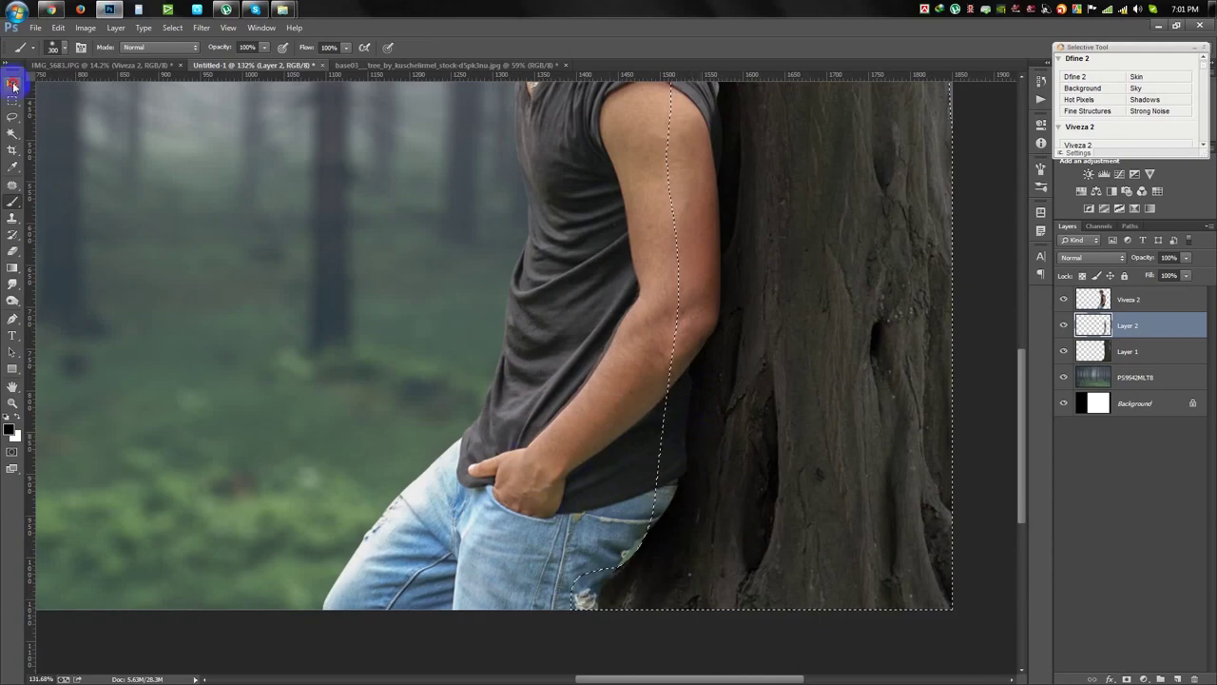
Deselect, bring the man's shoulder and tree edge into view, and make Viveza 2 active.
click(14, 84)
key(ctrl+d)
scroll(652, 275, down, 5)
scroll(927, 343, up, 3)
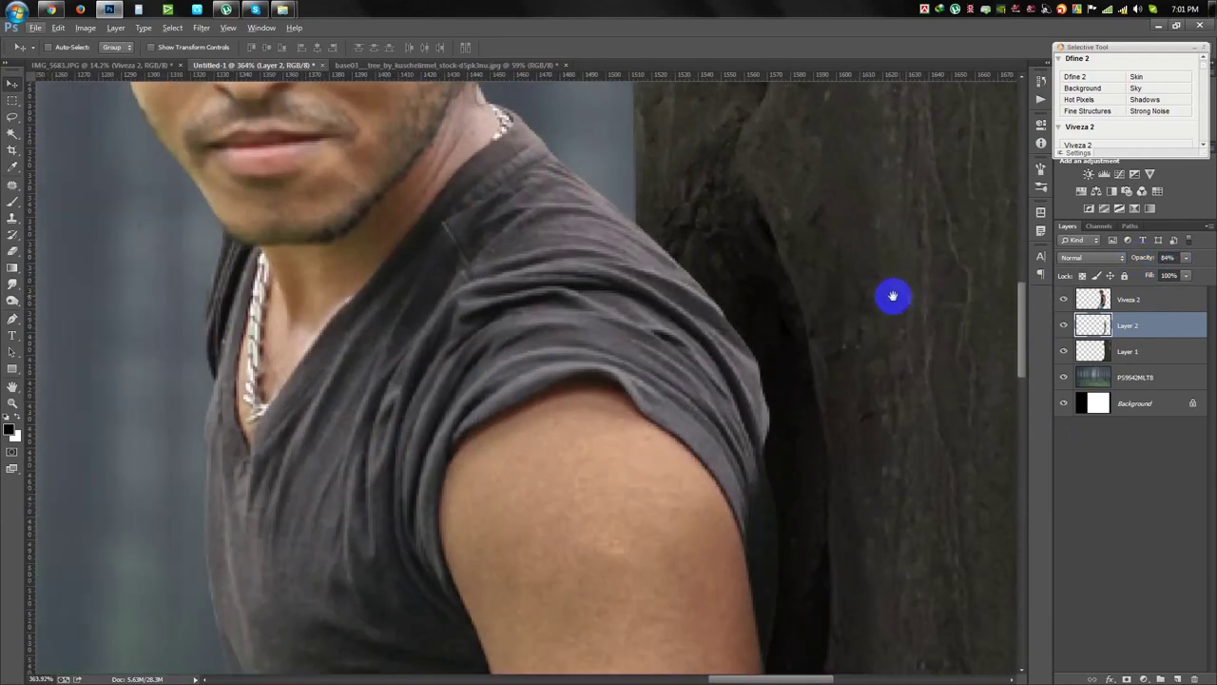
drag(897, 298, 717, 399)
click(1137, 300)
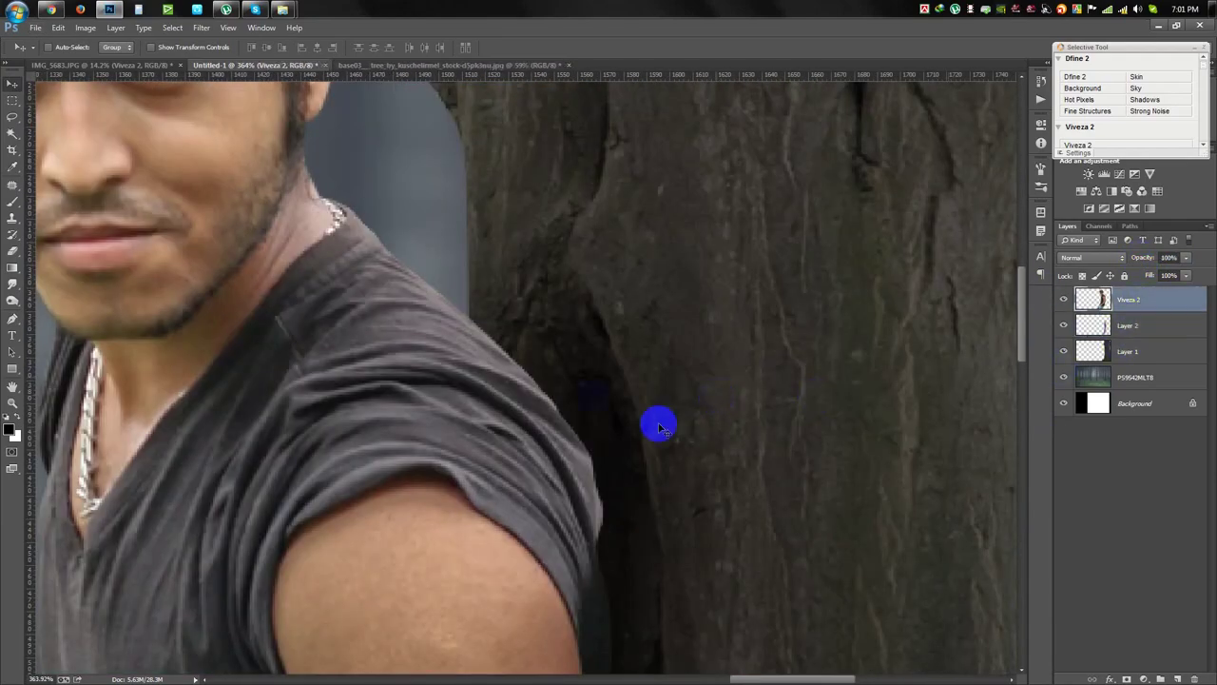
Add Layer 3 clipped to Viveza 2 and paint black along the shirt and arm edge.
click(1177, 678)
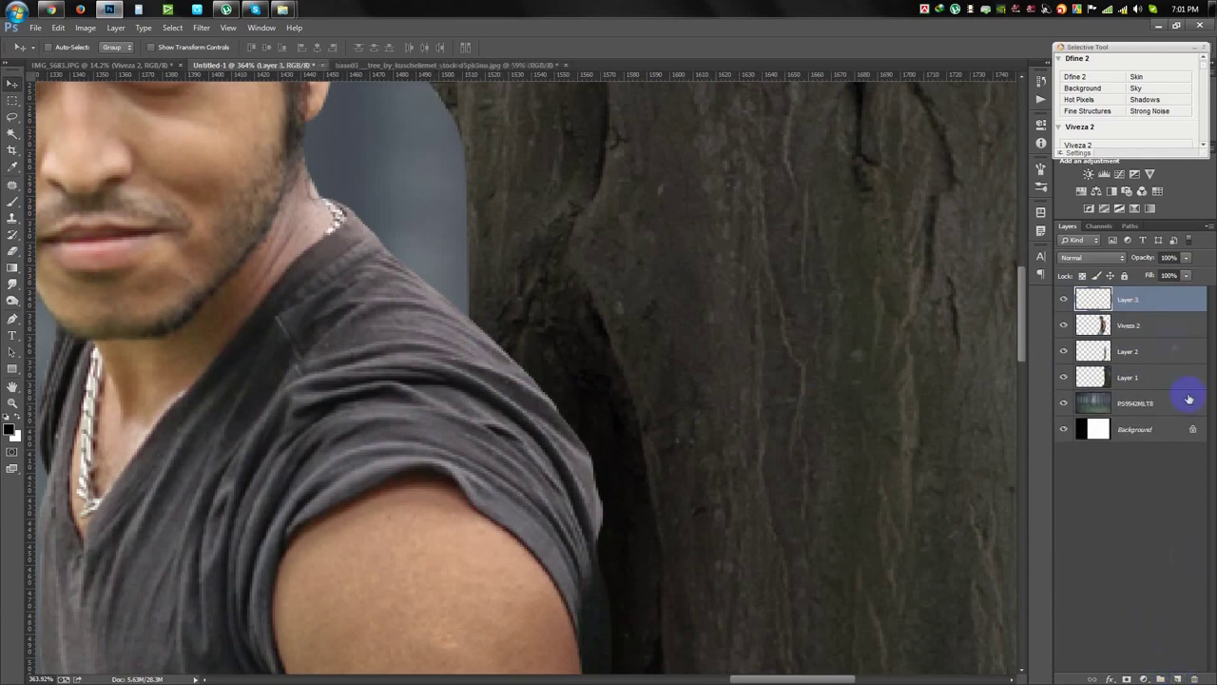
right_click(1157, 313)
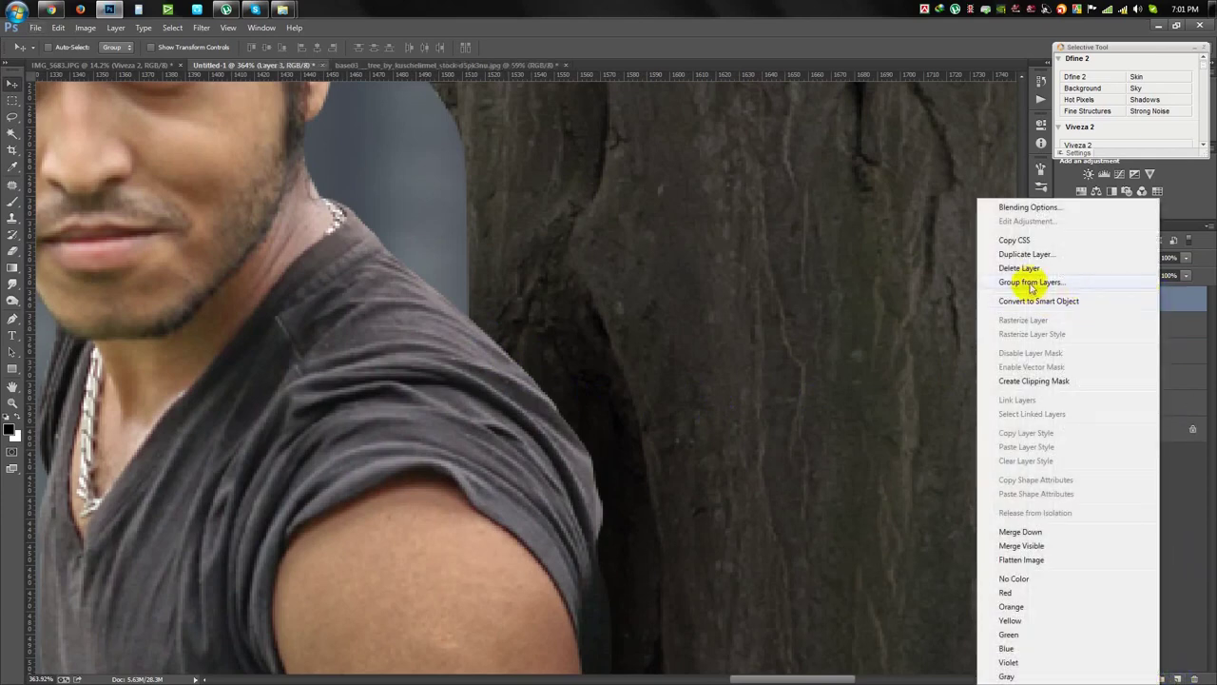
click(1033, 383)
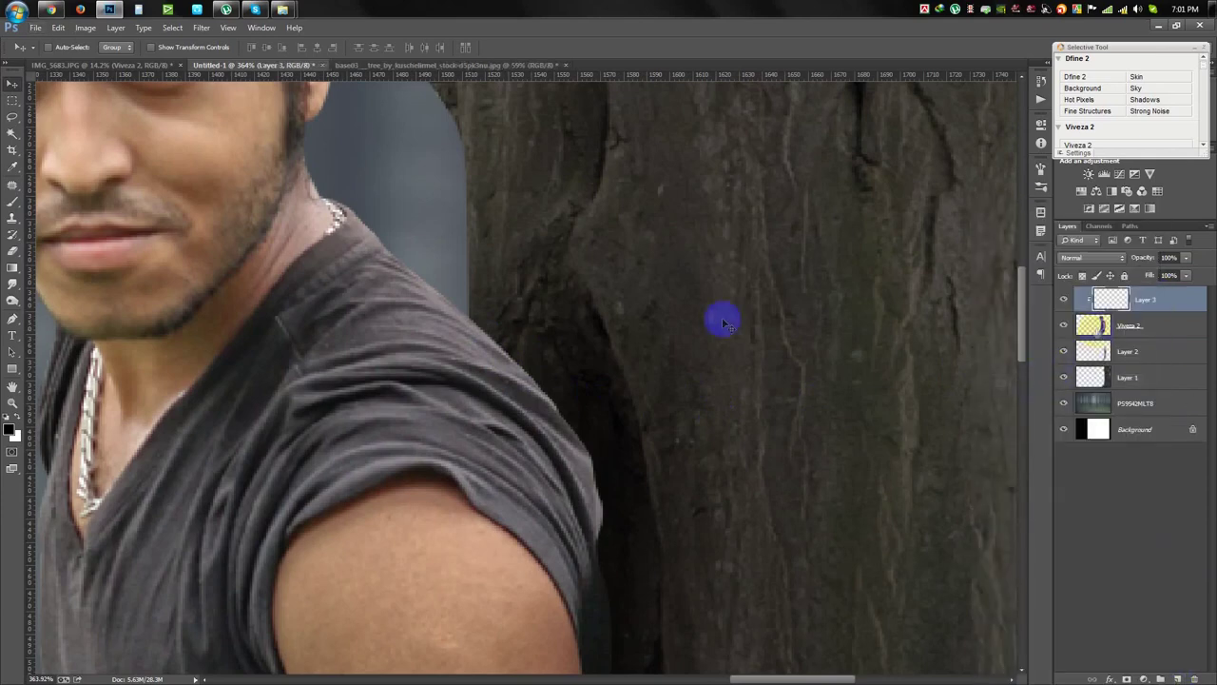
click(12, 203)
drag(584, 258, 735, 451)
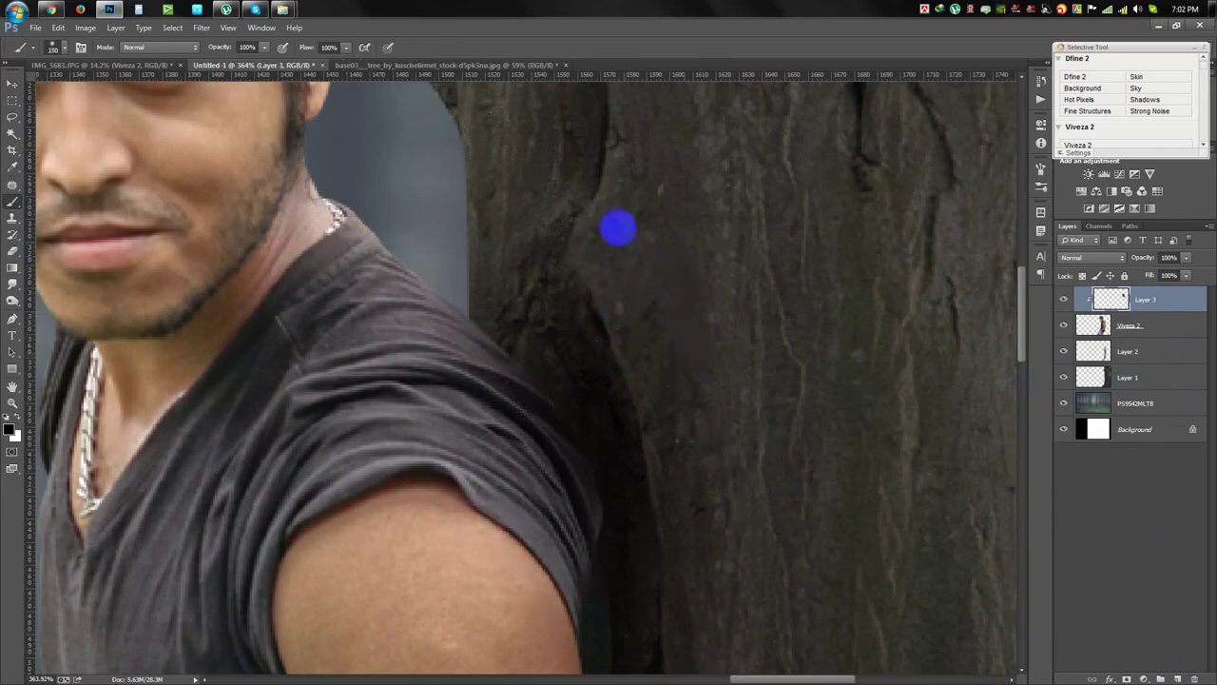
scroll(666, 252, down, 1)
scroll(692, 258, down, 2)
scroll(772, 524, down, 4)
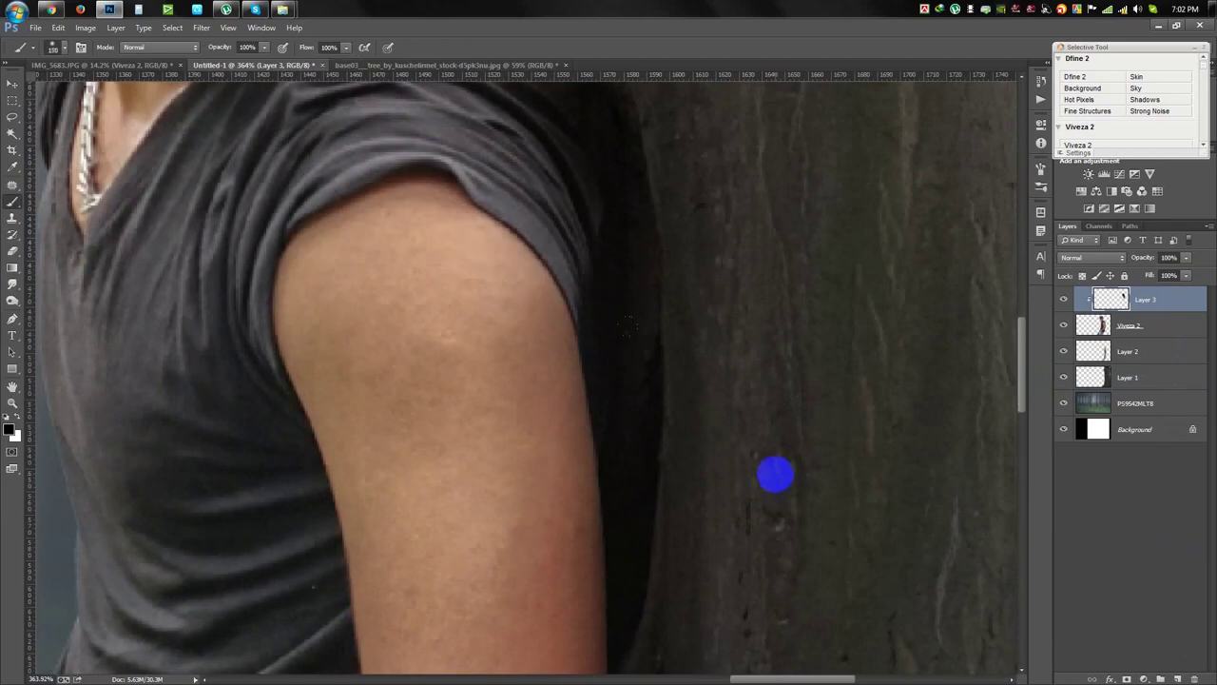
scroll(813, 532, down, 2)
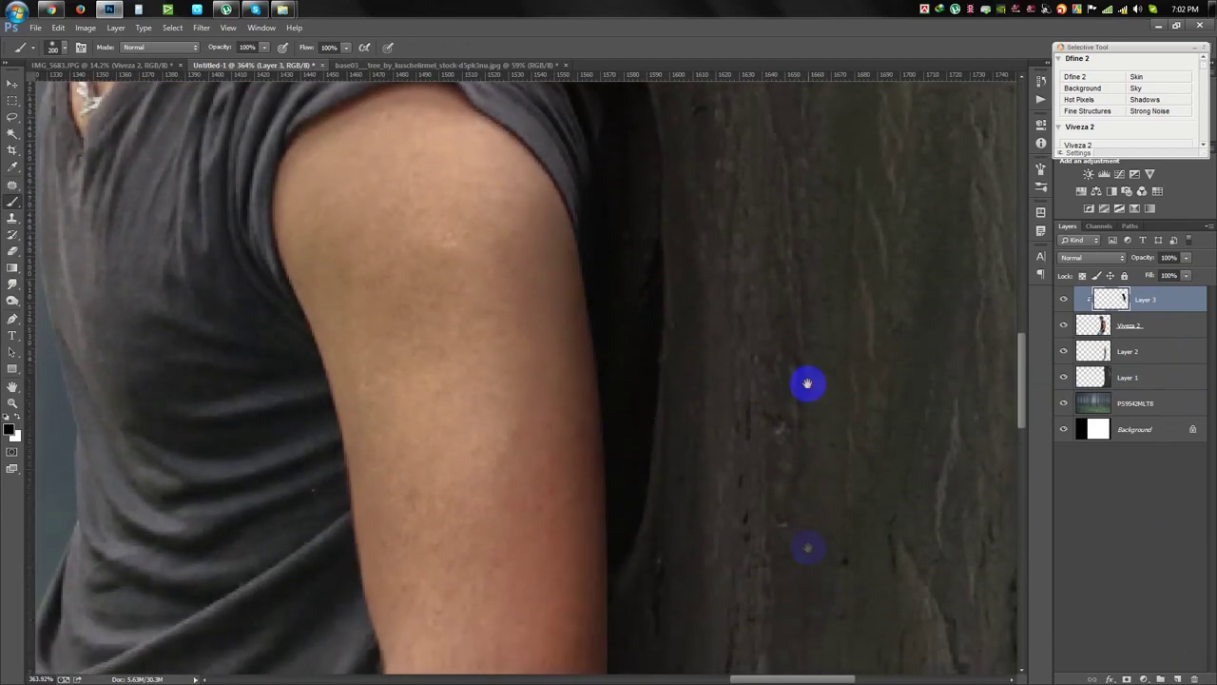
scroll(799, 428, down, 5)
scroll(799, 485, down, 2)
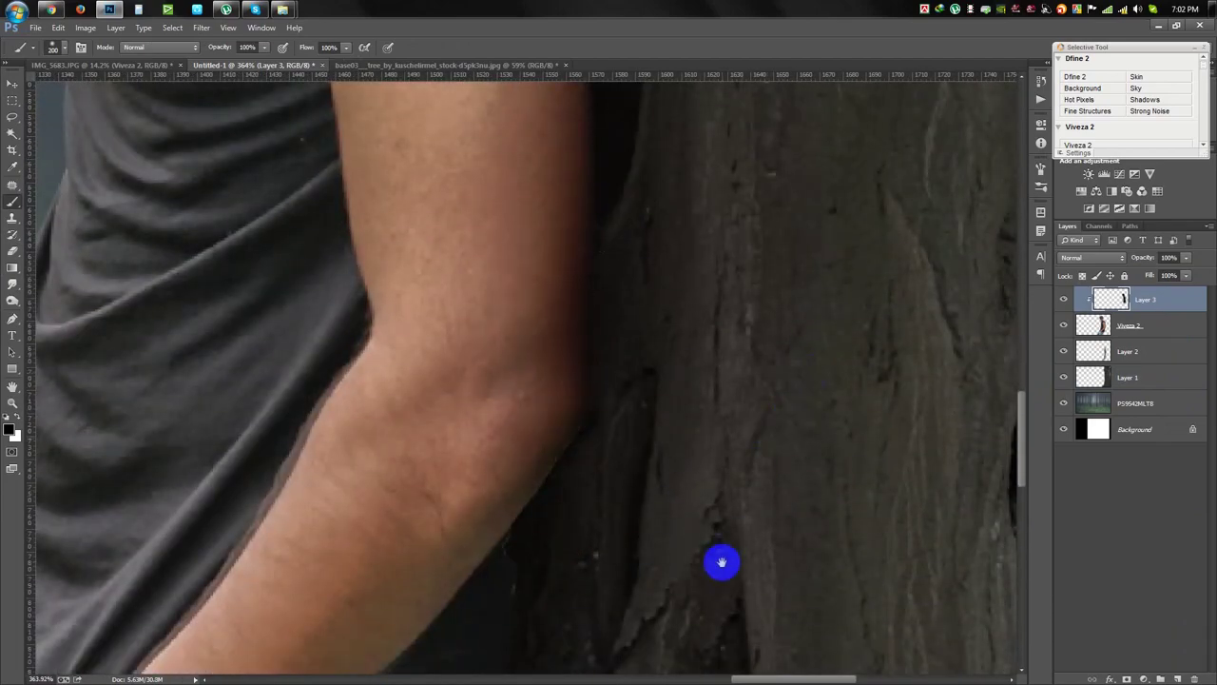
scroll(737, 447, down, 4)
scroll(753, 285, down, 2)
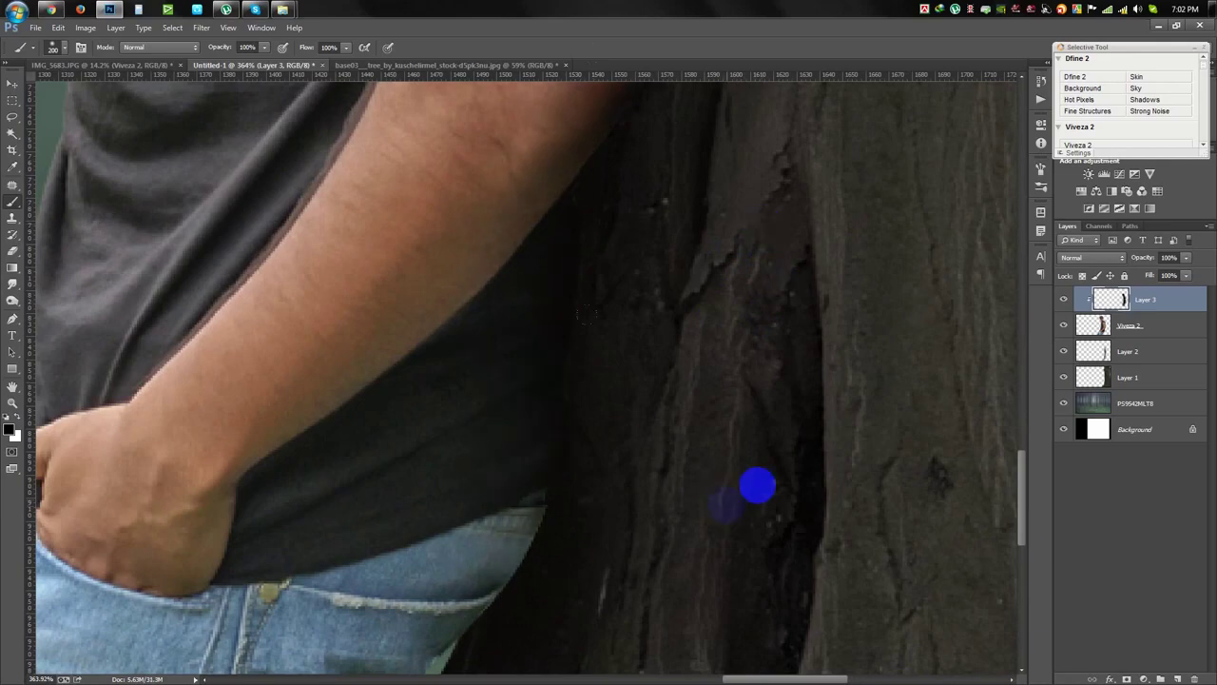
drag(704, 520, 692, 281)
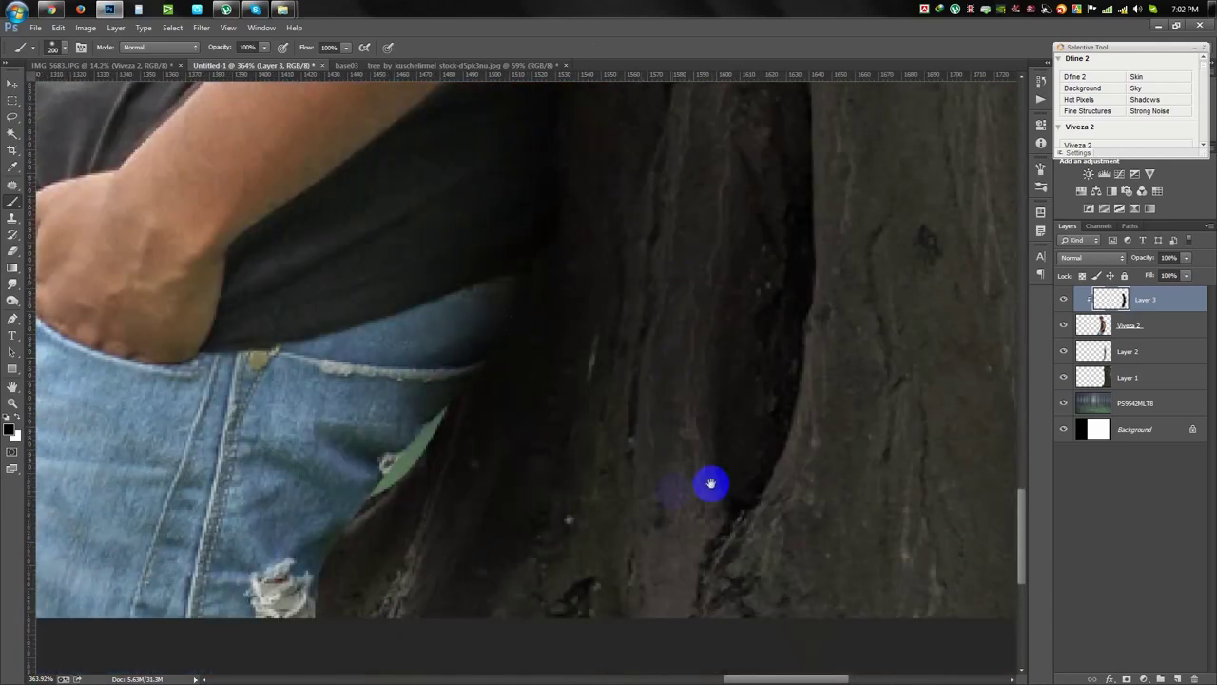
drag(711, 483, 762, 349)
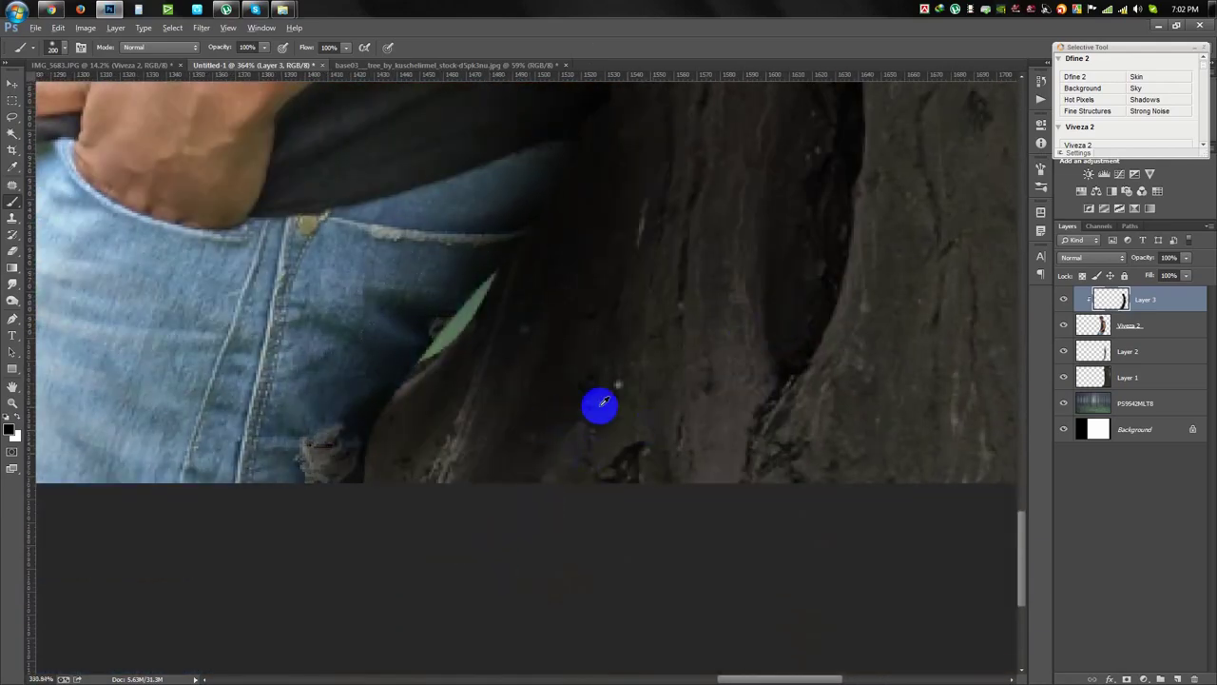
scroll(600, 407, down, 5)
Set Layer 3 to 82% opacity and toggle its visibility to compare the shading.
click(1167, 268)
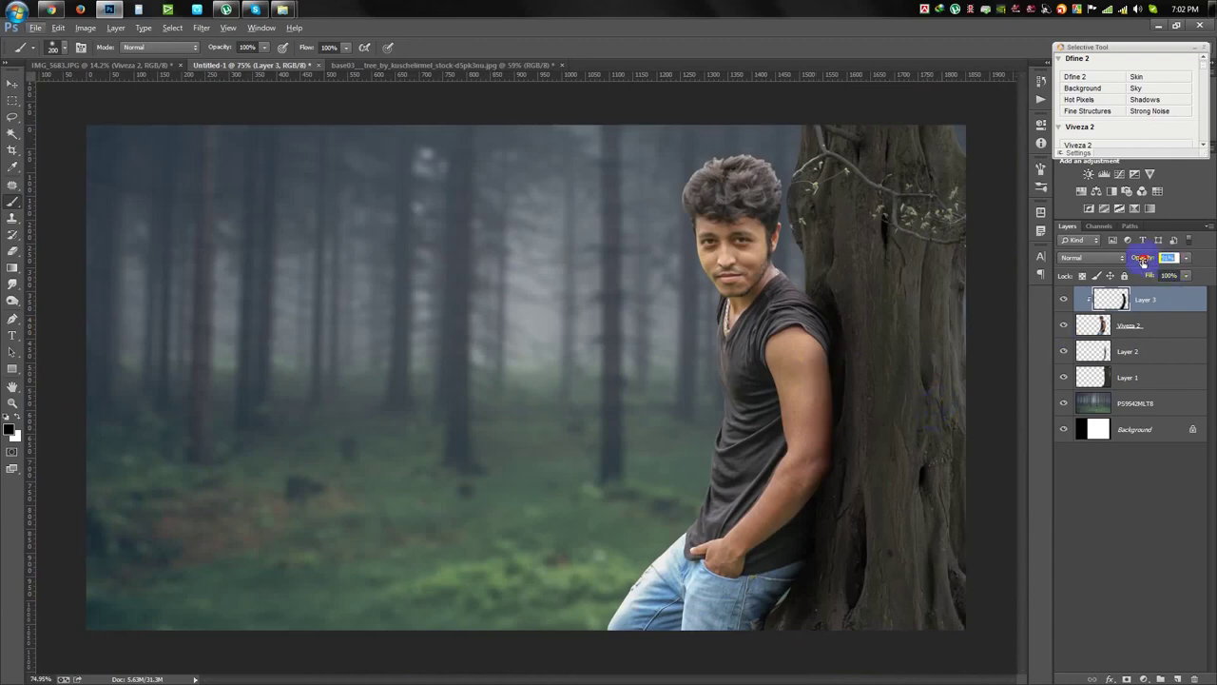
text(82)
key(Return)
key(v)
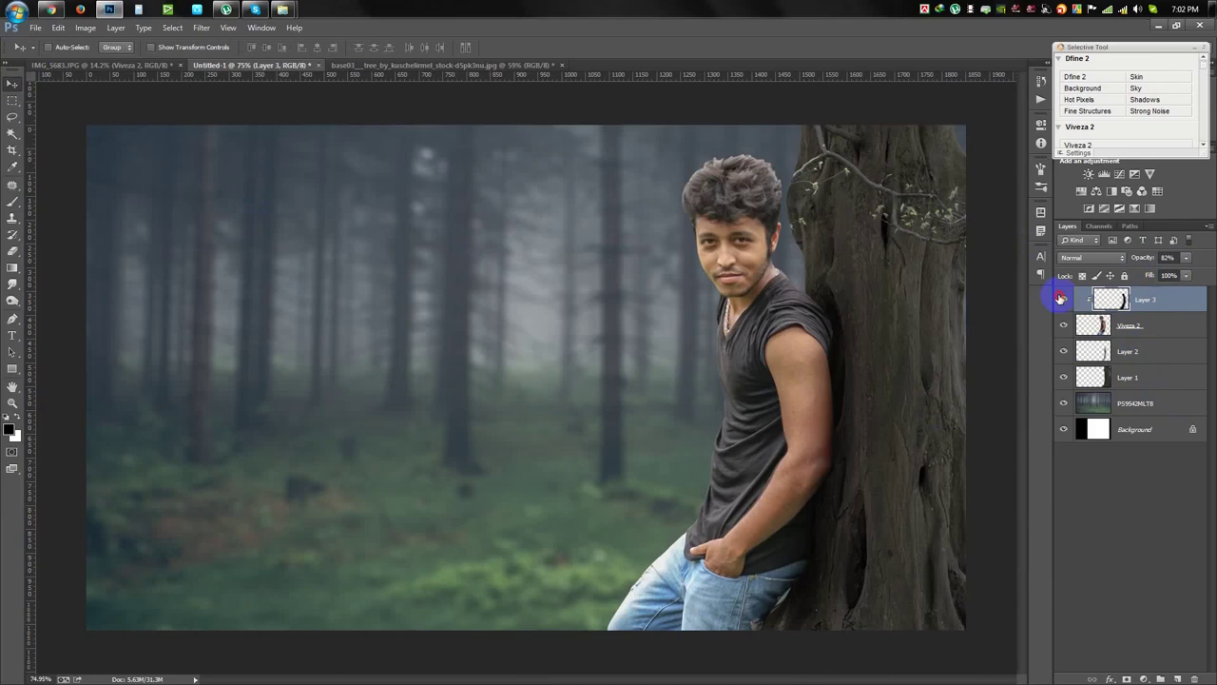
click(1061, 299)
click(1061, 303)
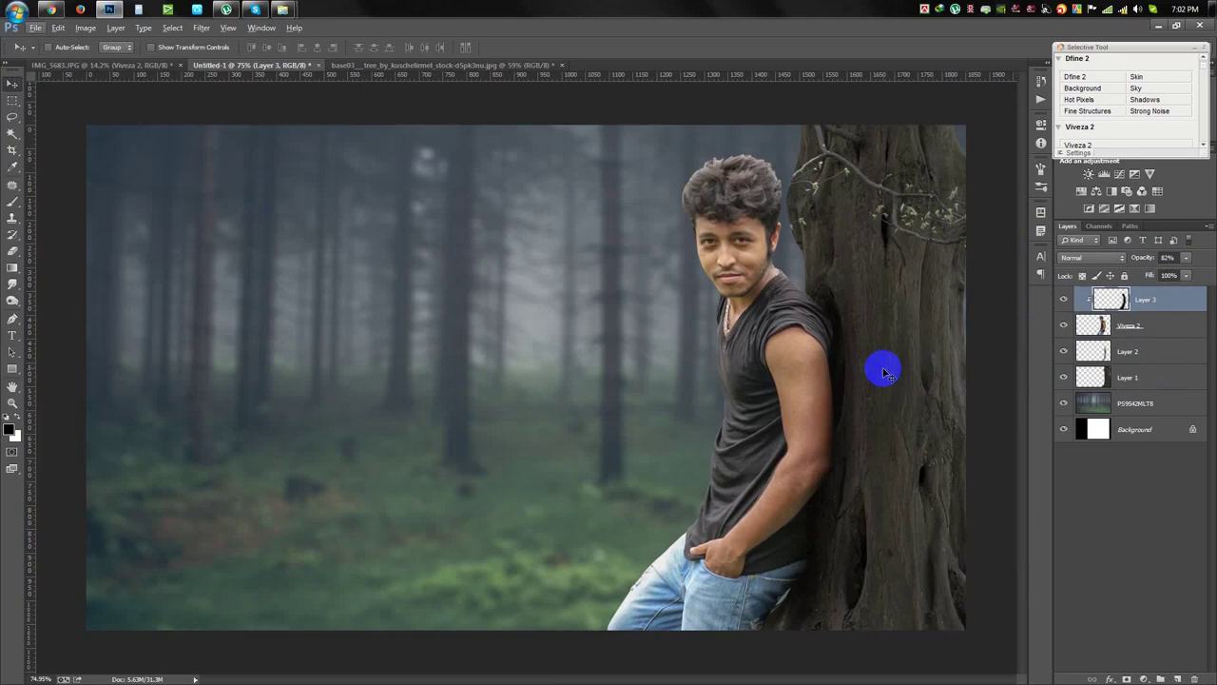
Select the Viveza 2 layer and set up the Smudge tool at 50% strength with a 39 px brush.
scroll(801, 181, up, 5)
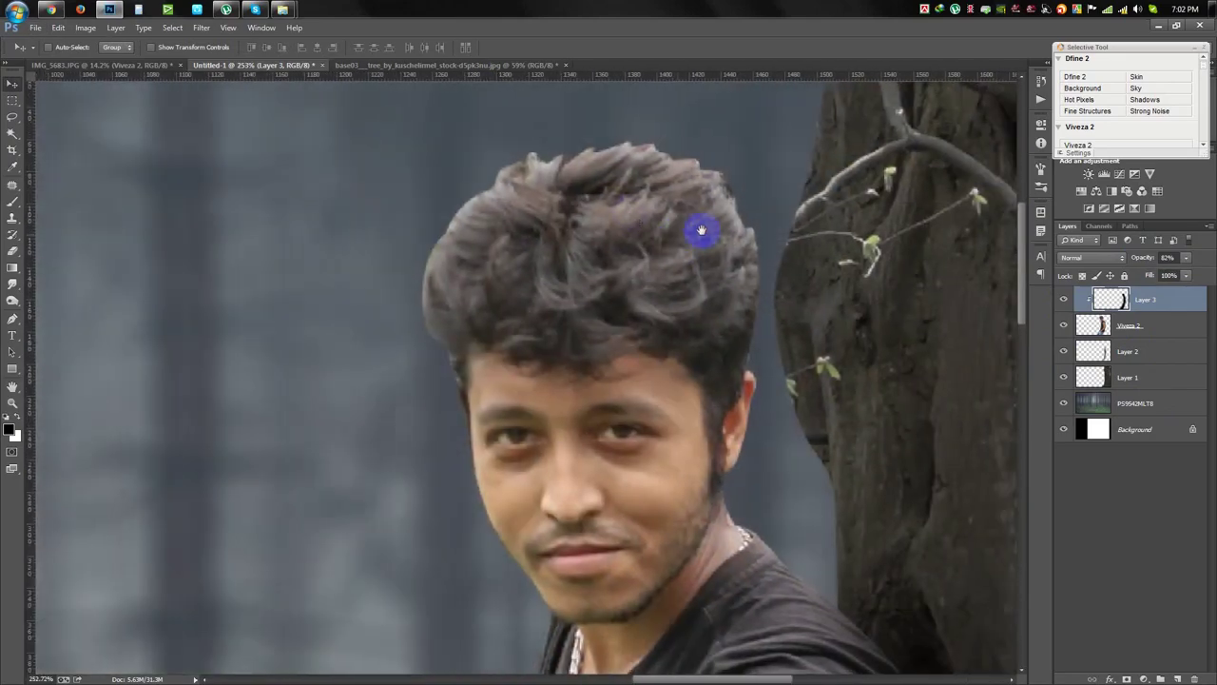
scroll(677, 197, up, 1)
click(1148, 337)
scroll(576, 321, up, 1)
scroll(576, 321, up, 1)
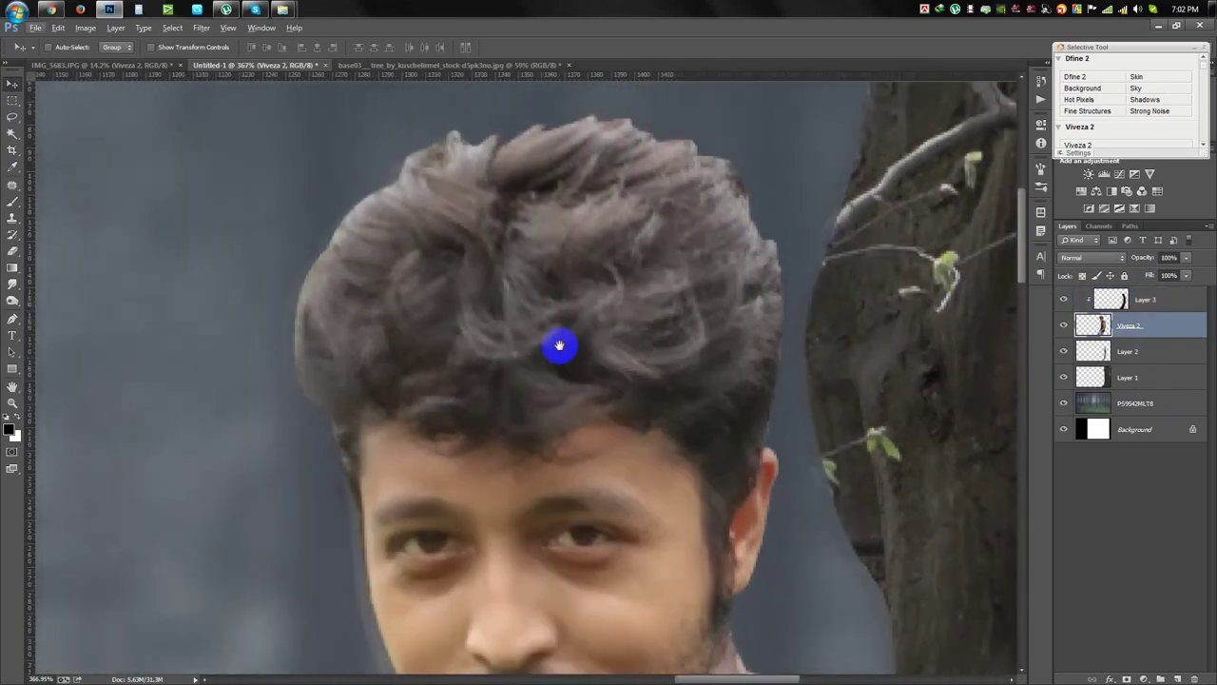
scroll(563, 345, up, 1)
click(12, 283)
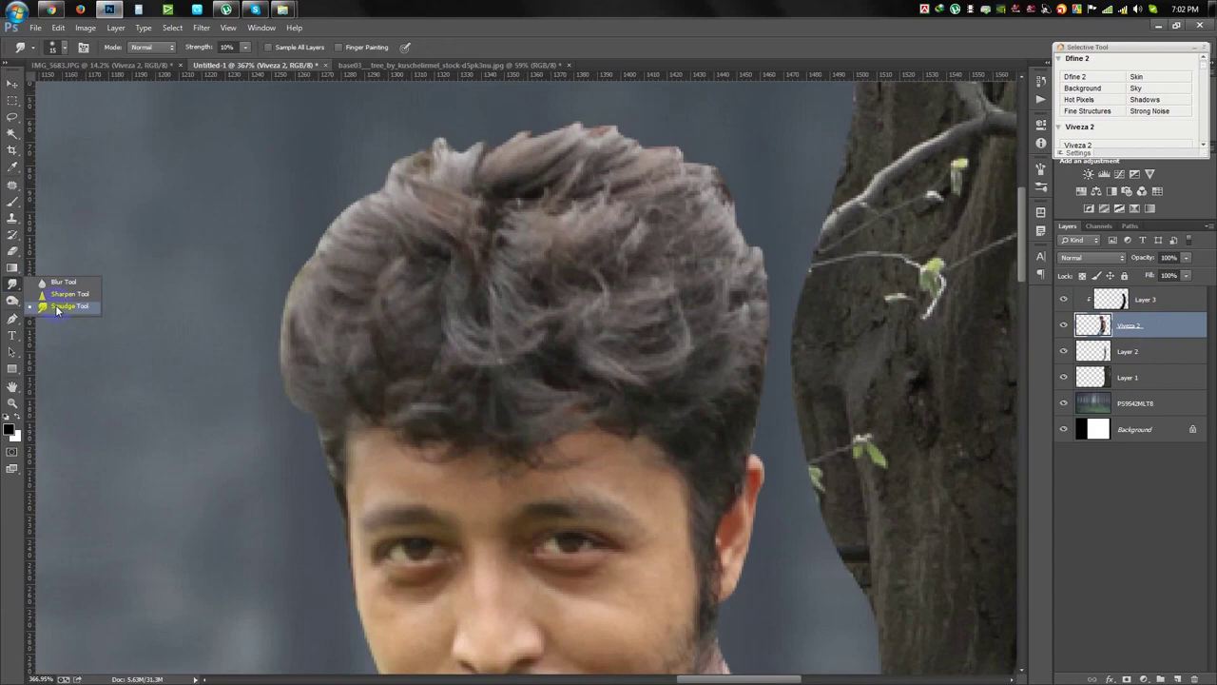
click(59, 307)
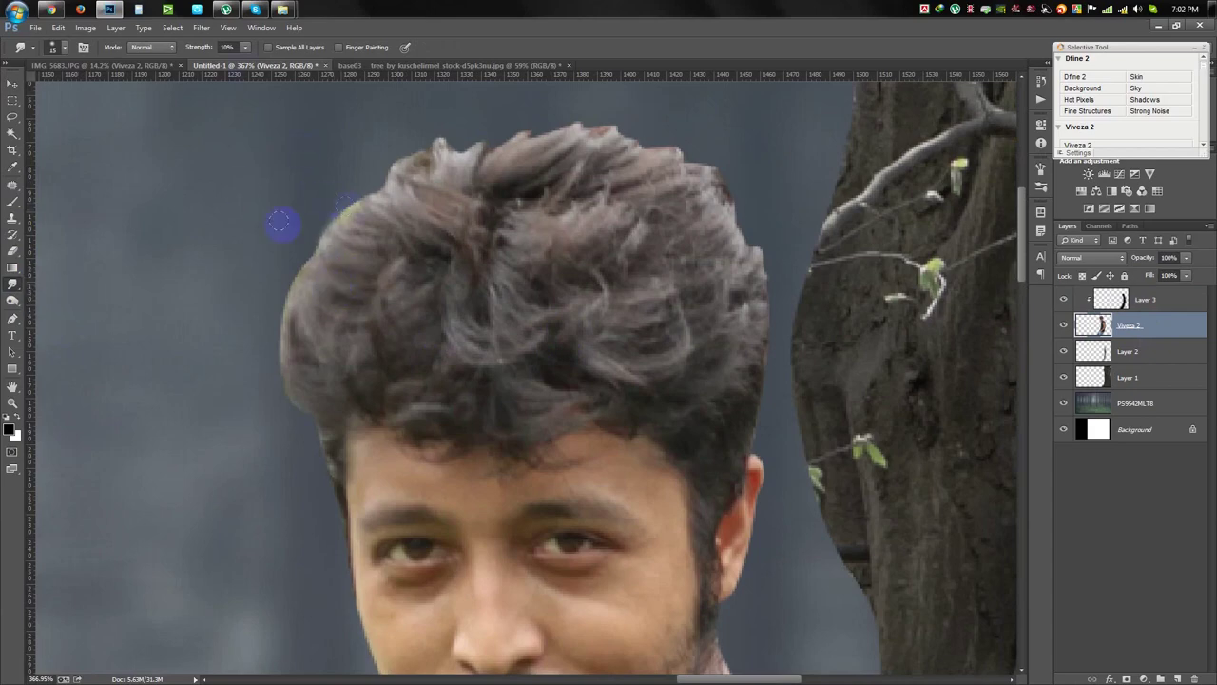
click(224, 53)
text(50)
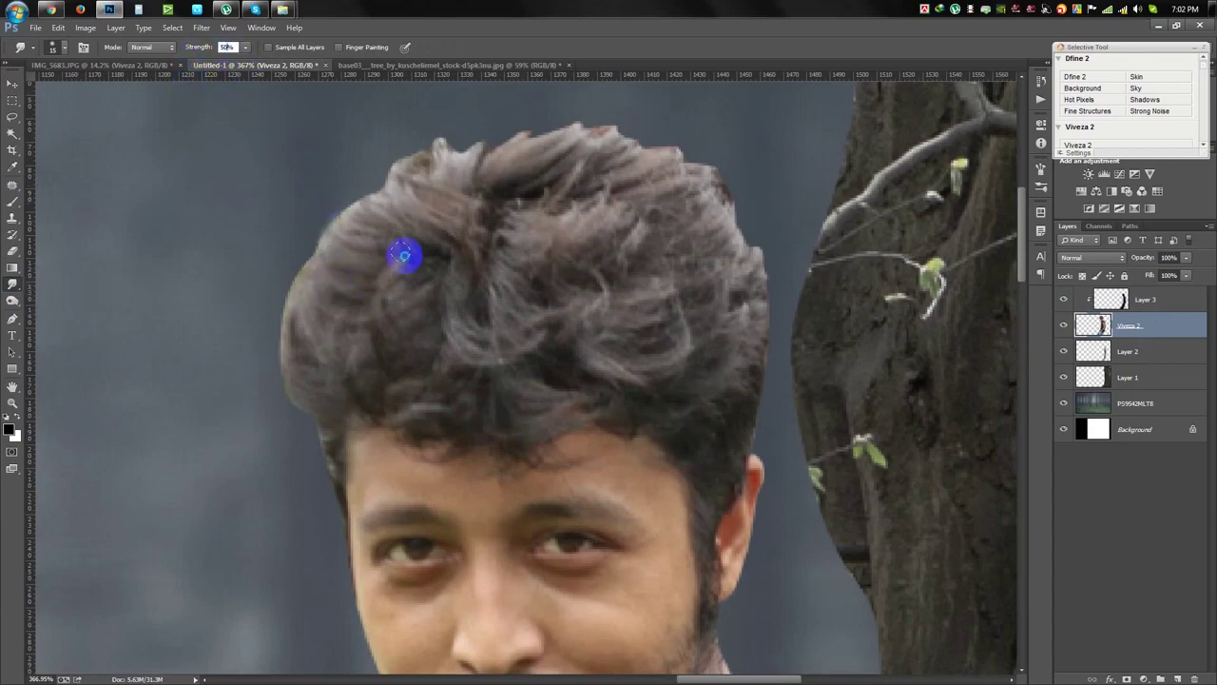
right_click(408, 257)
click(693, 384)
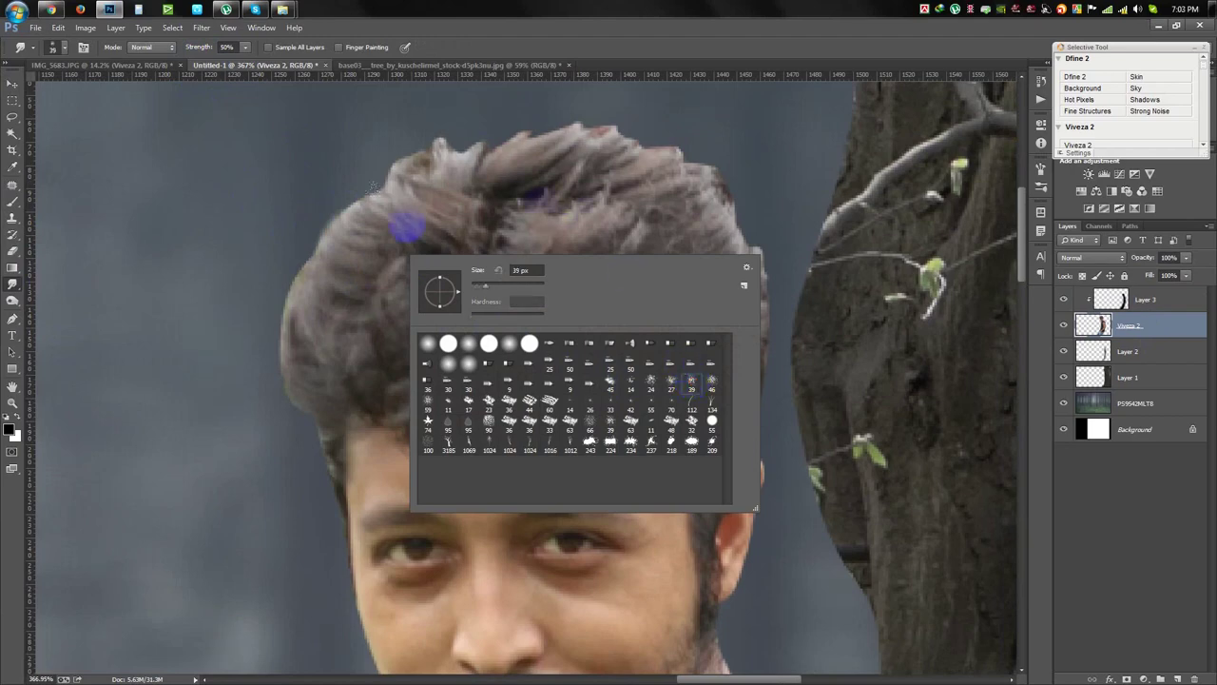
click(280, 279)
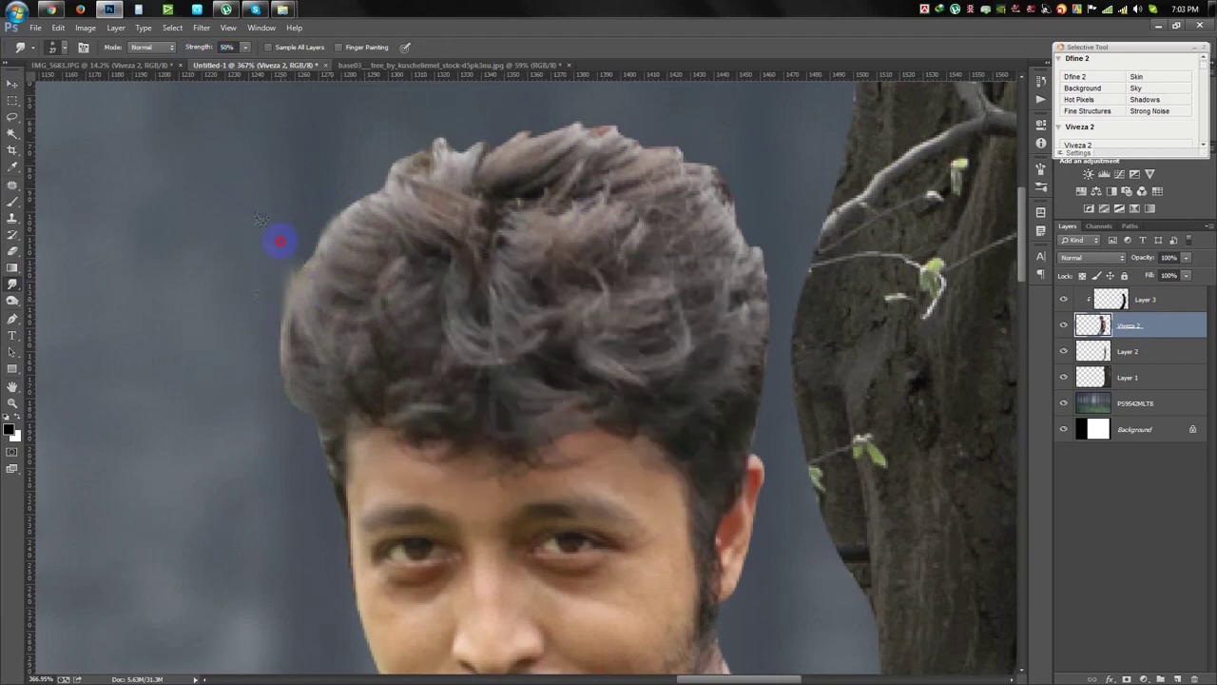
Smudge the top-left hair edge and crown into wispy strands.
drag(355, 177, 373, 191)
mouse_move(400, 112)
mouse_down()
mouse_move(459, 164)
mouse_move(389, 294)
mouse_up()
drag(409, 157, 468, 201)
scroll(409, 150, up, 1)
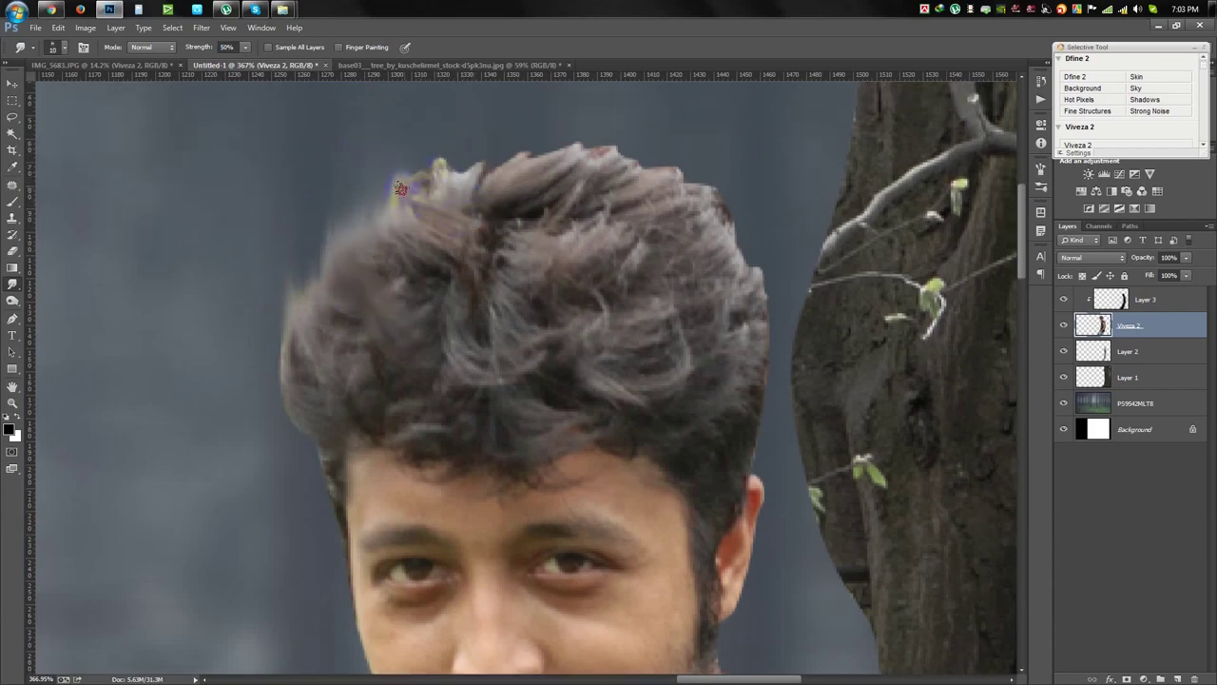
drag(460, 167, 470, 184)
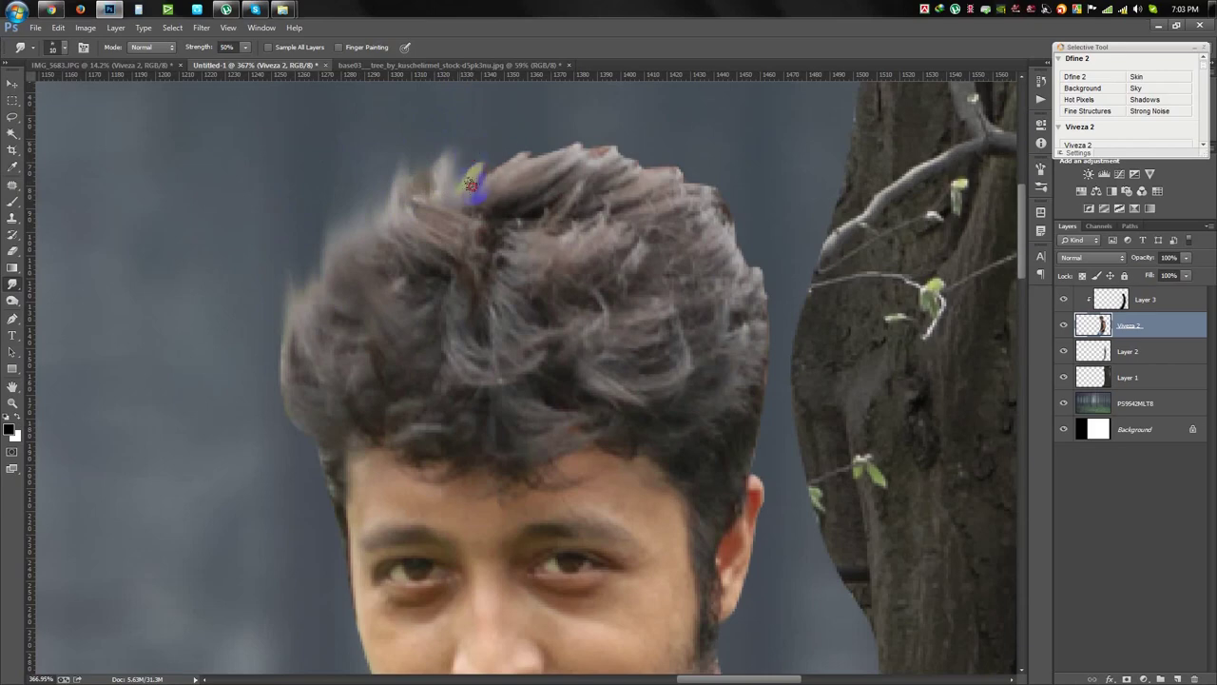
mouse_move(579, 185)
mouse_down()
mouse_move(630, 149)
mouse_move(769, 188)
mouse_up()
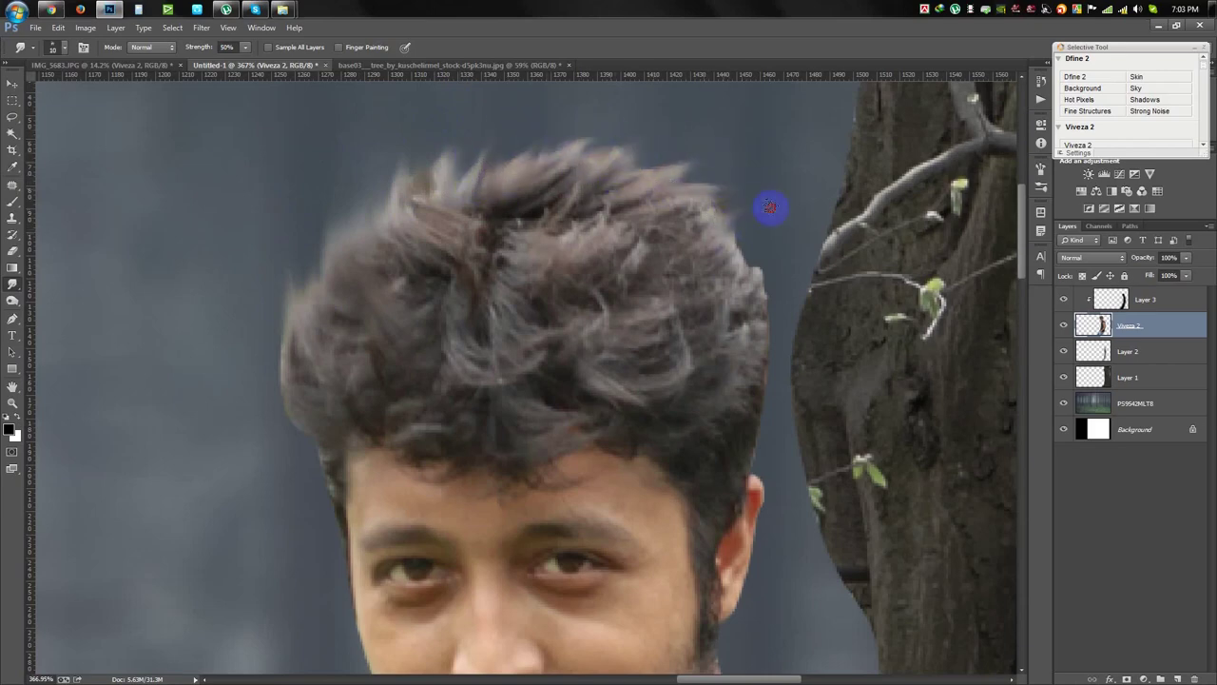
mouse_move(720, 258)
mouse_down()
mouse_move(777, 244)
mouse_move(752, 303)
mouse_up()
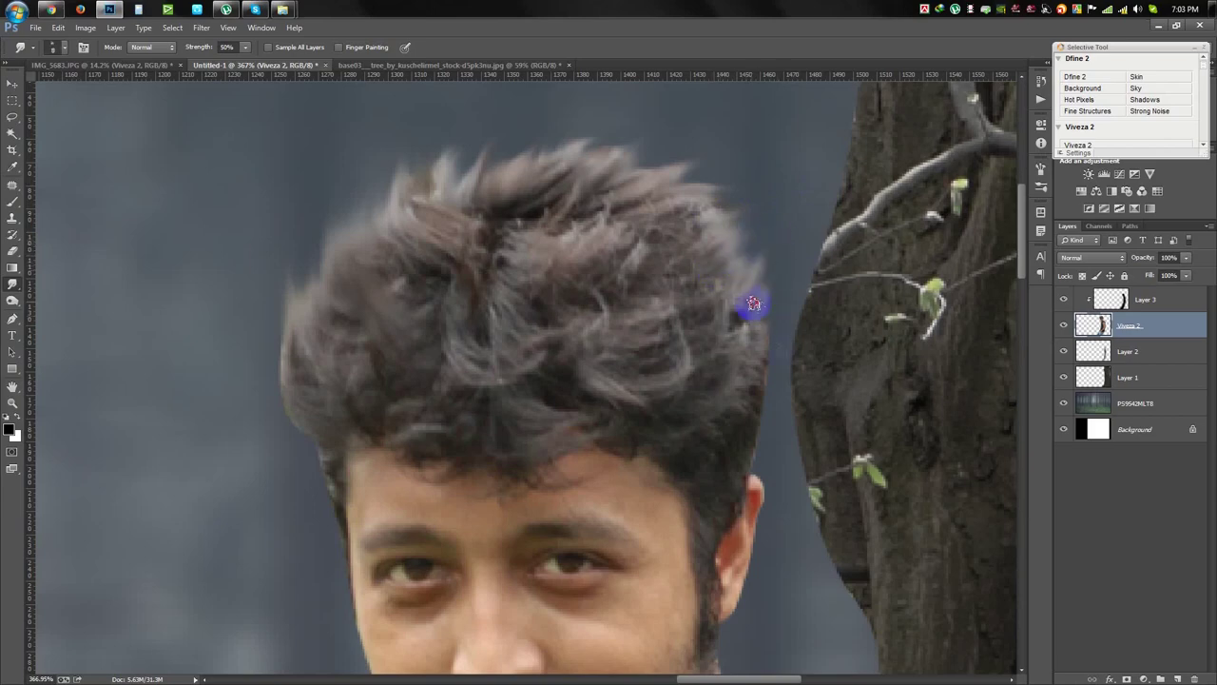
Switch to a soft brush and smudge the right and left hair edges, then zoom out.
right_click(793, 333)
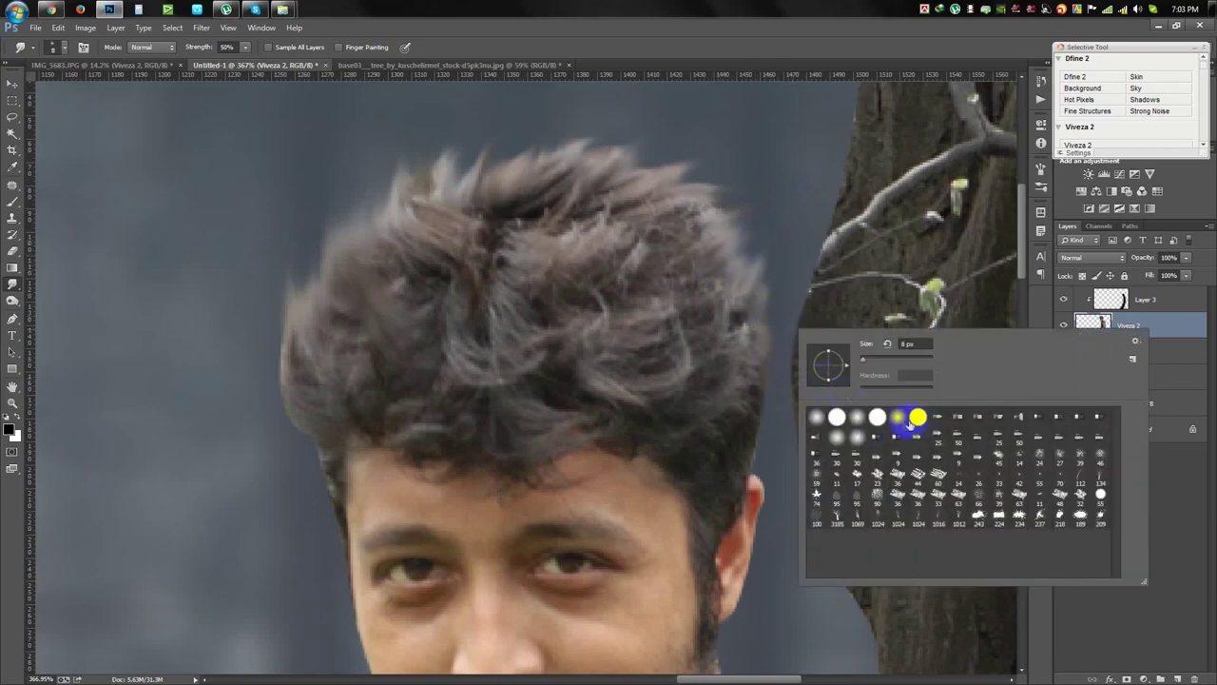
double_click(917, 418)
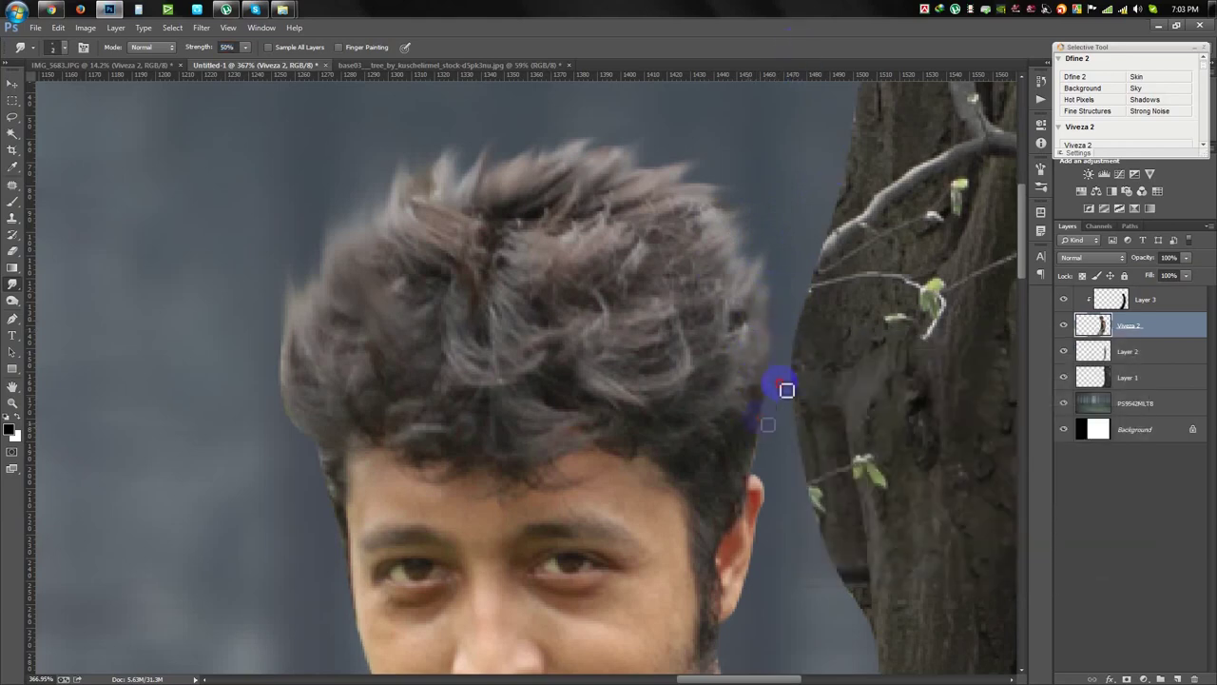
drag(752, 410, 776, 461)
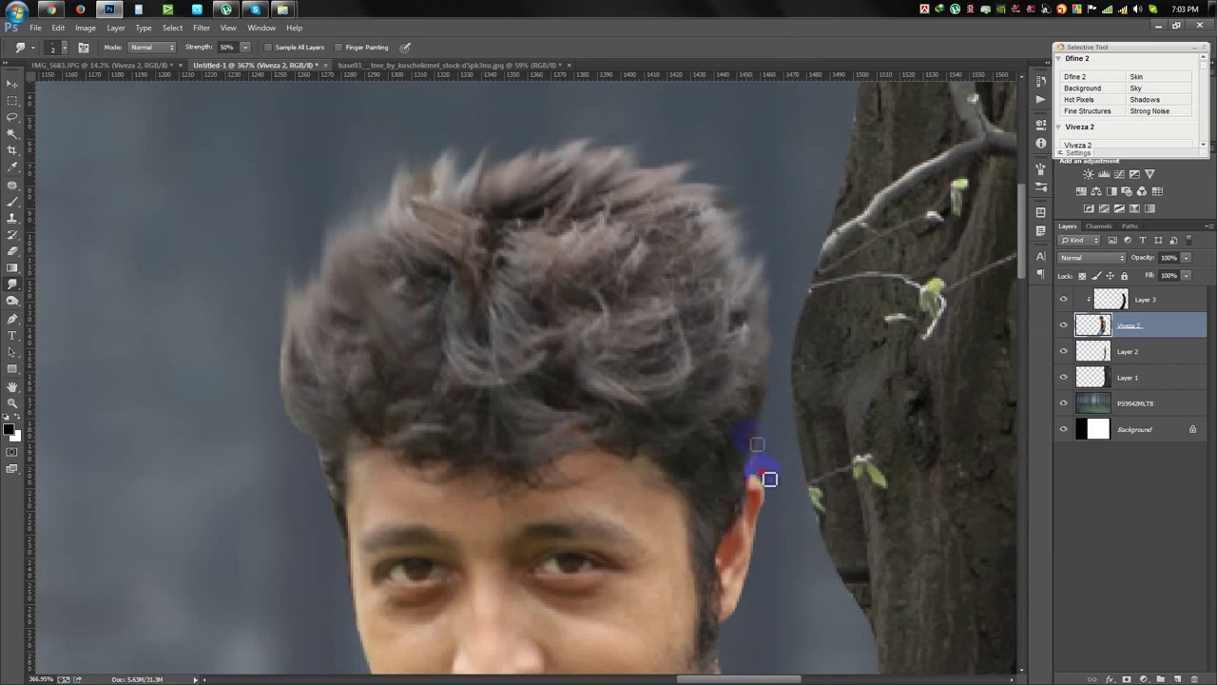
click(329, 479)
mouse_move(311, 459)
mouse_down()
mouse_move(340, 511)
mouse_move(327, 479)
mouse_move(345, 478)
mouse_move(312, 449)
mouse_up()
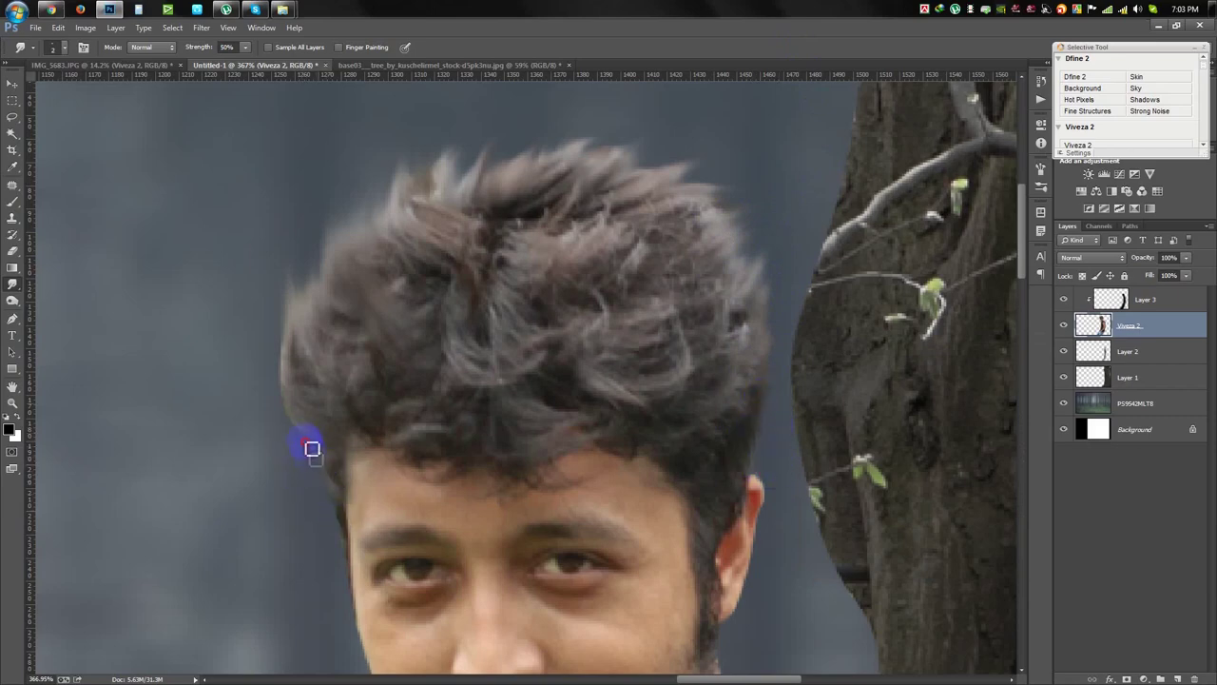
mouse_move(296, 386)
mouse_down()
mouse_move(284, 325)
mouse_move(303, 287)
mouse_up()
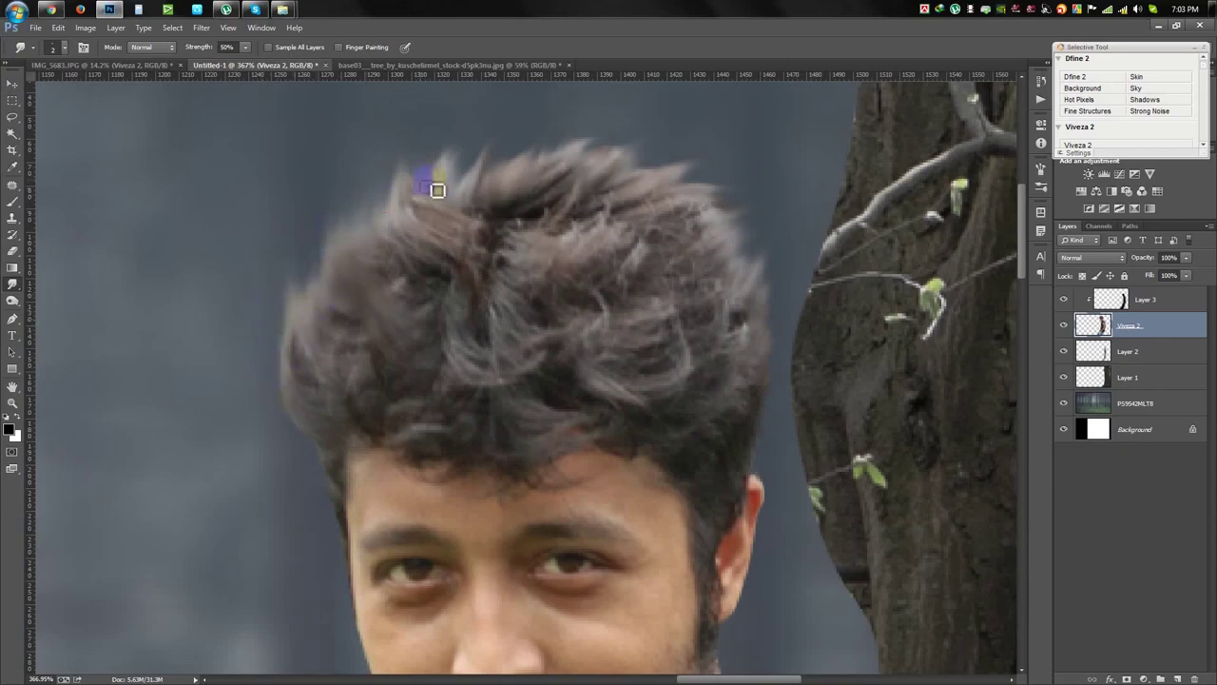
drag(434, 185, 706, 154)
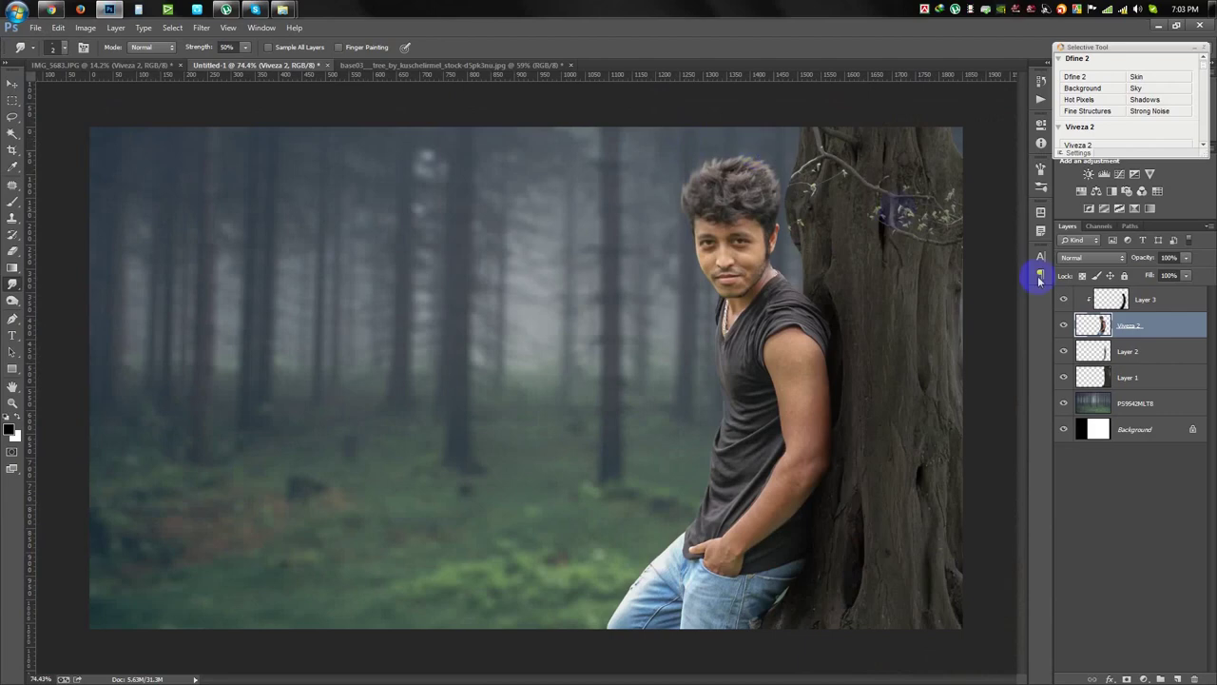
Lighten the crown of the man's hair with a 10%-exposure midtone Dodge stroke.
mouse_move(706, 152)
mouse_down()
mouse_move(832, 132)
mouse_move(729, 228)
mouse_up()
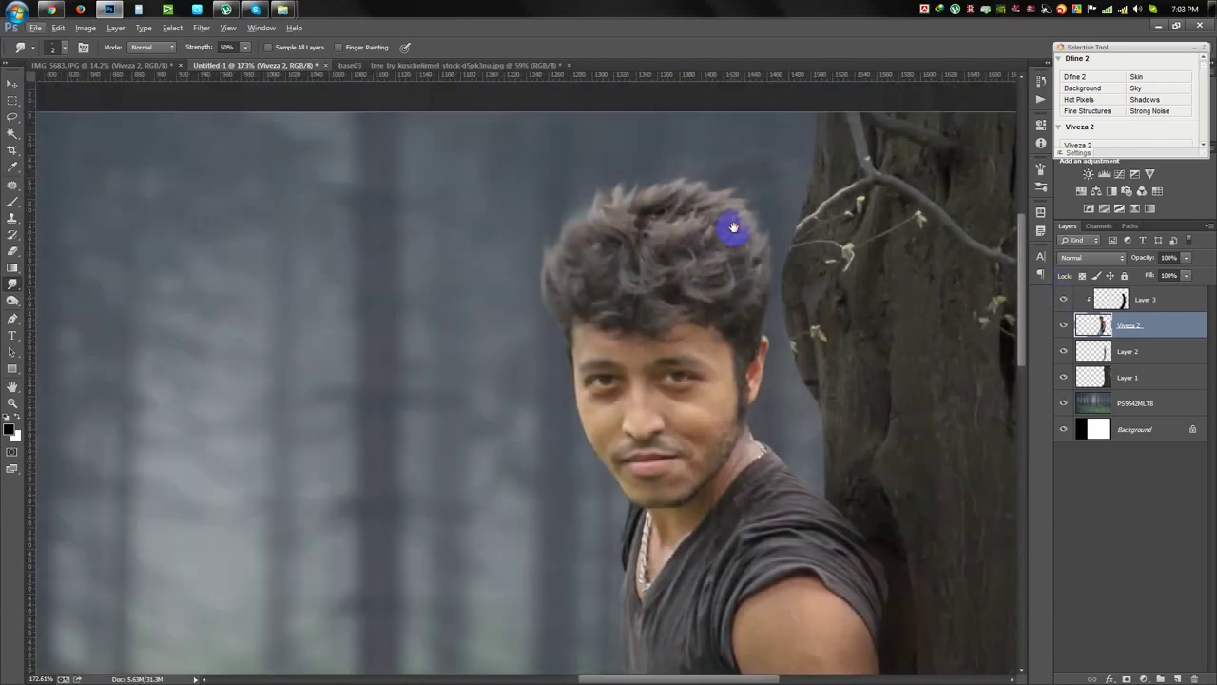
right_click(12, 285)
click(13, 301)
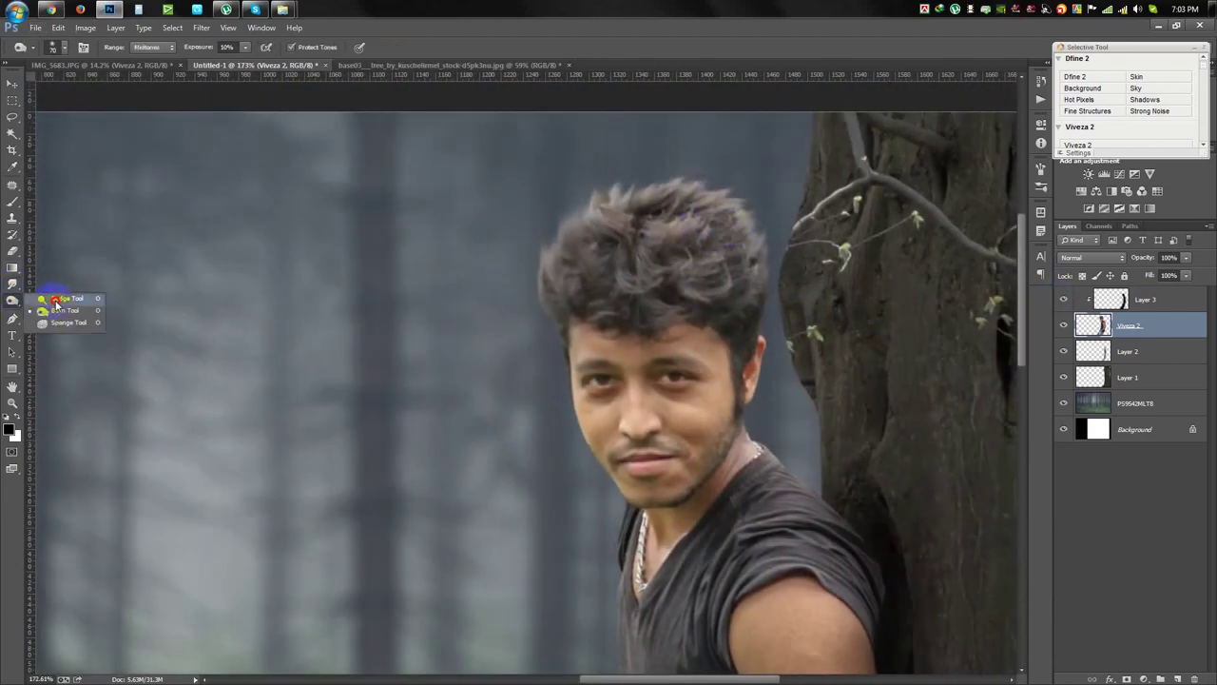
mouse_move(575, 202)
mouse_down()
mouse_move(603, 190)
mouse_move(712, 234)
mouse_move(777, 307)
mouse_move(650, 238)
mouse_move(687, 258)
mouse_move(674, 237)
mouse_move(698, 212)
mouse_move(807, 274)
mouse_up()
key(ctrl+minus)
key(ctrl+minus)
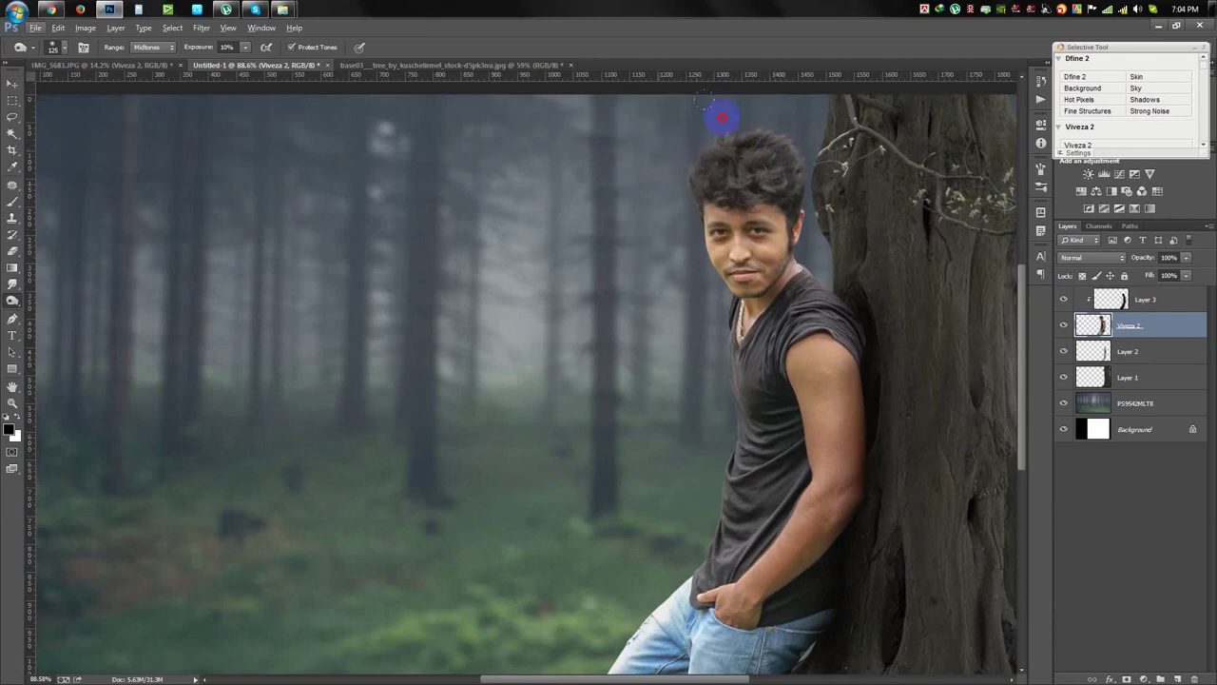
key(v)
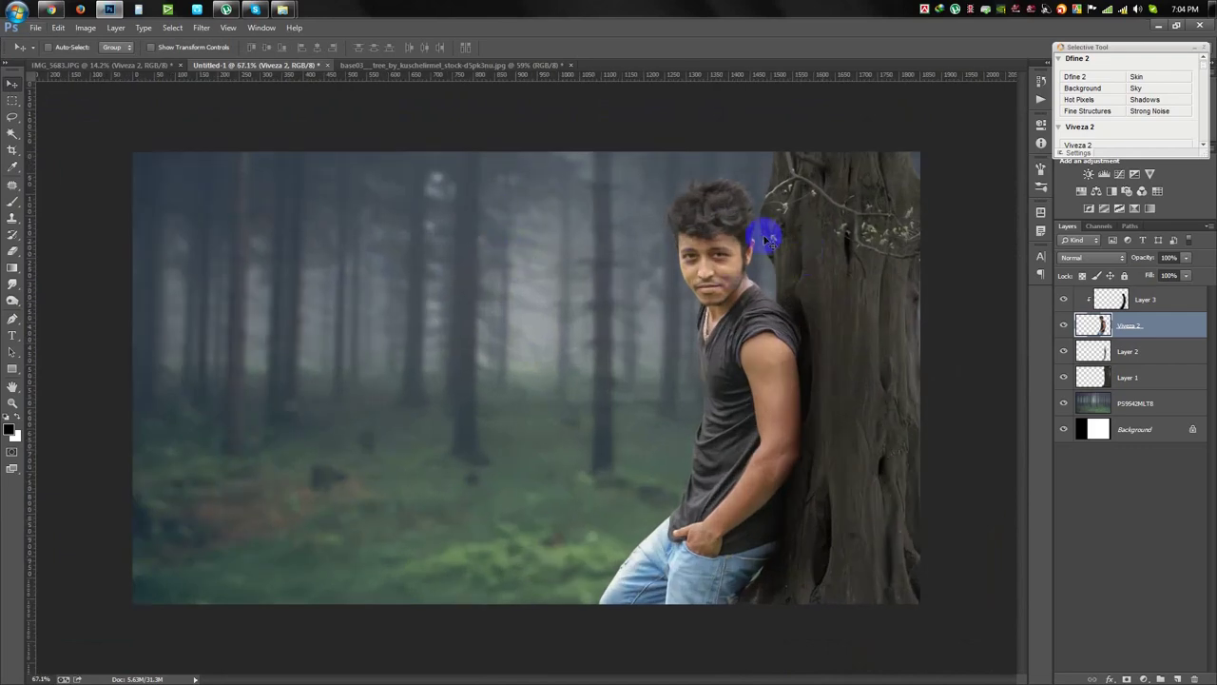
Group the four man layers and add a Curves layer clipped to Group 1 with a lifted black point.
shift+click(1152, 299)
shift+click(1134, 379)
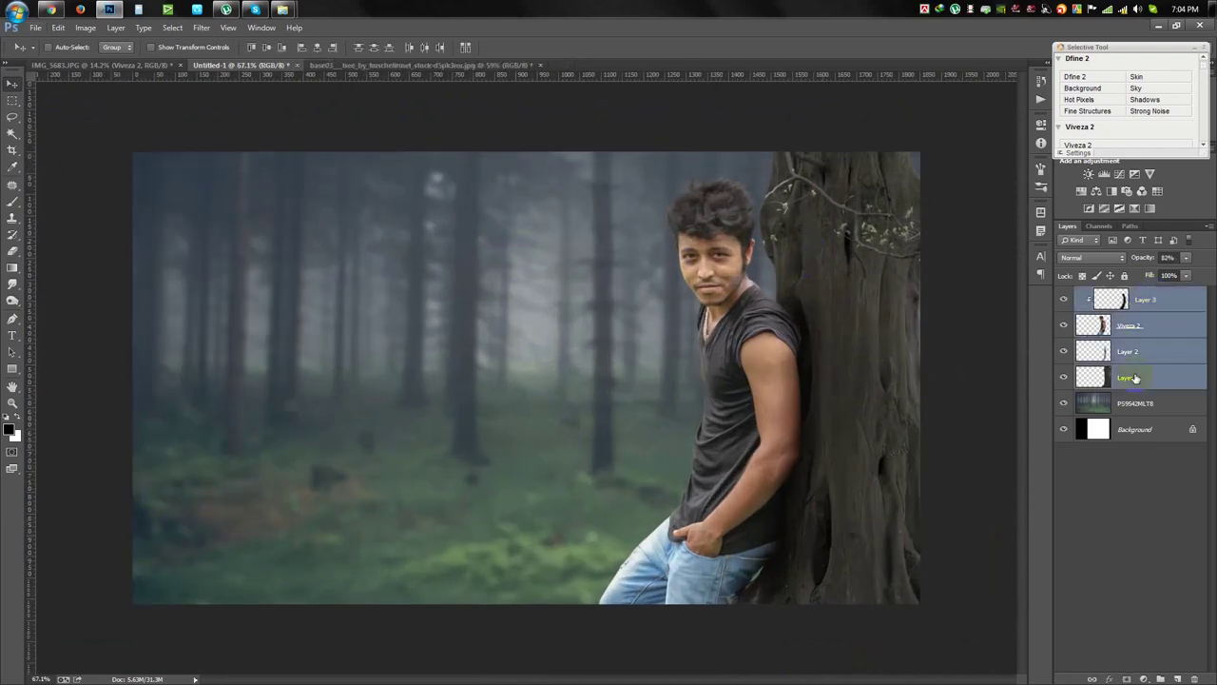
key(ctrl+g)
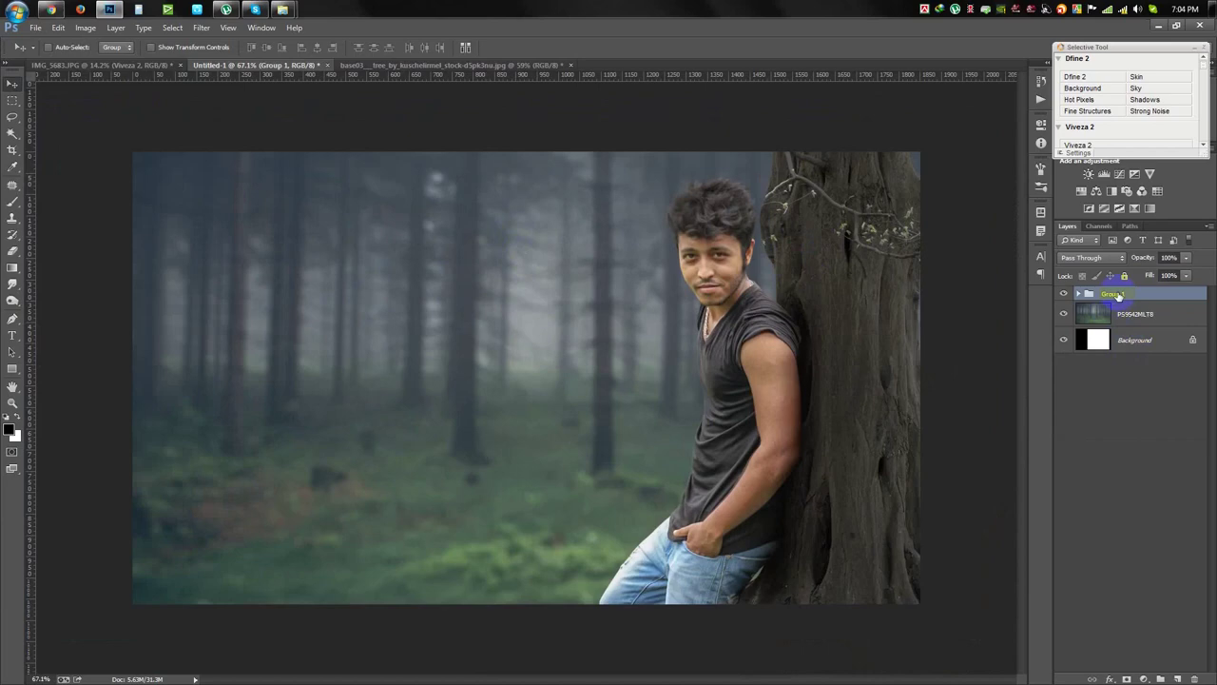
click(1144, 679)
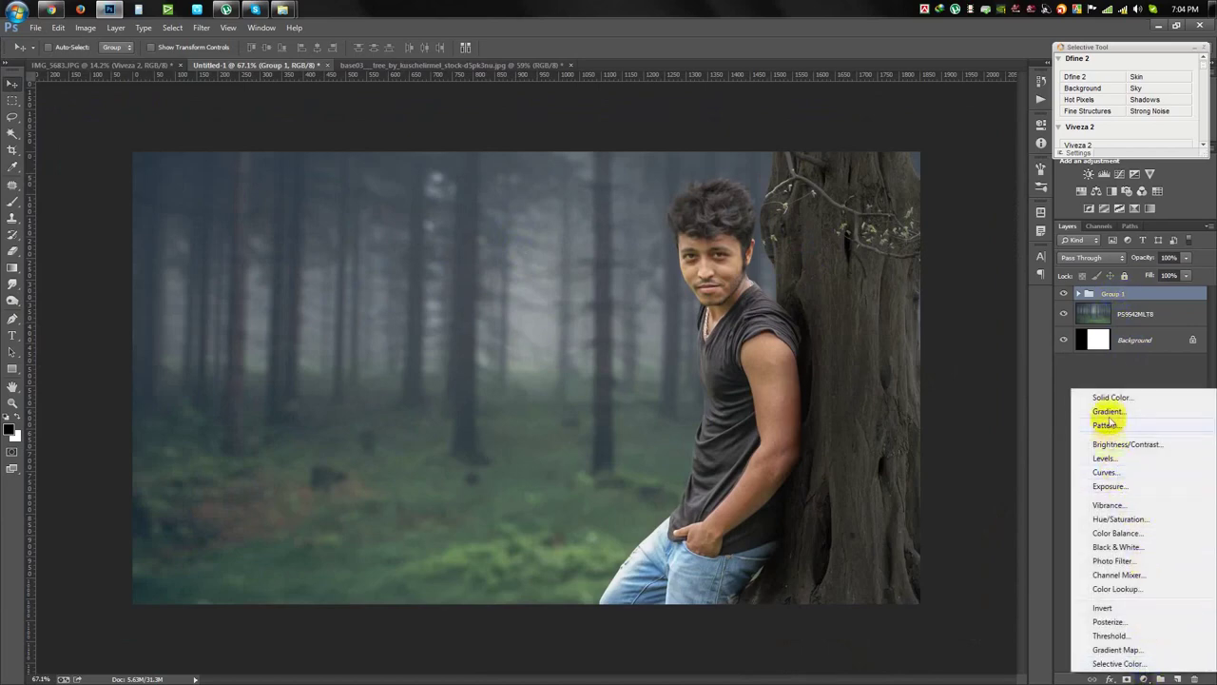
click(1104, 471)
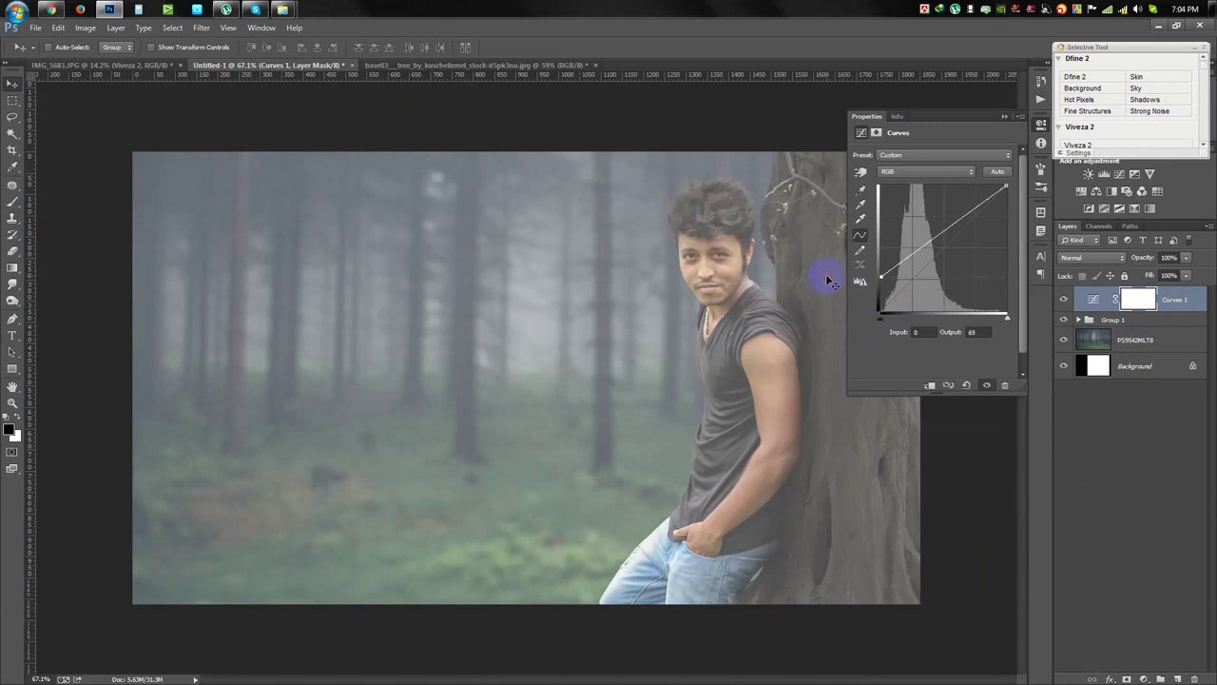
drag(880, 309, 786, 272)
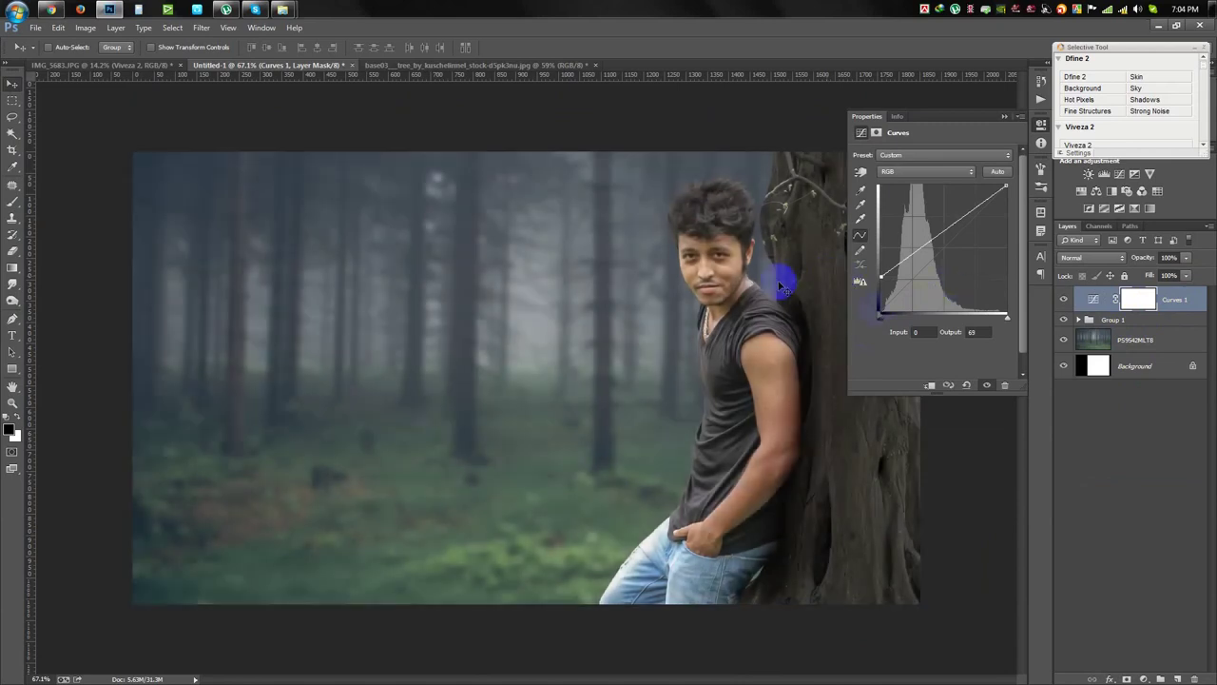
alt+click(1177, 312)
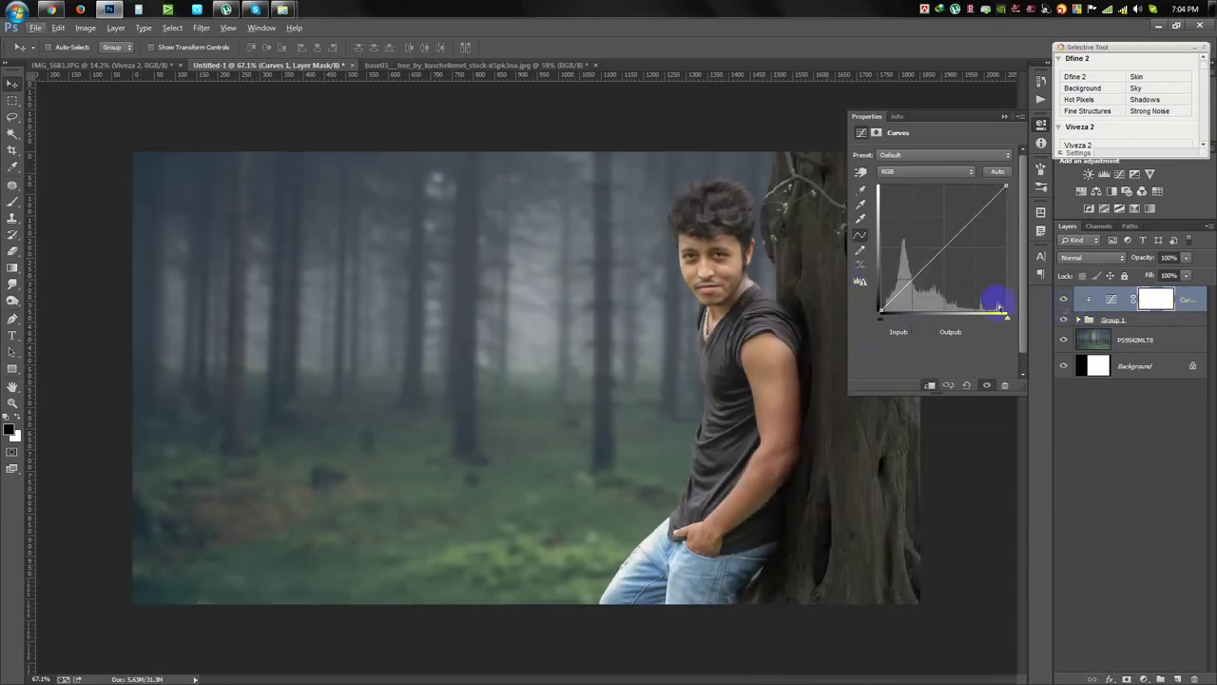
drag(876, 306, 863, 302)
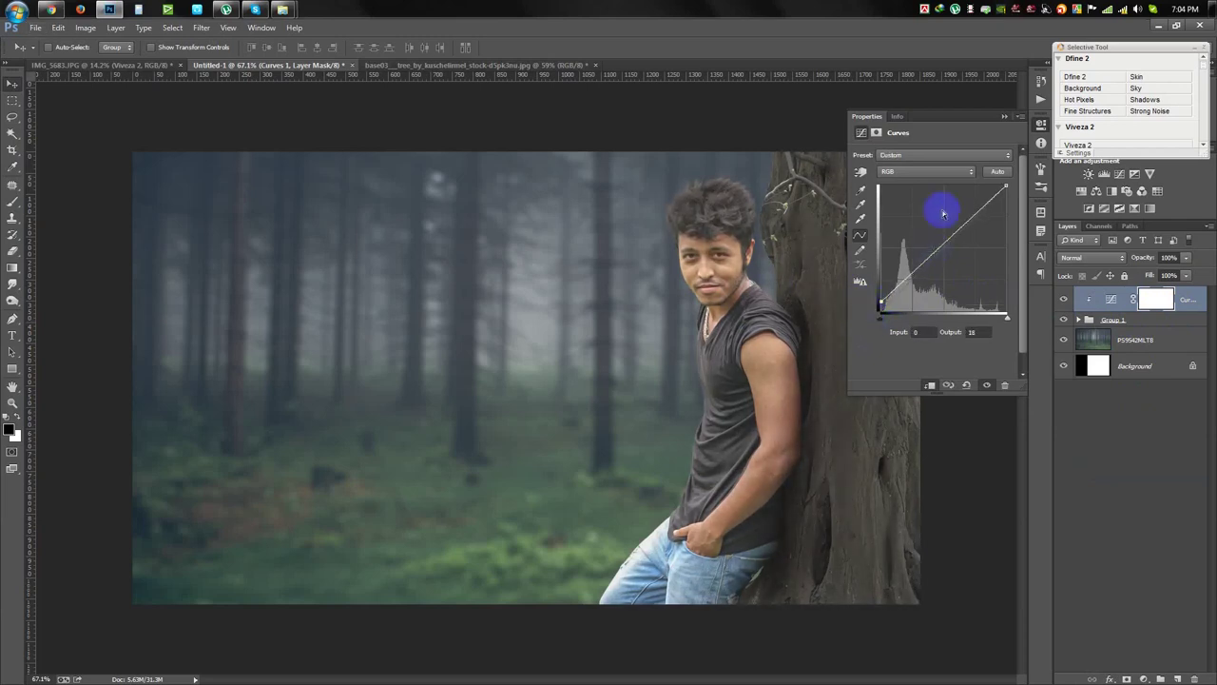
Lift the Blue shadows, lower the Blue highlights, and raise the Green midtones.
click(928, 171)
click(892, 217)
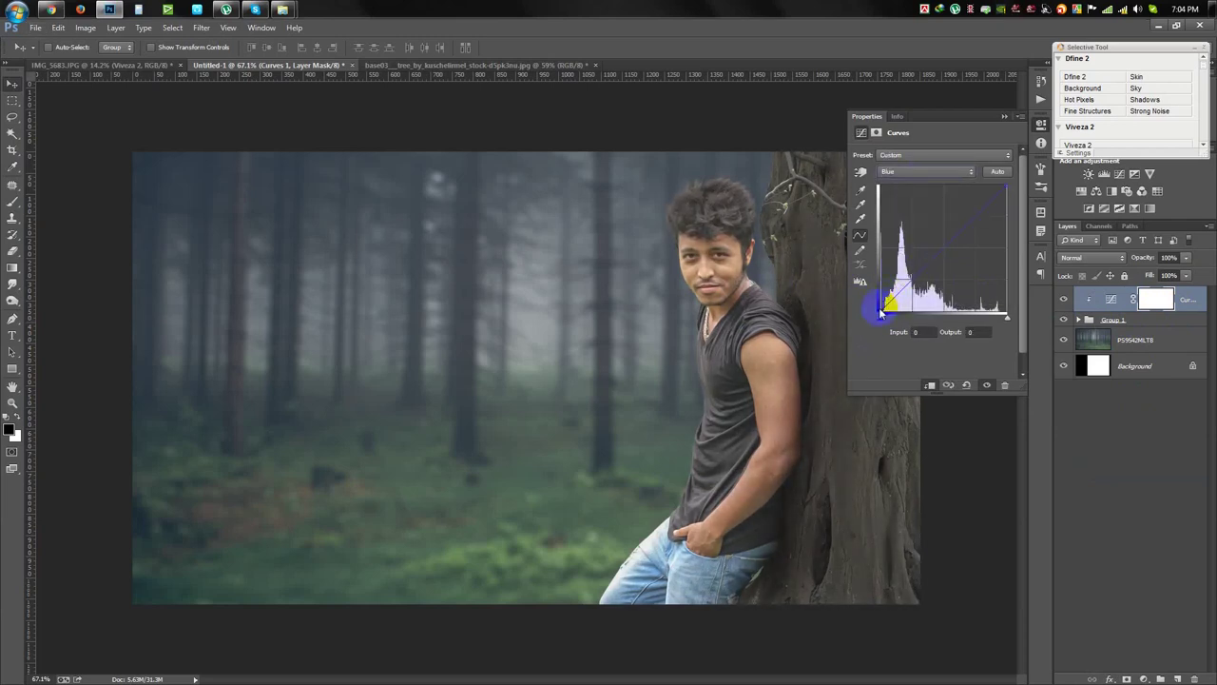
drag(877, 309, 867, 303)
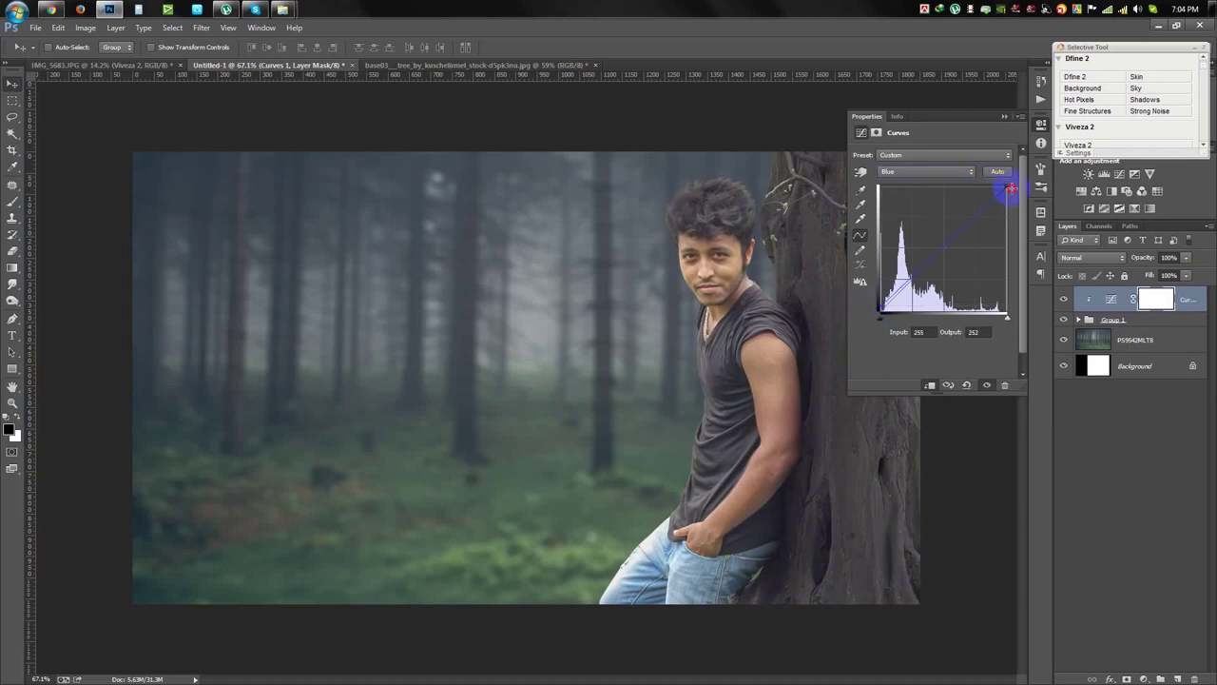
drag(1015, 191, 1019, 196)
click(918, 173)
click(900, 194)
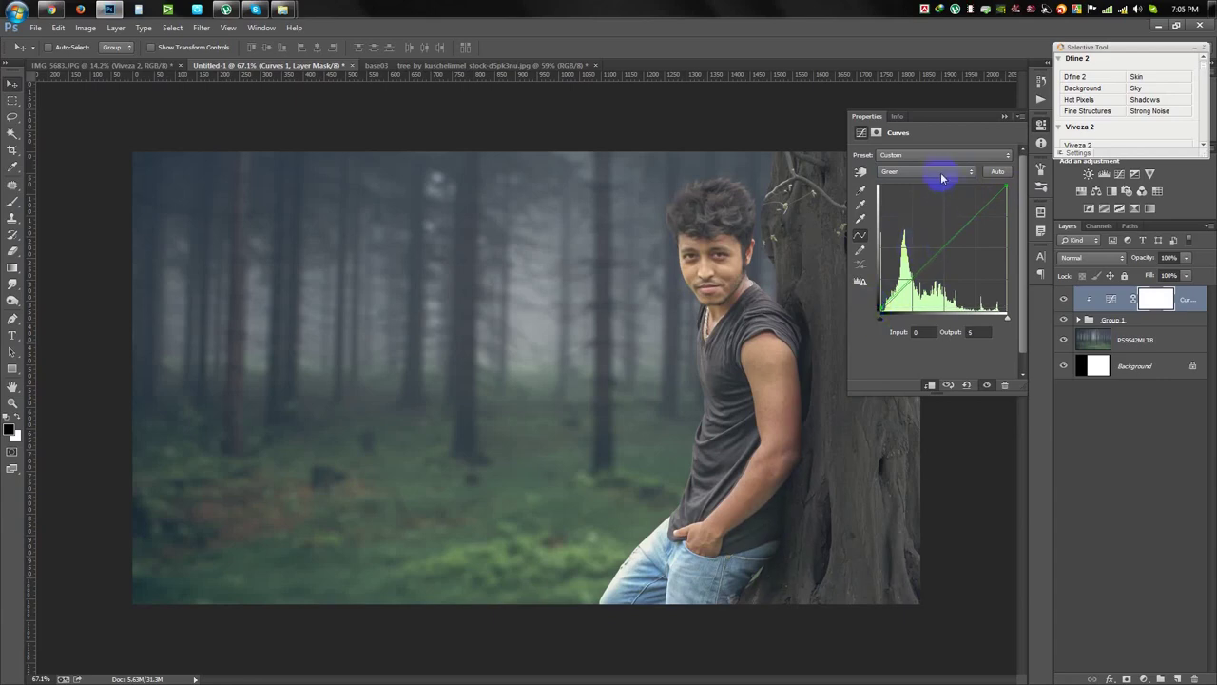
drag(915, 276, 911, 273)
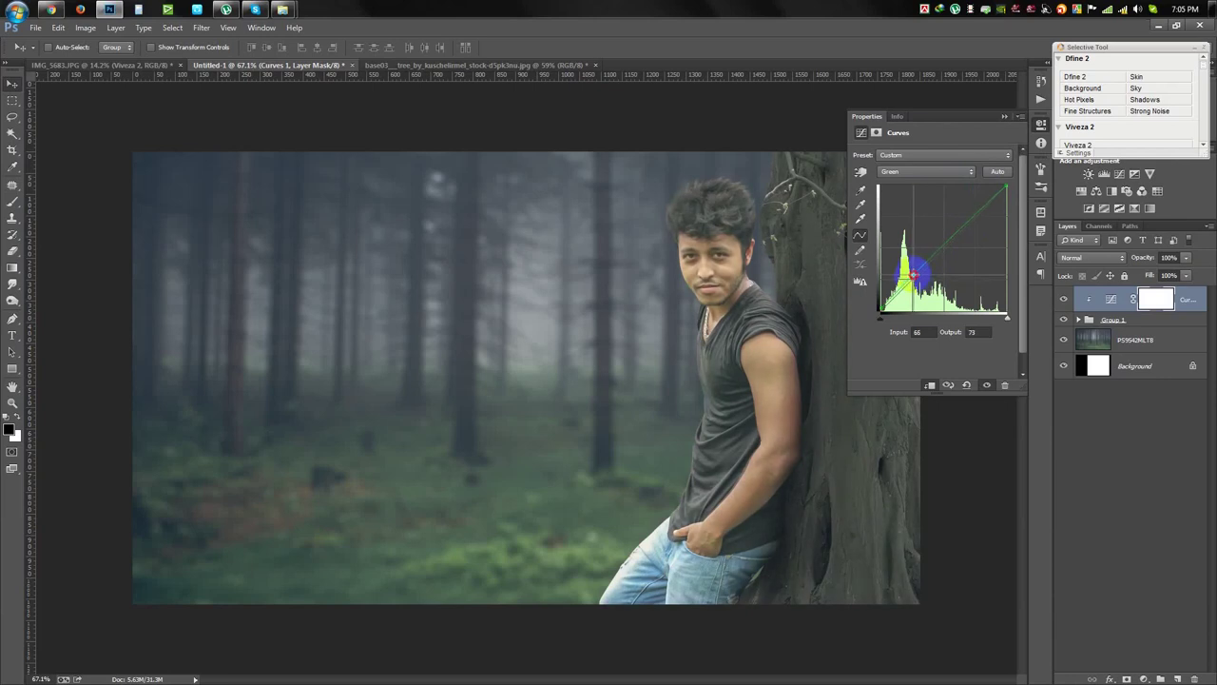
Add and nudge midpoints on the Blue curve for a cooler tint.
click(904, 172)
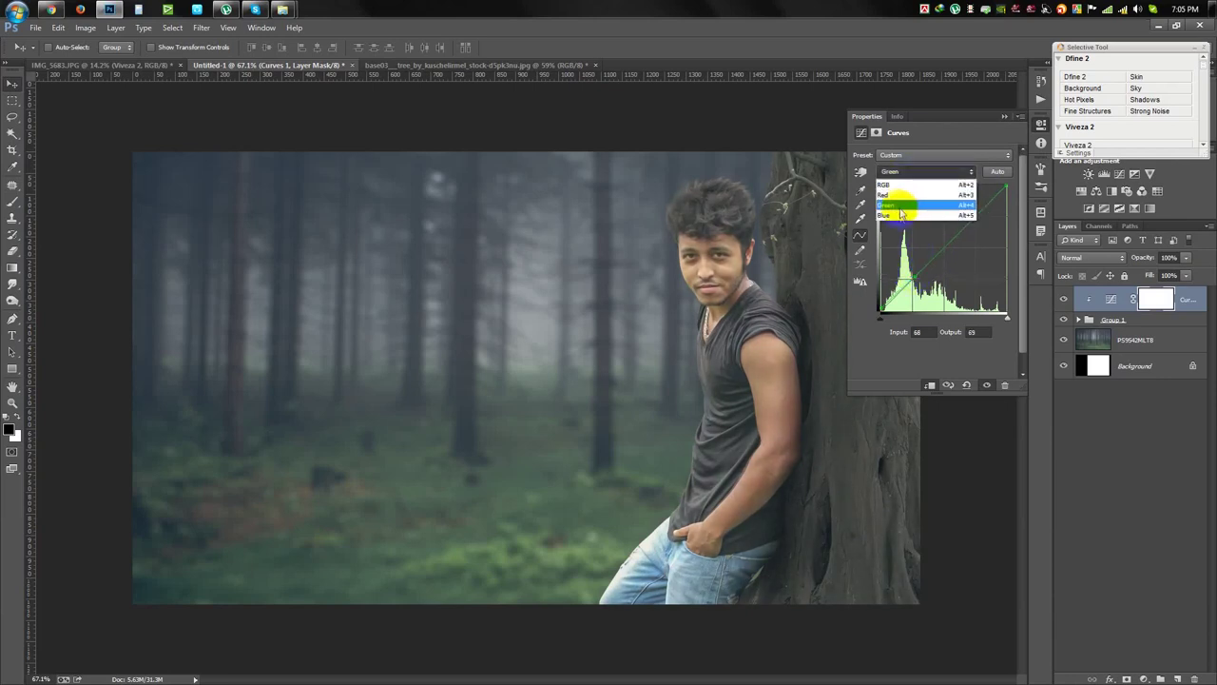
click(899, 197)
click(941, 252)
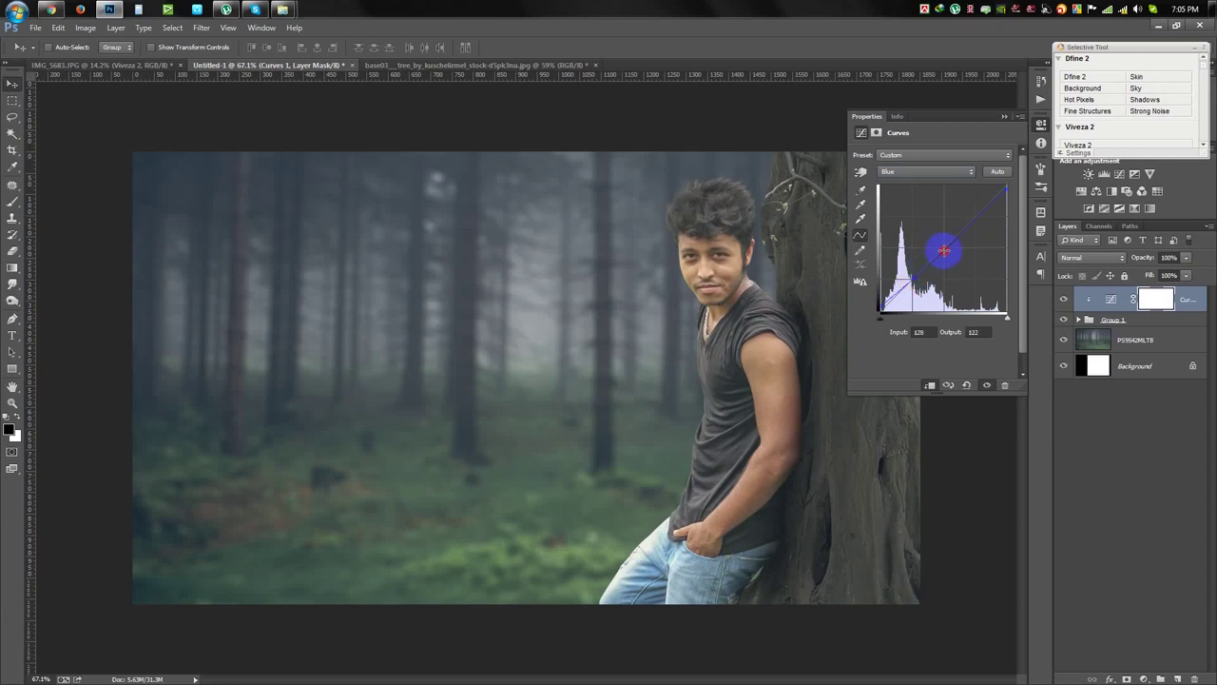
mouse_move(944, 251)
mouse_down()
mouse_move(929, 239)
mouse_move(945, 246)
mouse_up()
click(911, 277)
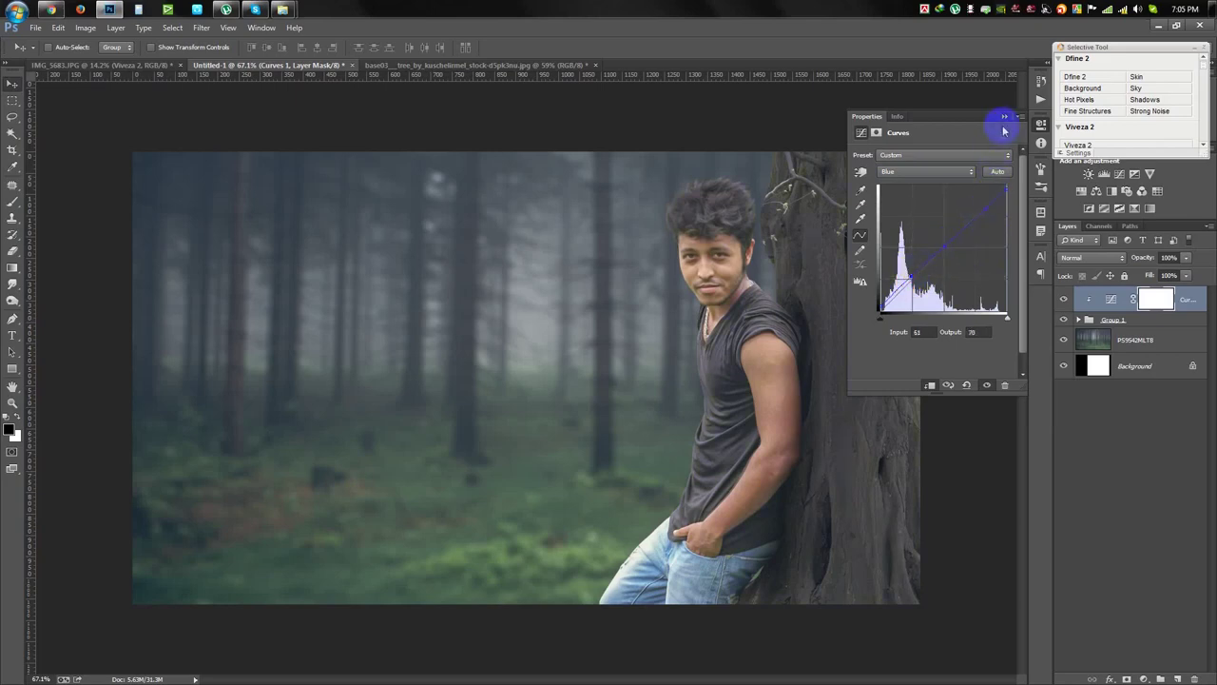
click(1004, 116)
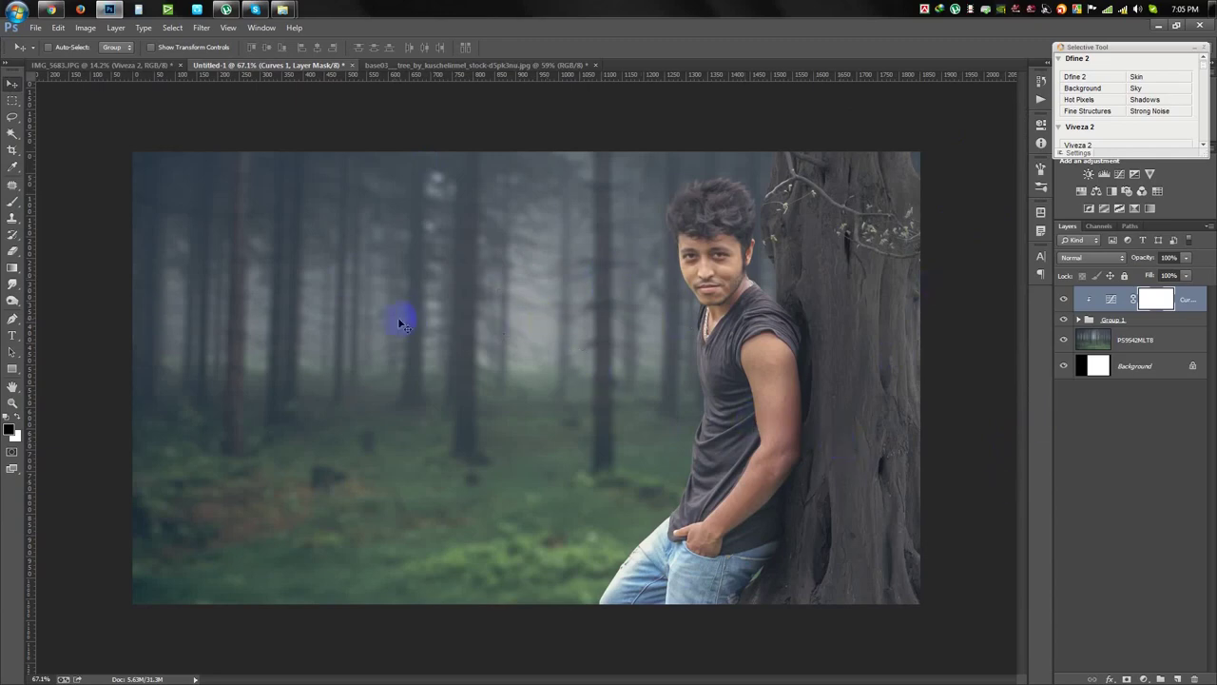
click(1131, 340)
Apply a Lens Blur to the forest layer PS9542MLTB and add a new layer above Curves 1.
click(202, 27)
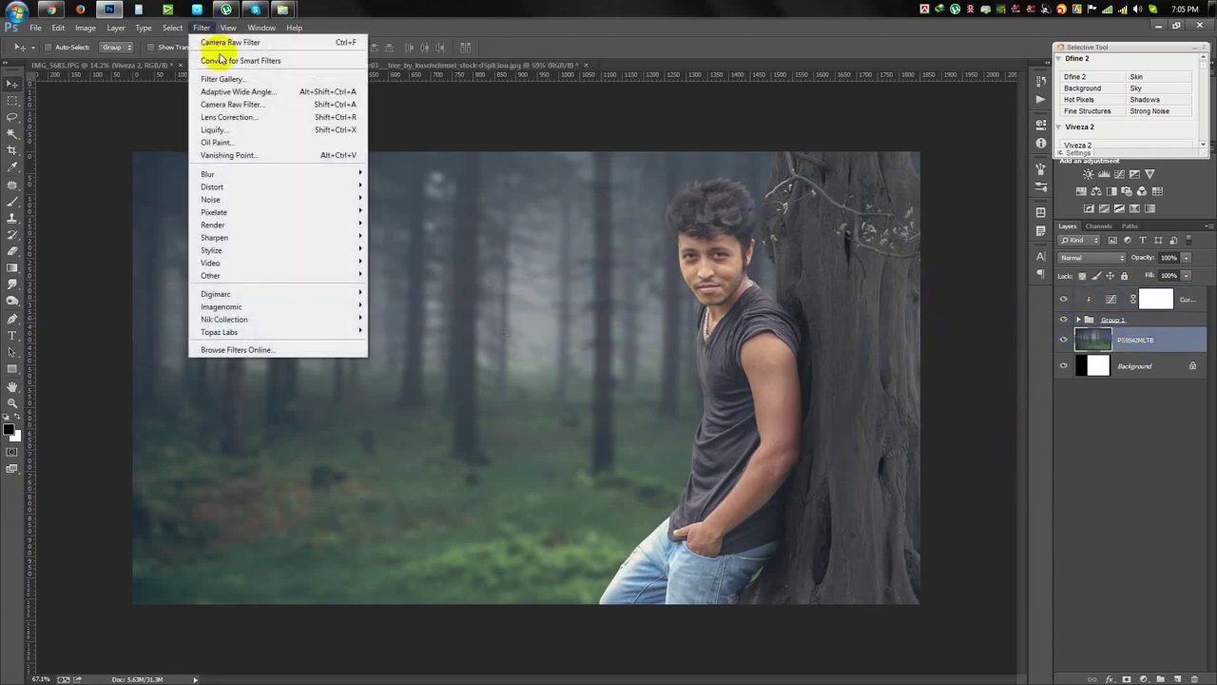
mouse_move(207, 174)
click(423, 281)
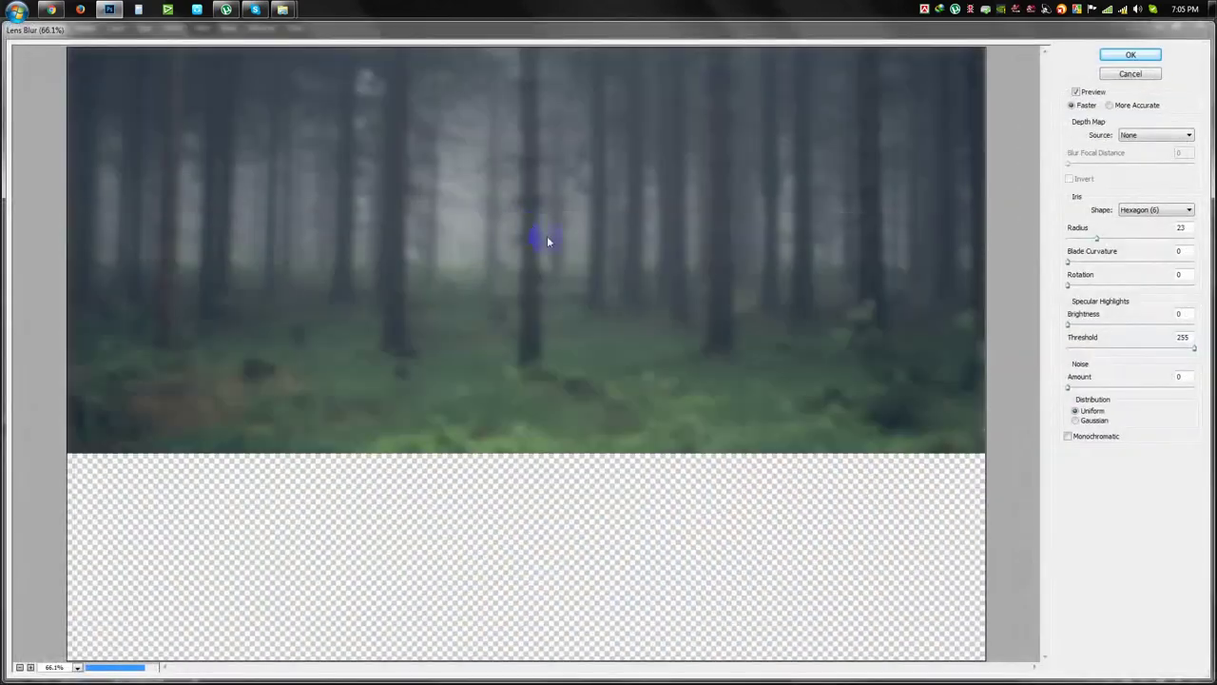
click(1130, 54)
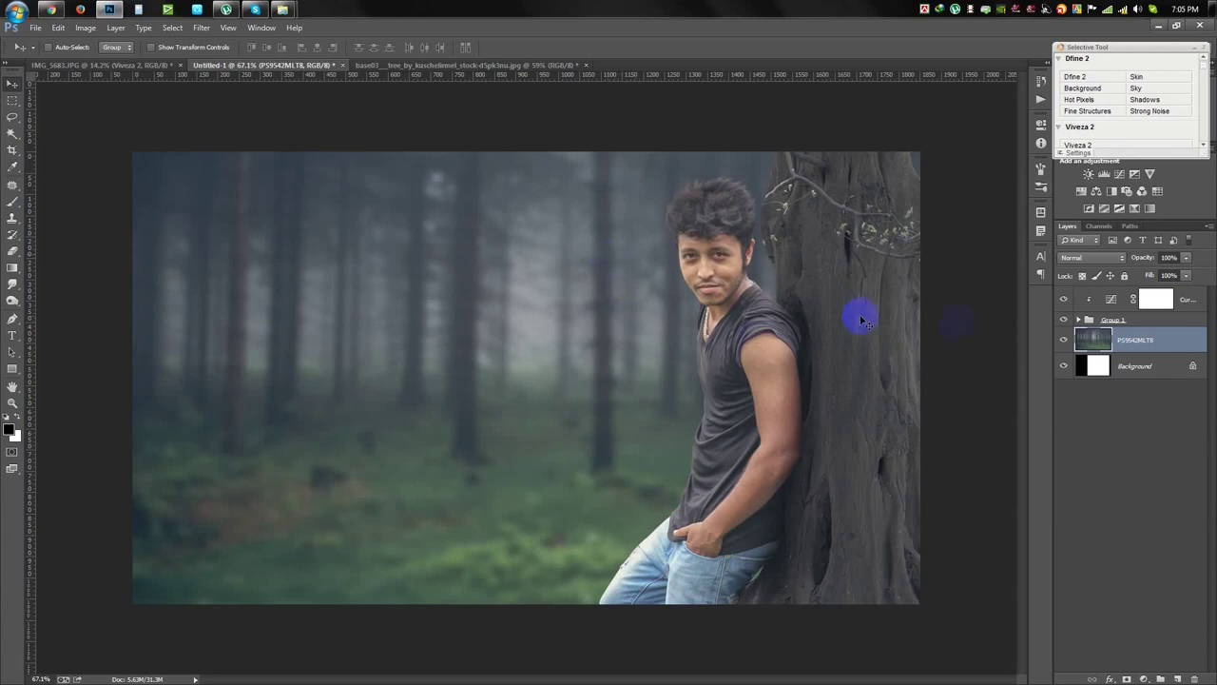
click(1194, 301)
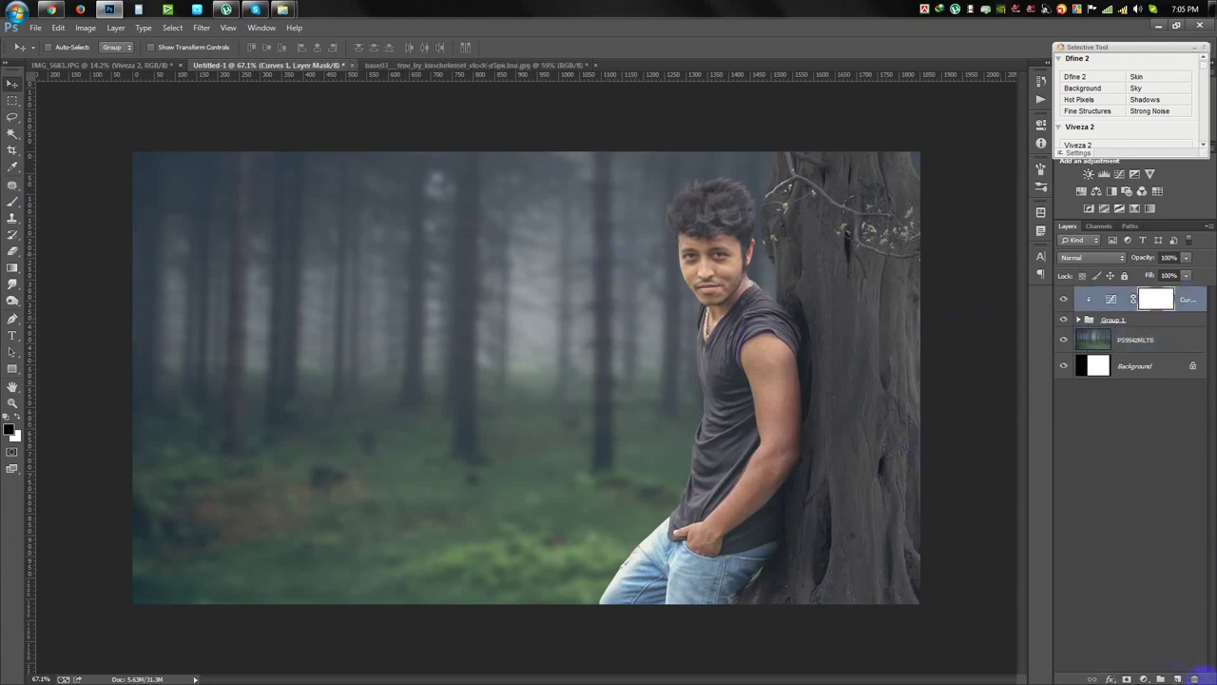
click(1177, 679)
Paint a large soft white glow, test its opacity and position, then undo it.
click(13, 202)
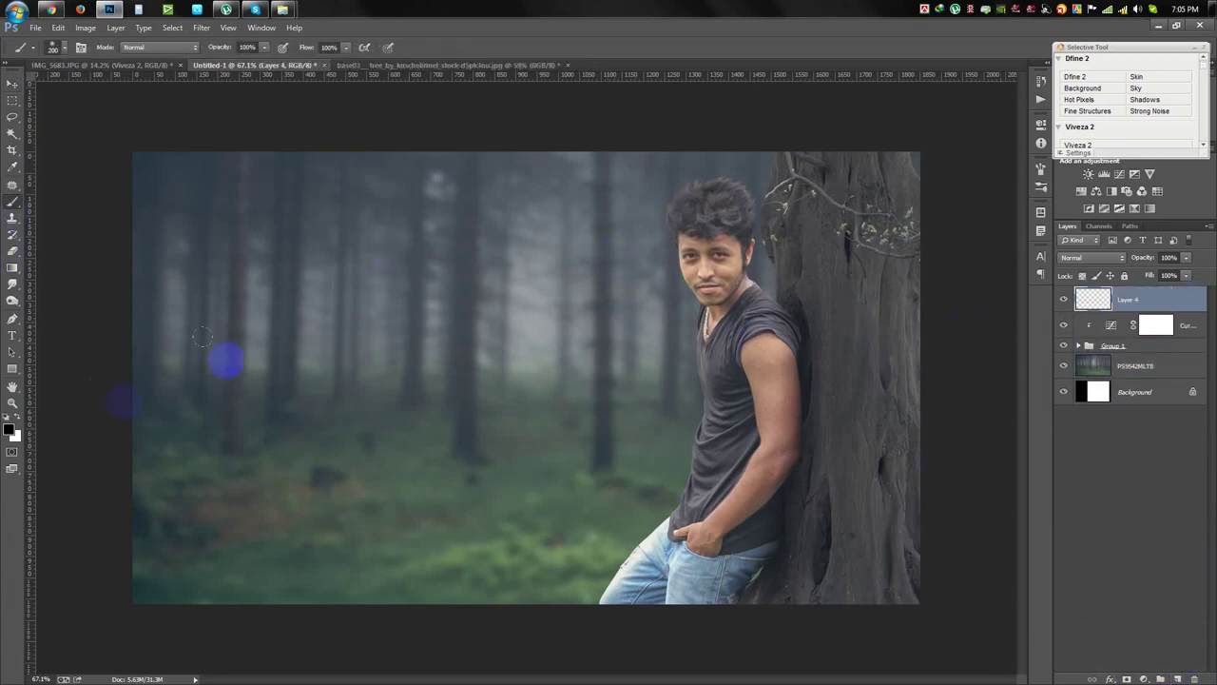
click(17, 421)
key(bracketright)
key(bracketright)
key(bracketright)
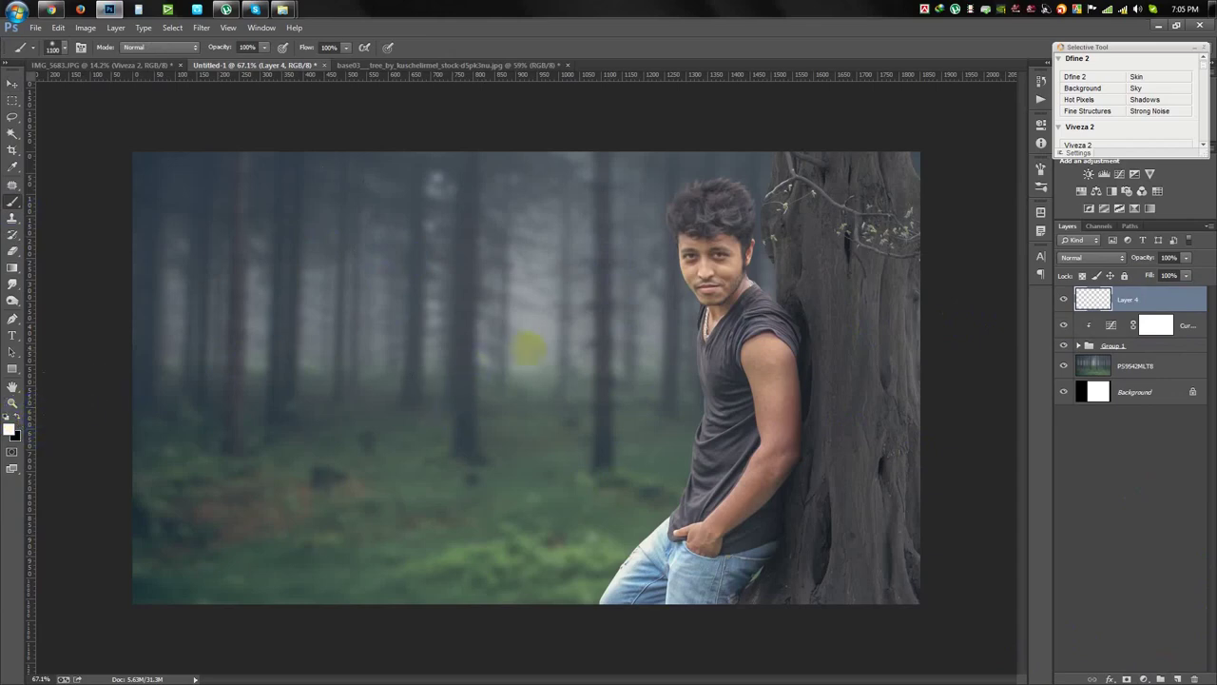
click(498, 263)
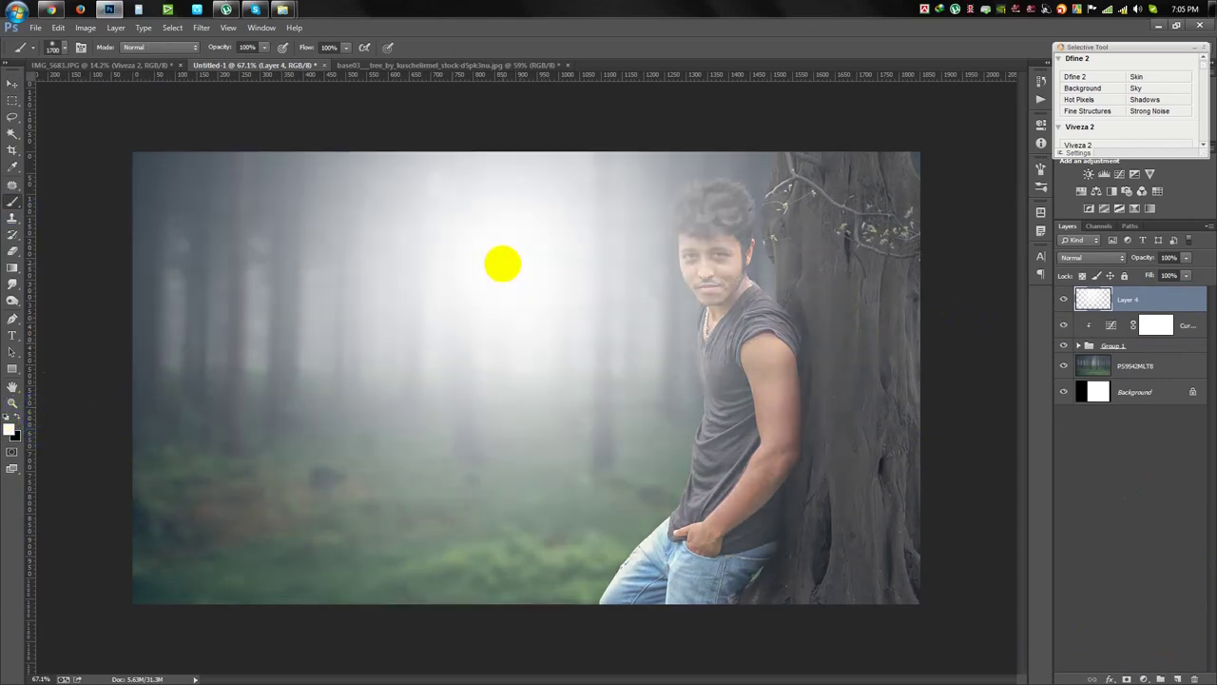
click(12, 83)
drag(1142, 260, 768, 335)
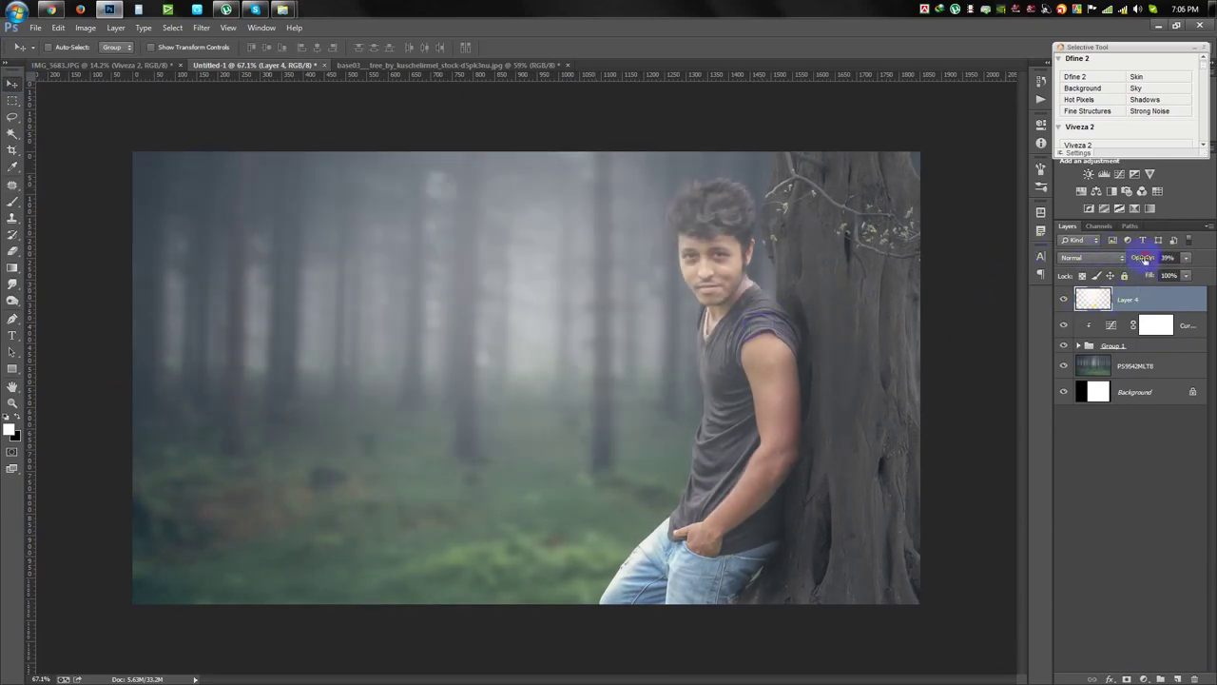
drag(1144, 258, 1189, 258)
drag(666, 333, 669, 243)
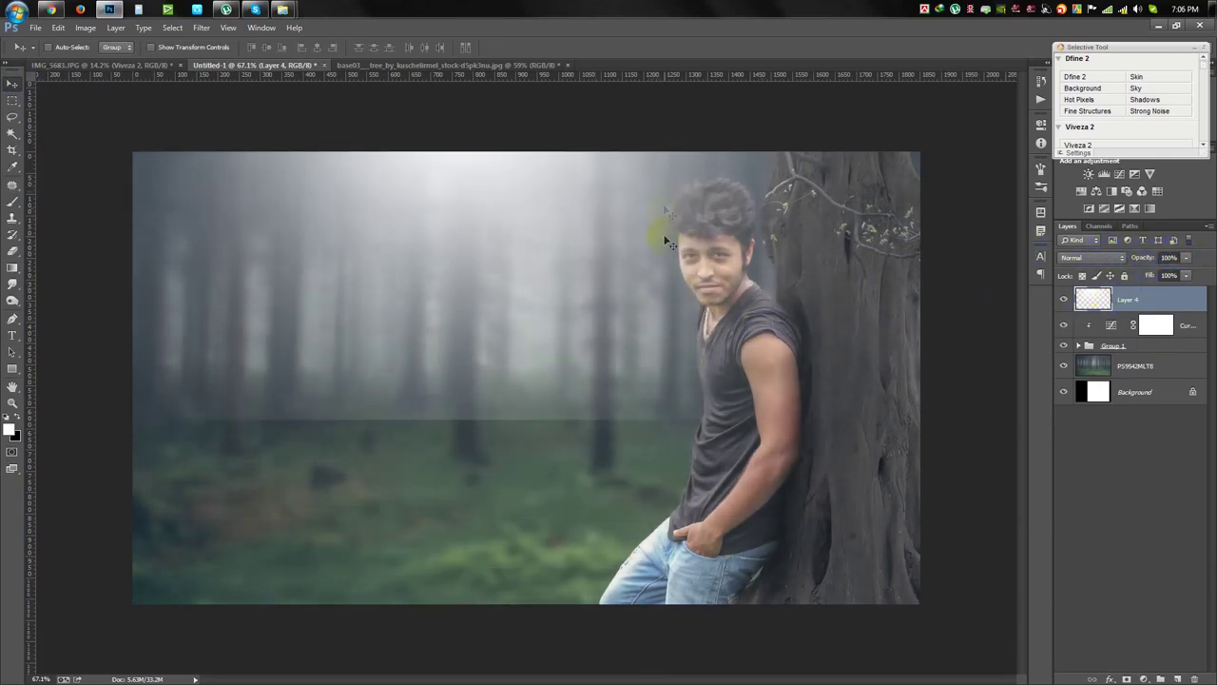
key(ctrl+z)
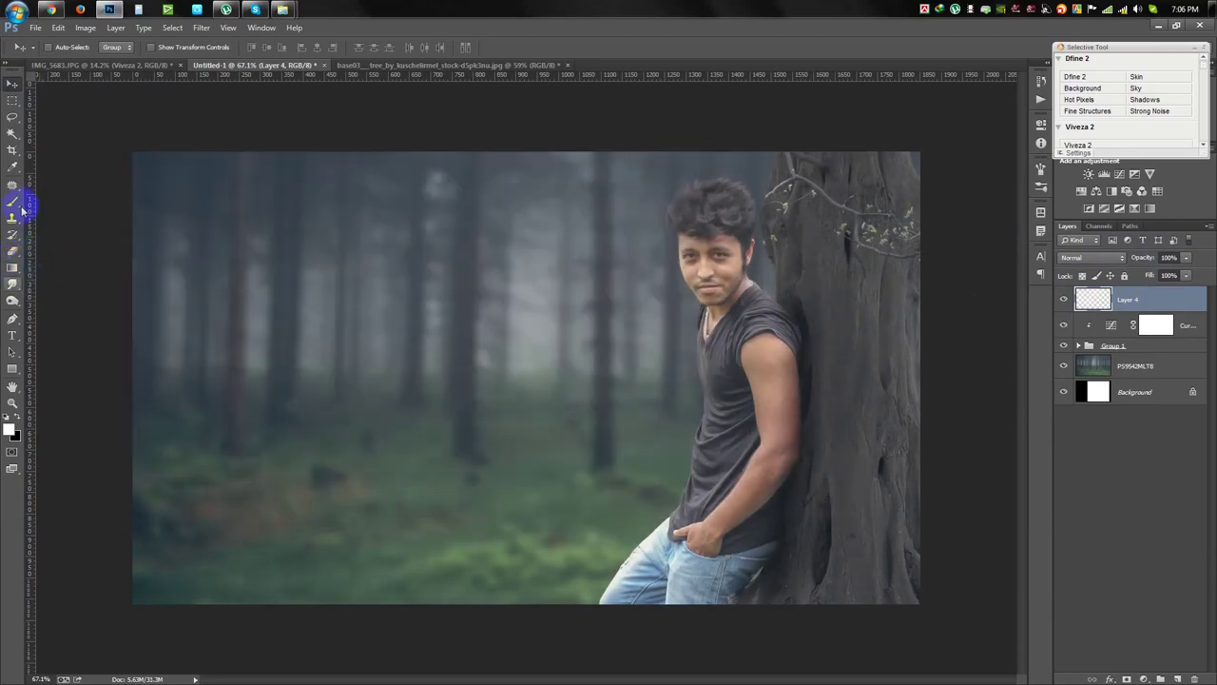
Paint a white dab and scale it to about 246% over the upper-left forest.
click(12, 202)
click(483, 365)
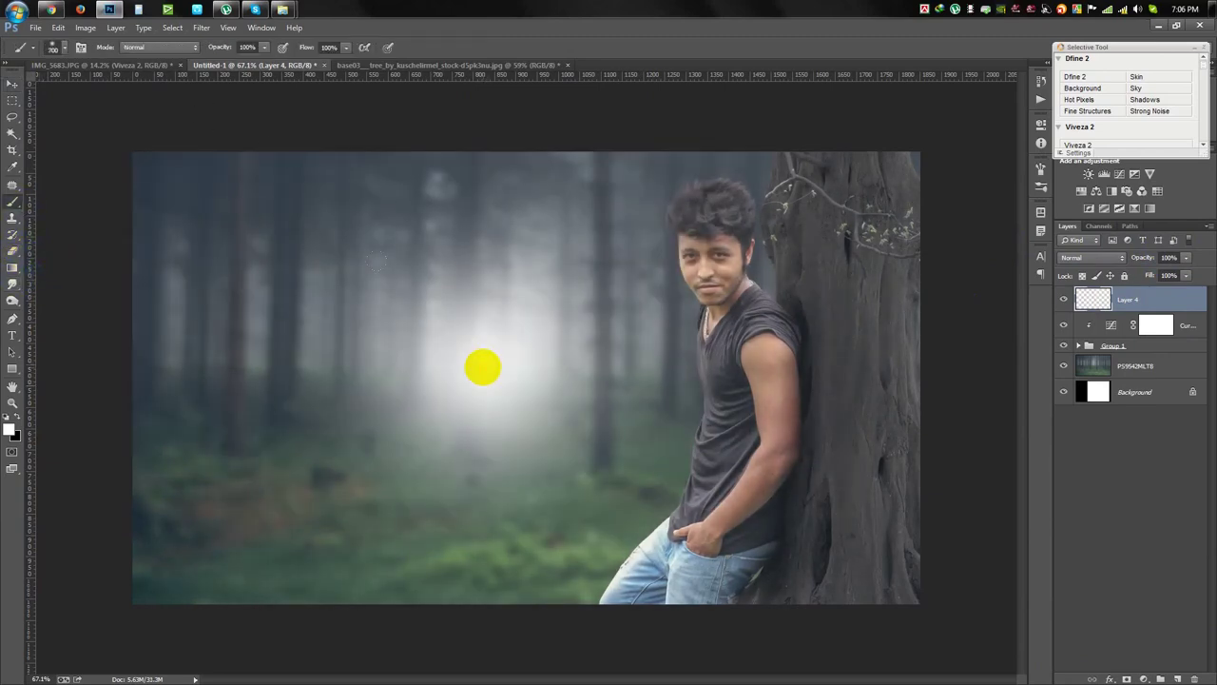
key(ctrl+t)
key(ctrl+minus)
key(ctrl+minus)
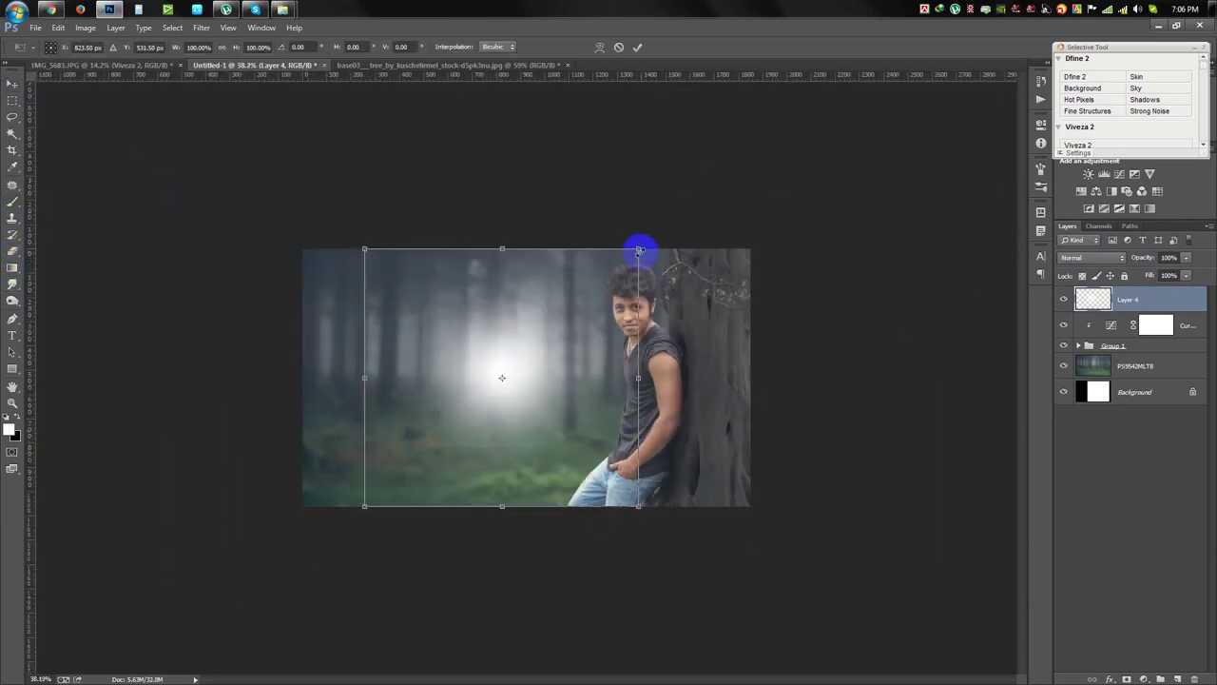
drag(638, 248, 780, 120)
drag(709, 362, 557, 198)
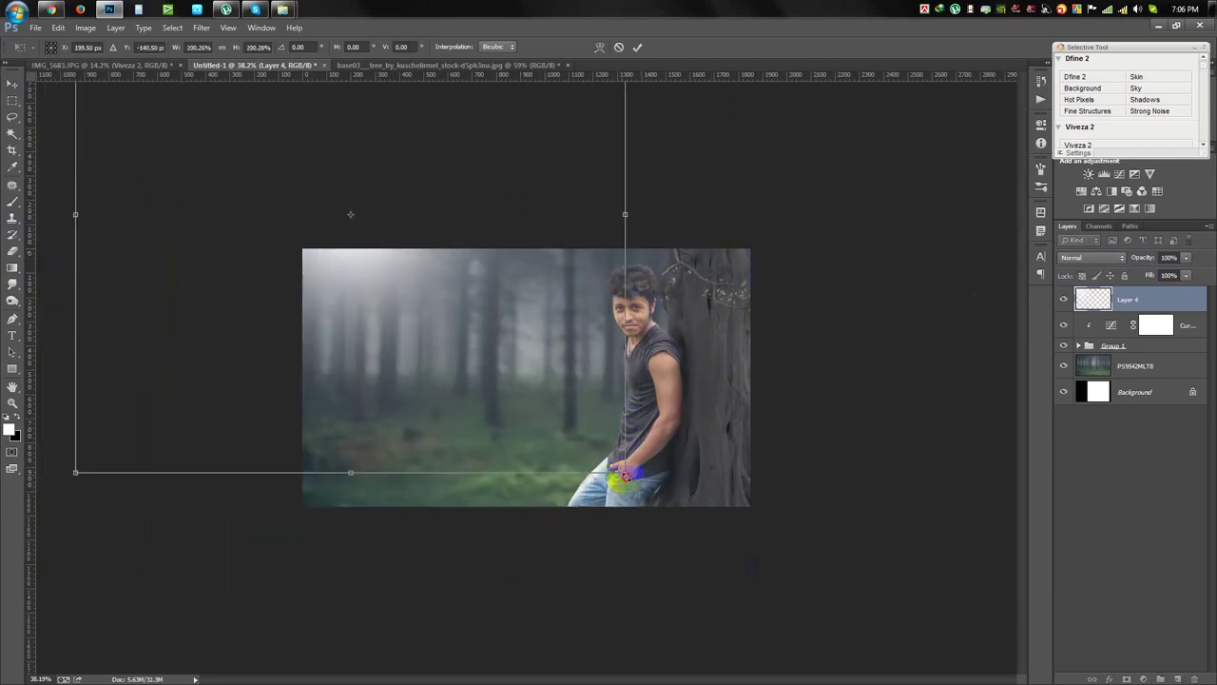
drag(624, 472, 734, 535)
mouse_move(580, 408)
mouse_down()
mouse_move(597, 429)
mouse_move(582, 414)
mouse_up()
key(Return)
Shift the fog glow left, set Layer 4 to 68% opacity, and duplicate it as Layer 4 copy.
click(16, 84)
key(ctrl+plus)
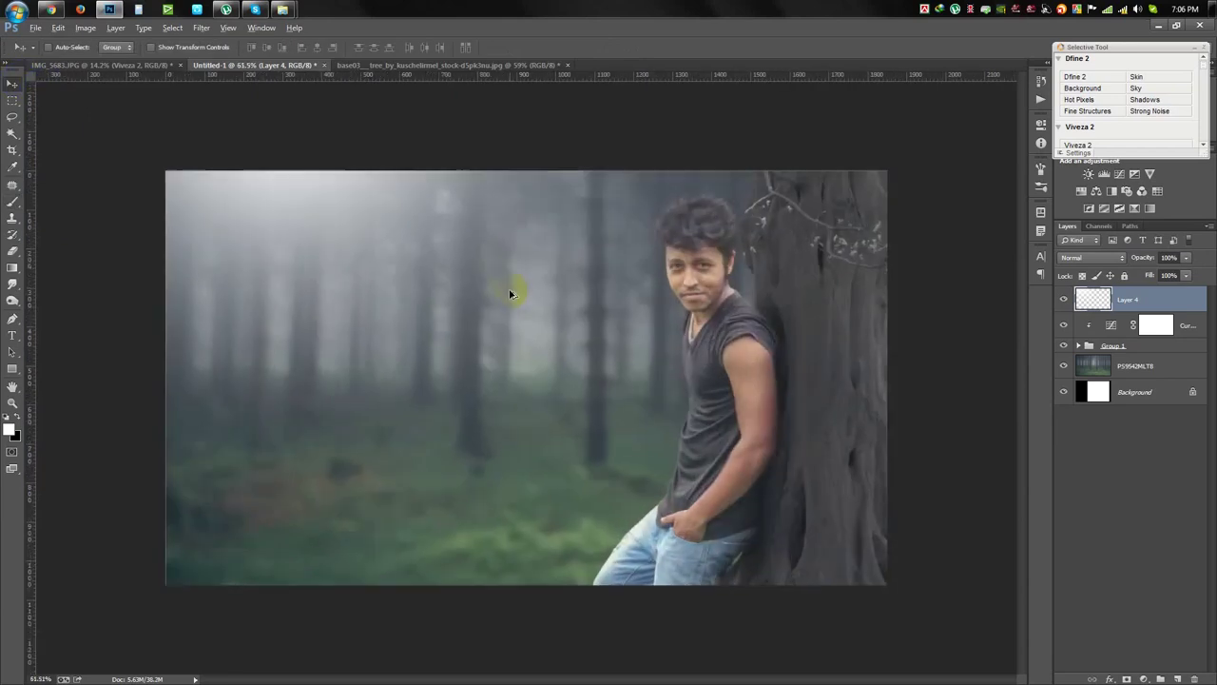
drag(482, 275, 493, 287)
drag(451, 311, 424, 360)
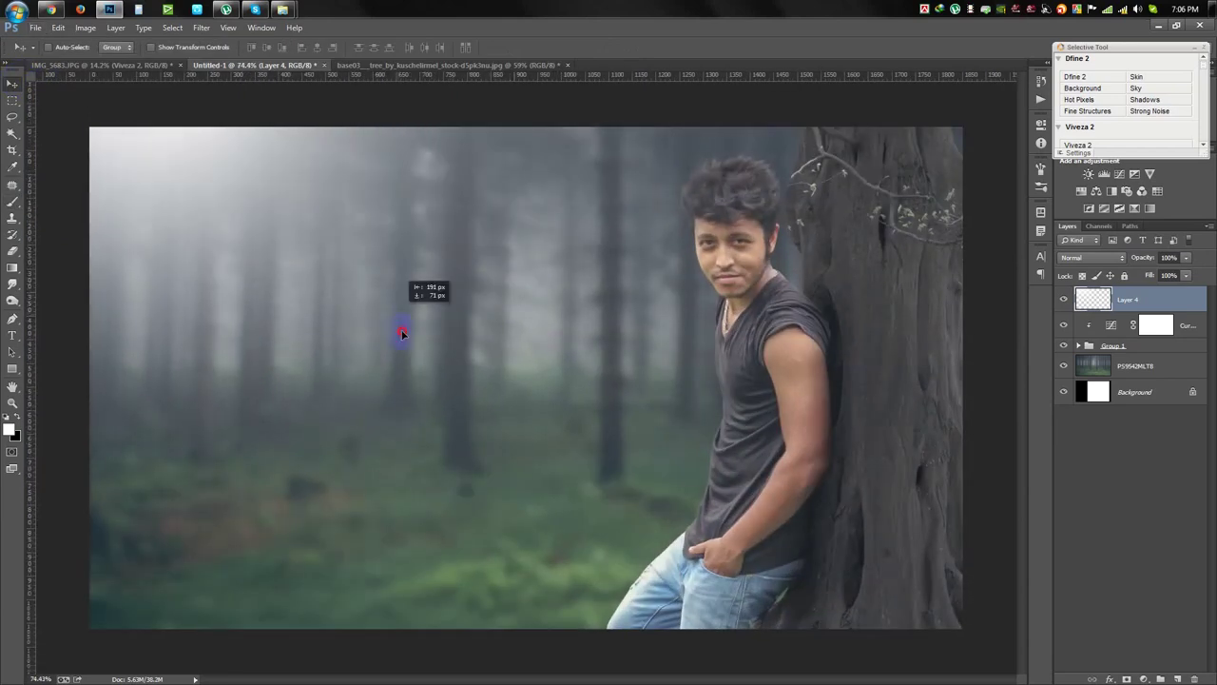
drag(1140, 262, 1124, 263)
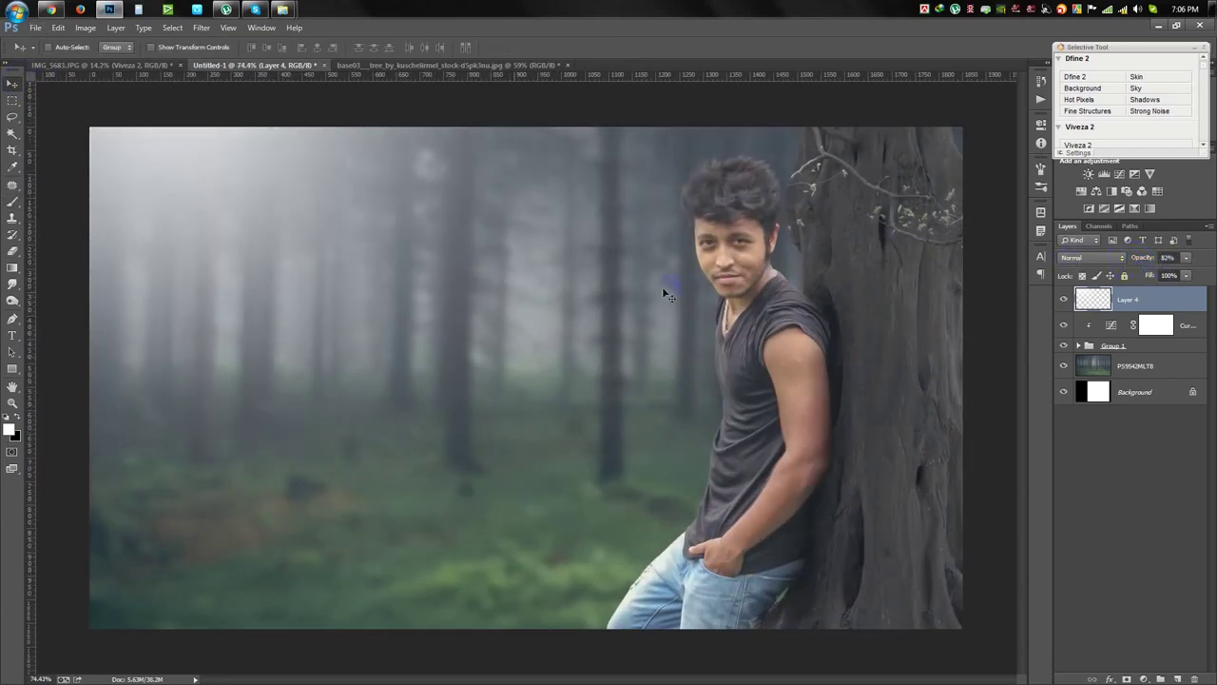
drag(662, 286, 587, 293)
drag(1138, 260, 856, 279)
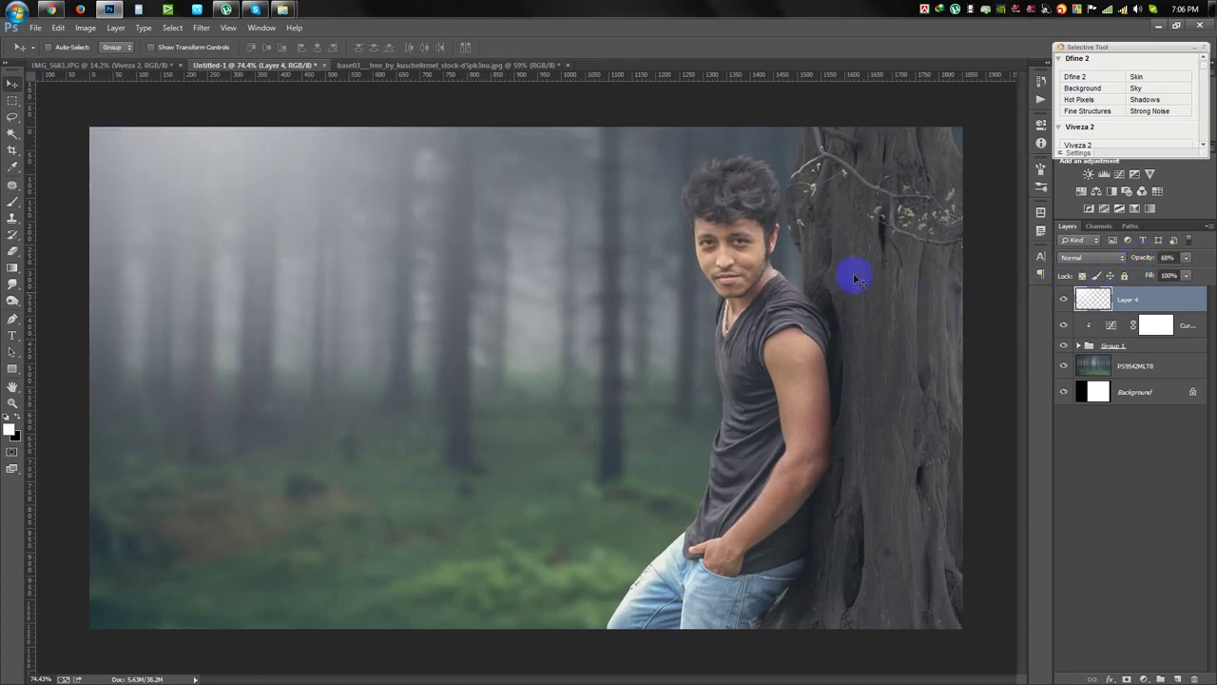
mouse_move(451, 301)
mouse_down()
mouse_move(491, 340)
mouse_move(656, 357)
mouse_move(657, 403)
mouse_up()
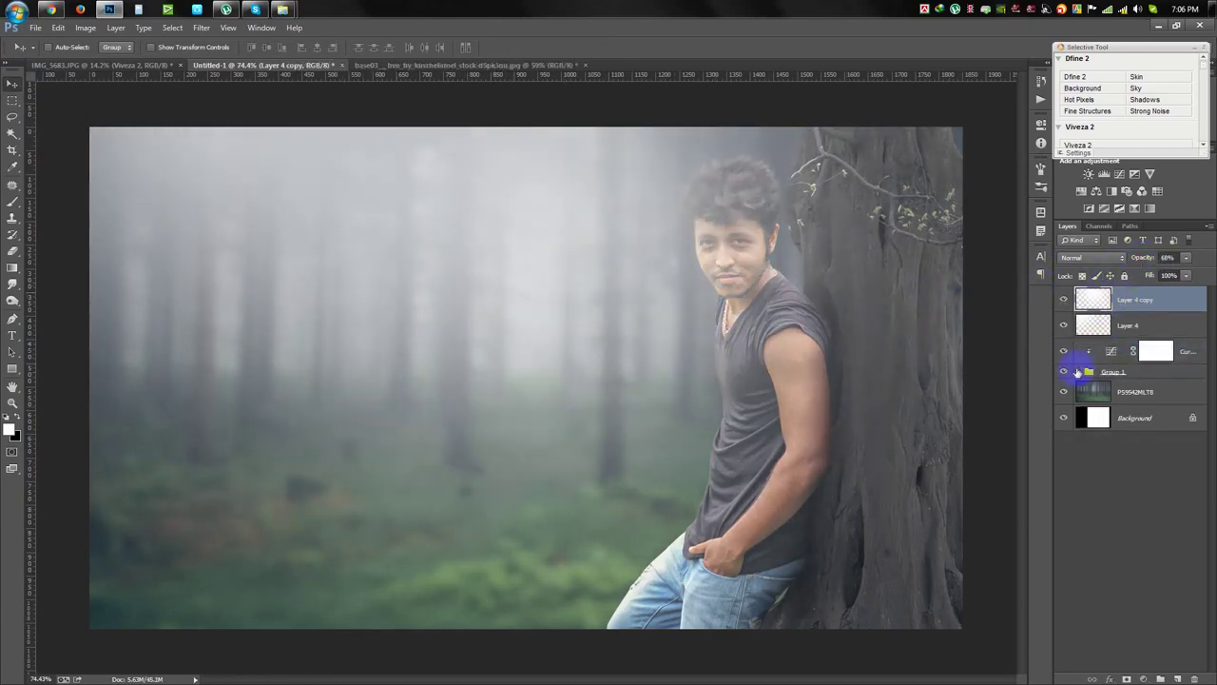
Move Layer 4 copy into Group 1 and reposition the copied fog over the face.
click(1082, 372)
drag(1093, 299, 1135, 404)
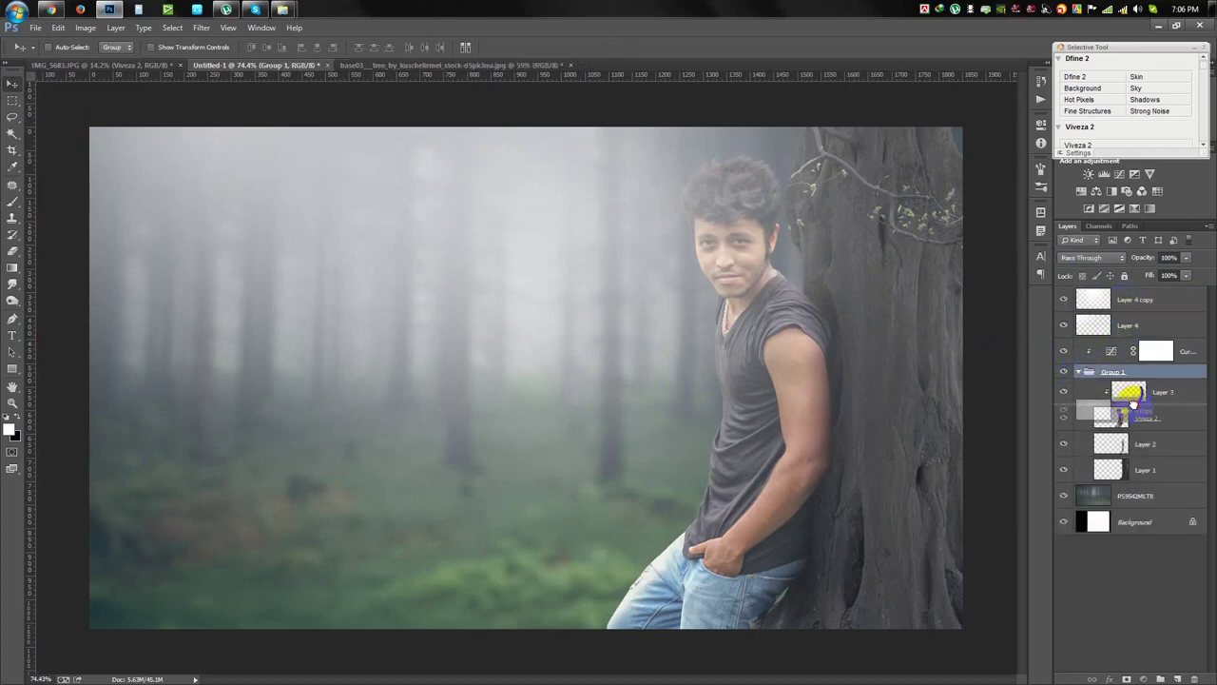
drag(833, 263, 643, 168)
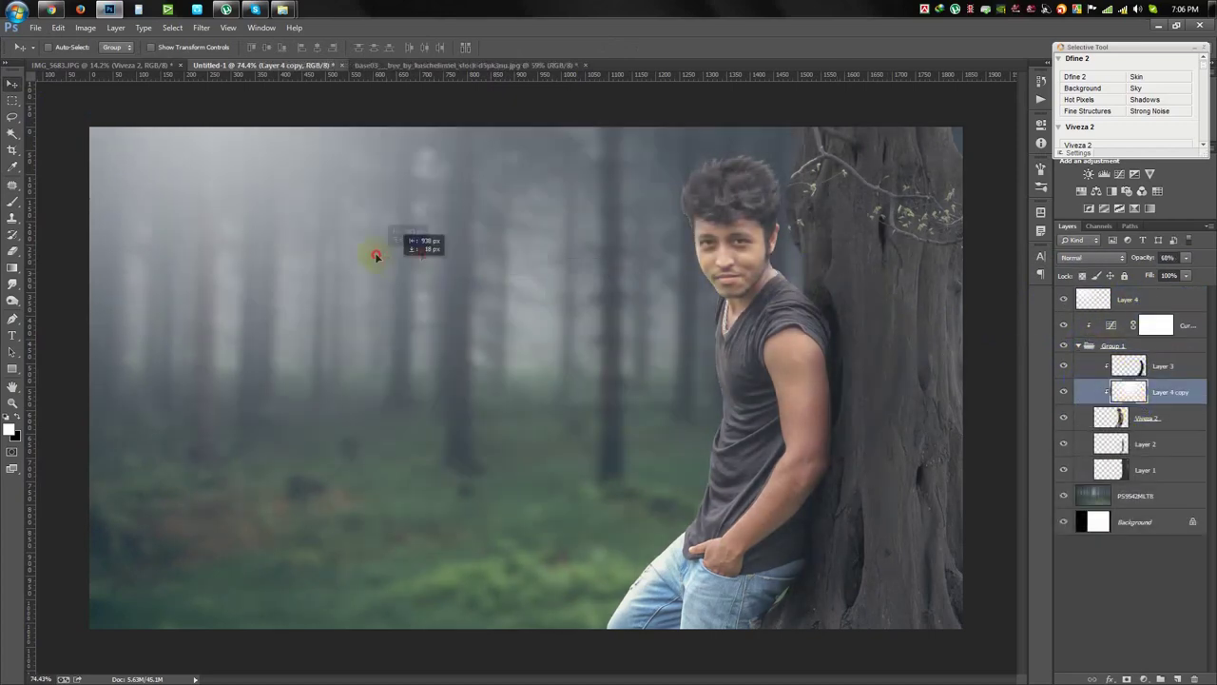
drag(643, 169, 666, 182)
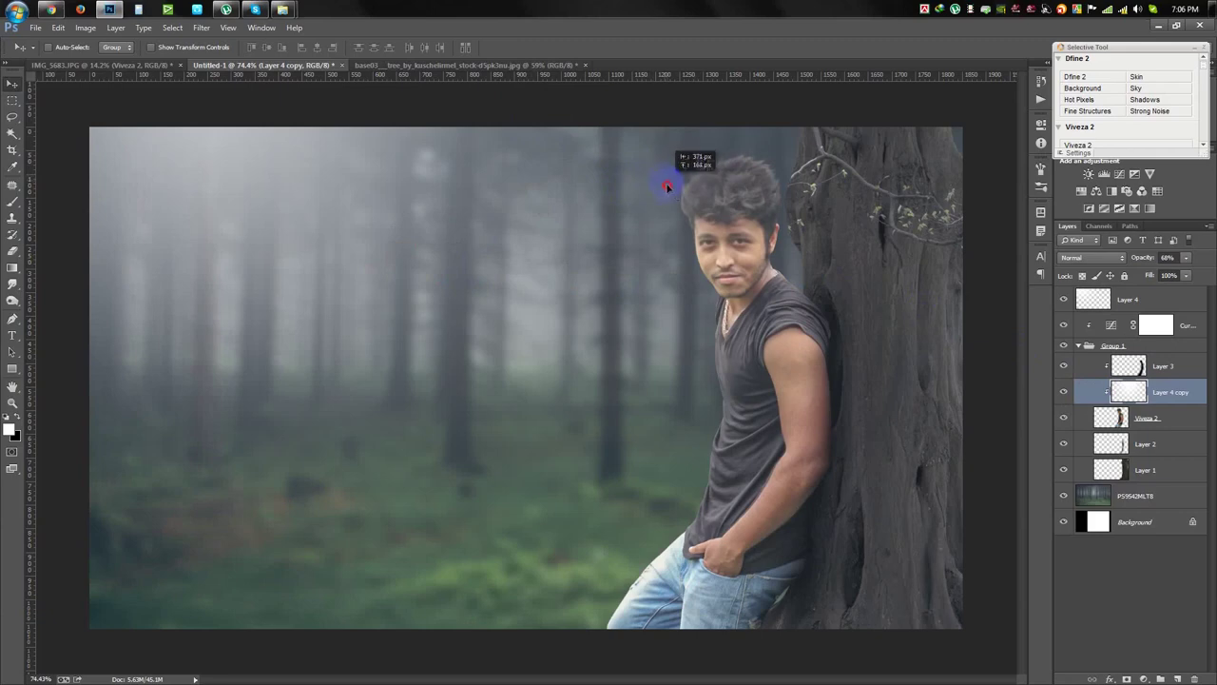
scroll(767, 202, up, 3)
drag(741, 284, 809, 324)
Replace the fog copy with a new clipped Layer 5 and paint soft white over the hair and shirt.
click(1193, 677)
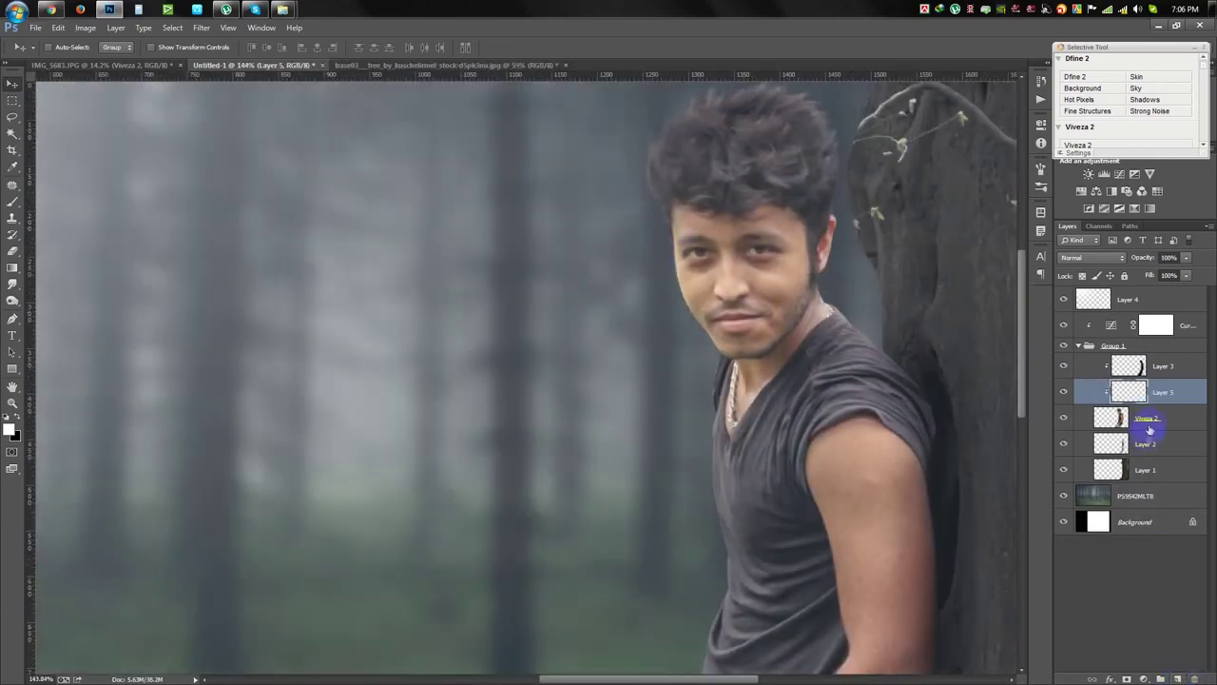
click(12, 201)
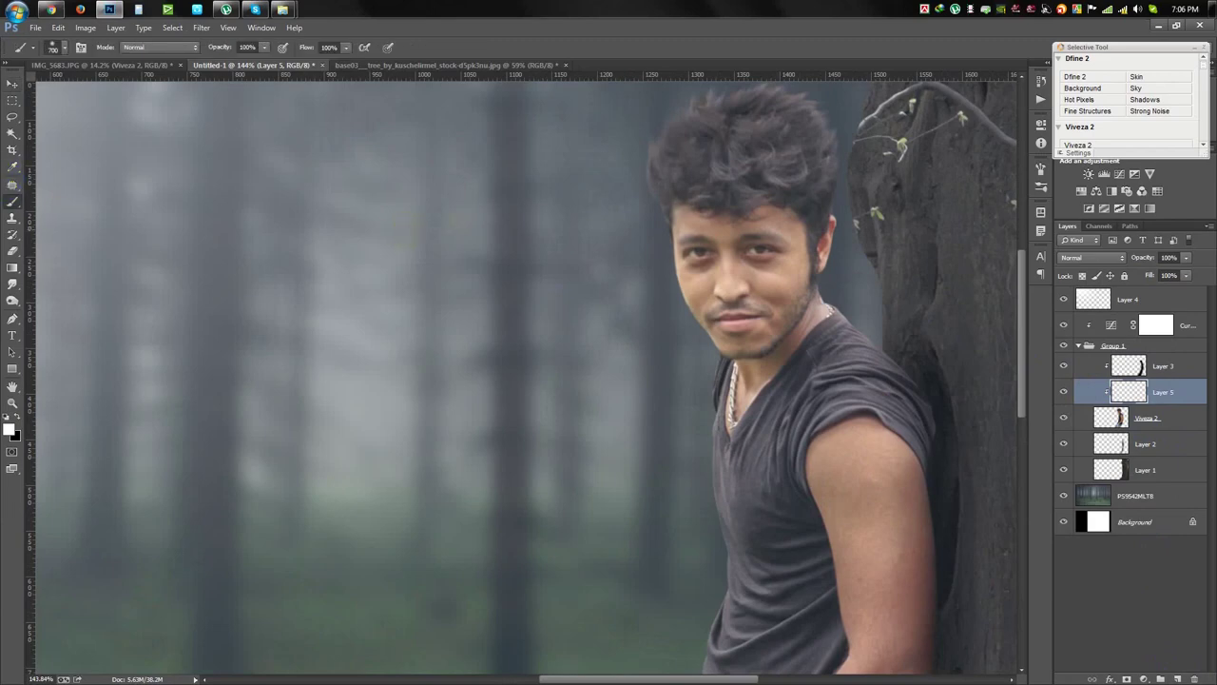
scroll(540, 285, up, 2)
scroll(571, 267, up, 1)
mouse_move(652, 155)
mouse_down()
mouse_move(619, 394)
mouse_move(684, 651)
mouse_up()
scroll(646, 516, down, 2)
scroll(619, 620, down, 1)
scroll(576, 524, down, 3)
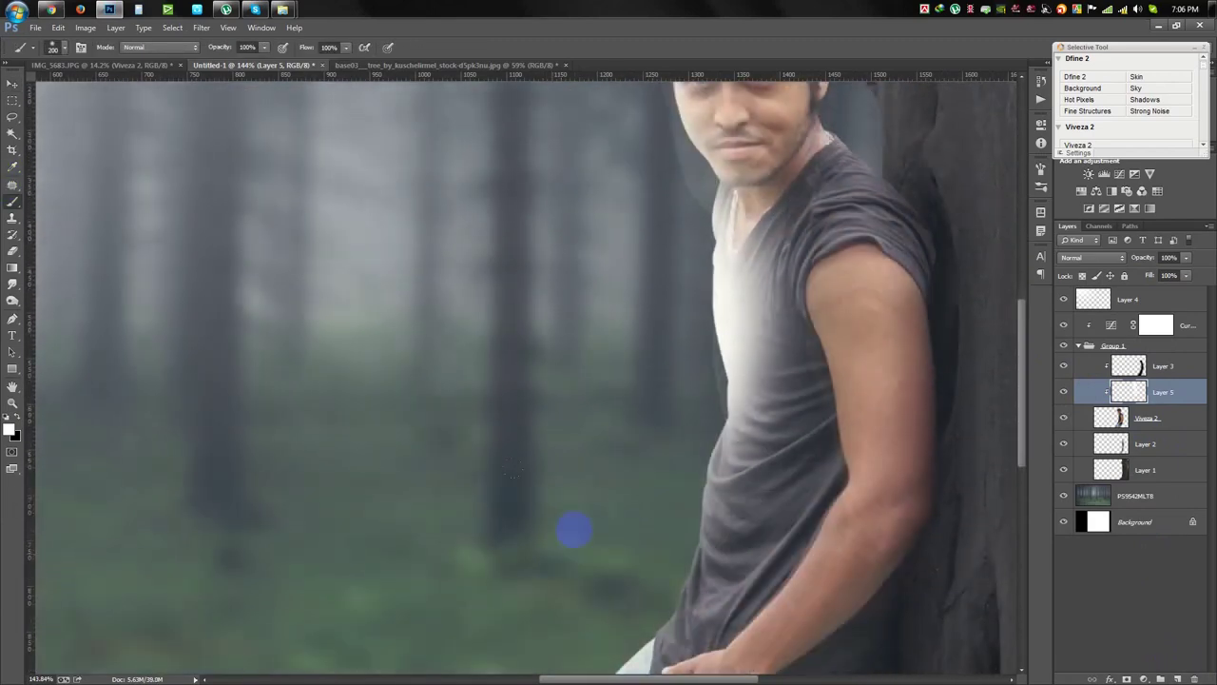
scroll(553, 568, down, 1)
scroll(542, 504, down, 2)
scroll(429, 517, up, 4)
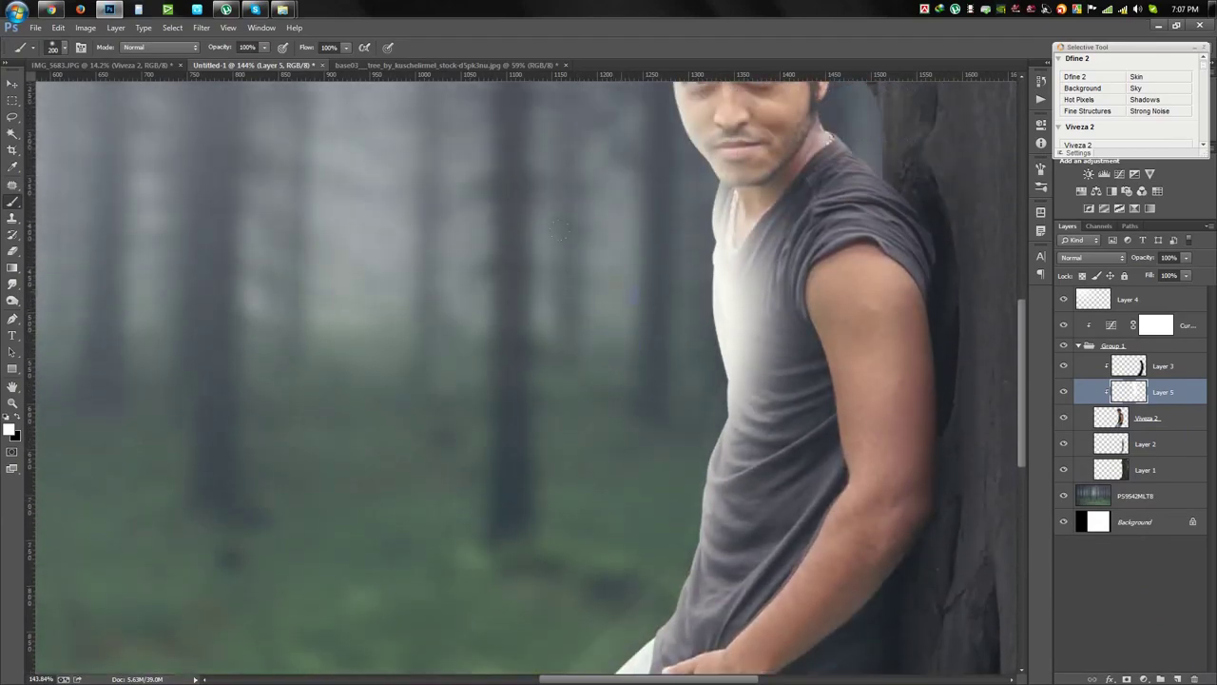
scroll(623, 300, up, 3)
scroll(623, 300, up, 1)
Set Layer 5 to 16% opacity and toggle it to compare the glow.
drag(1138, 259, 1096, 258)
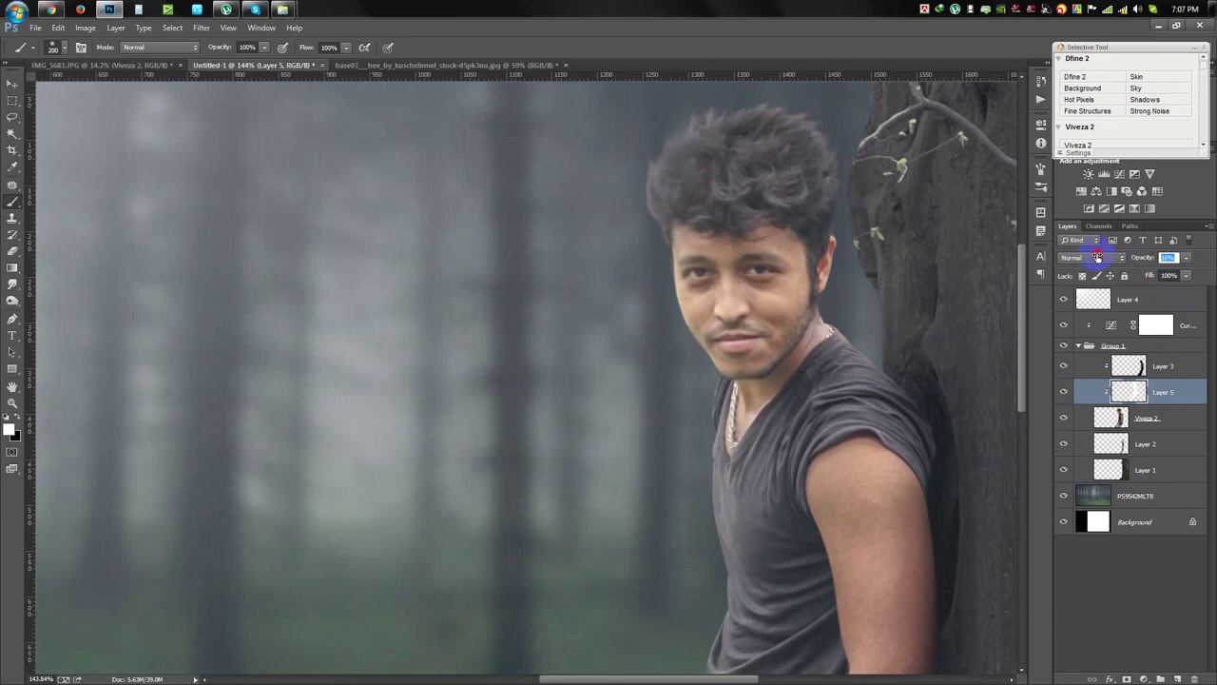
click(1065, 392)
click(1065, 392)
click(1065, 392)
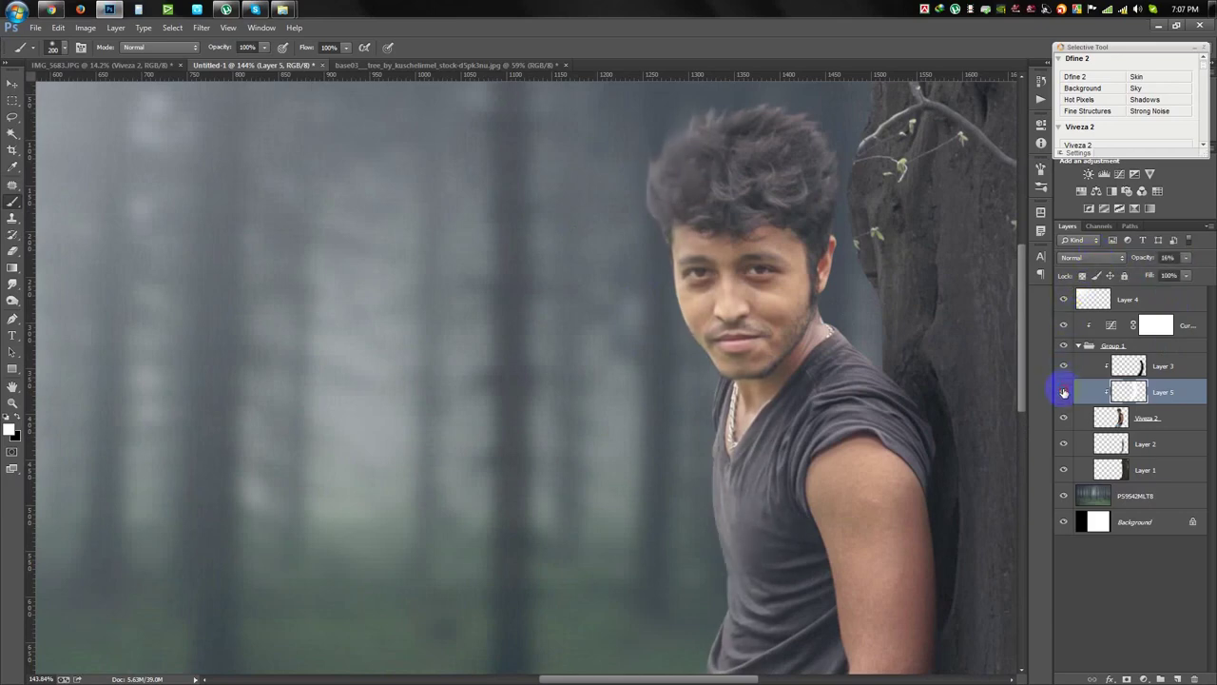
click(13, 85)
scroll(443, 285, down, 3)
scroll(413, 296, up, 2)
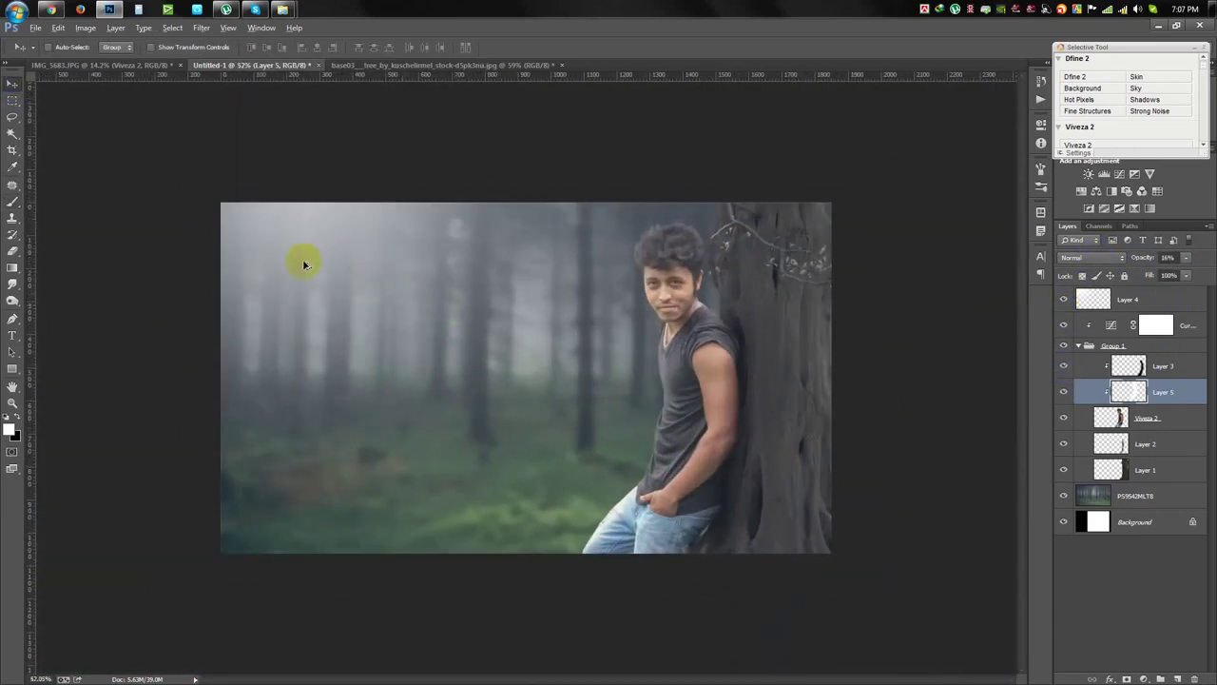
Raise the fog layer (Layer 4) to 73% opacity and nudge its position.
scroll(580, 266, up, 1)
click(1128, 299)
drag(1141, 258, 1144, 259)
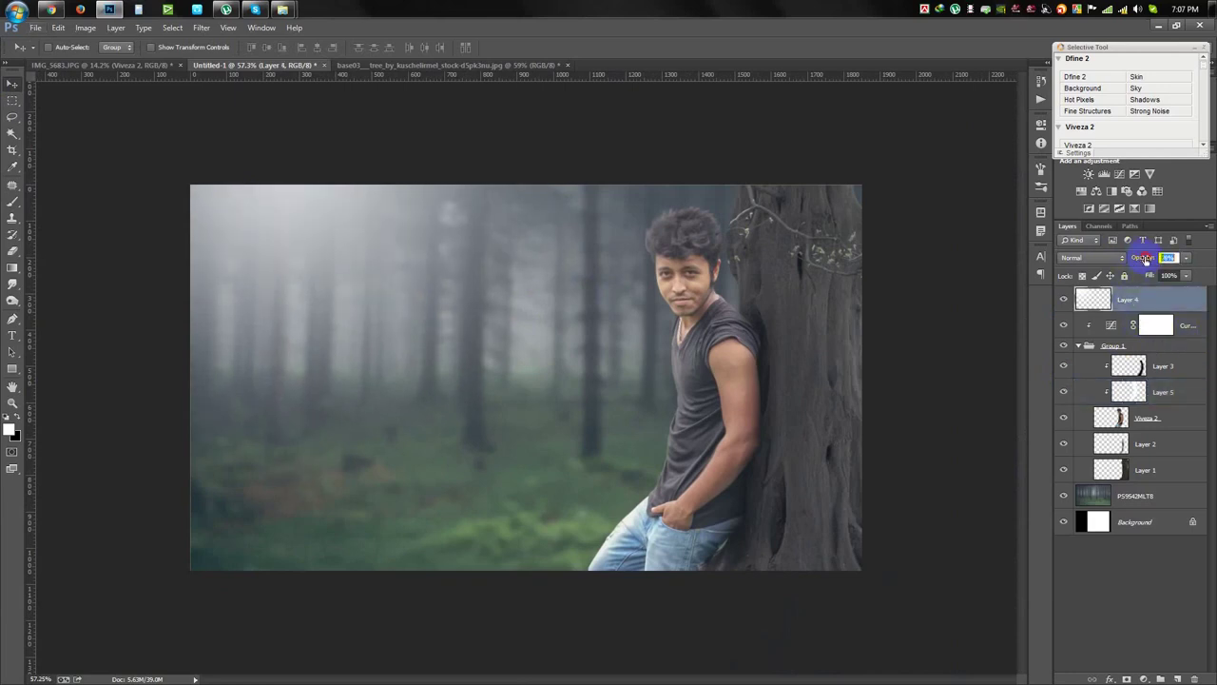
drag(628, 284, 603, 285)
key(ctrl+z)
mouse_move(590, 335)
mouse_down()
mouse_move(568, 348)
mouse_move(592, 326)
mouse_up()
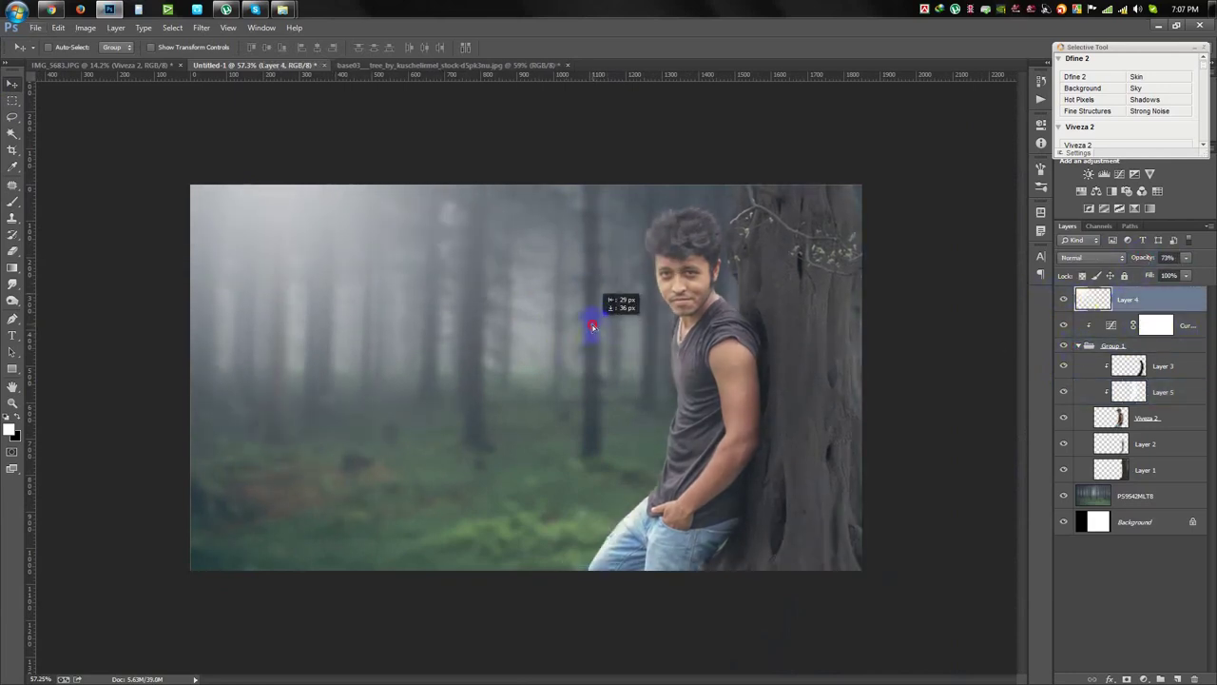
Collapse Group 1, stamp the composite into a new layer with Apply Image, and launch Color Efex Pro 4.
click(1079, 345)
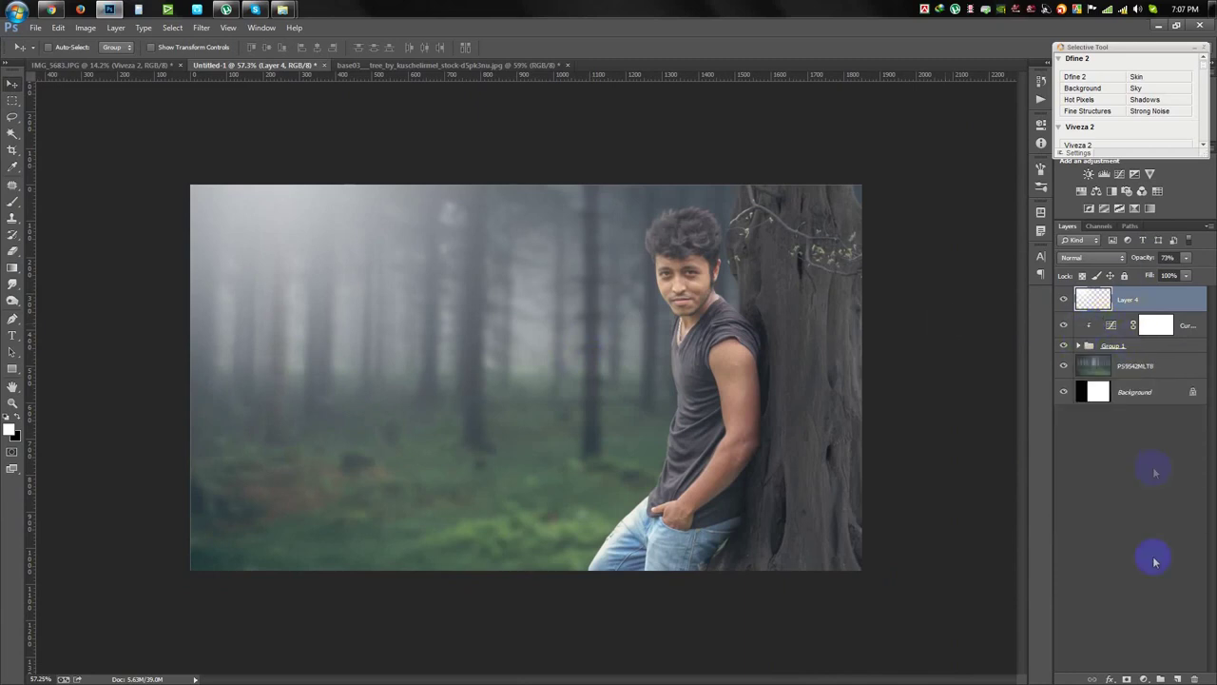
click(1178, 678)
click(89, 29)
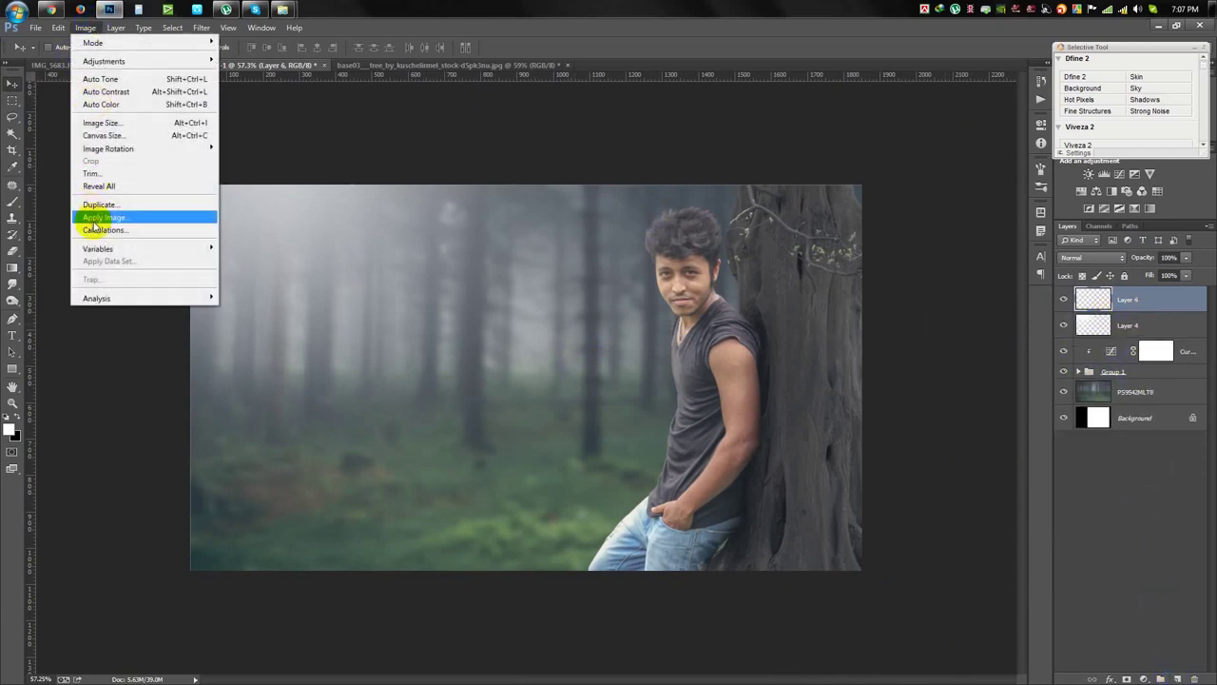
click(95, 217)
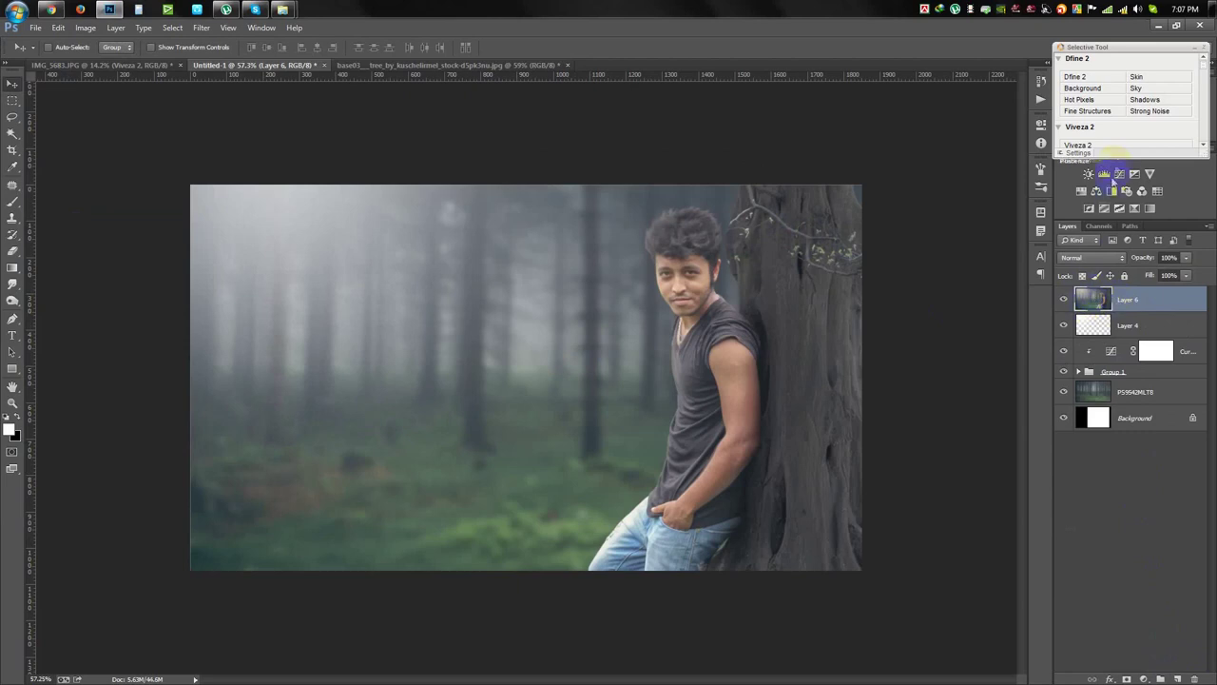
click(202, 27)
mouse_move(225, 319)
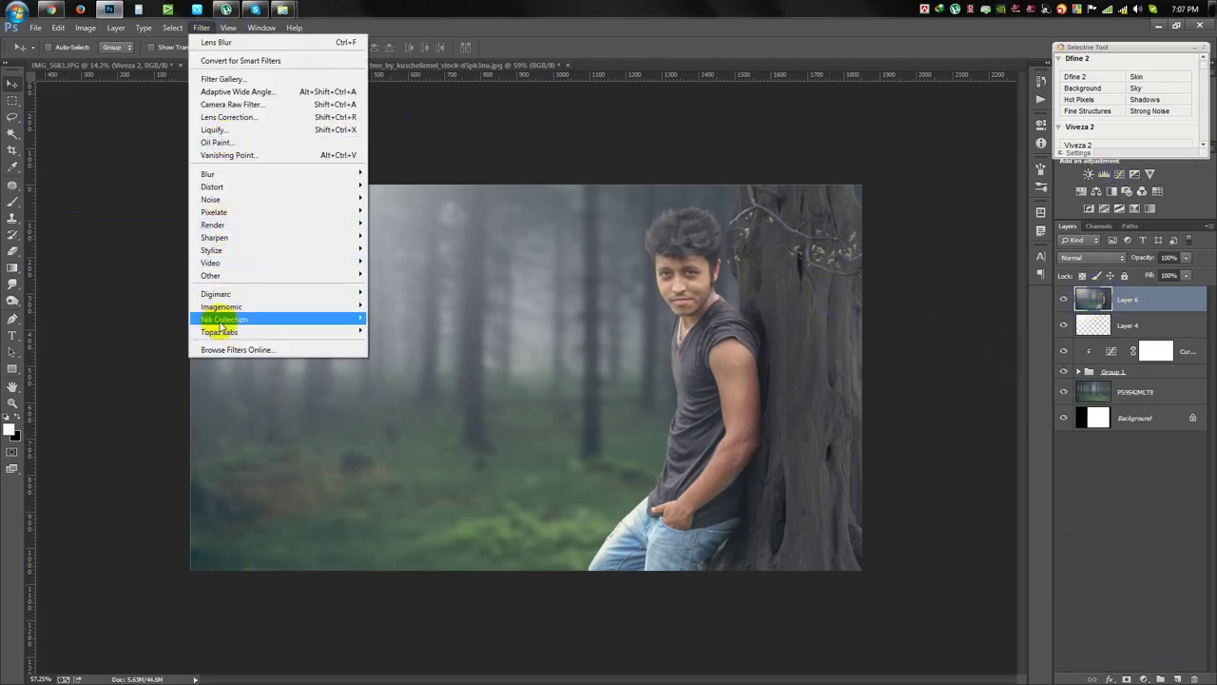
click(405, 331)
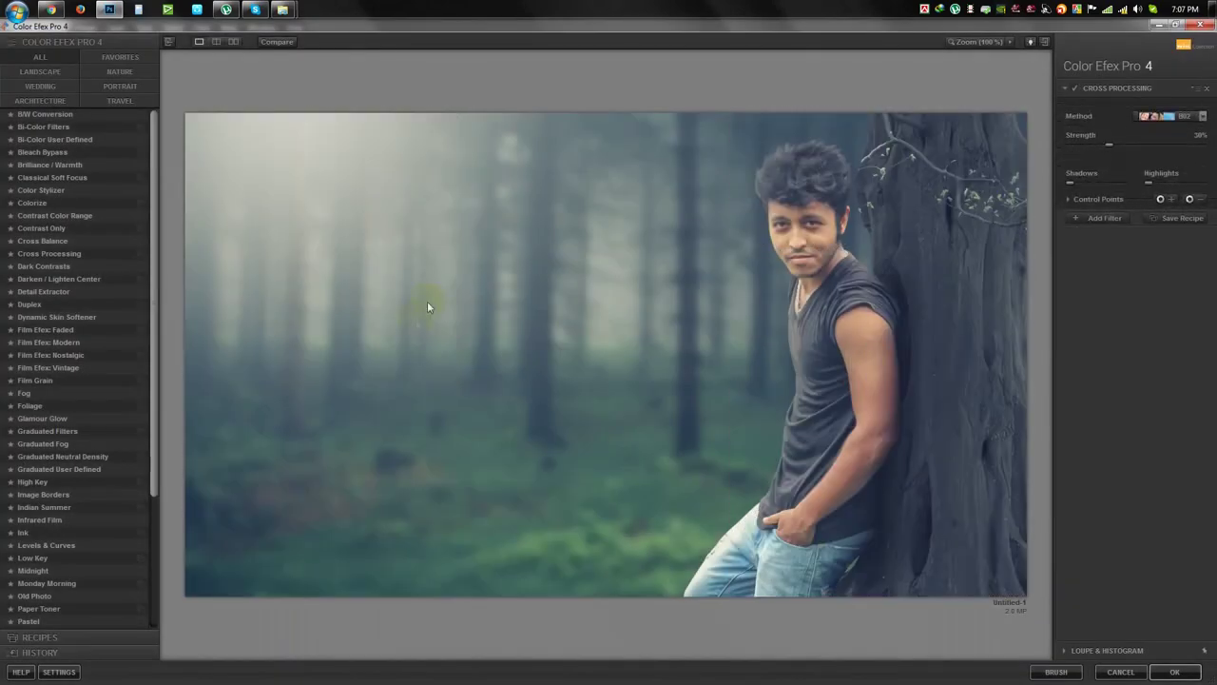
Preview Bi-Color, Bleach Bypass, Detail Extractor and other looks, then apply Cross Processing with method C04.
click(49, 114)
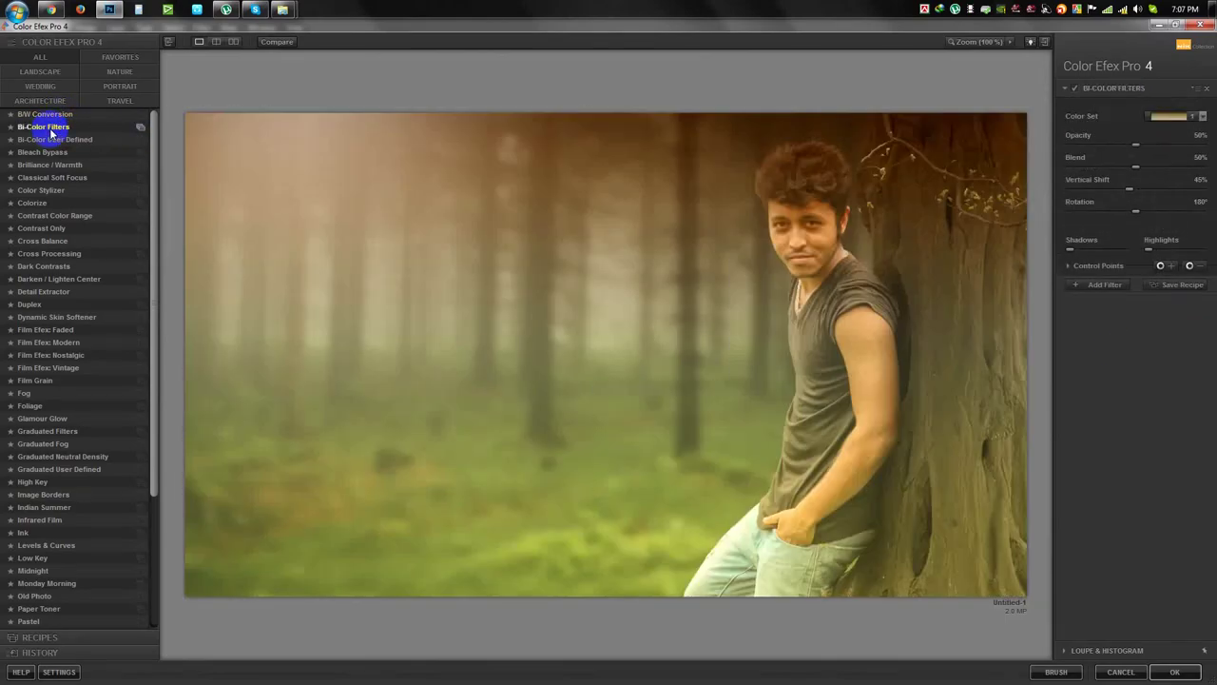
click(54, 140)
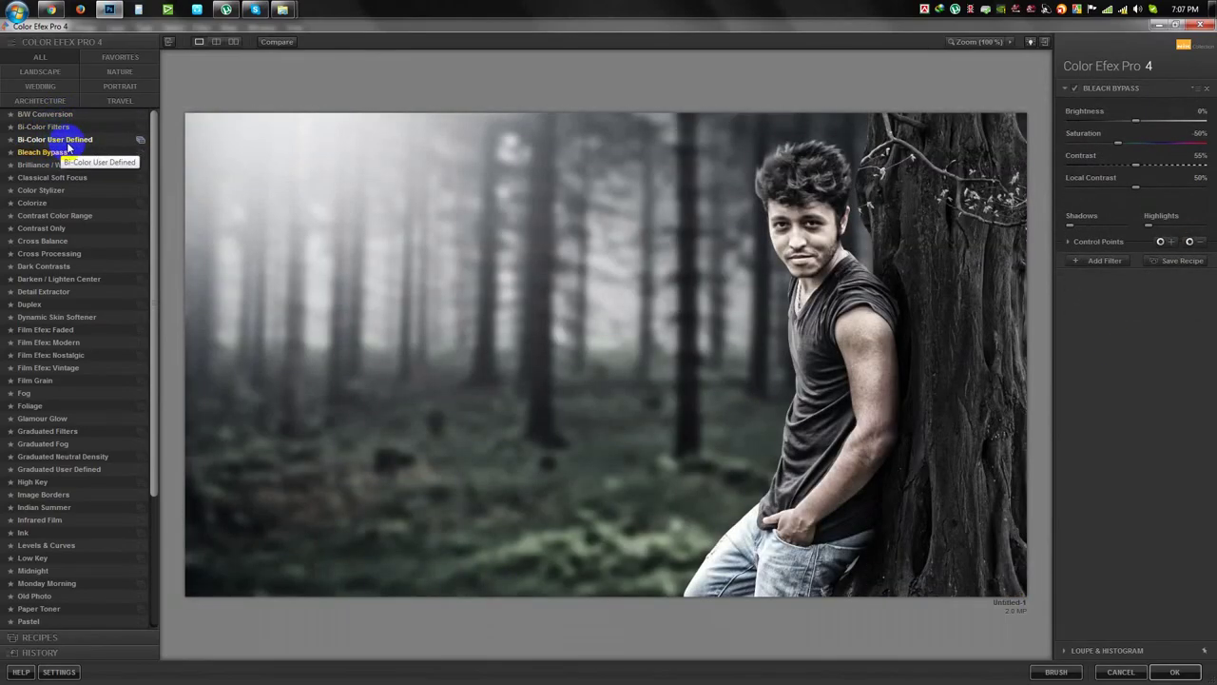
click(50, 294)
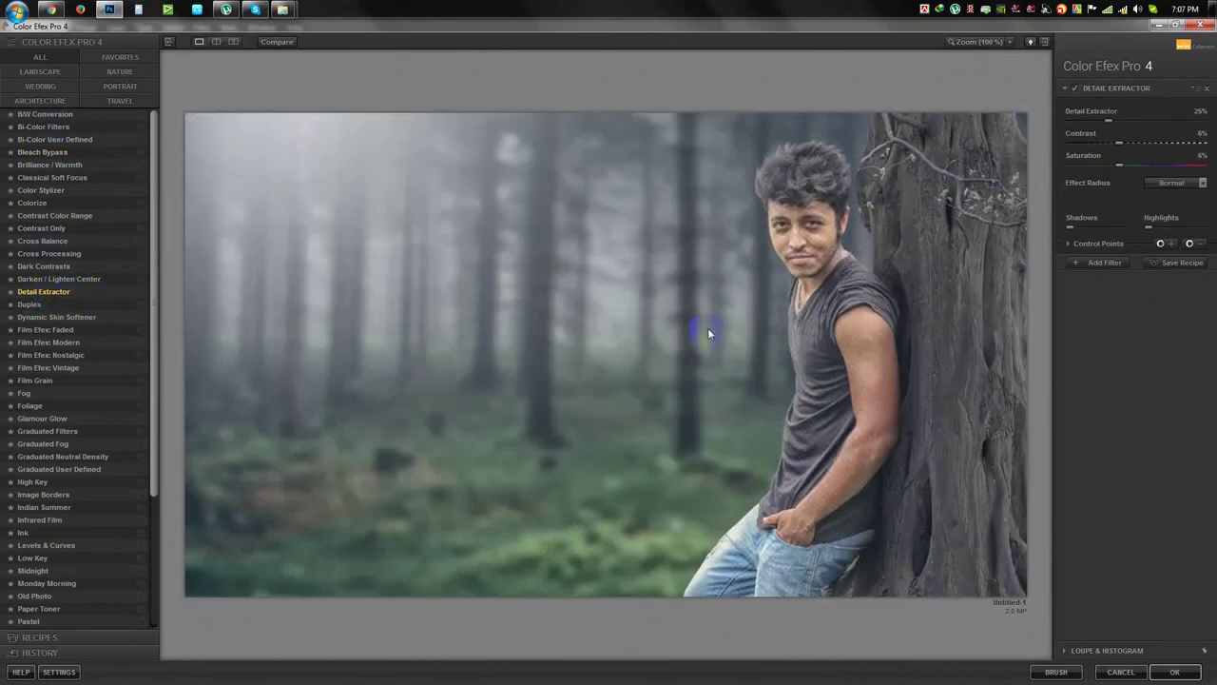
click(40, 317)
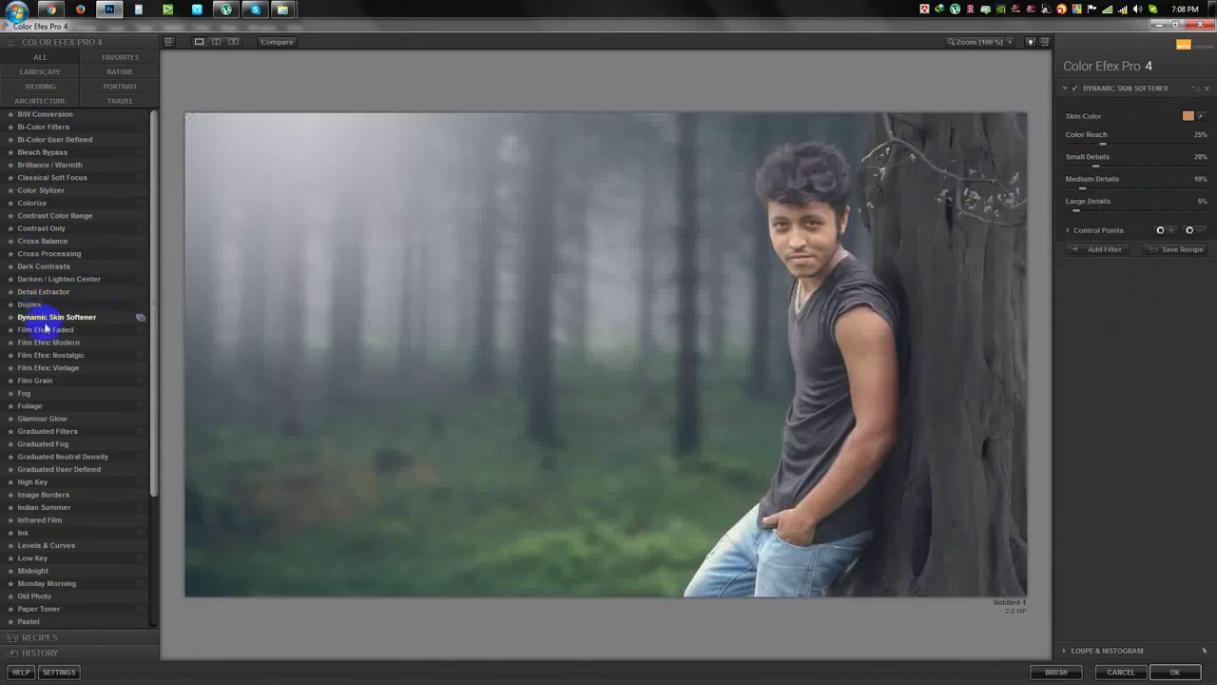
click(33, 342)
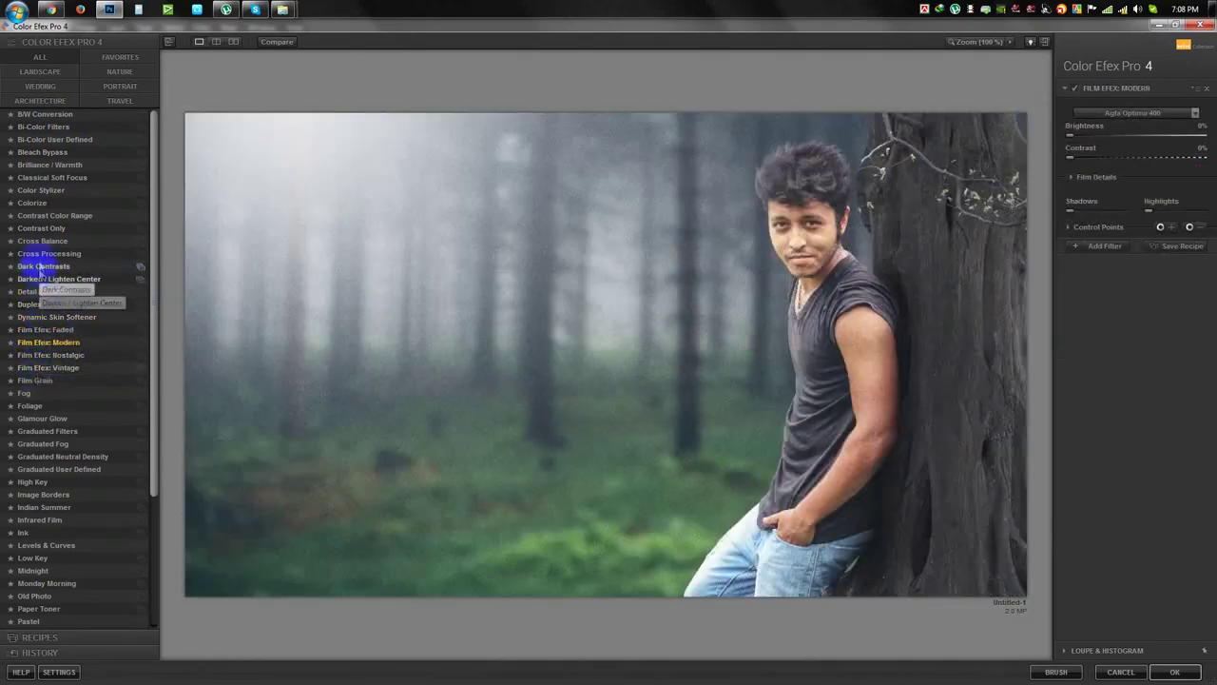
click(43, 253)
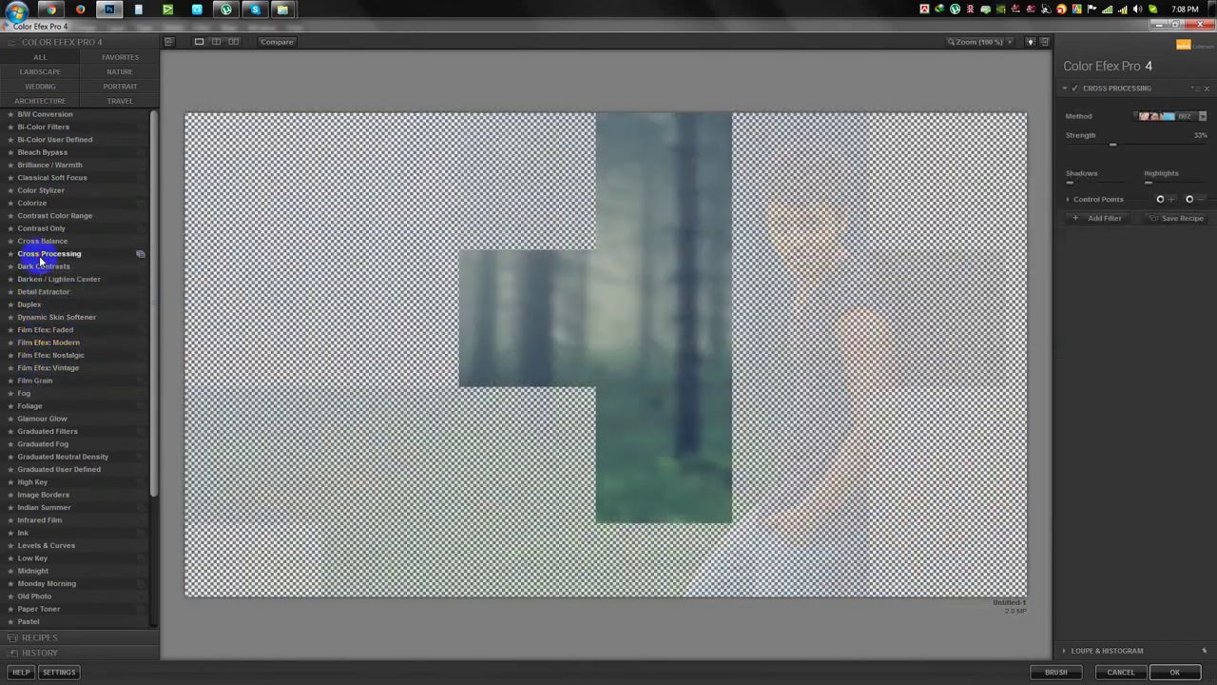
click(1202, 116)
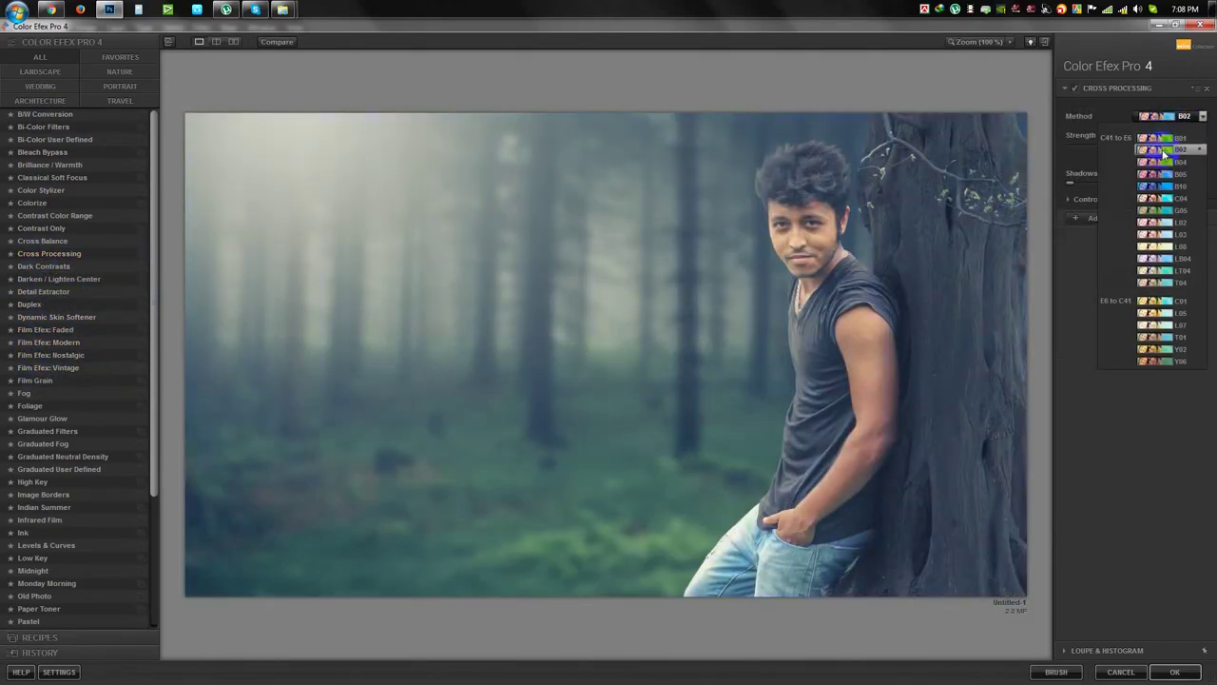
click(1164, 197)
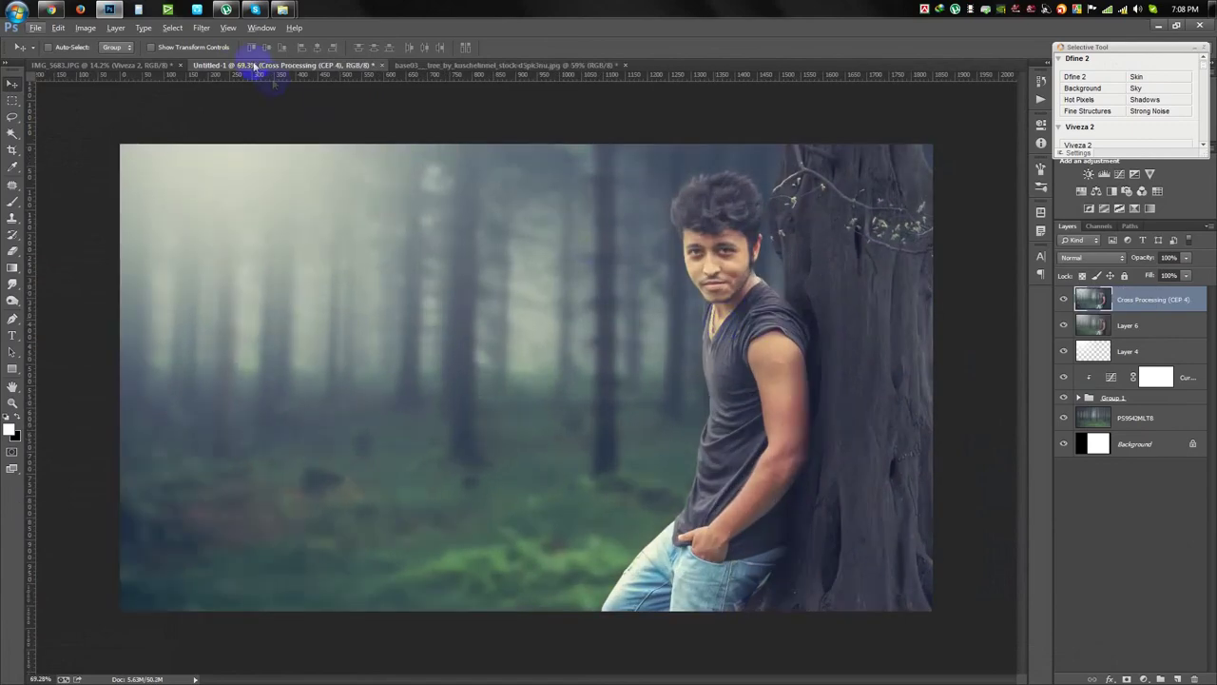
In the Camera Raw Filter, set Temperature +12, Contrast -8, Exposure -0.20 and Clarity +13.
click(201, 28)
click(224, 106)
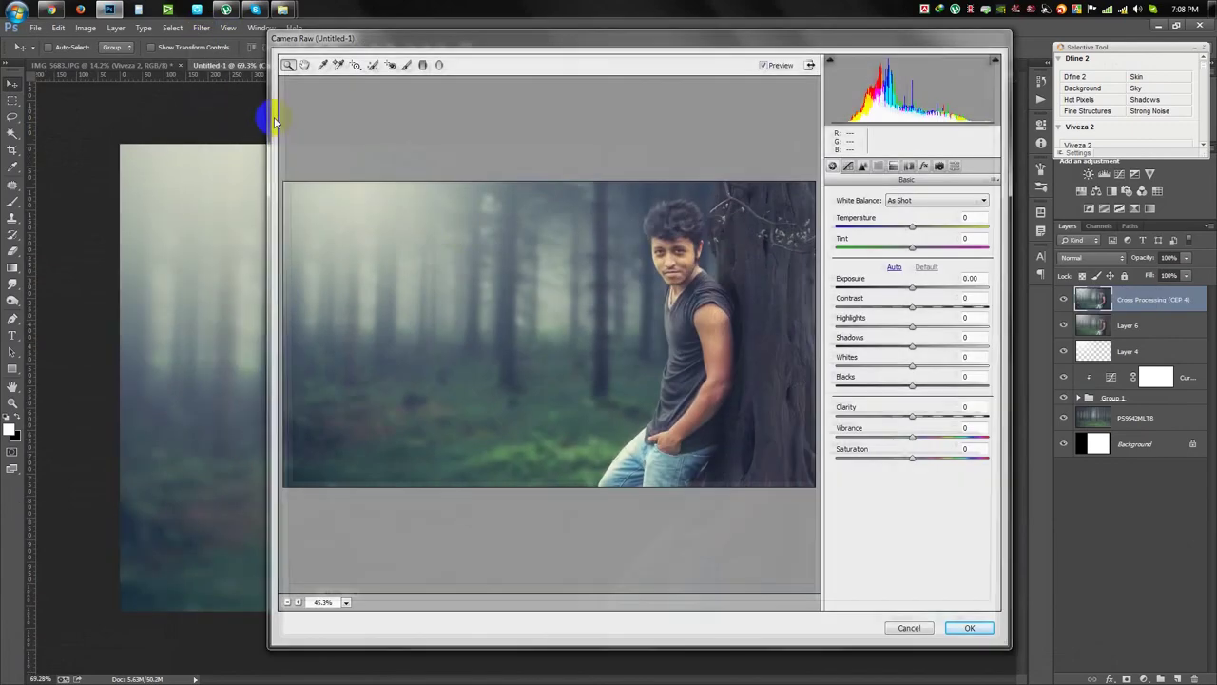
drag(911, 229, 918, 227)
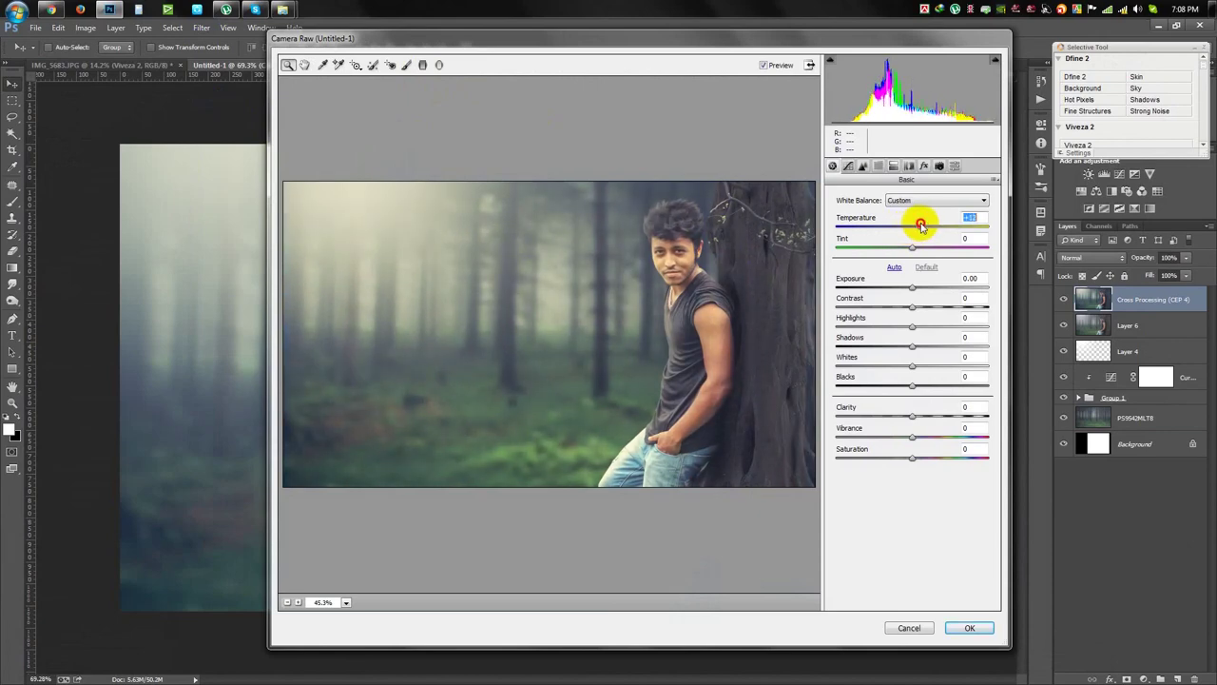
mouse_move(912, 310)
mouse_down()
mouse_move(894, 313)
mouse_move(913, 292)
mouse_move(904, 287)
mouse_up()
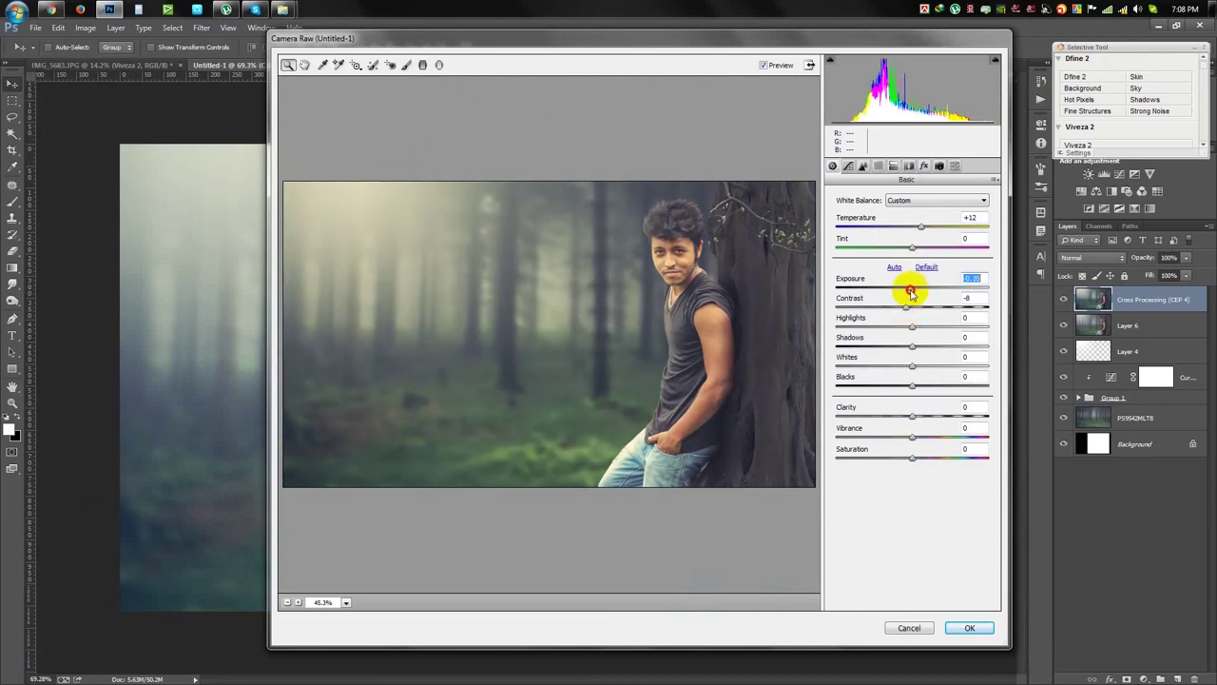
mouse_move(914, 328)
mouse_down()
mouse_move(888, 329)
mouse_move(924, 328)
mouse_move(930, 367)
mouse_move(884, 348)
mouse_move(940, 352)
mouse_move(891, 389)
mouse_move(919, 390)
mouse_up()
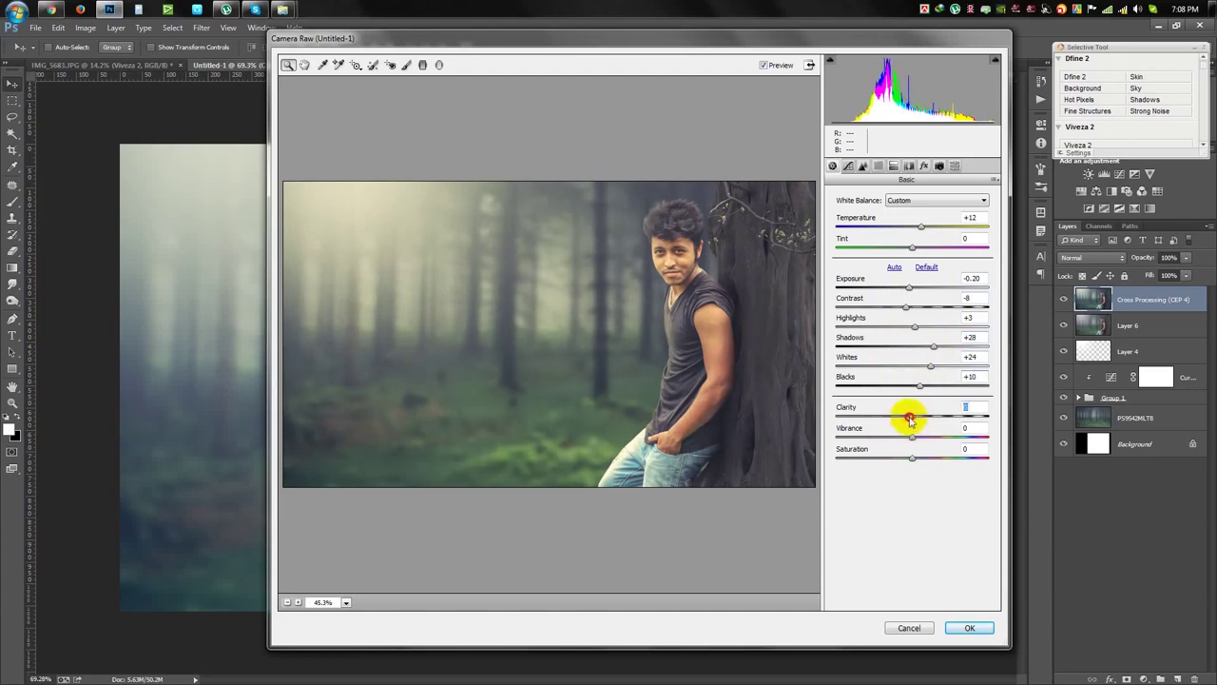
drag(910, 419, 921, 422)
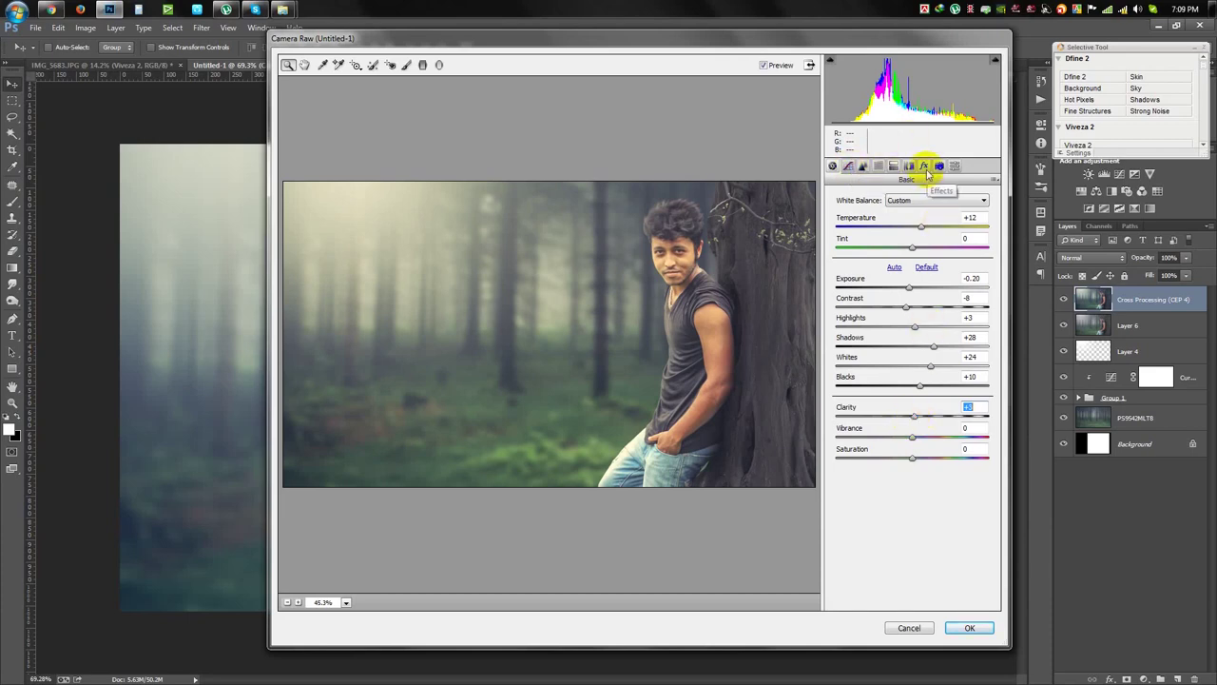
click(423, 66)
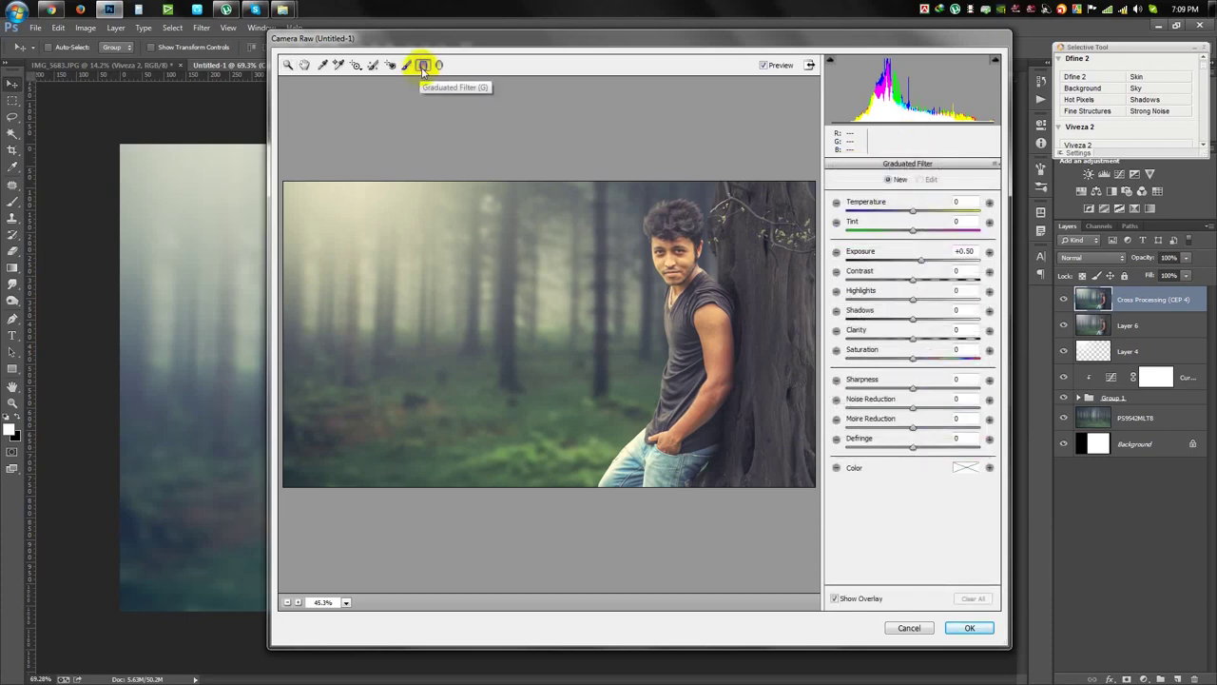
Draw a graduated filter angled toward the lower-right corner with Exposure around -0.85.
drag(576, 373, 623, 214)
drag(566, 417, 578, 416)
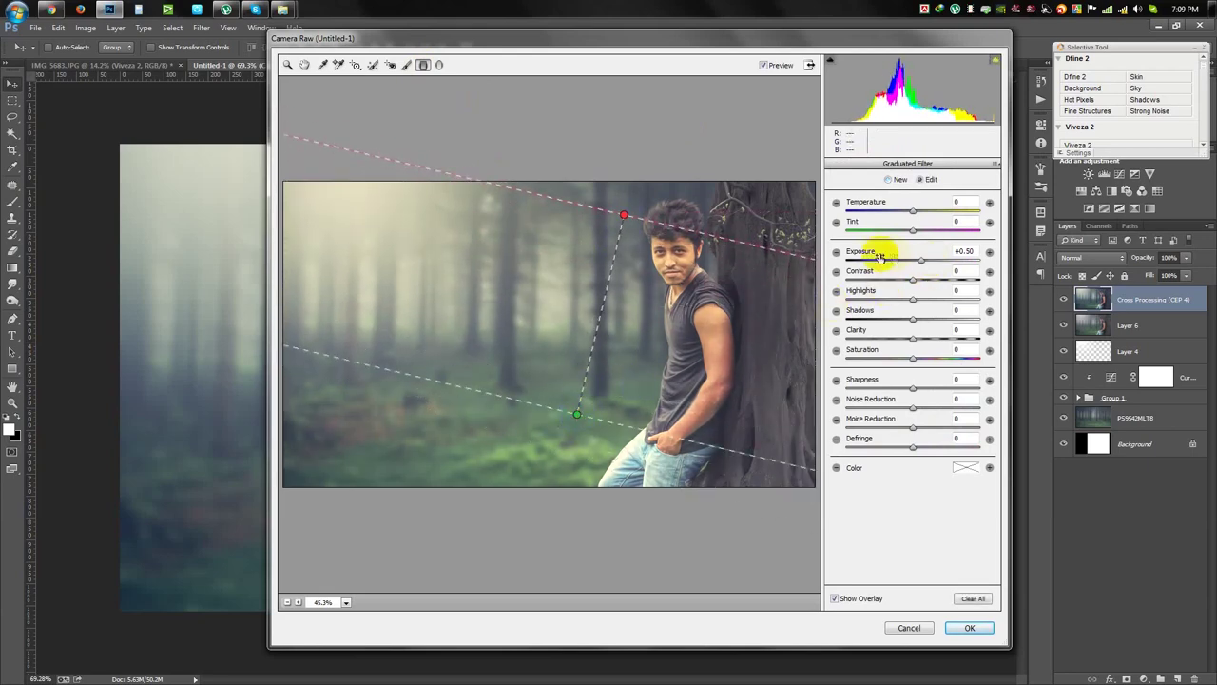
click(920, 264)
drag(920, 264, 896, 260)
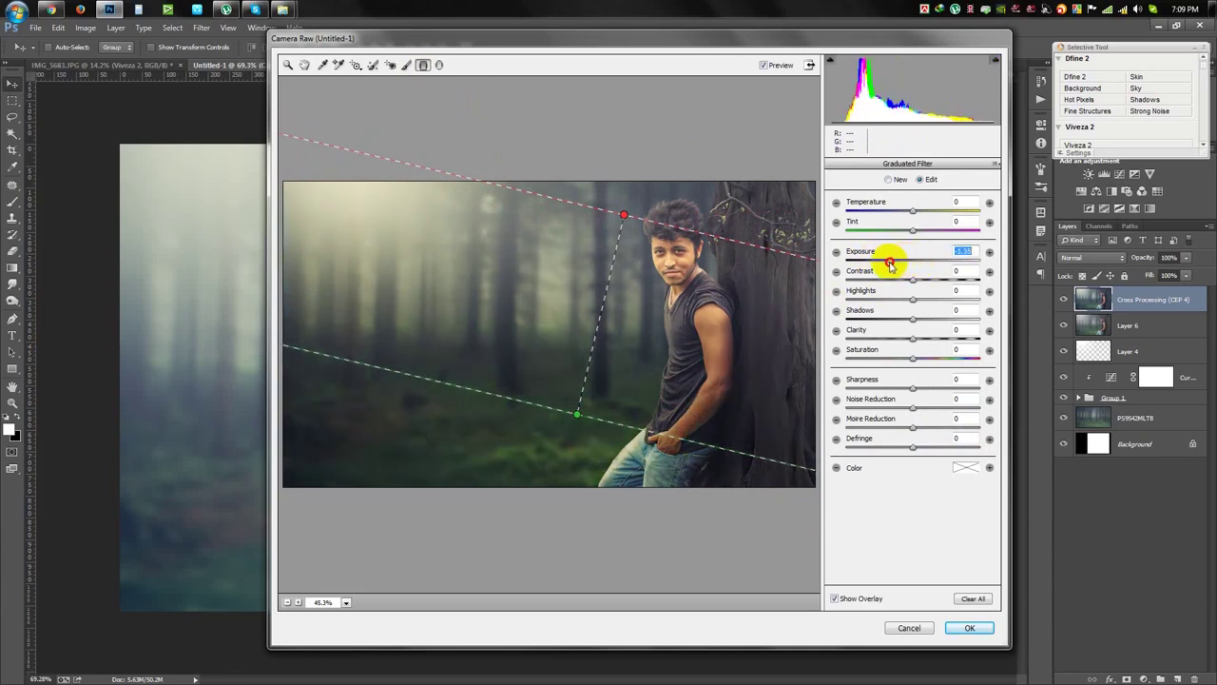
mouse_move(566, 417)
mouse_down()
mouse_move(586, 469)
mouse_move(701, 462)
mouse_move(774, 489)
mouse_move(728, 451)
mouse_move(700, 464)
mouse_move(772, 470)
mouse_move(772, 513)
mouse_up()
mouse_move(699, 447)
mouse_down()
mouse_move(624, 428)
mouse_move(617, 409)
mouse_up()
mouse_move(647, 478)
mouse_down()
mouse_move(510, 497)
mouse_move(476, 479)
mouse_move(571, 472)
mouse_move(539, 474)
mouse_up()
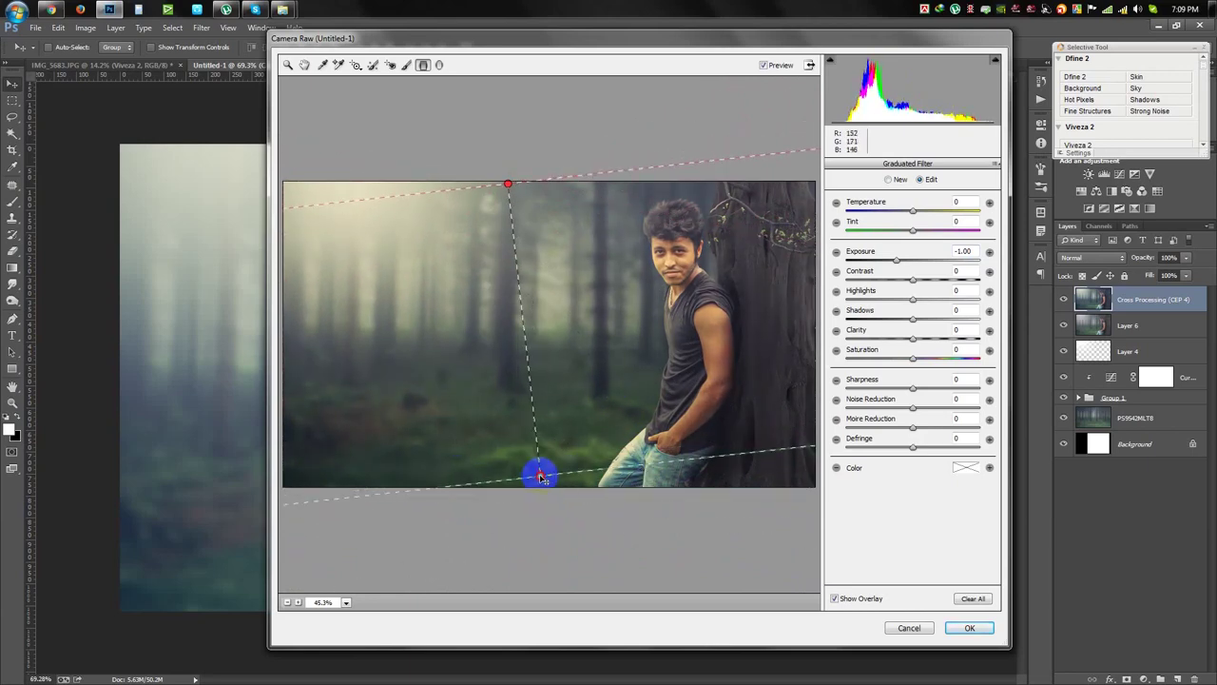
drag(897, 259, 900, 264)
click(511, 182)
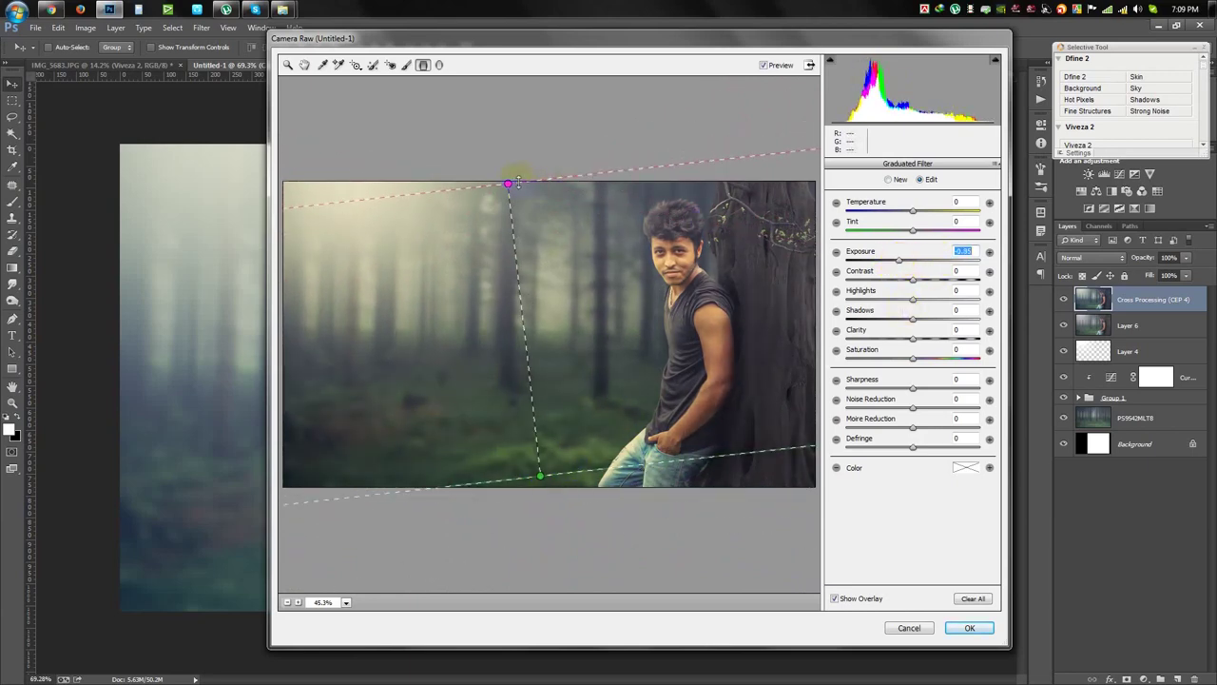
mouse_move(512, 221)
mouse_down()
mouse_move(510, 272)
mouse_move(486, 307)
mouse_up()
click(535, 469)
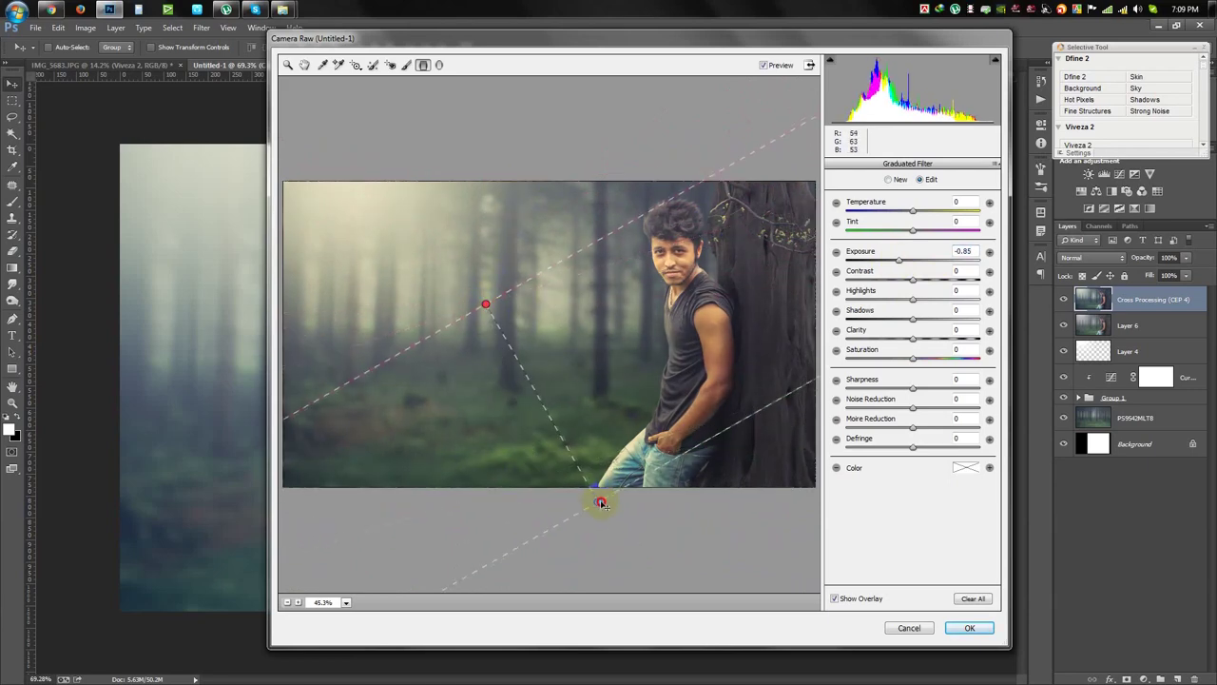
drag(541, 475, 597, 493)
Lower the graduated area's Clarity to -55 and reduce its Sharpness, checking at 100% zoom.
drag(912, 339, 876, 339)
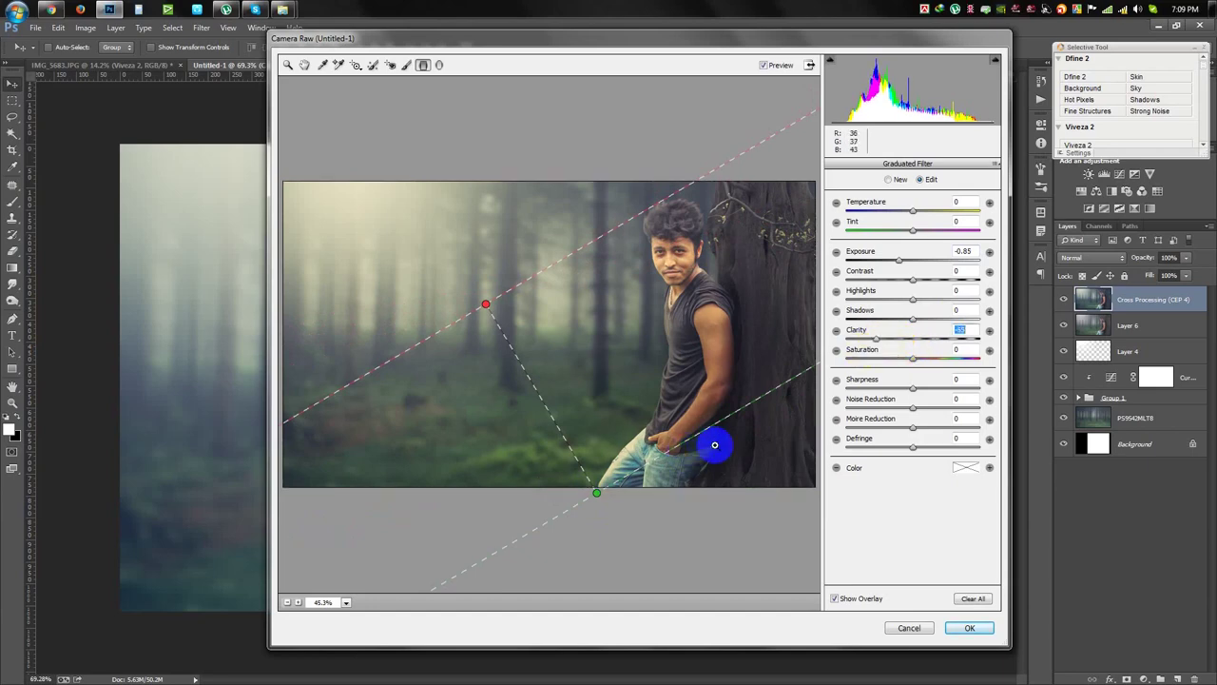
key(ctrl+plus)
key(ctrl+plus)
key(ctrl+plus)
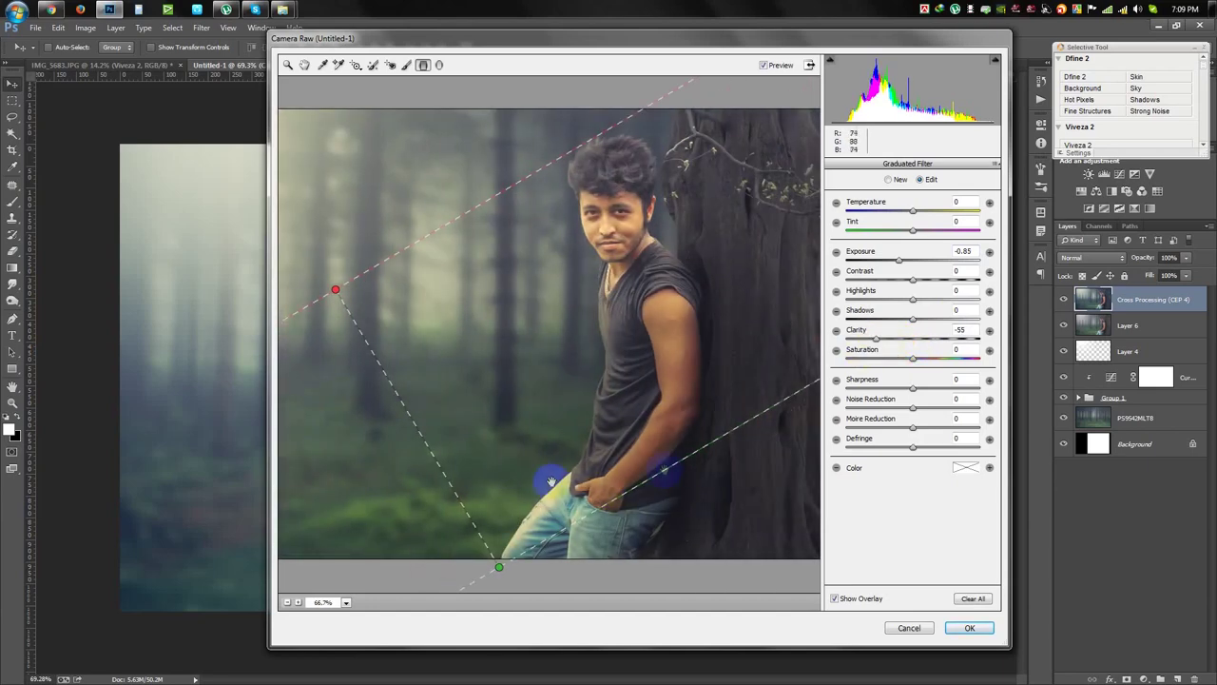
drag(679, 467, 734, 543)
drag(643, 442, 505, 367)
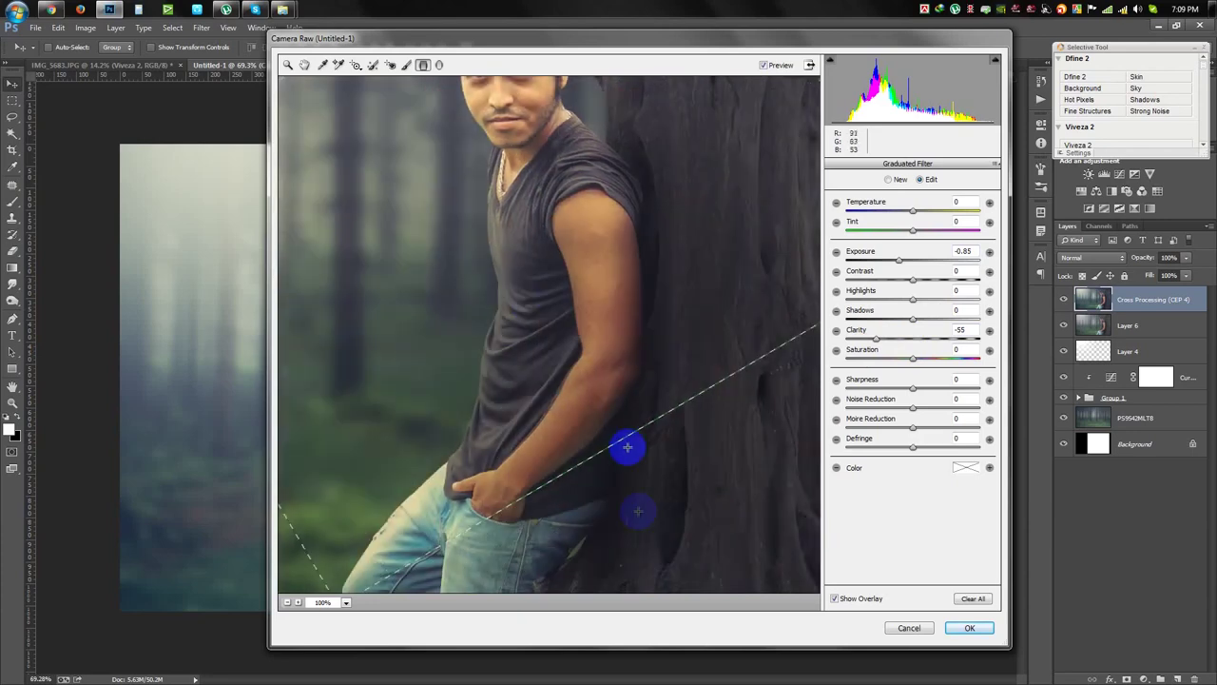
drag(913, 388, 879, 393)
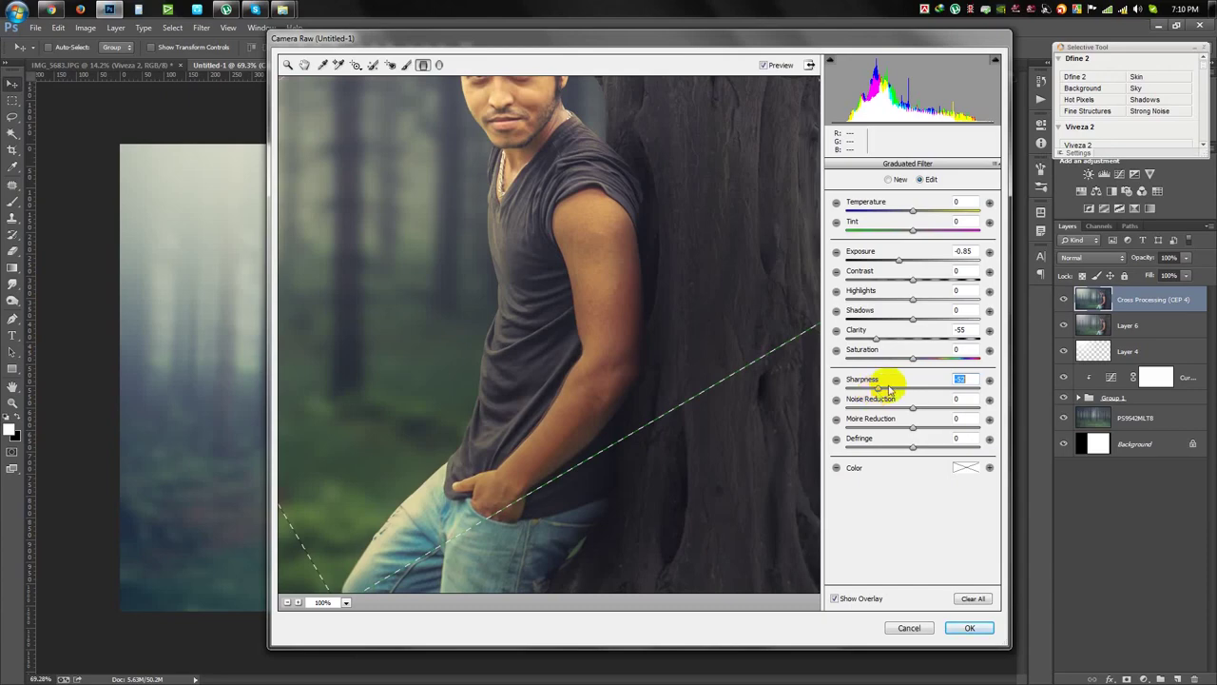
Confirm the Camera Raw graduated filter that darkens the forest composite's lower right.
click(970, 628)
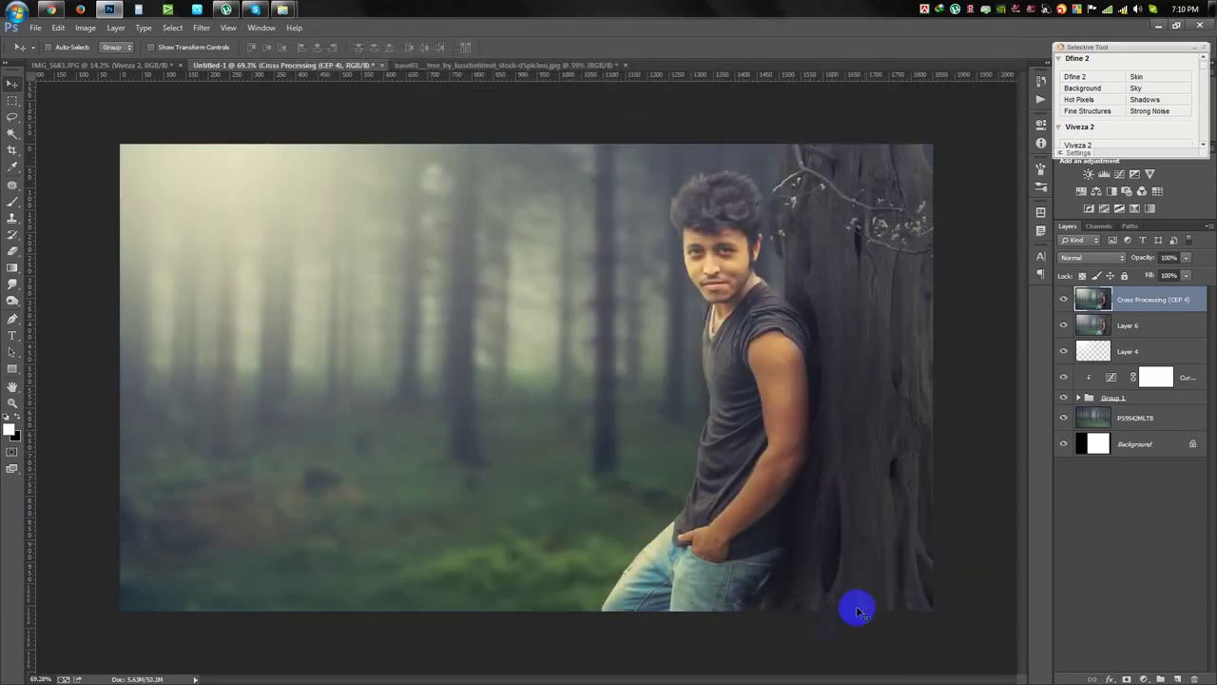
scroll(828, 603, up, 3)
Zoom in and switch to the Blur tool from the Blur/Sharpen/Smudge flyout.
scroll(646, 563, down, 2)
scroll(644, 565, down, 2)
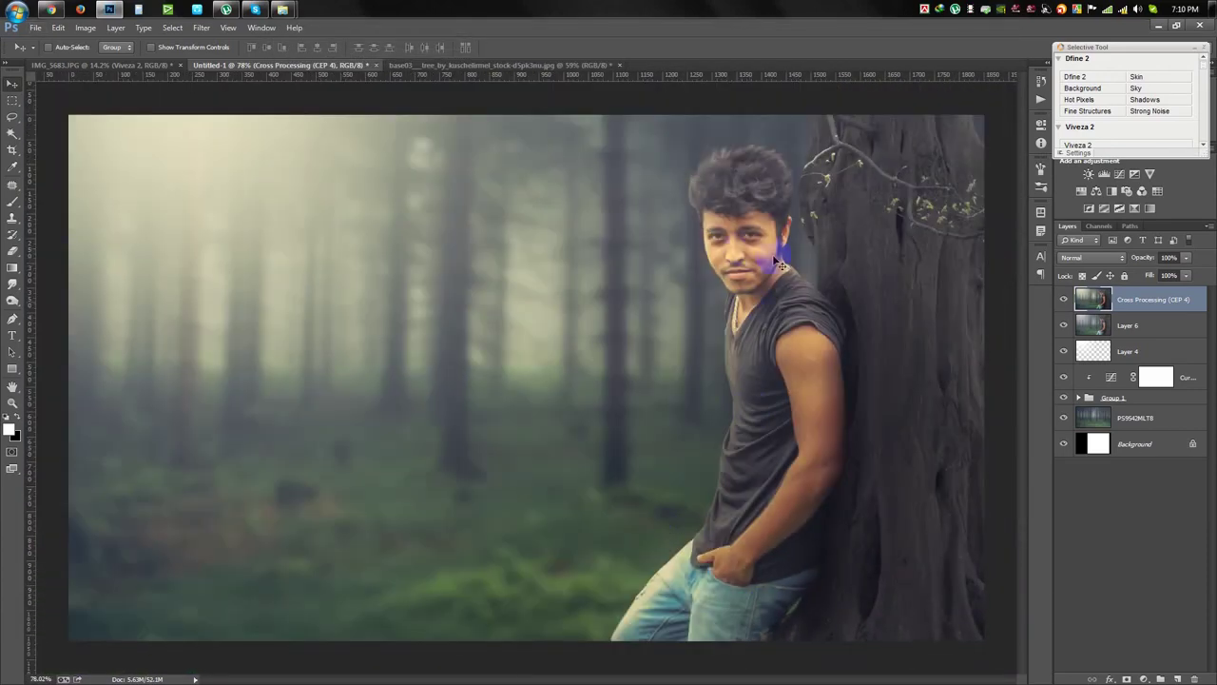
scroll(859, 206, up, 2)
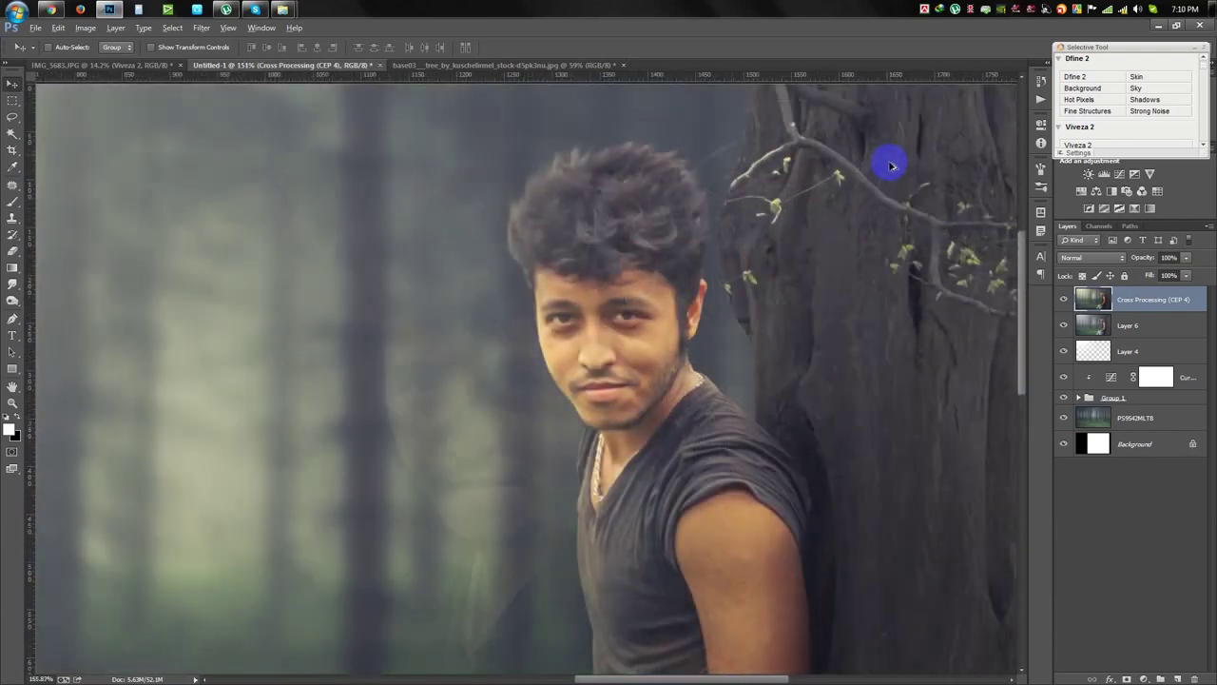
scroll(885, 163, up, 3)
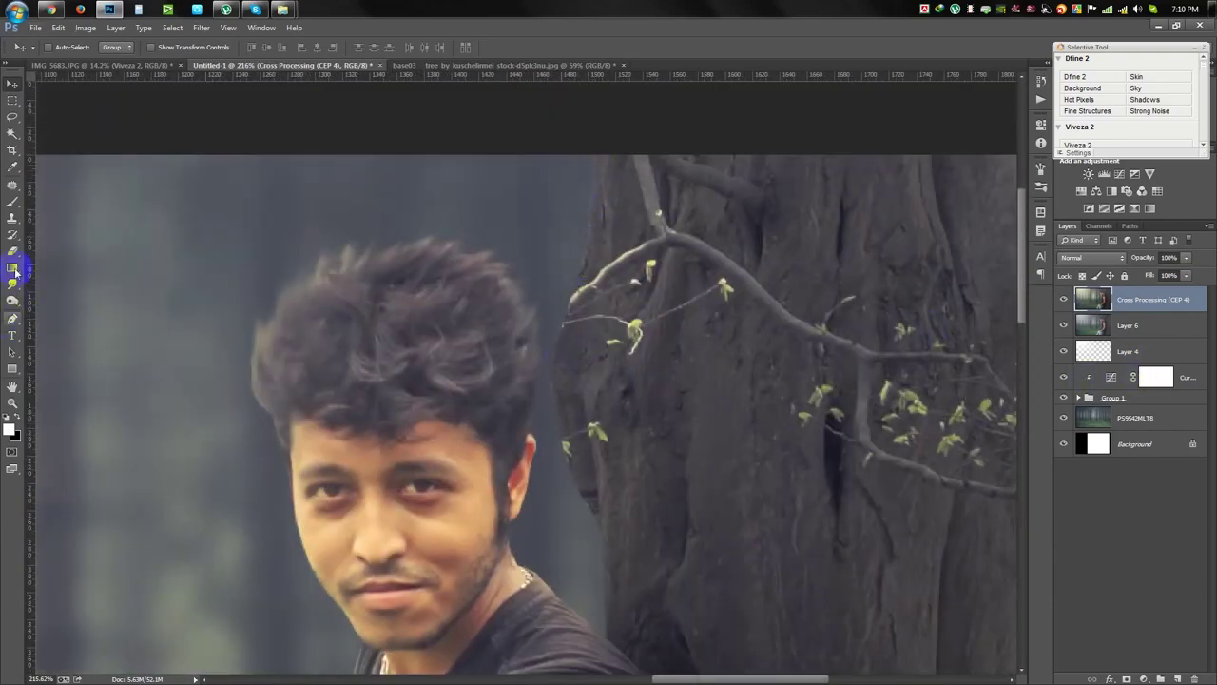
drag(12, 283, 54, 287)
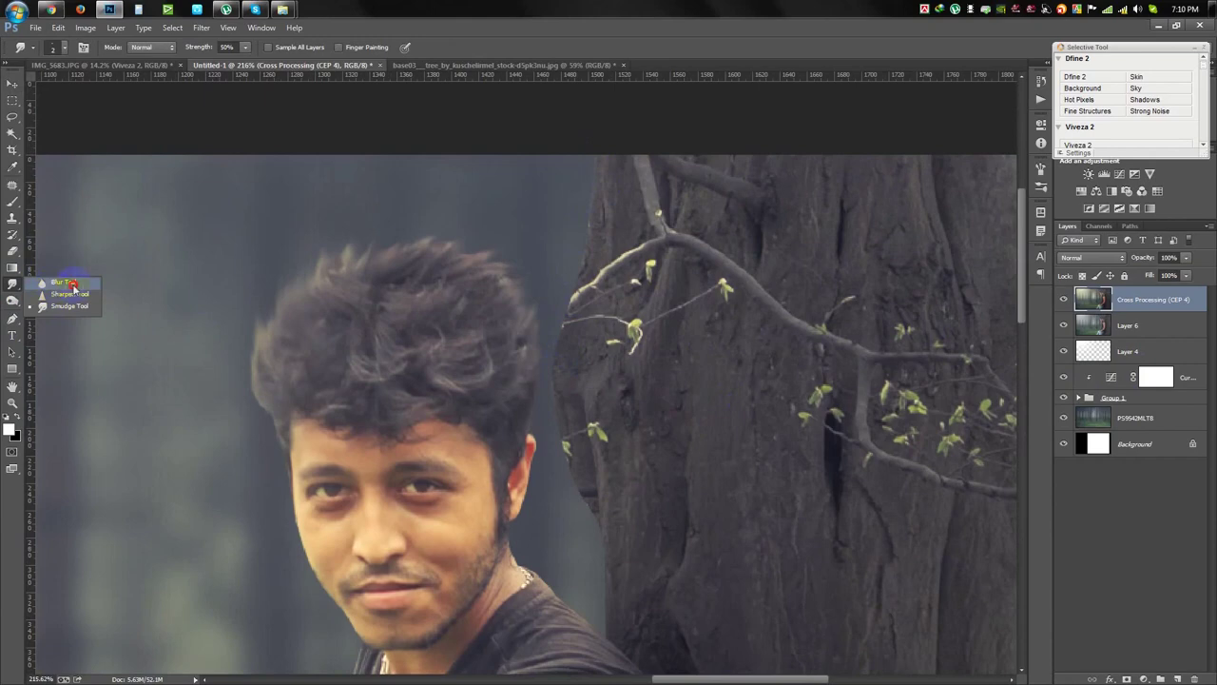
click(74, 285)
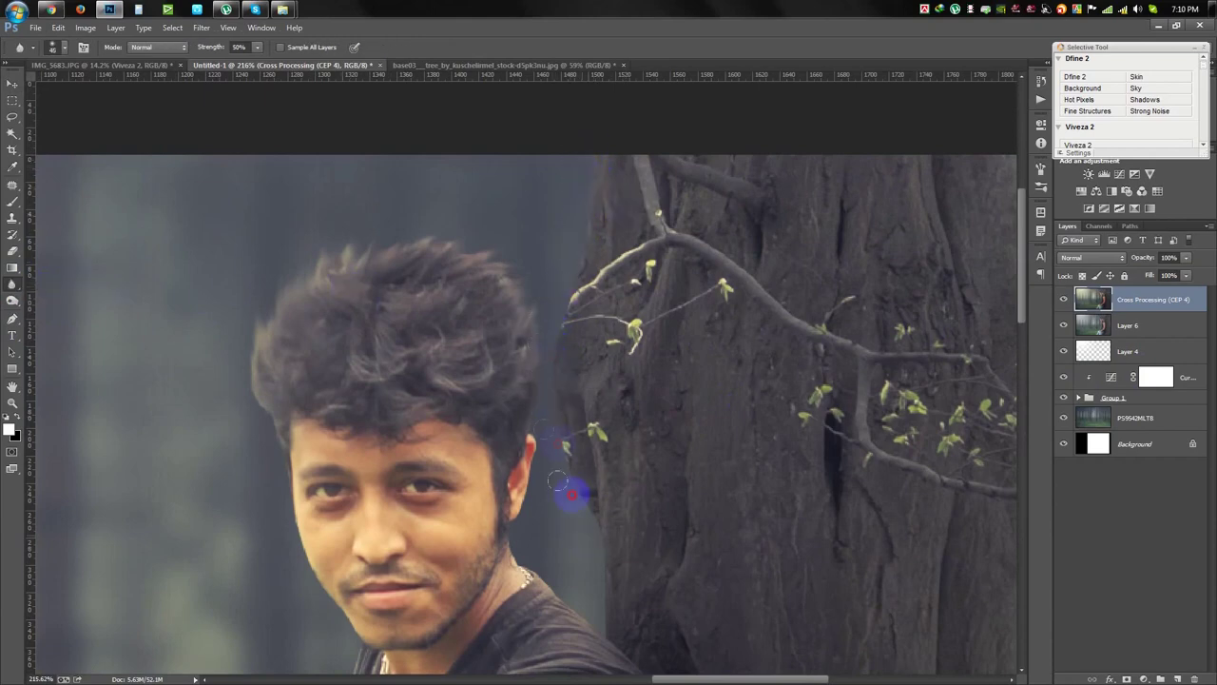
Blur the hard edges along the shirt, forearm, pocketed hand and tree trunk at 50% strength.
scroll(687, 123, down, 5)
scroll(488, 273, down, 1)
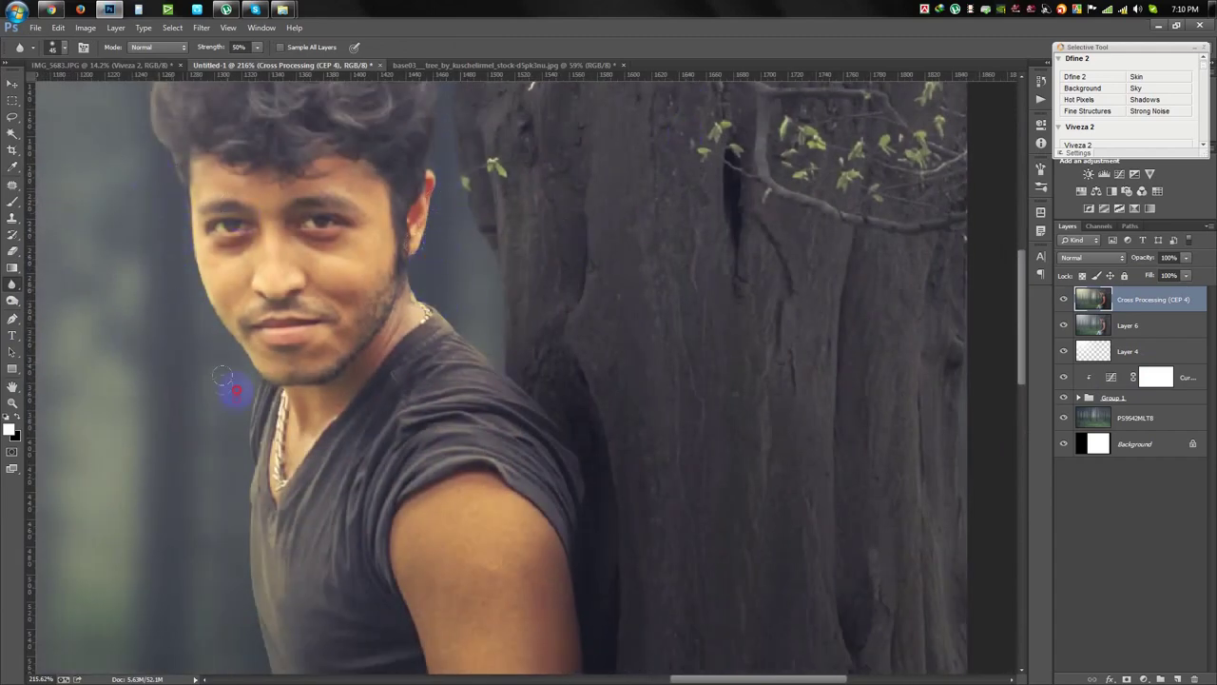
drag(221, 504, 266, 291)
drag(273, 456, 353, 253)
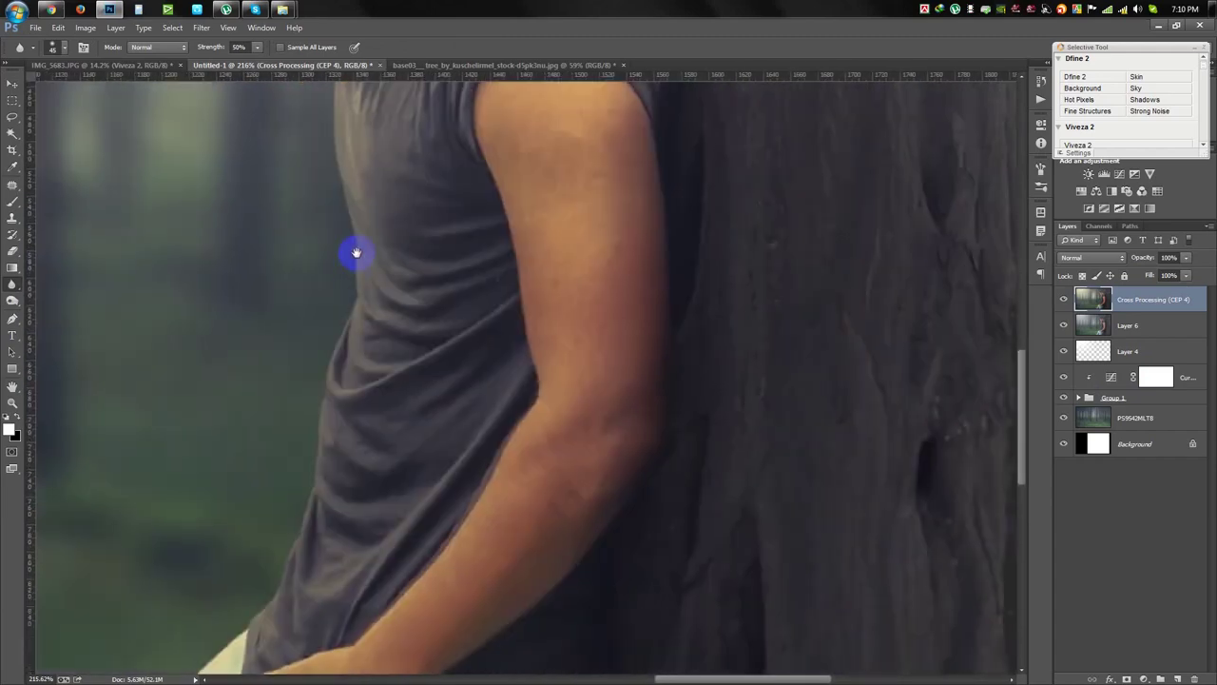
drag(316, 420, 340, 307)
drag(266, 404, 362, 269)
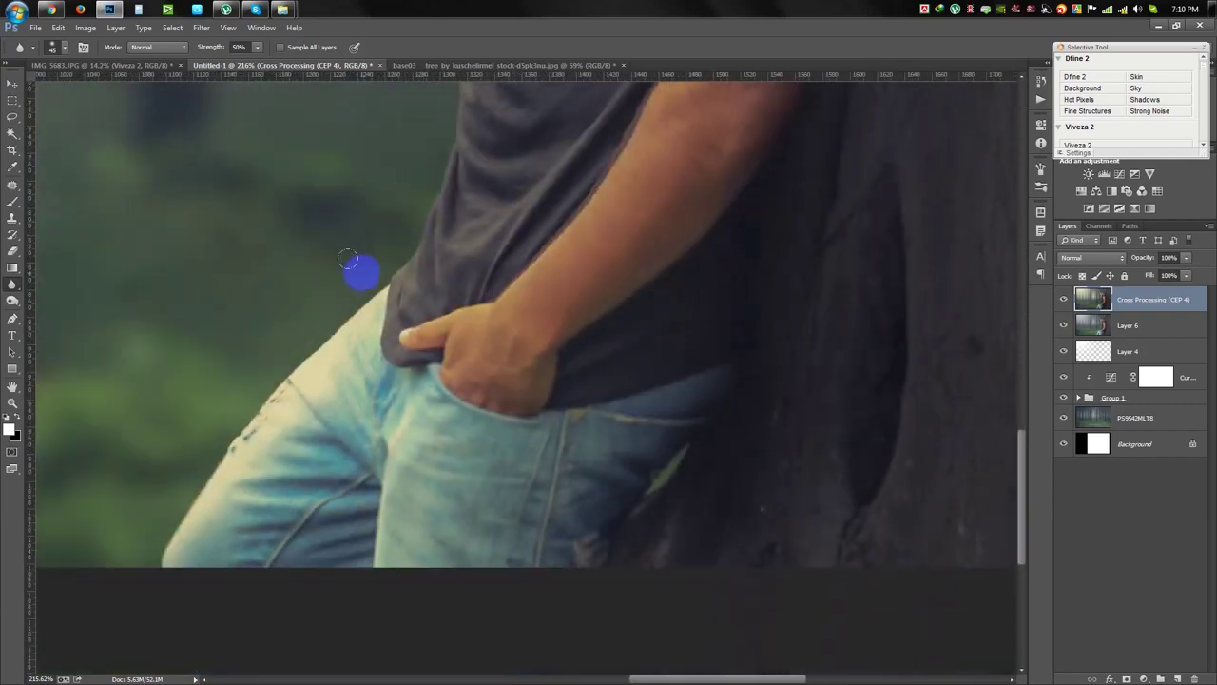
scroll(522, 348, right, 5)
scroll(294, 412, down, 2)
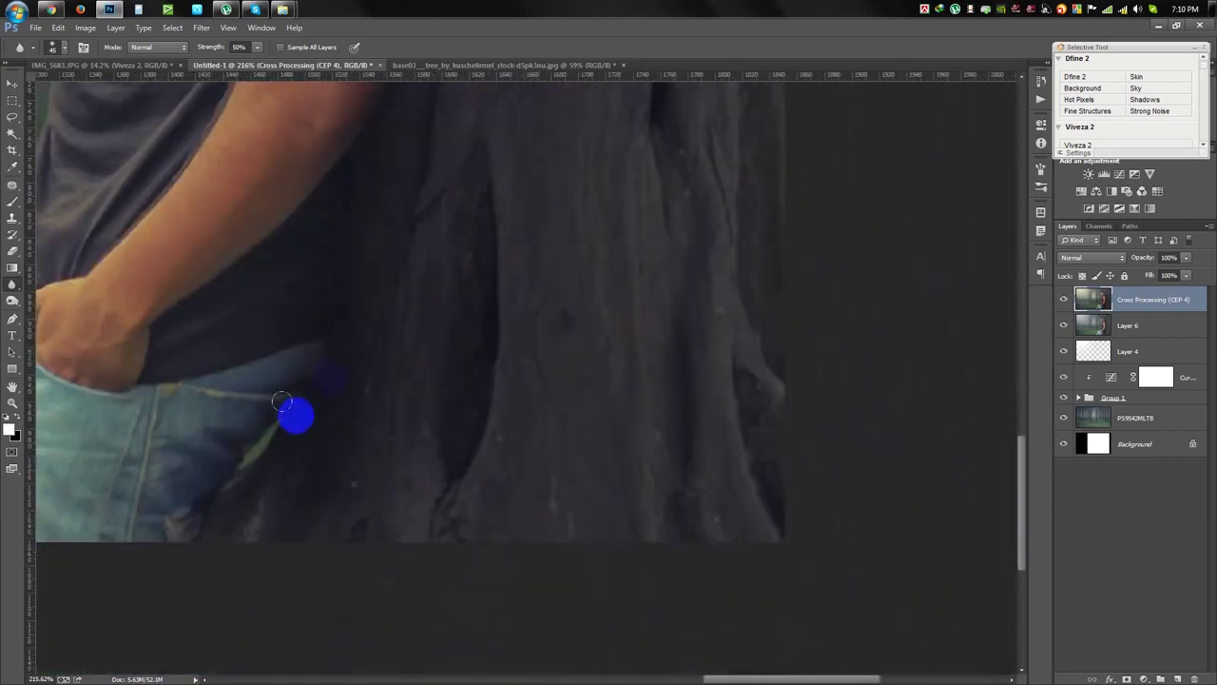
scroll(448, 403, up, 3)
scroll(538, 443, right, 3)
scroll(574, 405, up, 2)
scroll(573, 405, right, 1)
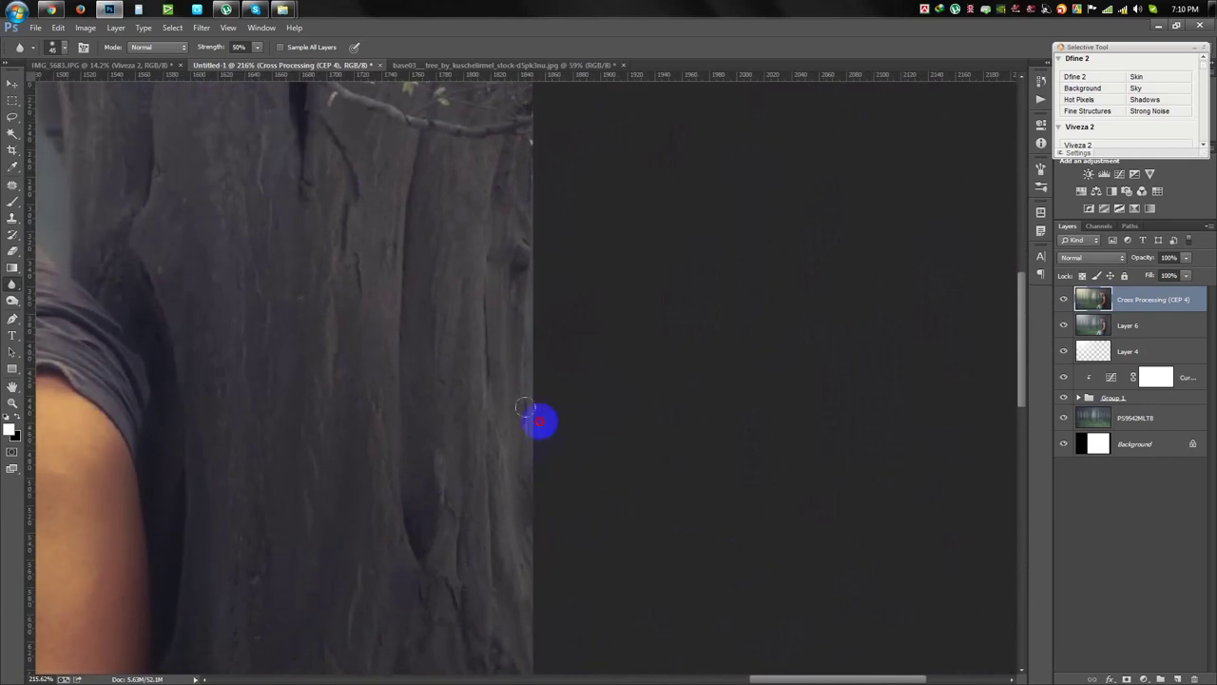
scroll(558, 448, up, 3)
scroll(570, 285, up, 2)
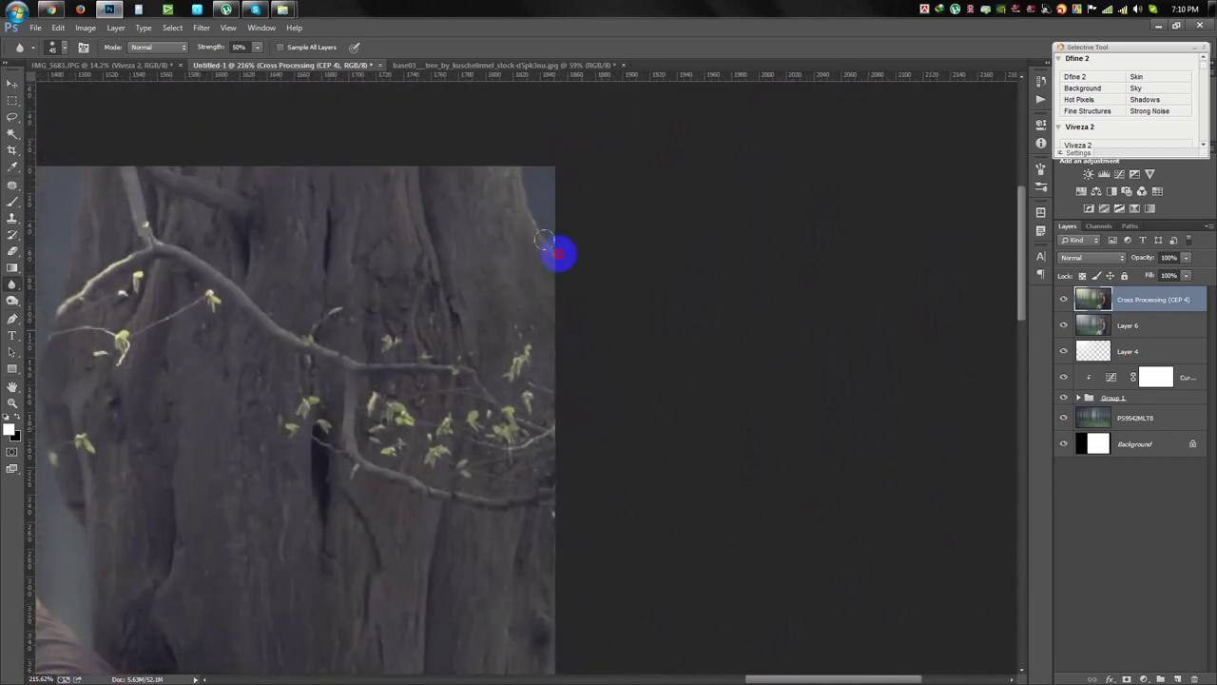
scroll(587, 202, down, 4)
scroll(589, 207, down, 4)
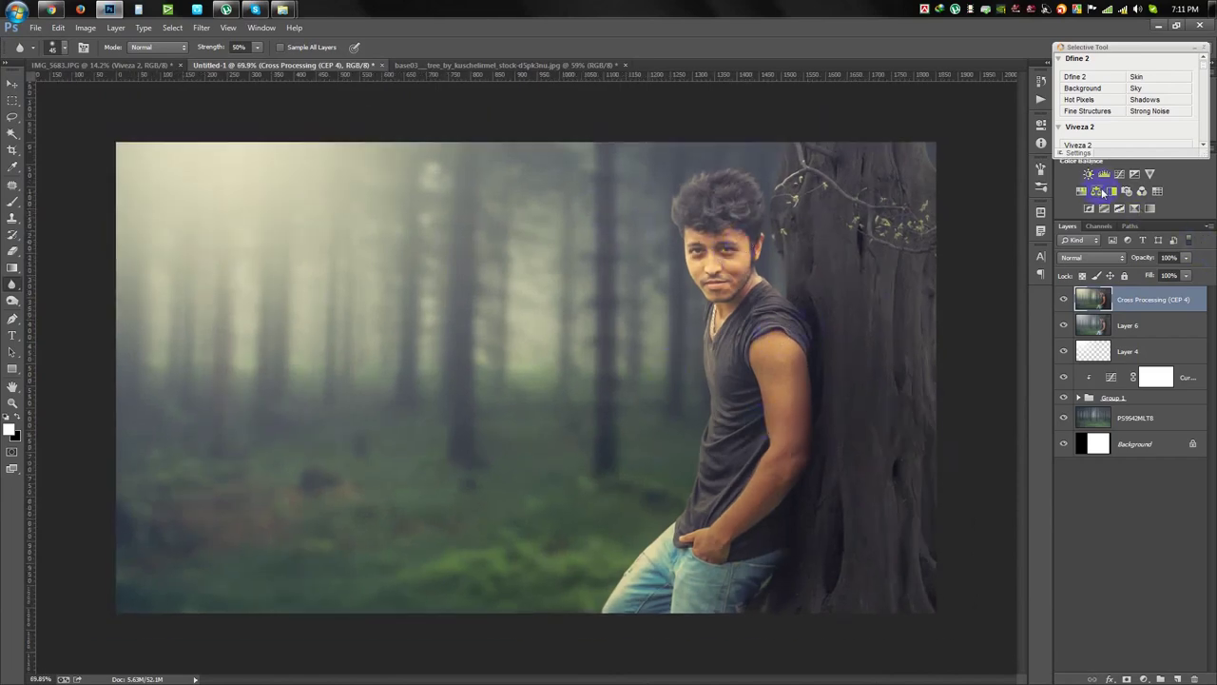
Add a Color Lookup adjustment layer and settle on the FoggyNight.3DL look.
key(ctrl+shift+x)
click(1144, 680)
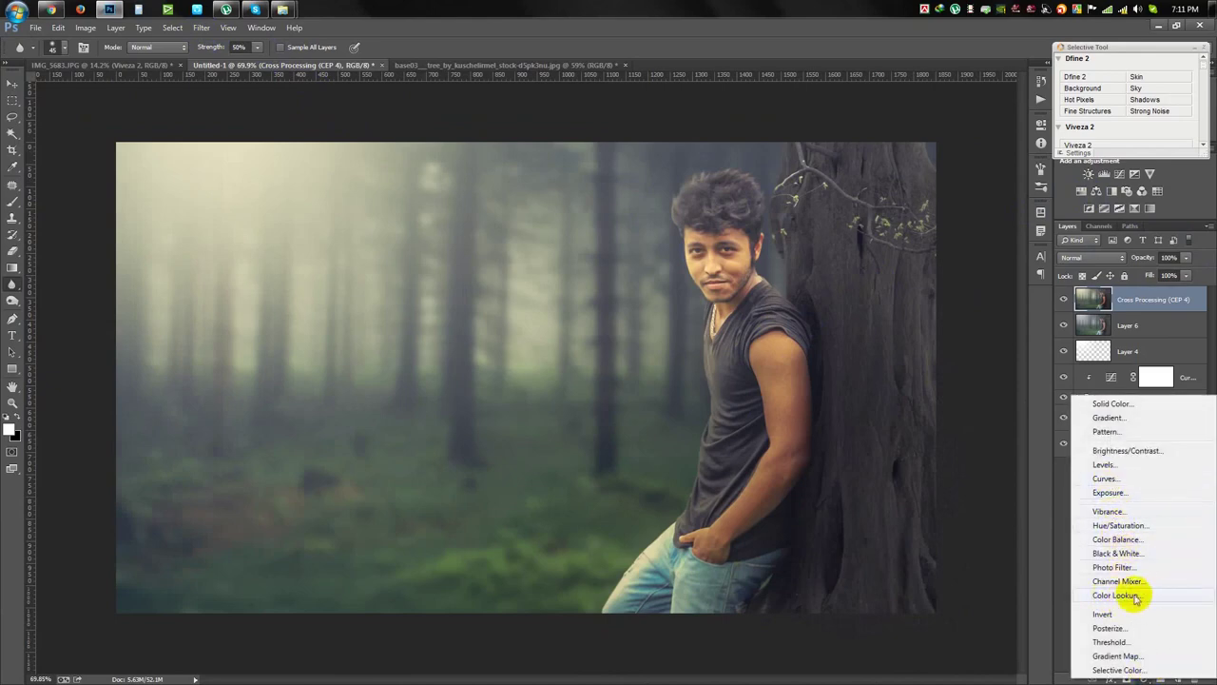
click(1132, 596)
click(932, 154)
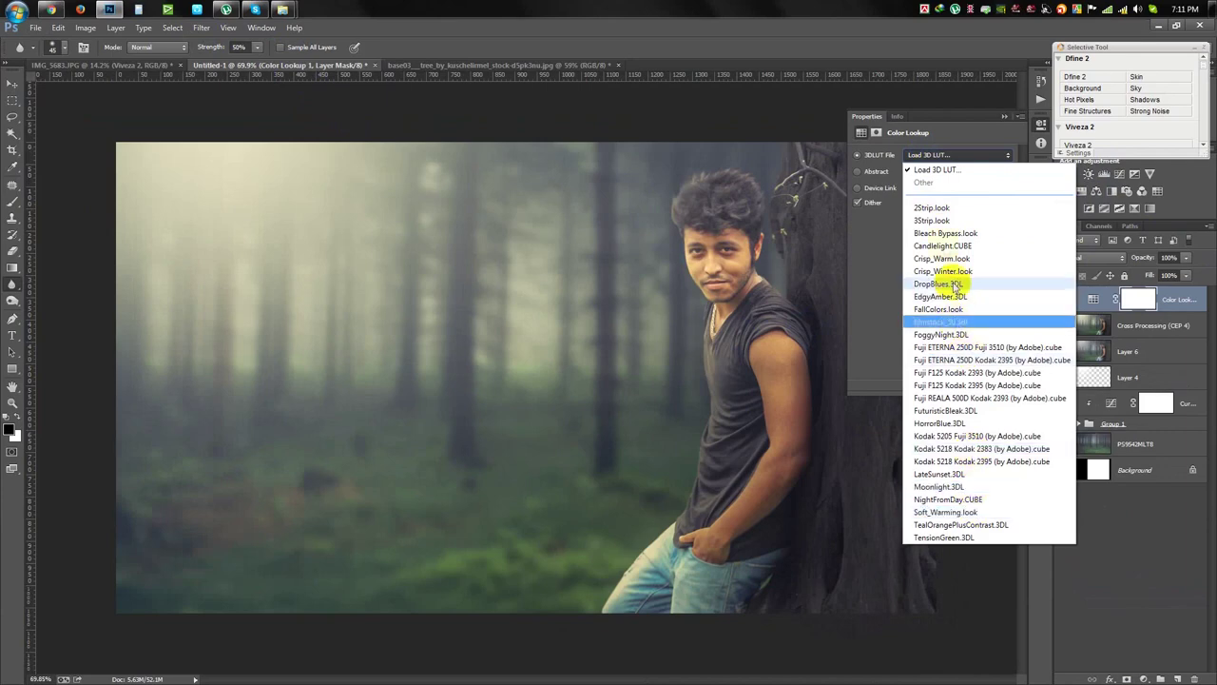
click(934, 207)
key(Down)
key(Down)
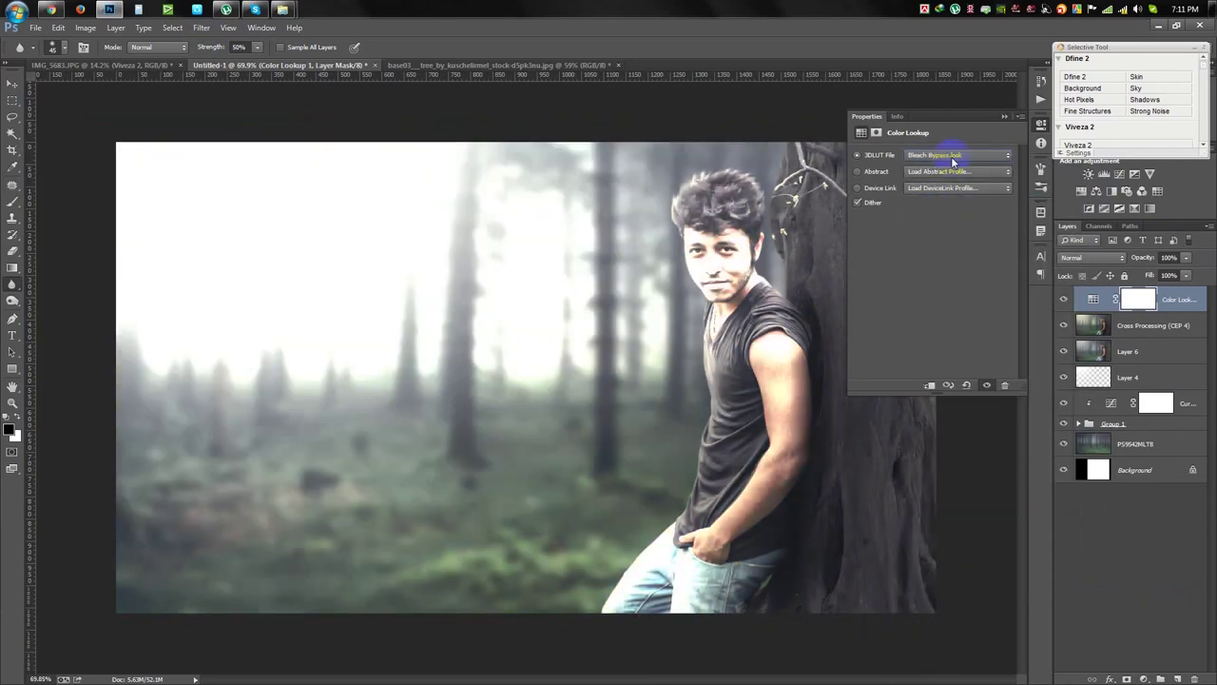
key(Down)
key(Up)
key(Down)
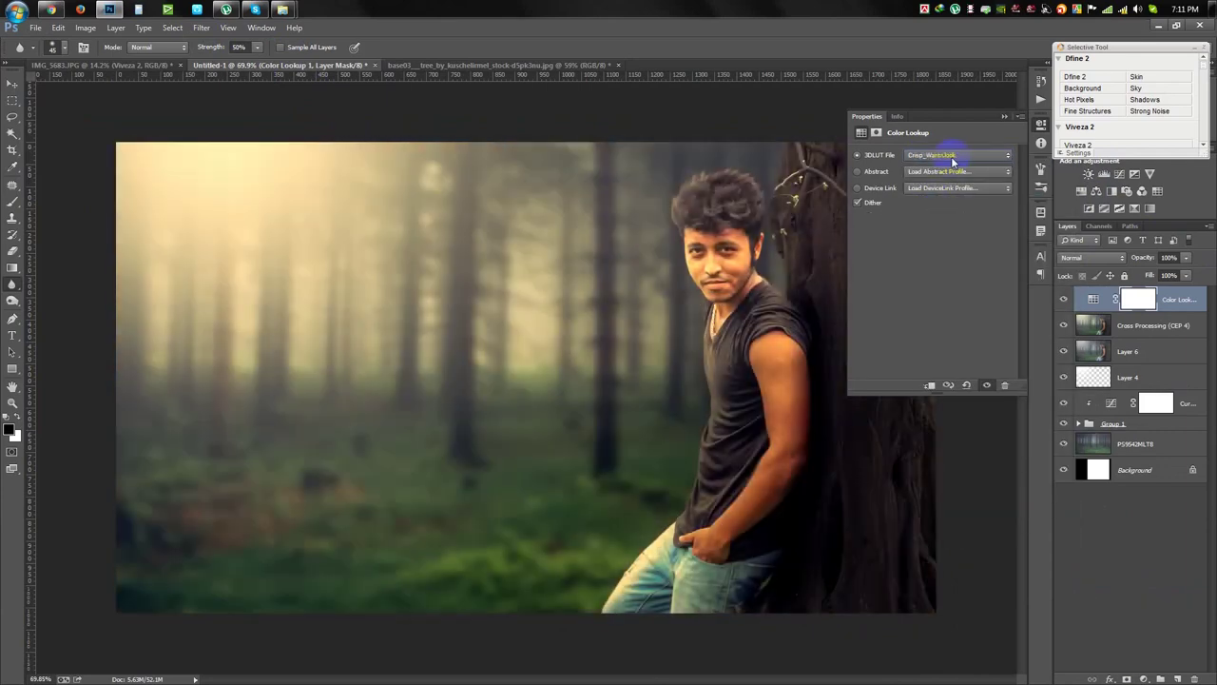
key(Down)
key(Down)
key(Down)
key(Down)
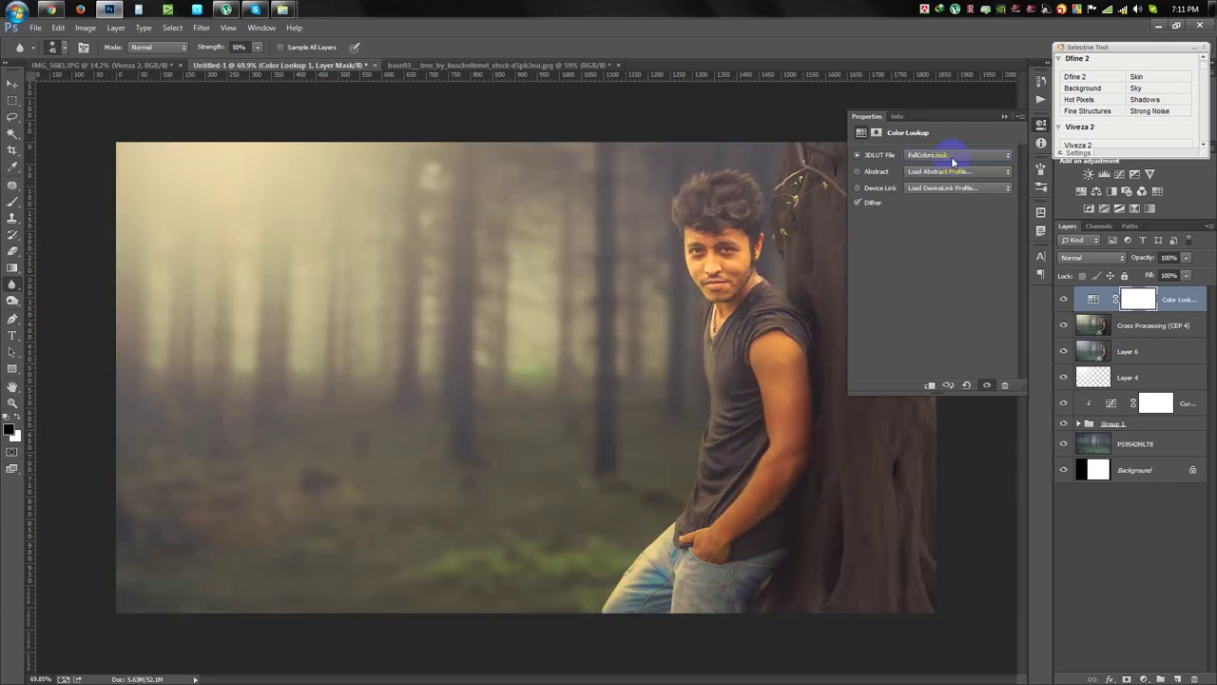
key(Down)
key(Down)
key(Up)
key(Down)
Fade the FoggyNight grade to 49% opacity and compare it on and off.
drag(1132, 264, 1108, 267)
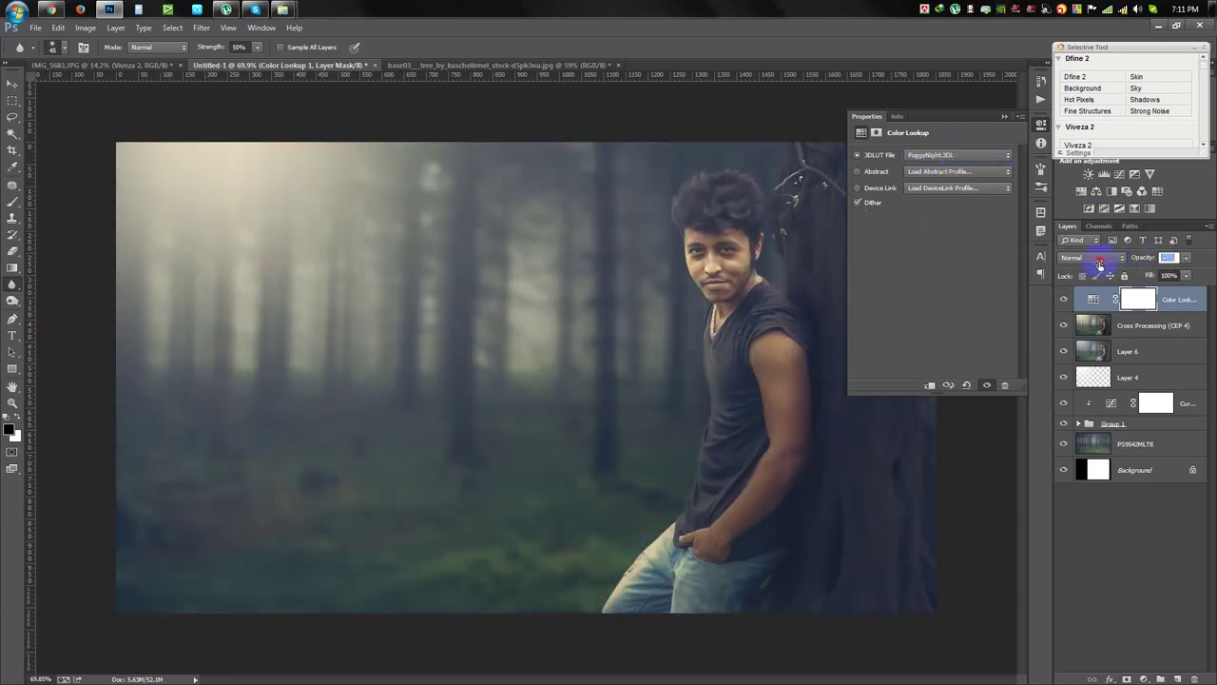
click(1064, 298)
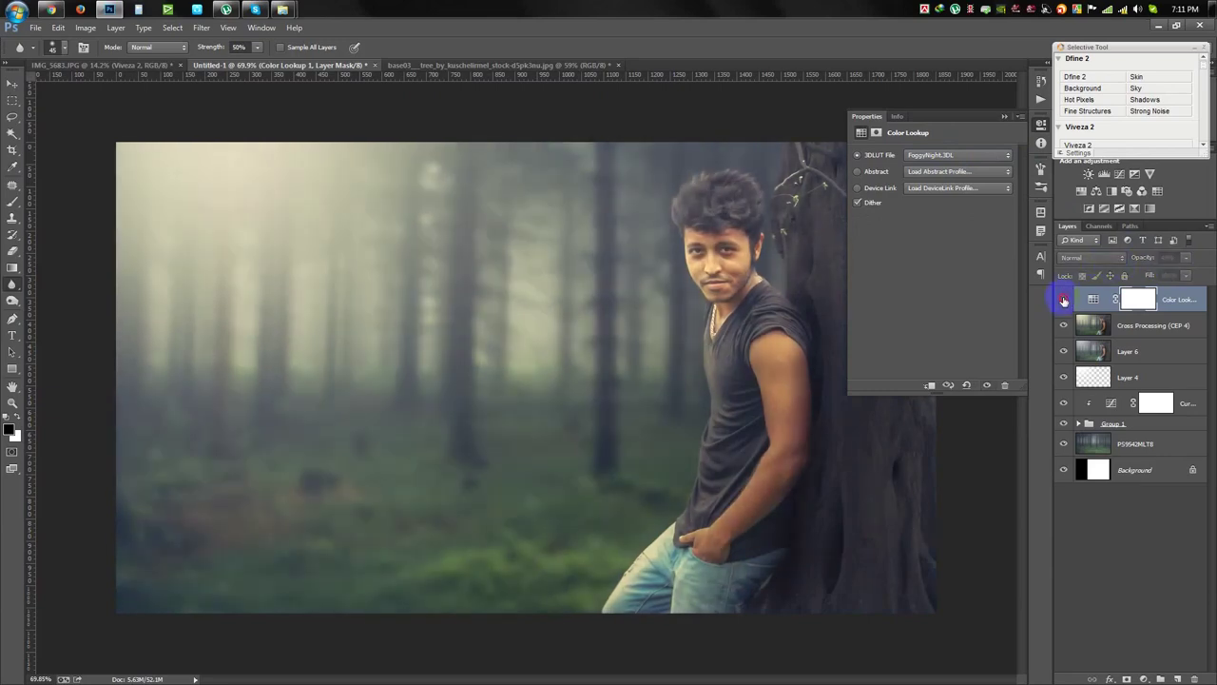
click(1064, 299)
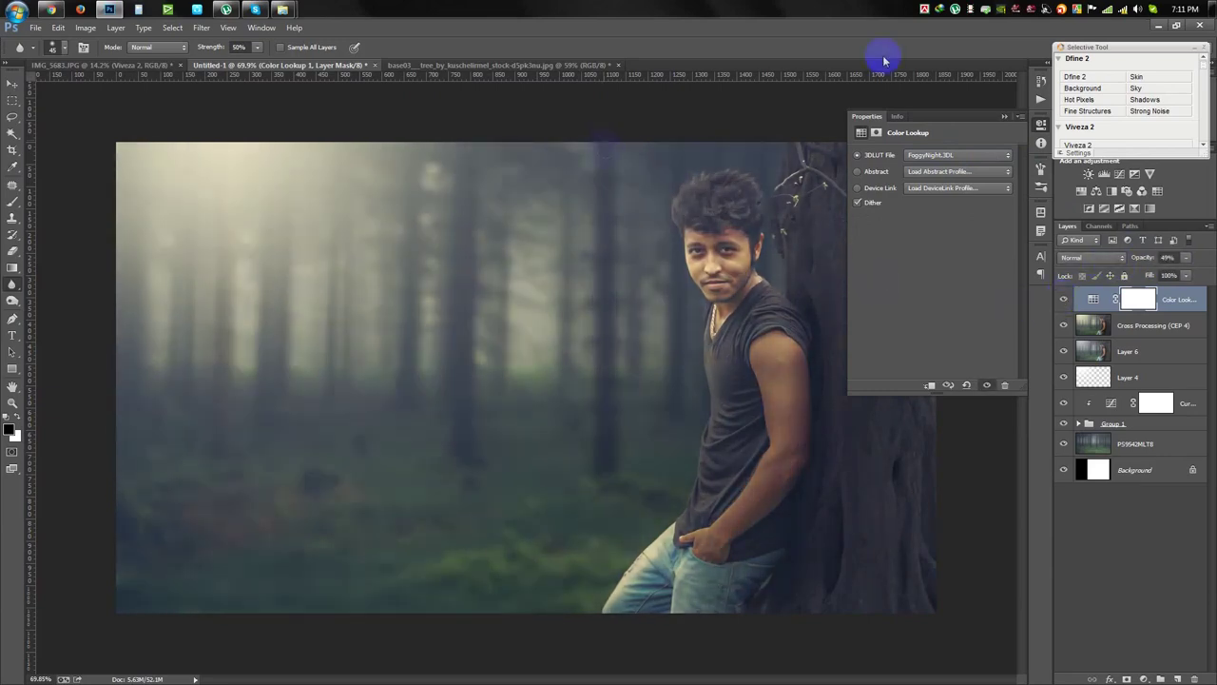
click(1006, 117)
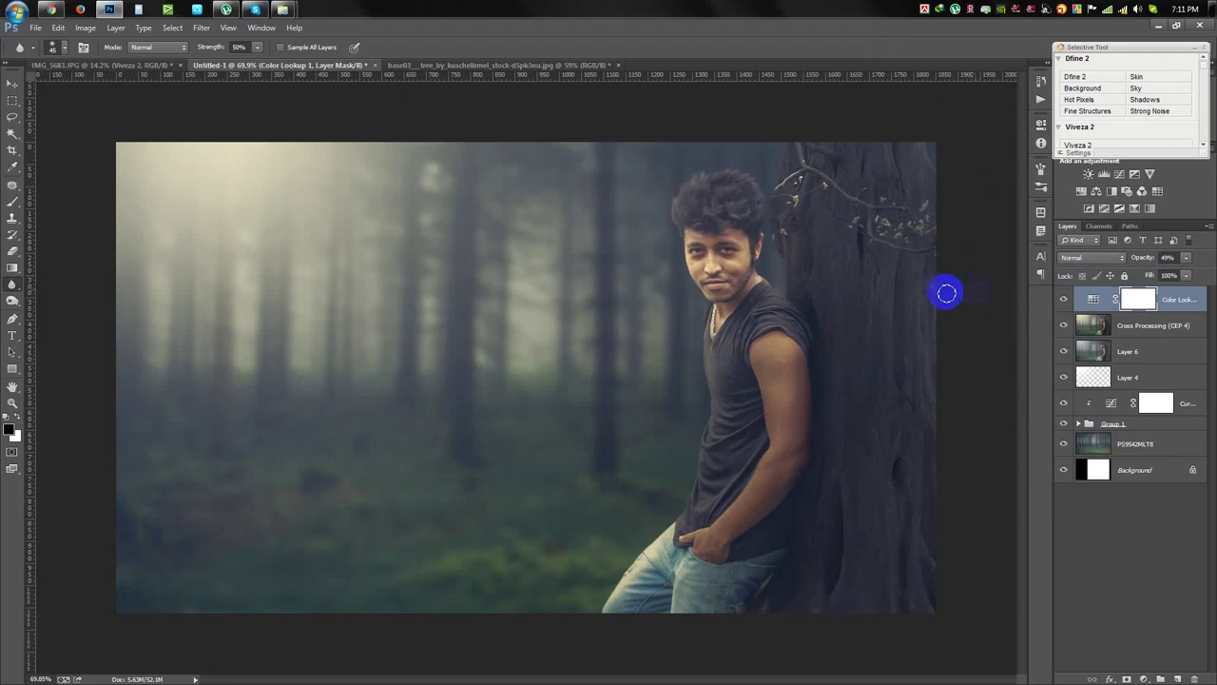
click(12, 84)
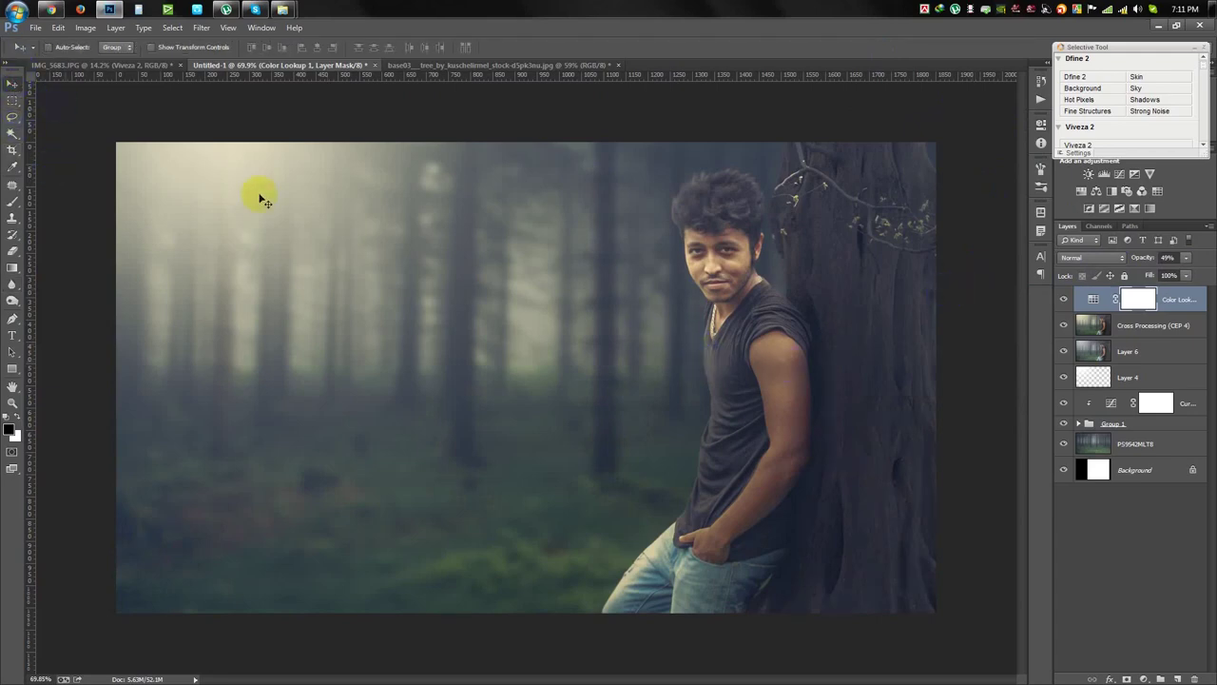
Crop the composite to a 1920 × 1080 ratio and commit the crop.
key(ctrl+minus)
key(ctrl+0)
click(84, 27)
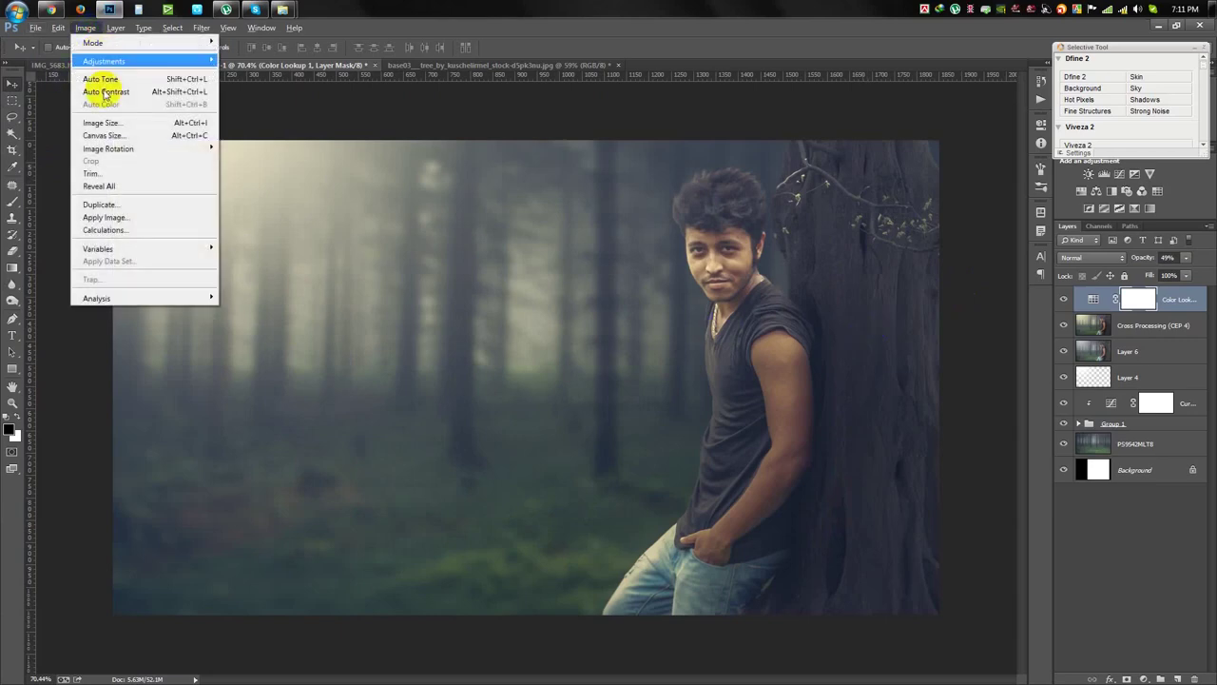
click(12, 150)
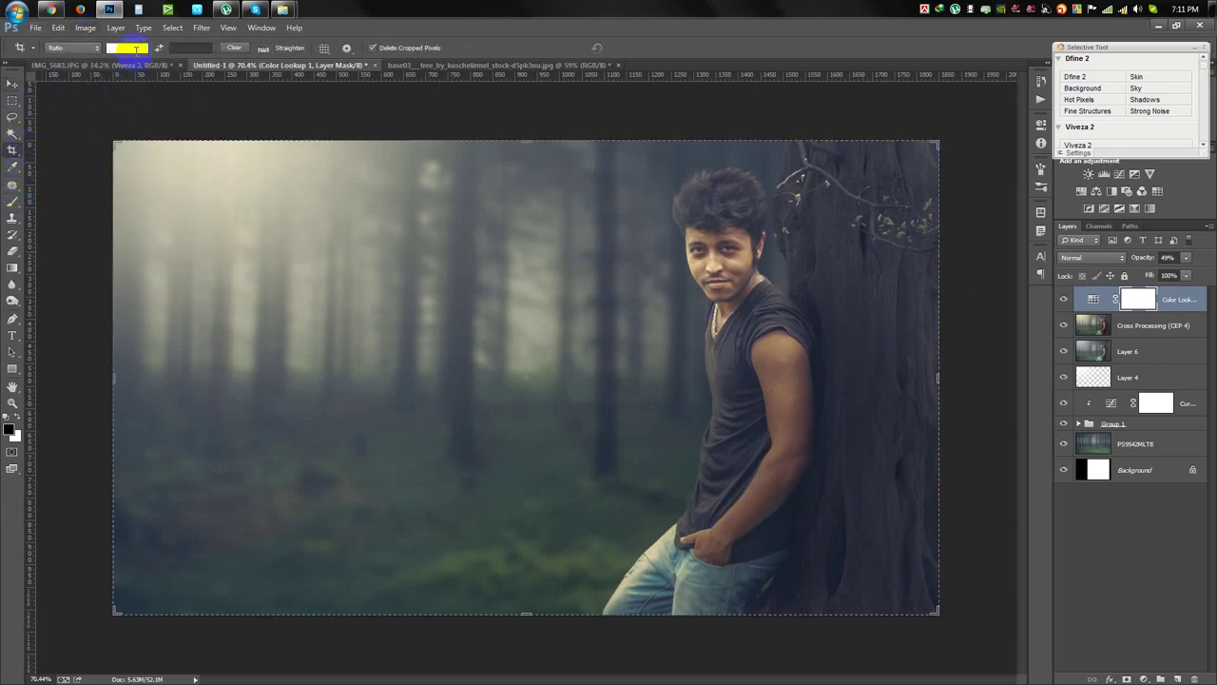
text(1920)
click(190, 48)
text(1080)
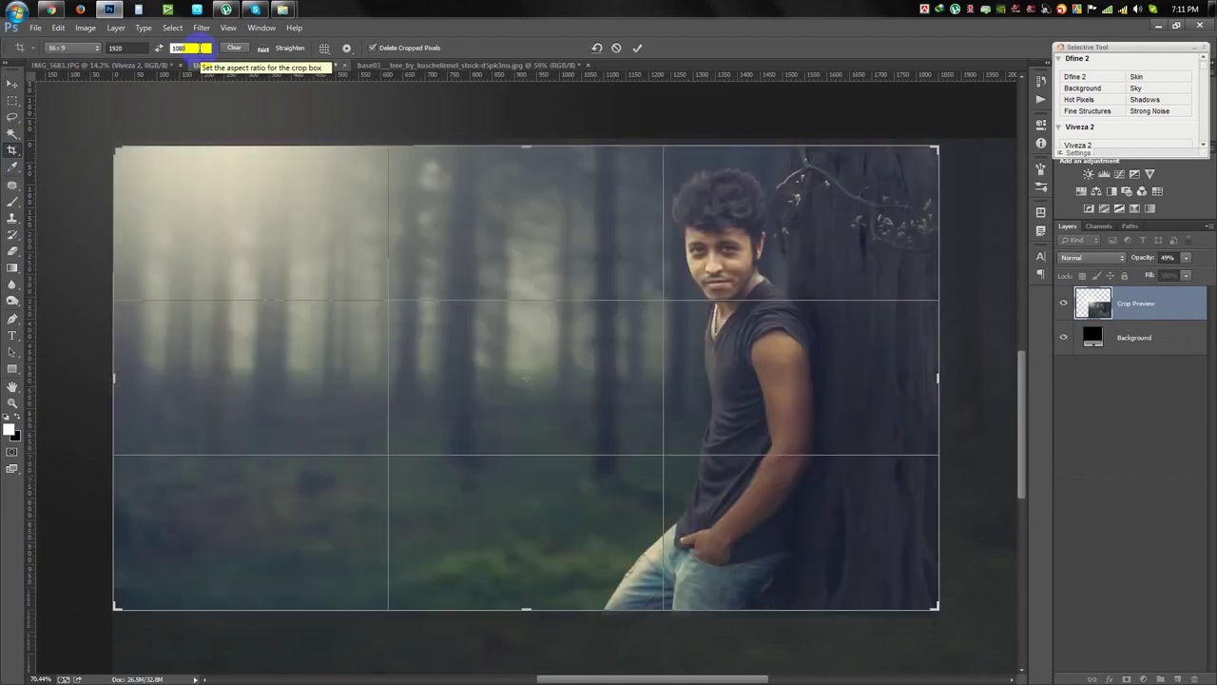
key(Return)
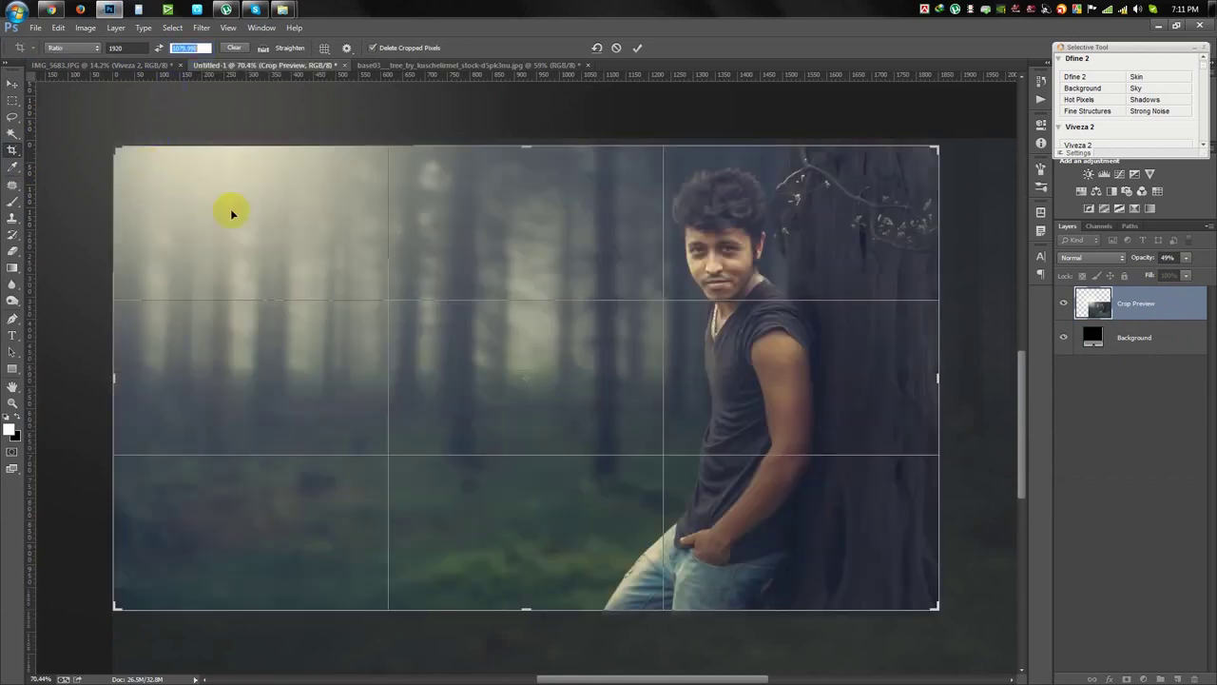
click(637, 47)
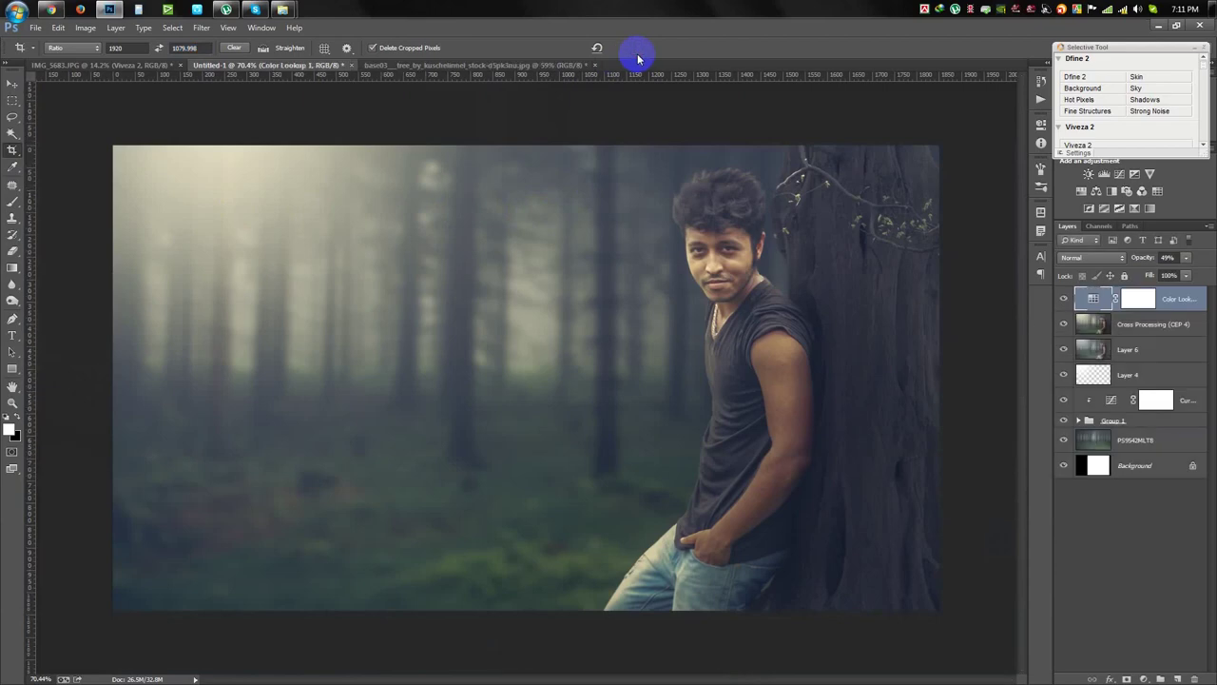
click(13, 84)
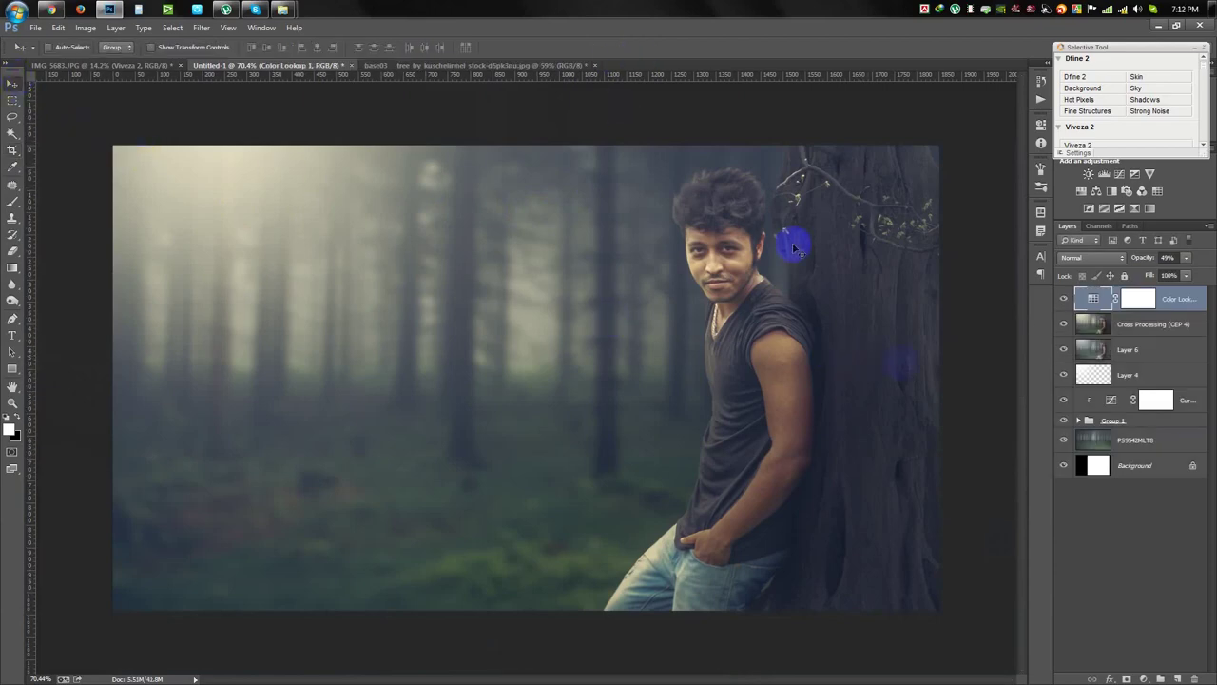
Zoom to about 306% on the man's face, then stamp all visible layers into a new layer.
drag(856, 372, 297, 376)
mouse_move(875, 345)
mouse_down()
mouse_move(810, 371)
mouse_move(808, 355)
mouse_up()
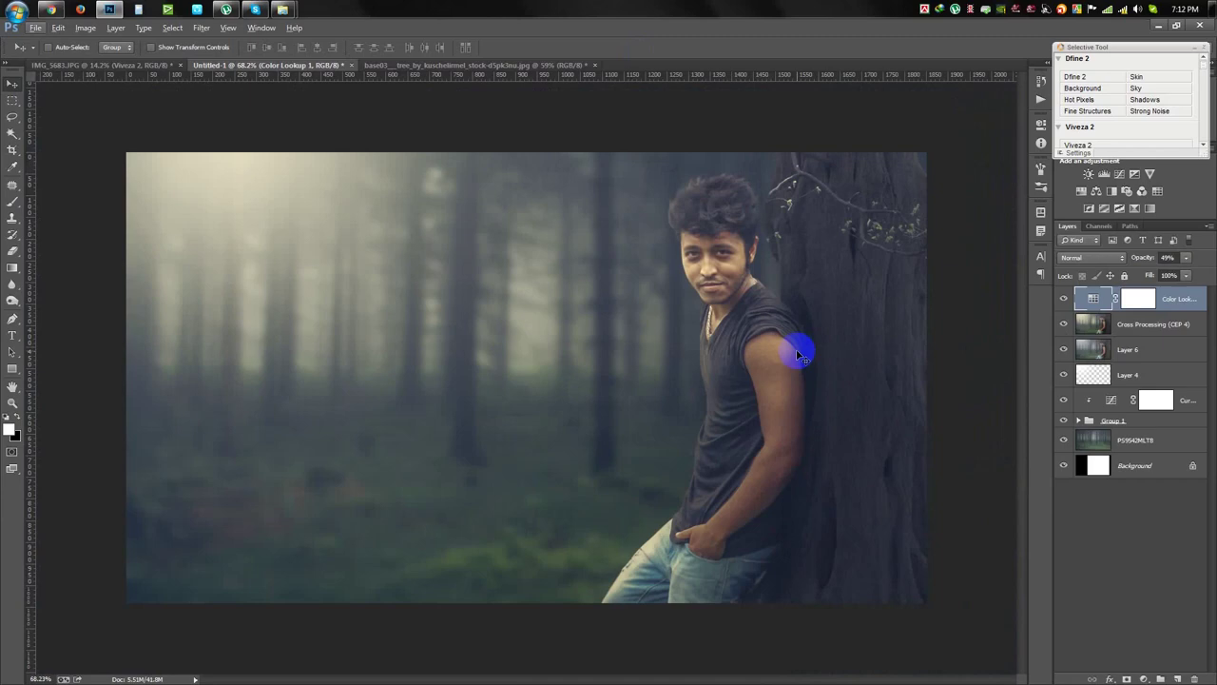
drag(799, 355, 551, 286)
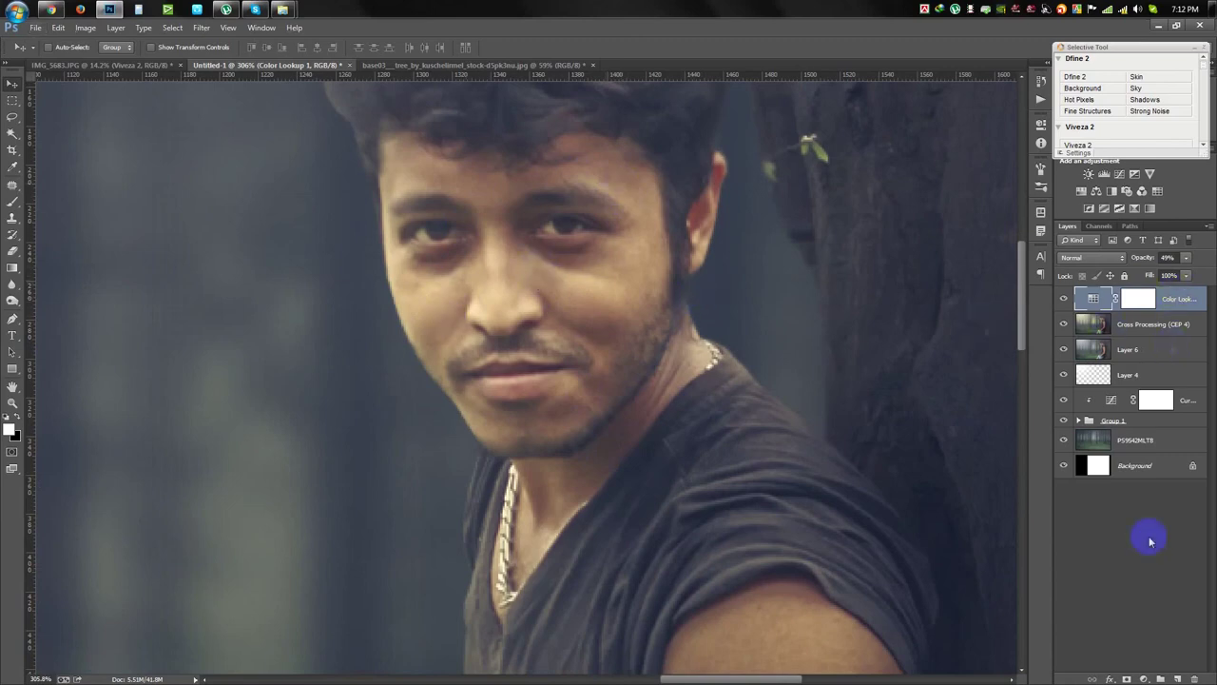
key(ctrl+shift+alt+e)
Apply the merged image onto Layer 7 with Multiply blending.
click(84, 26)
click(104, 215)
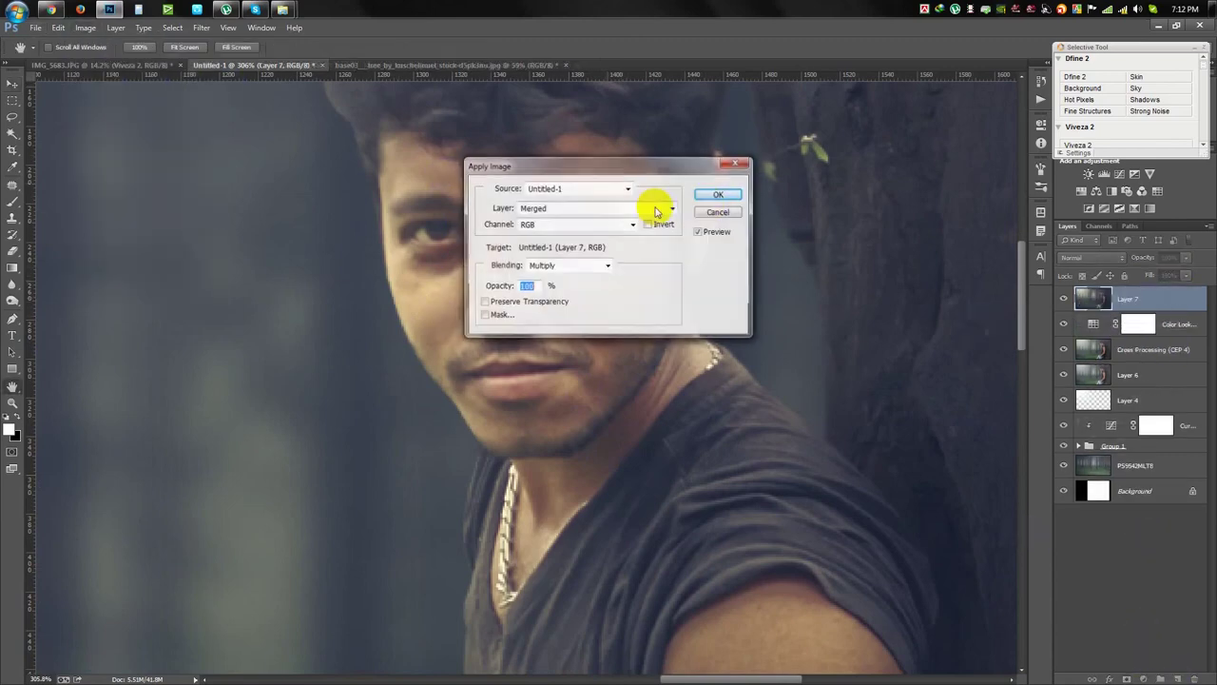
click(718, 194)
scroll(657, 210, down, 5)
scroll(652, 163, up, 4)
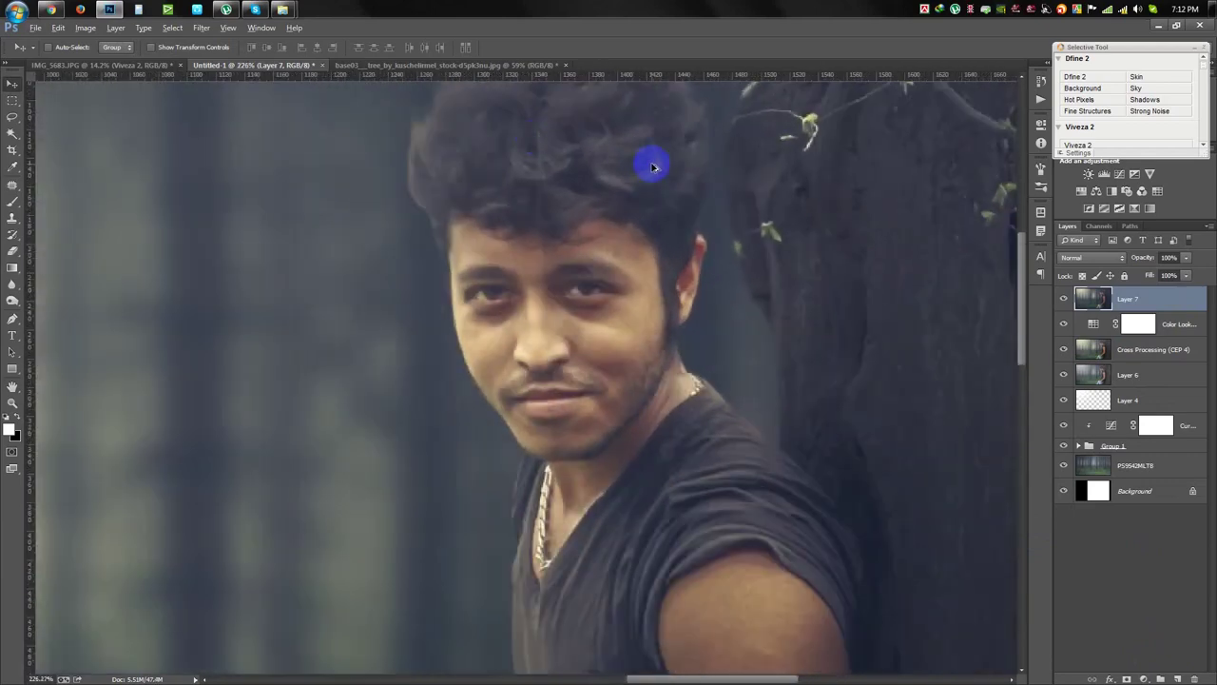
Add an empty Layer 8 on top and bring up its Fill options.
click(88, 27)
mouse_move(104, 61)
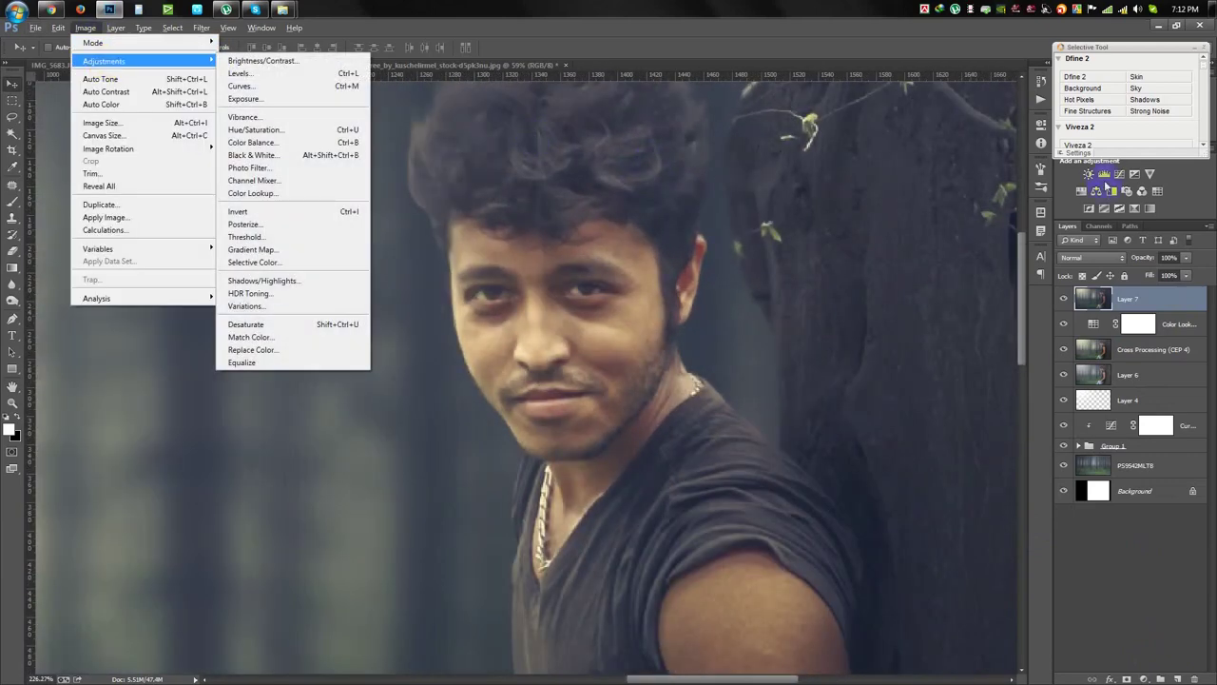
click(1137, 302)
click(1178, 678)
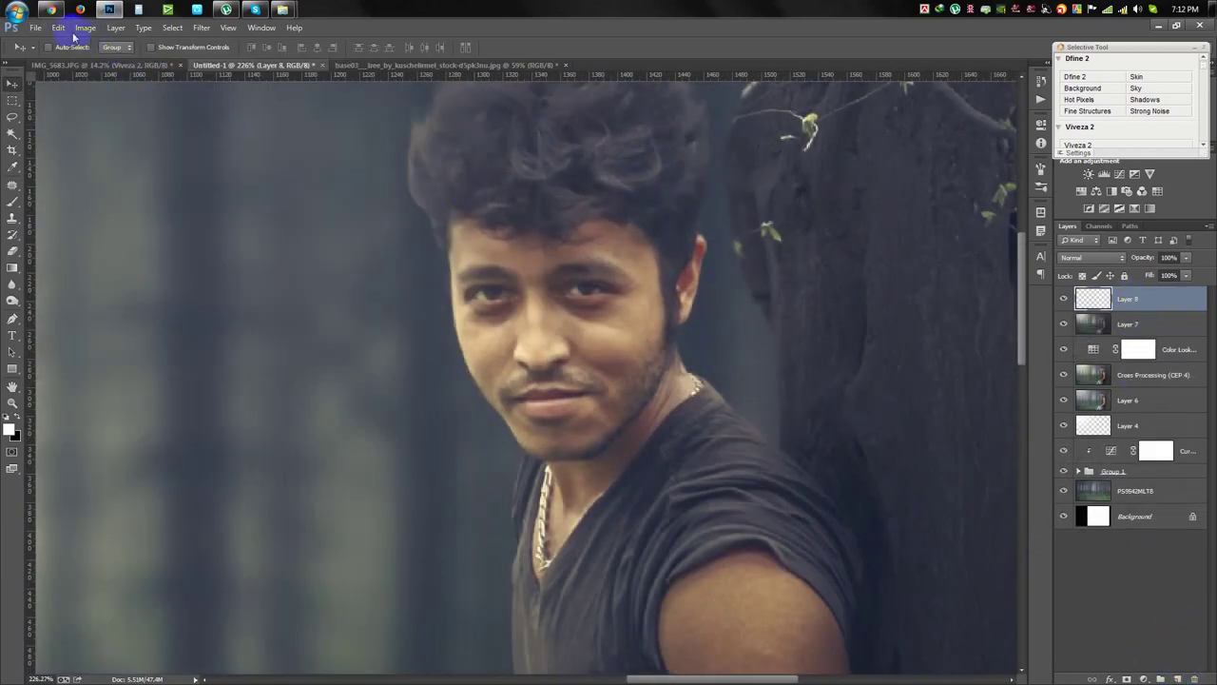
click(59, 27)
click(126, 213)
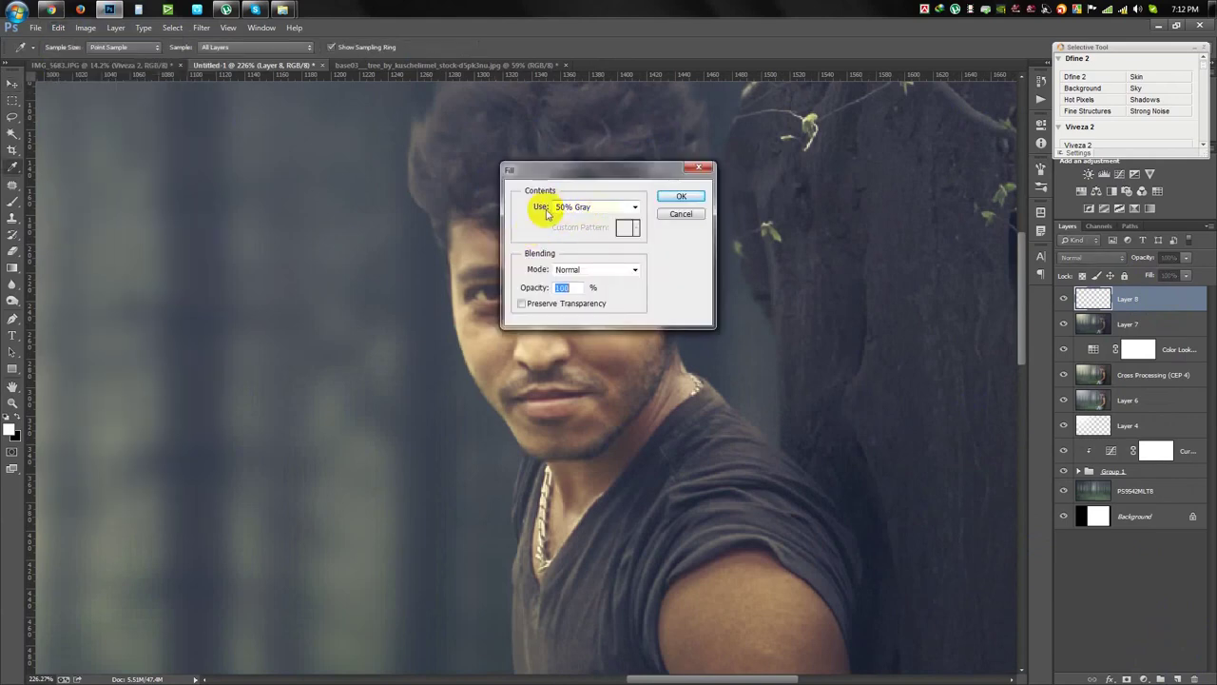
Fill Layer 8 with 50% gray and add monochromatic noise.
click(584, 207)
click(589, 310)
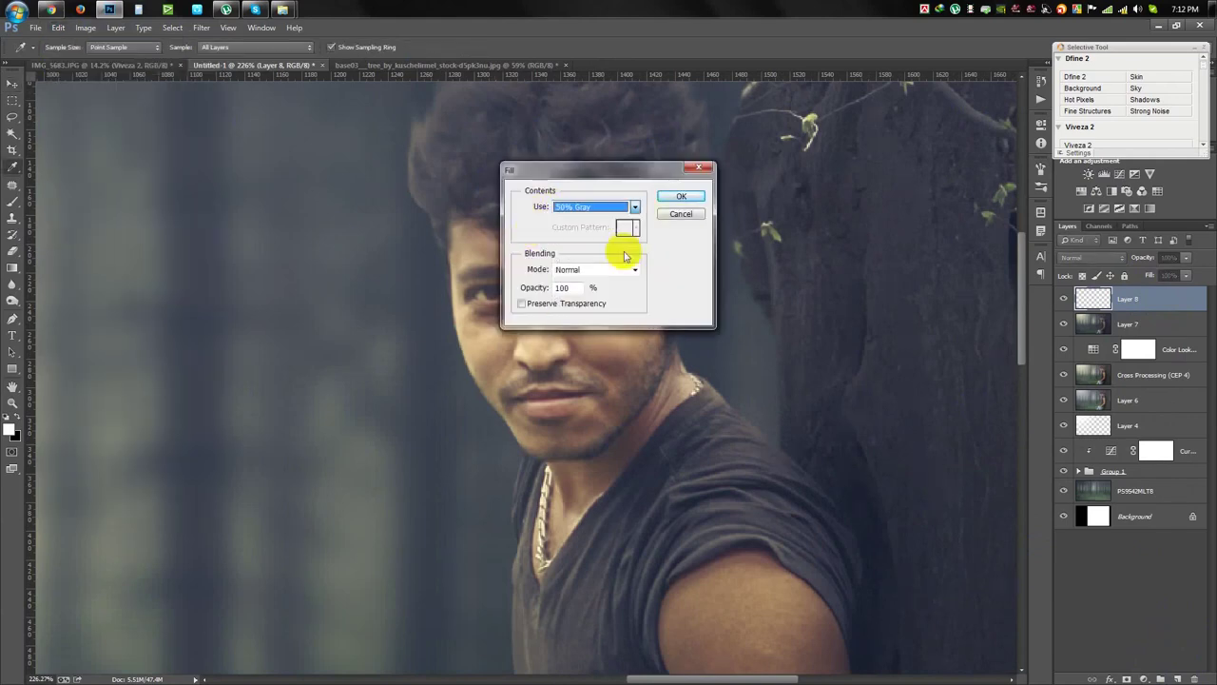
click(679, 197)
click(201, 28)
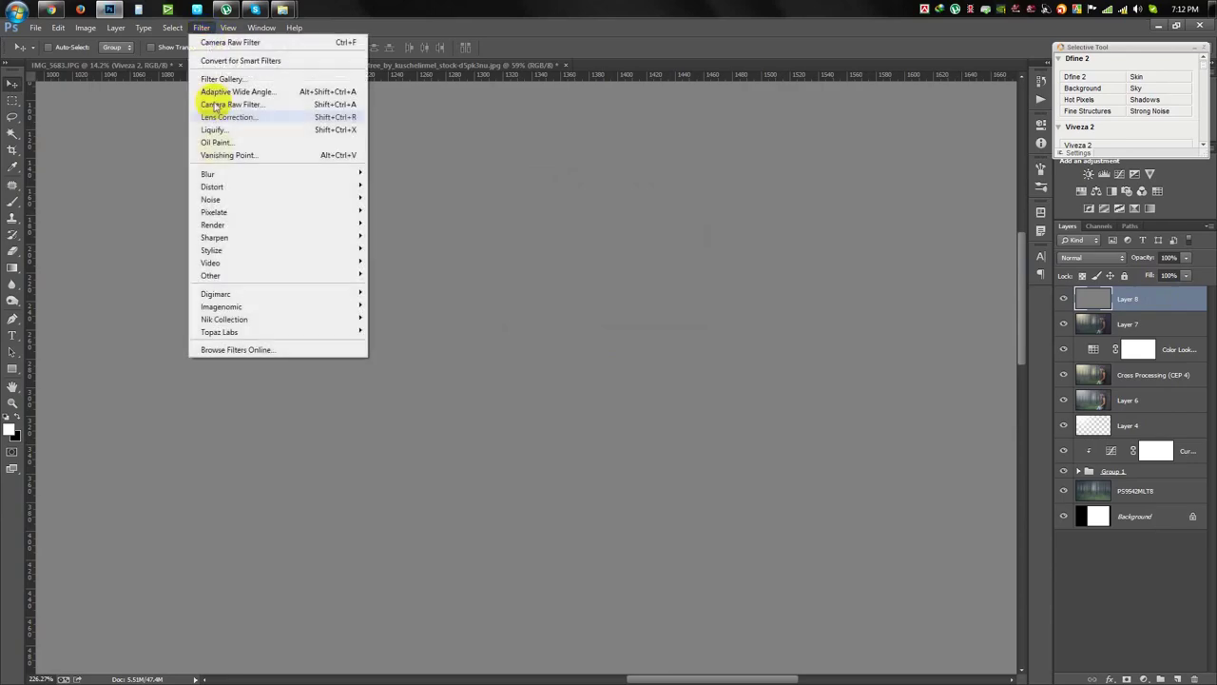
click(423, 199)
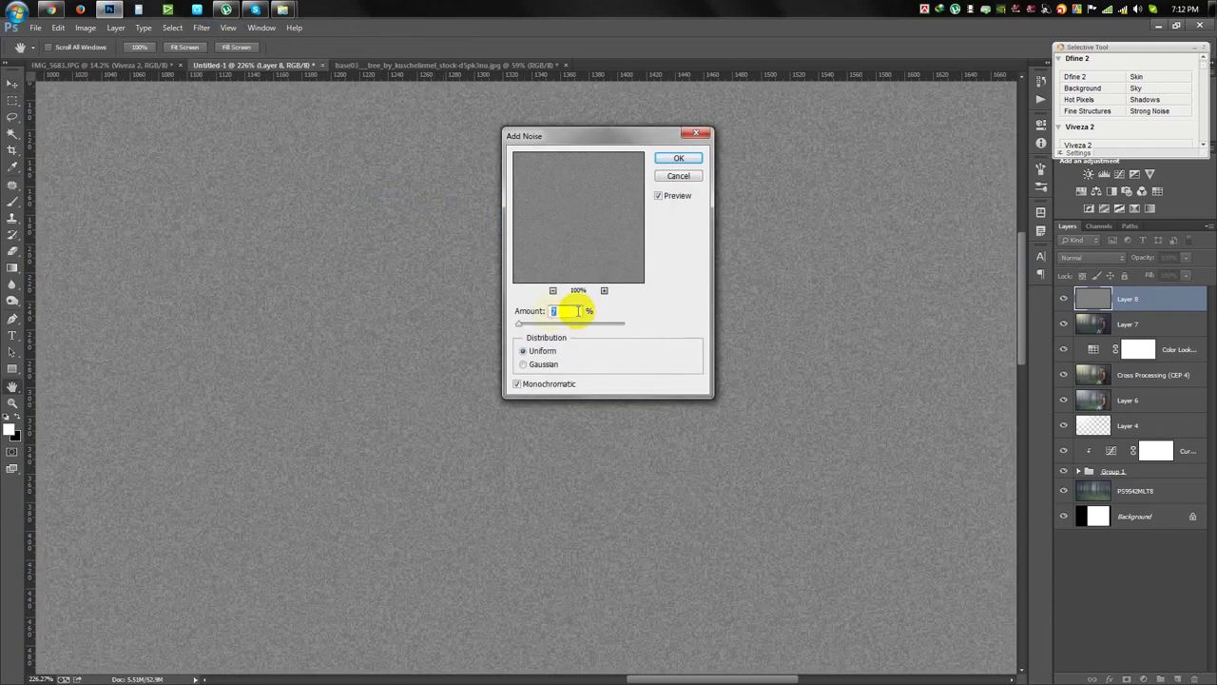
click(679, 158)
Blend the noise layer in Overlay at 50% opacity, then select Layer 7.
click(1094, 258)
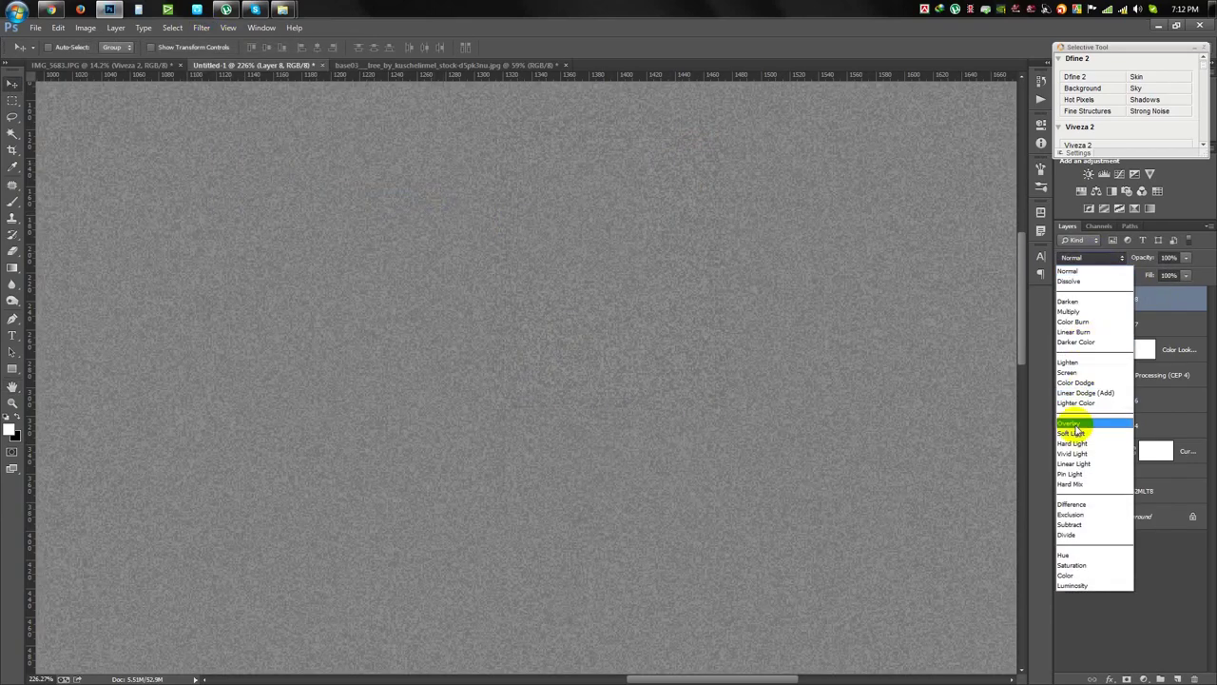
click(1070, 423)
scroll(637, 278, down, 3)
scroll(789, 258, down, 2)
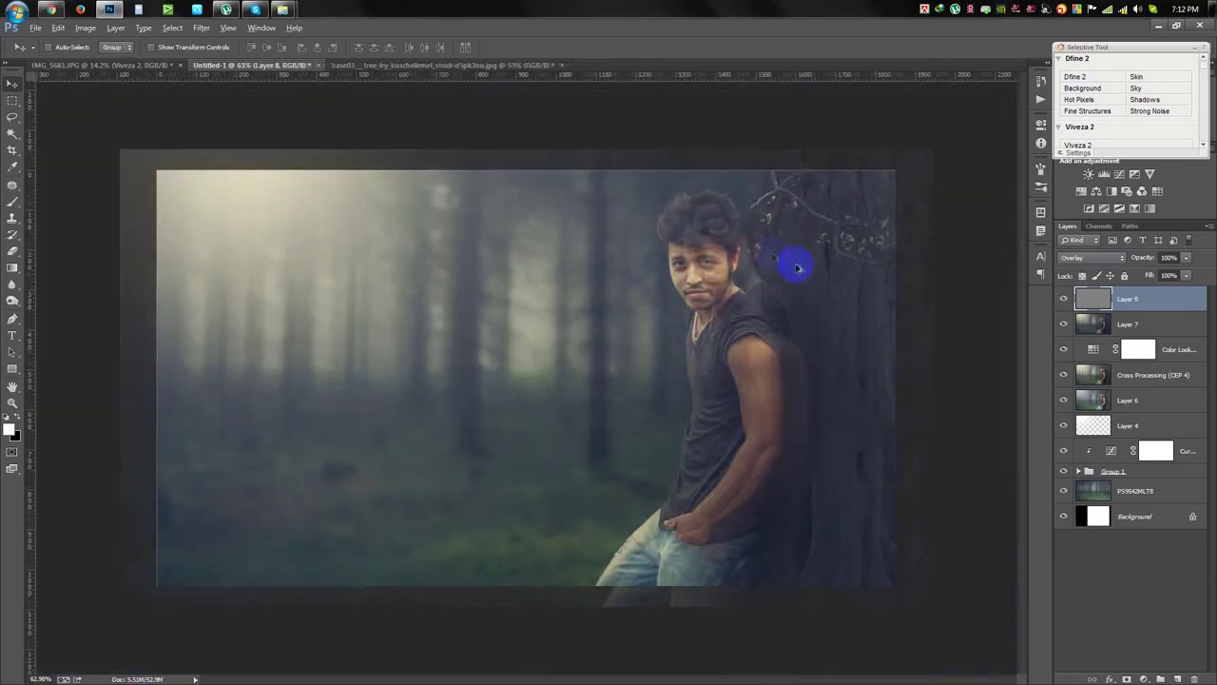
scroll(789, 258, up, 4)
scroll(769, 223, up, 3)
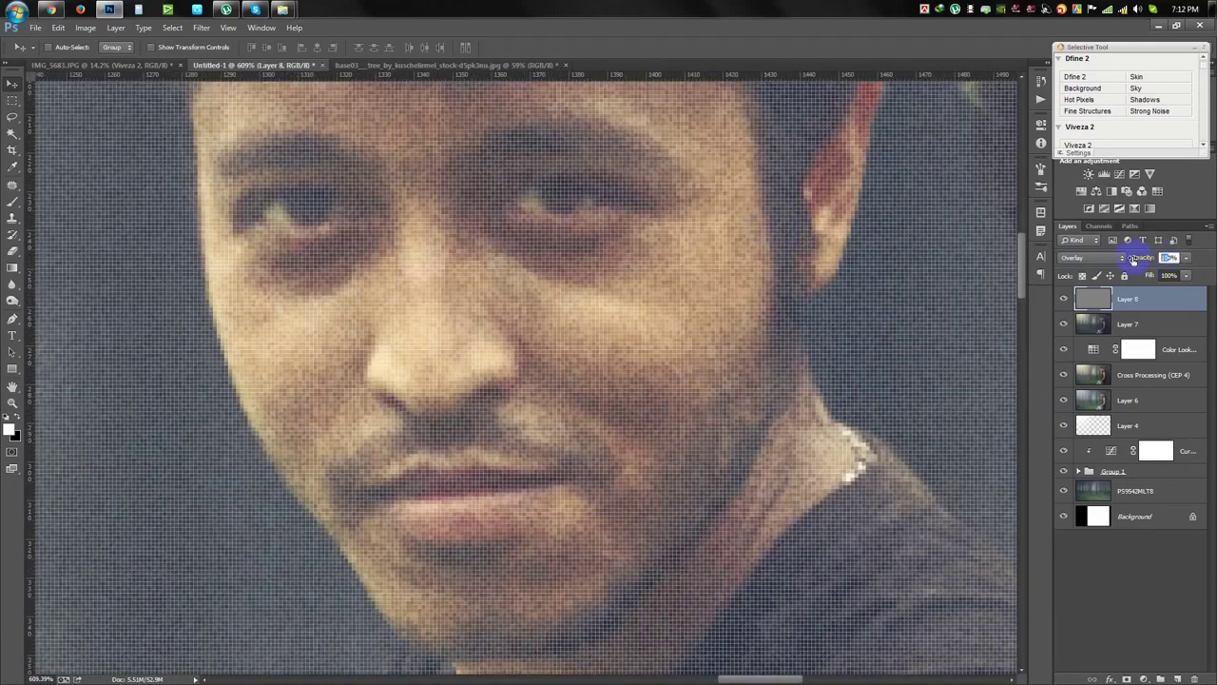
scroll(948, 291, down, 2)
scroll(869, 232, down, 2)
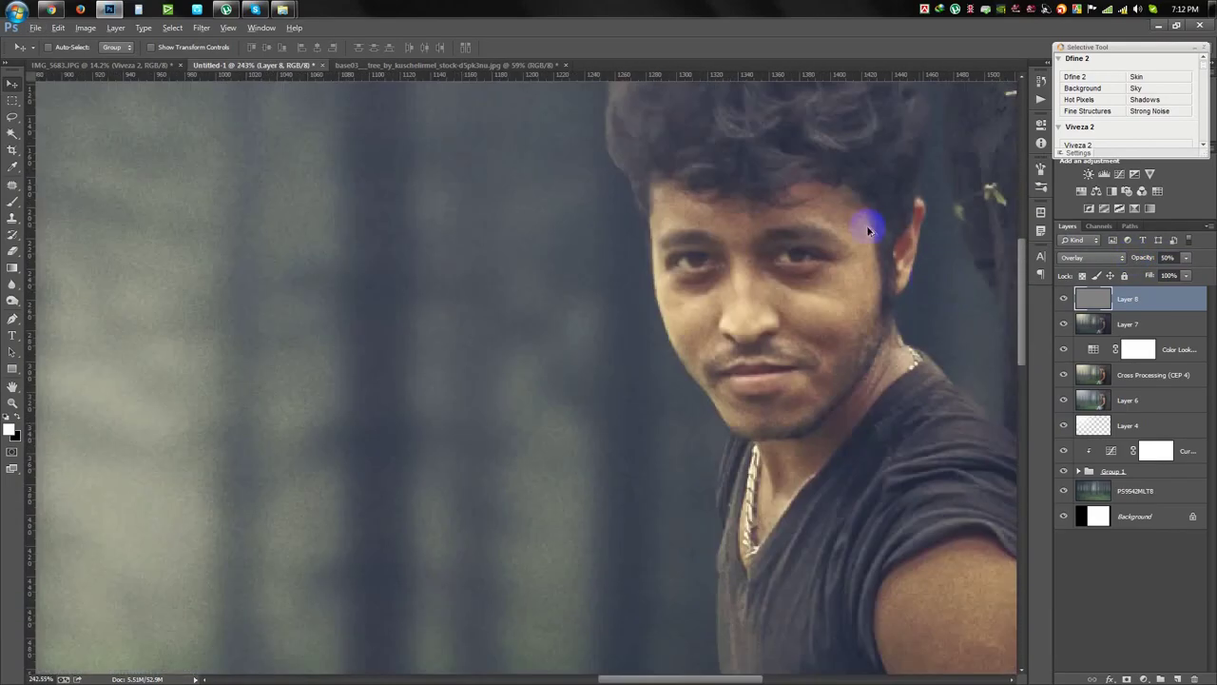
scroll(870, 231, up, 1)
scroll(870, 276, up, 1)
scroll(870, 289, right, 2)
click(1146, 327)
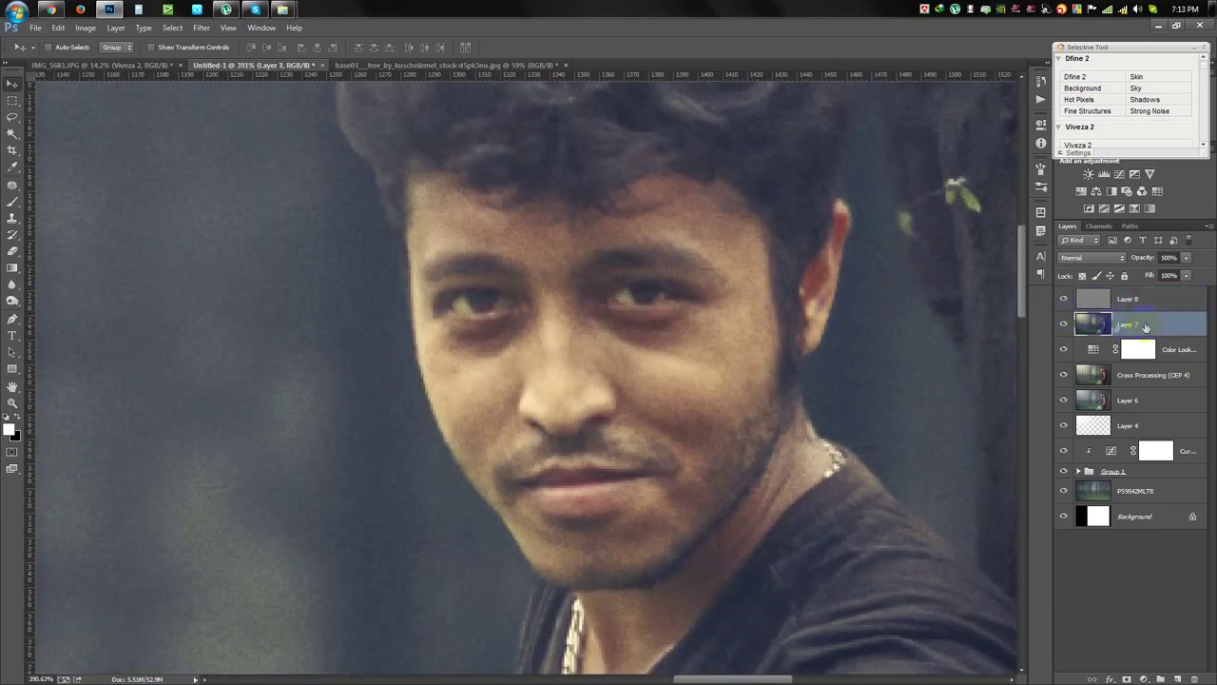
Select the Smudge tool and zoom in on the man's face.
drag(12, 285, 57, 306)
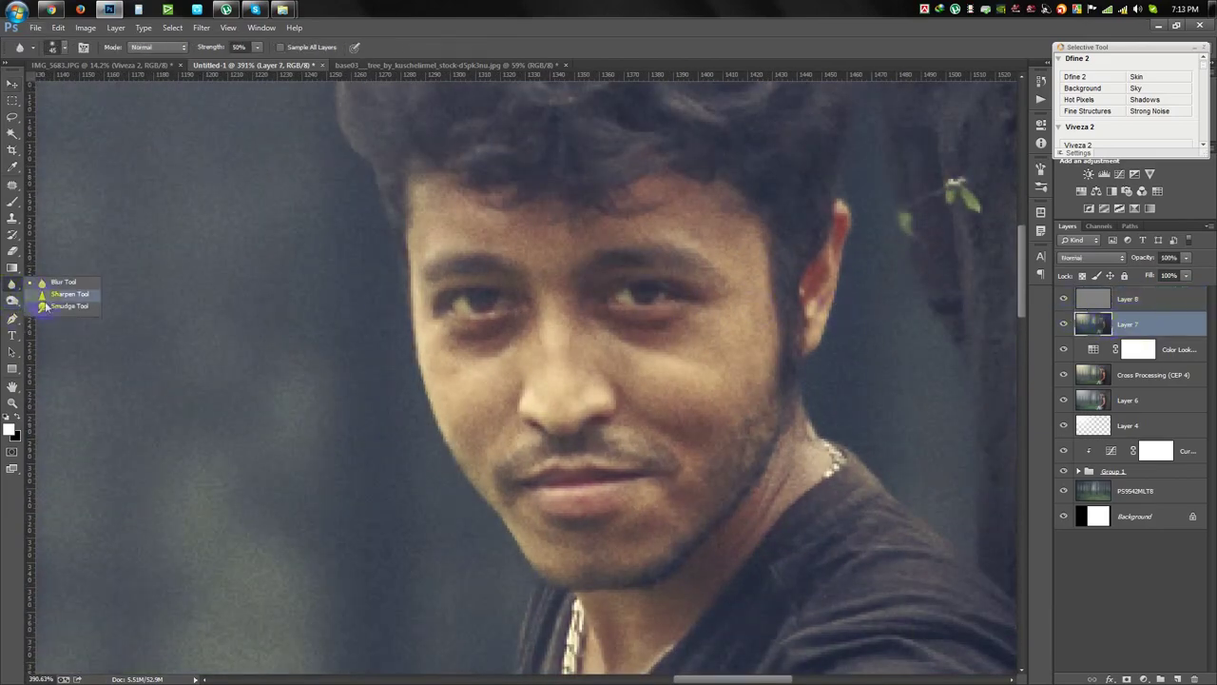
scroll(418, 171, up, 2)
scroll(418, 172, up, 1)
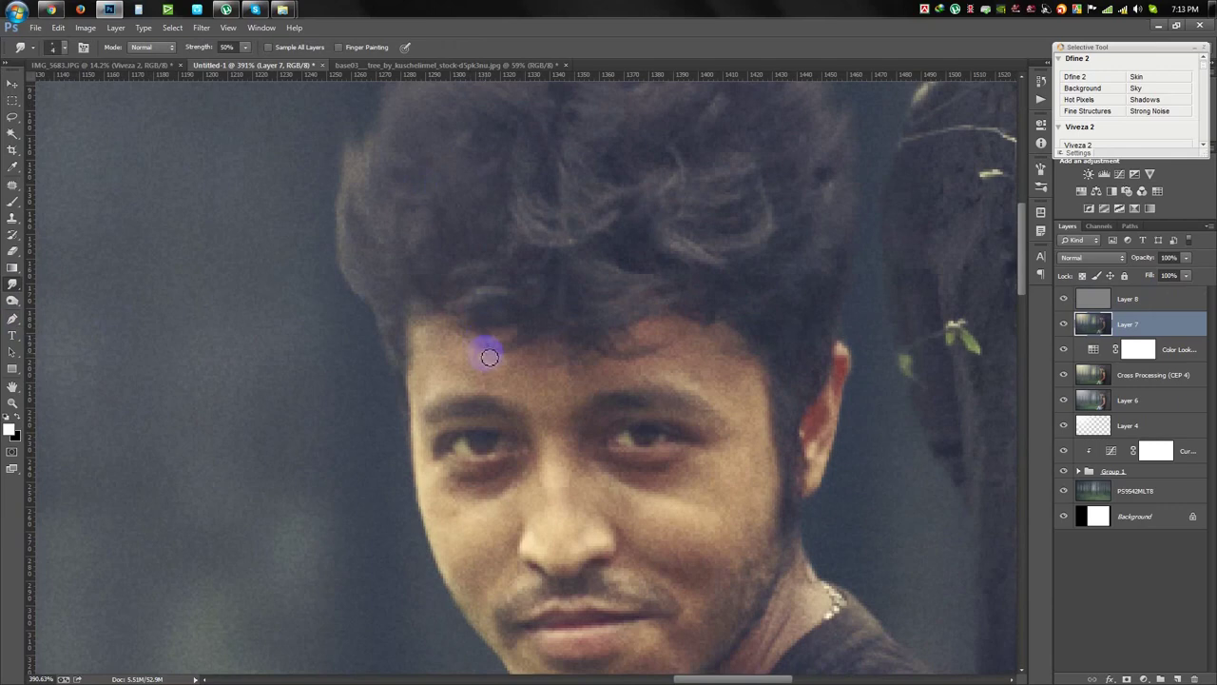
text(15)
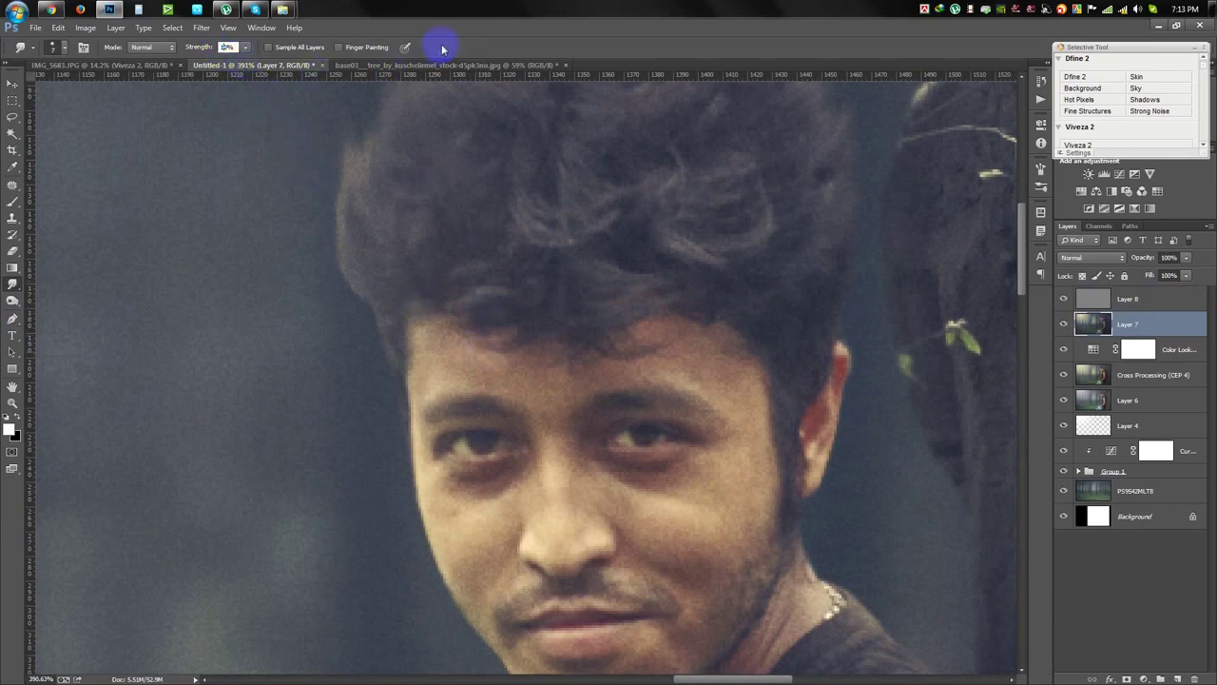
scroll(408, 326, down, 1)
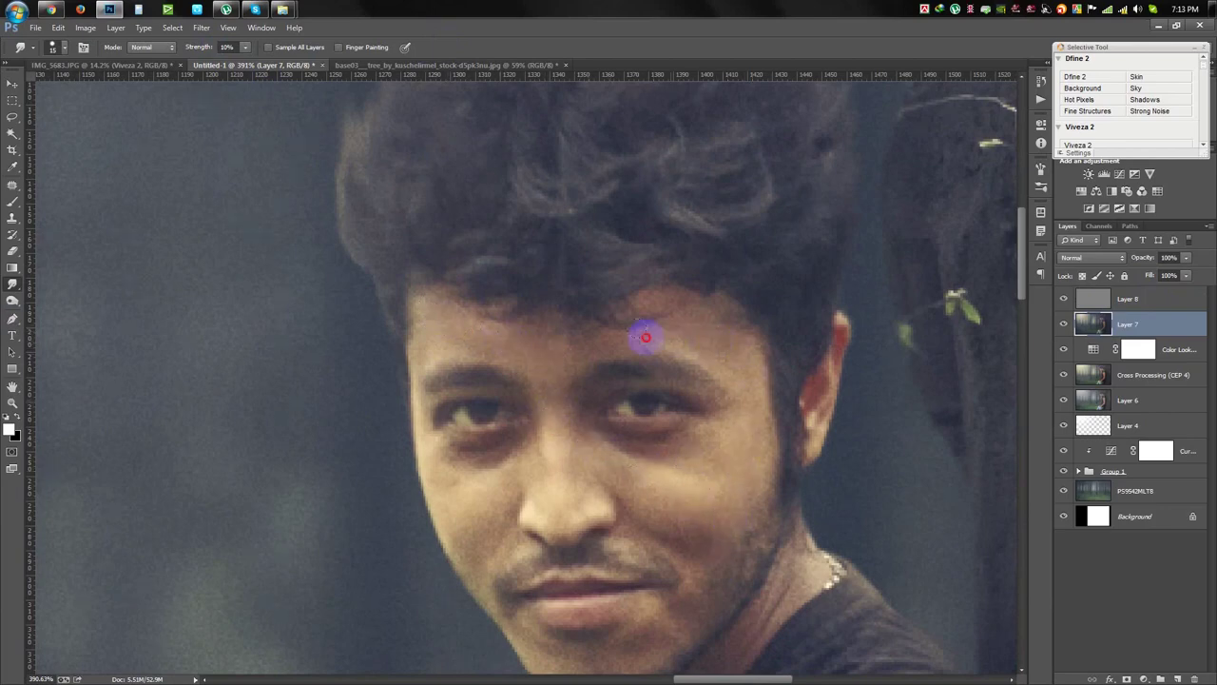
scroll(558, 407, down, 3)
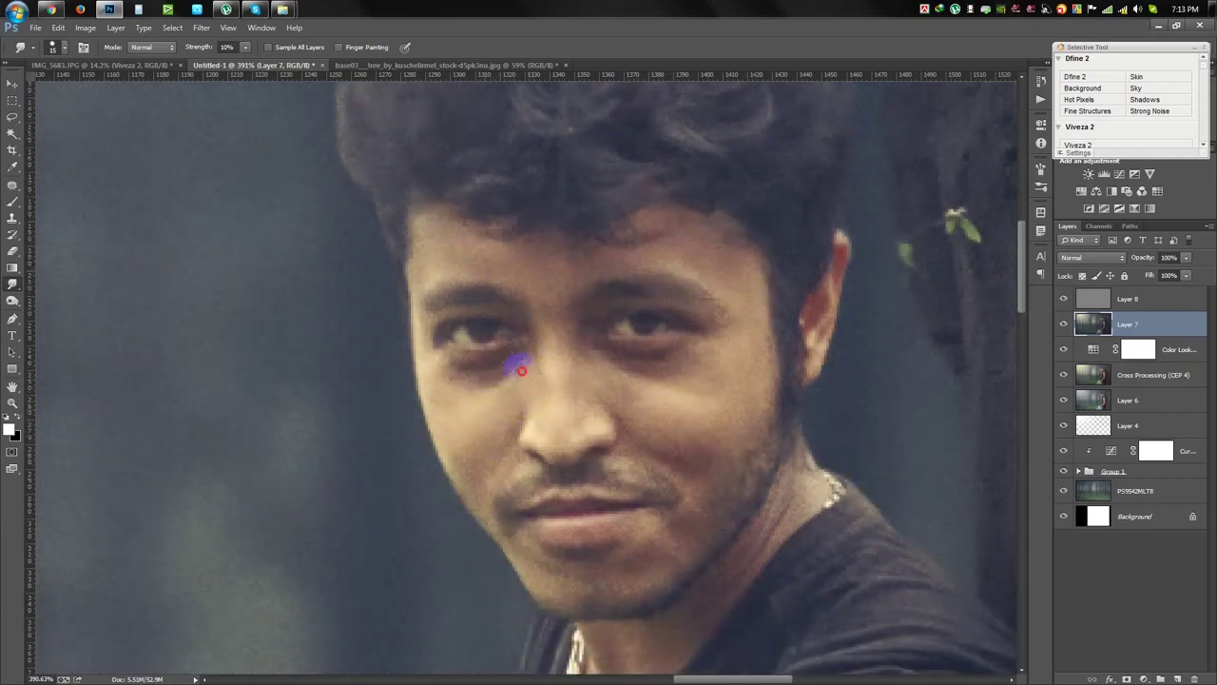
scroll(461, 369, down, 3)
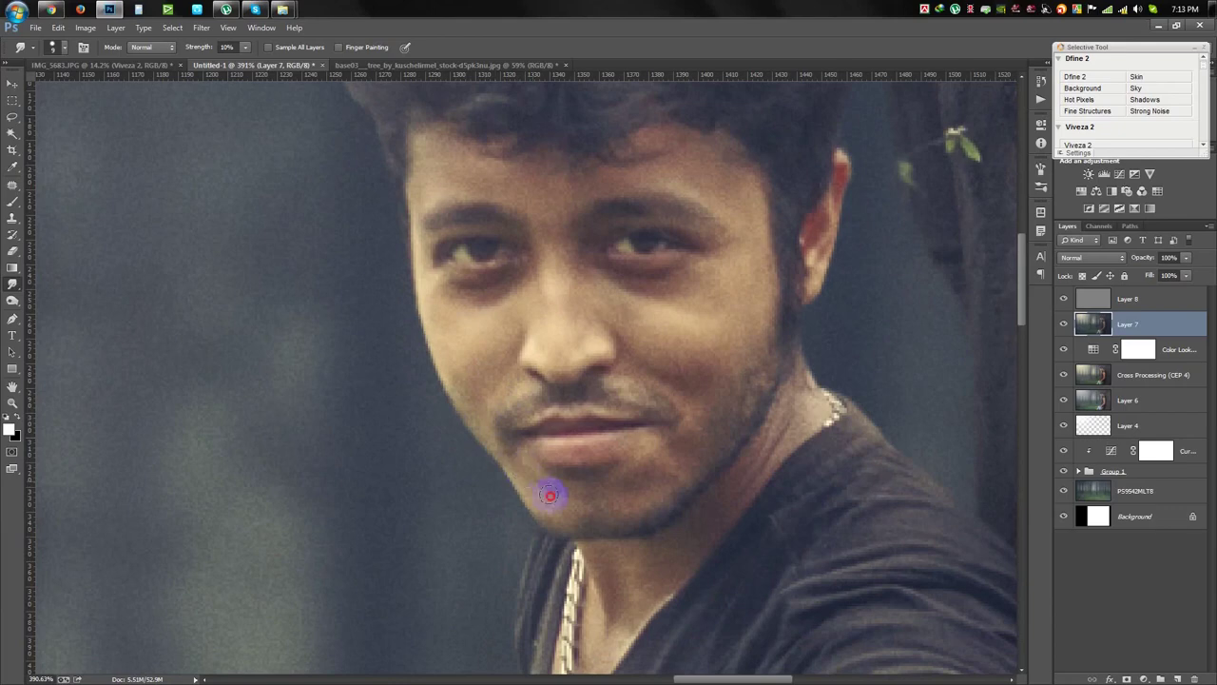
Smudge the skin from chin up the cheek and across the upper arm at 10% strength.
mouse_move(675, 440)
mouse_down()
mouse_move(701, 409)
mouse_move(658, 359)
mouse_up()
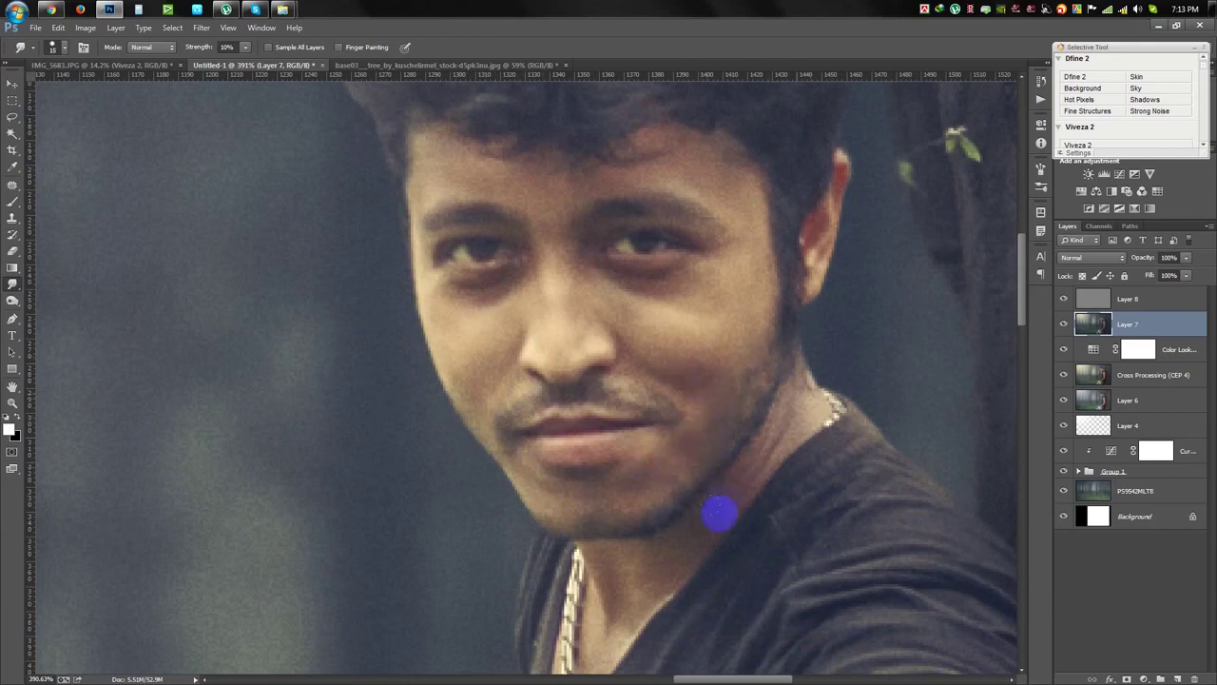
scroll(721, 486, down, 2)
scroll(719, 546, down, 5)
scroll(720, 546, right, 5)
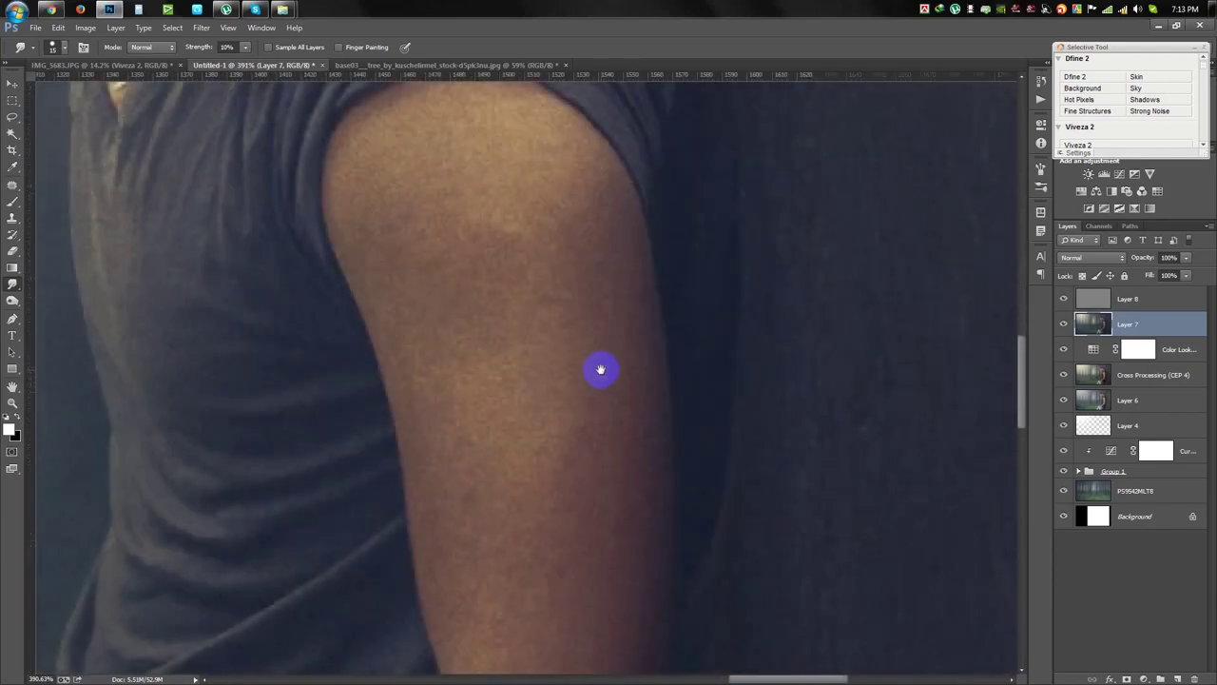
drag(461, 216, 533, 243)
scroll(557, 530, down, 2)
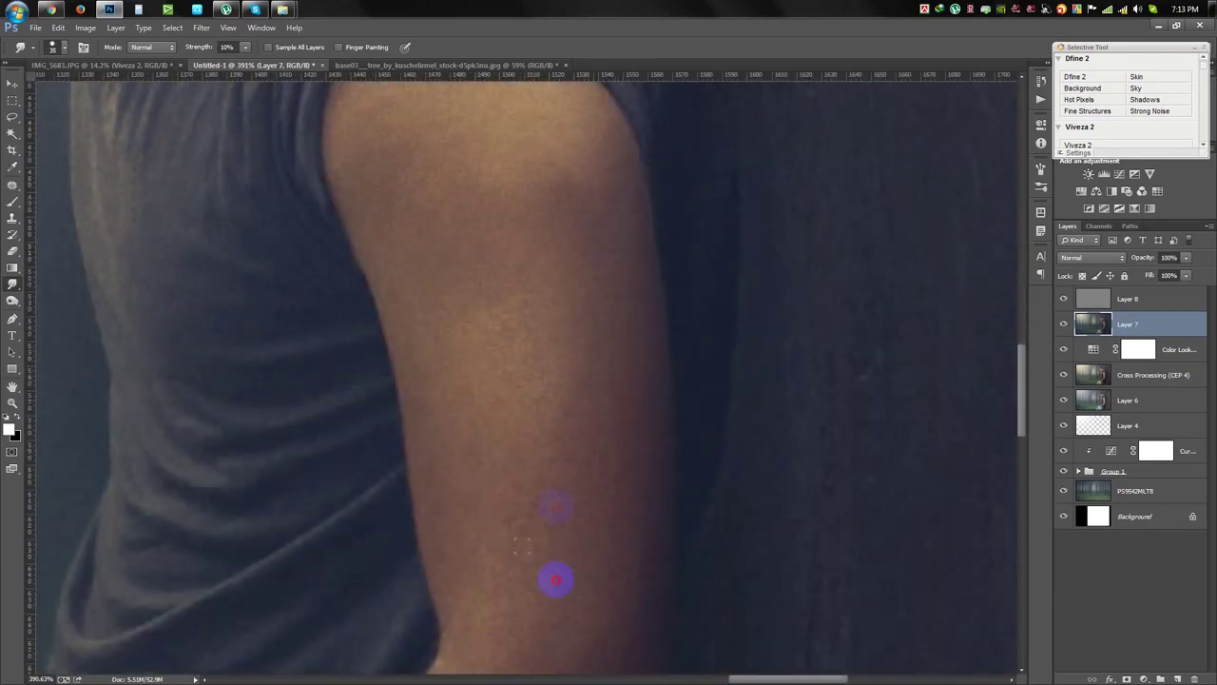
scroll(530, 517, down, 4)
scroll(479, 617, down, 1)
scroll(546, 365, down, 3)
scroll(470, 437, down, 2)
scroll(454, 537, down, 3)
scroll(457, 477, down, 3)
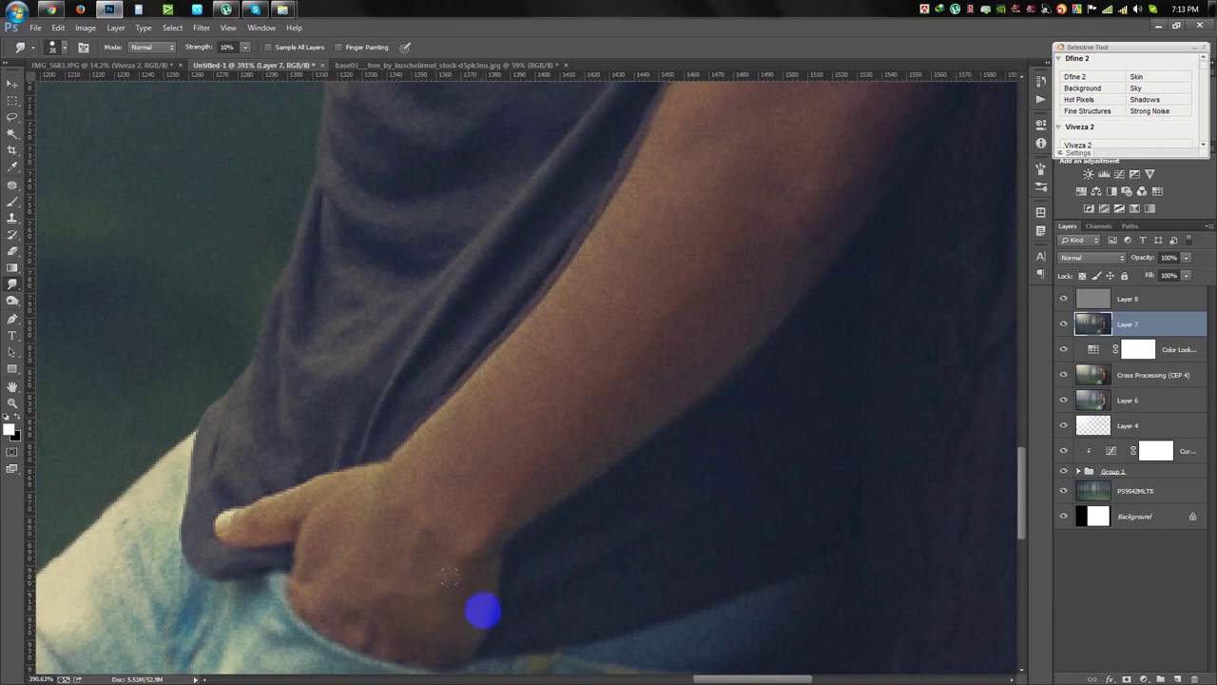
scroll(484, 603, down, 2)
scroll(489, 592, down, 3)
scroll(502, 589, down, 1)
scroll(764, 405, up, 2)
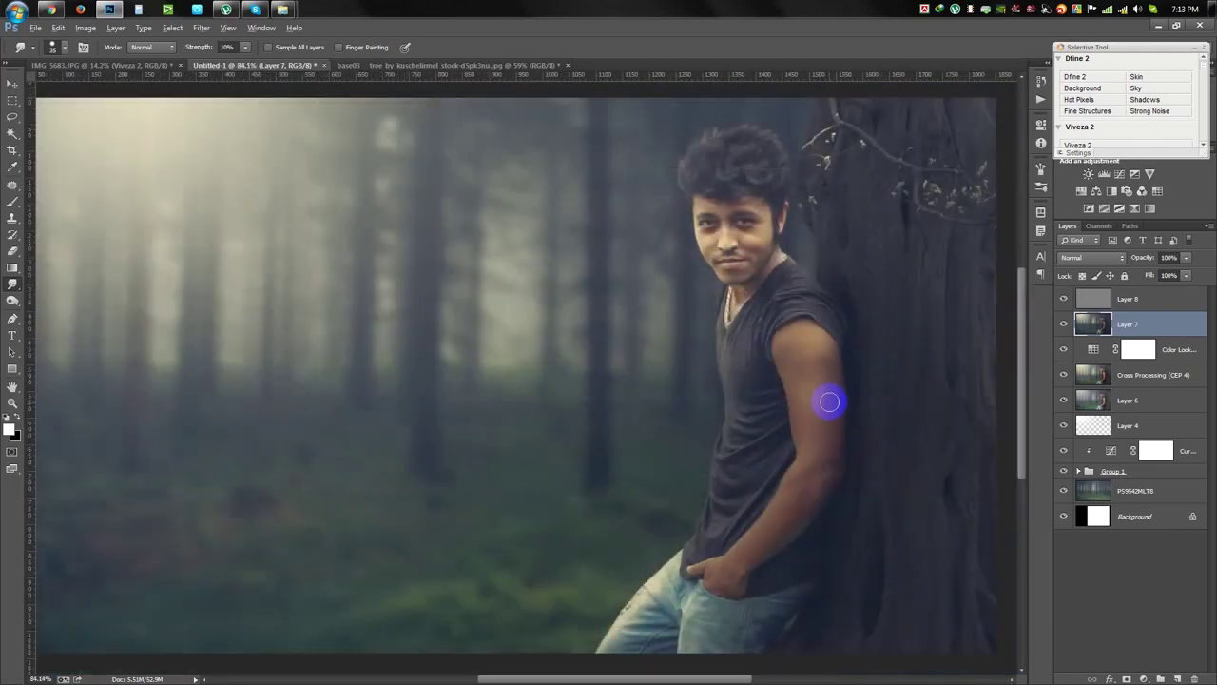
scroll(829, 402, up, 2)
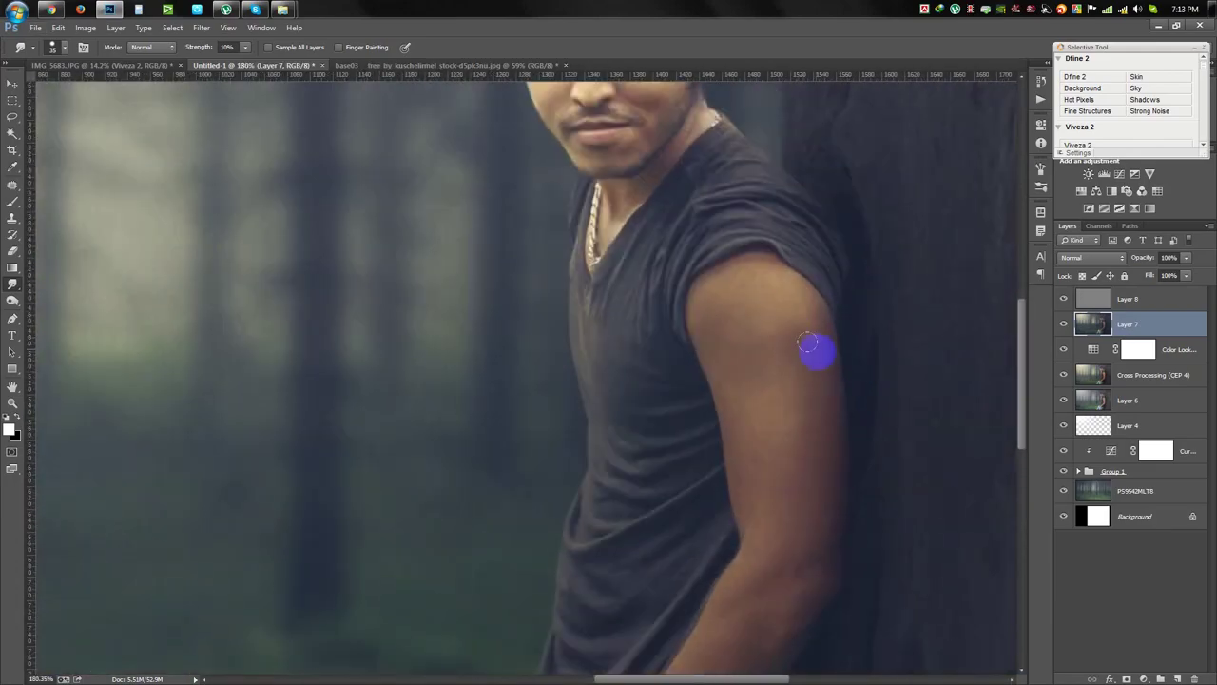
scroll(827, 362, down, 2)
scroll(827, 369, down, 2)
scroll(862, 188, up, 4)
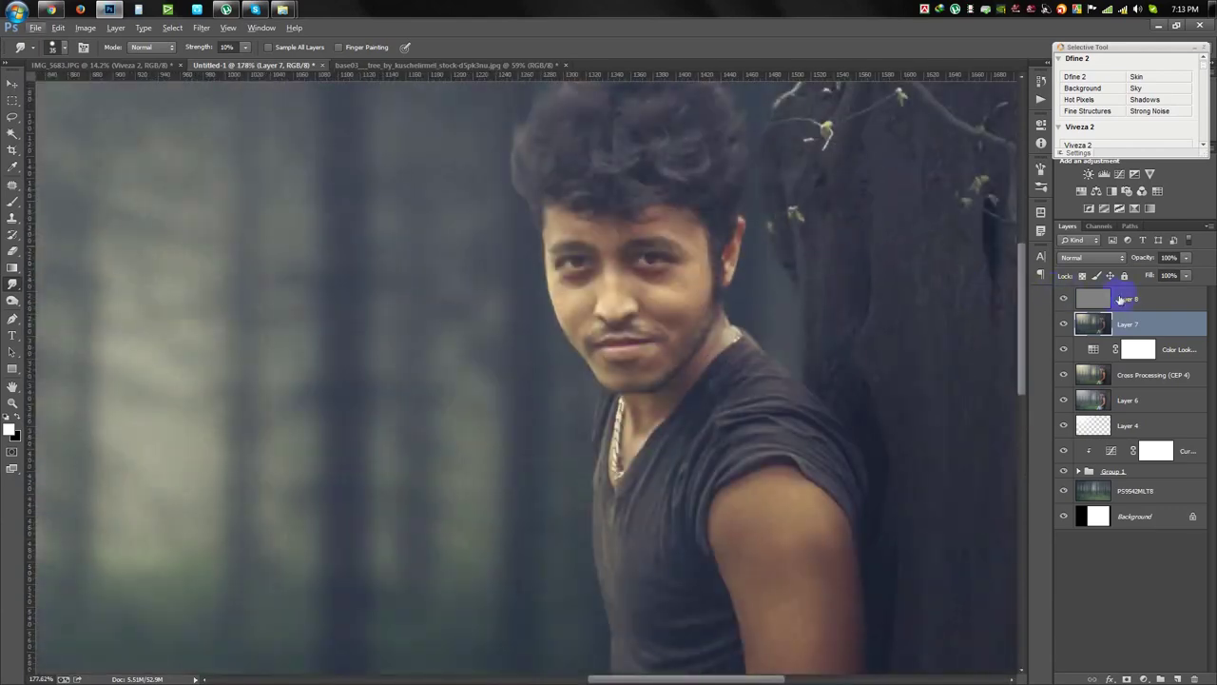
Lower Layer 8's grain to 41% opacity and toggle it off and on to compare.
click(1120, 299)
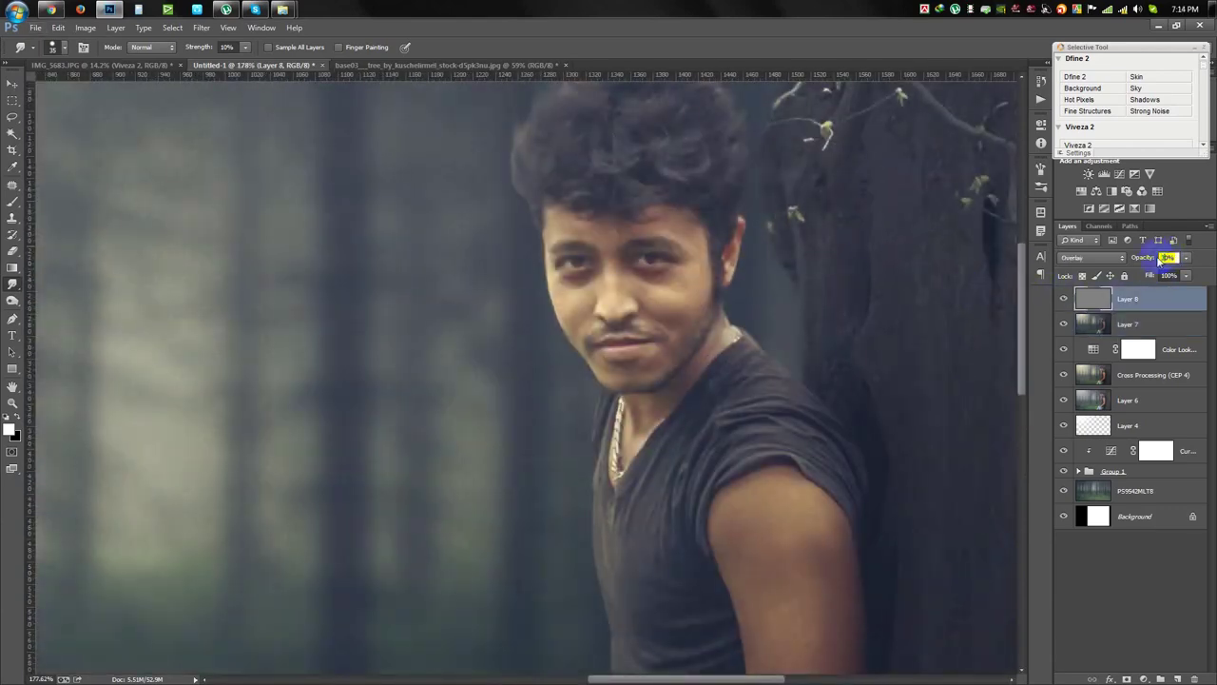
drag(1159, 257, 1157, 258)
click(12, 84)
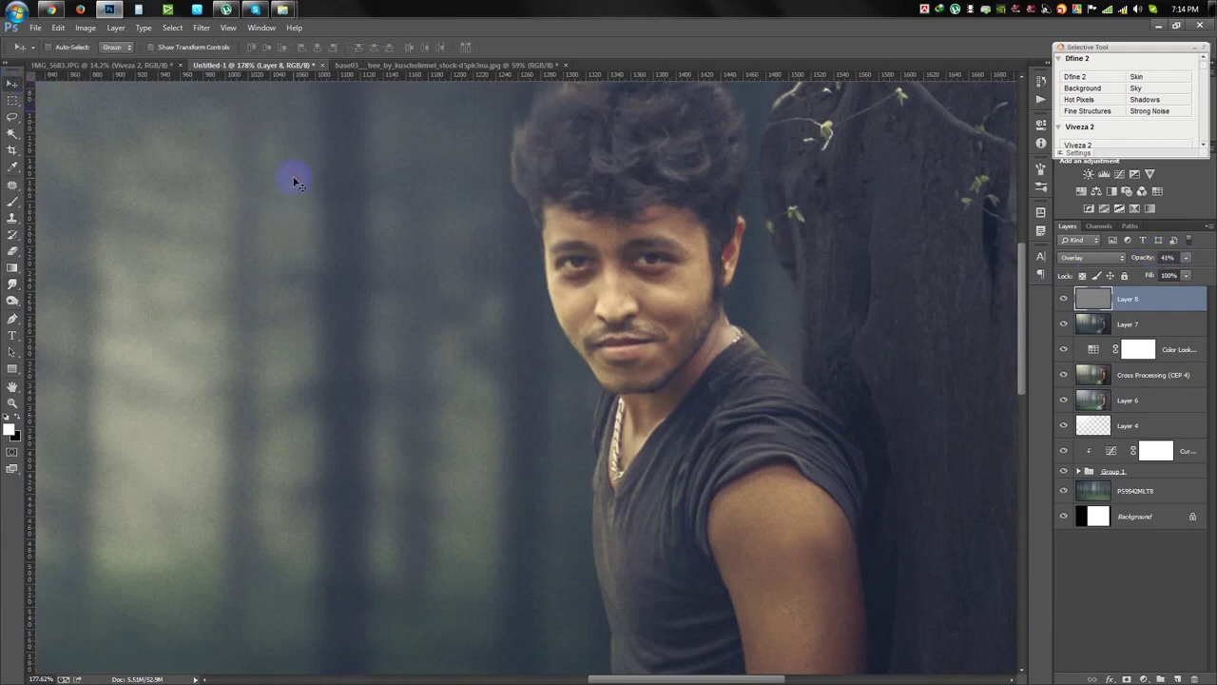
scroll(292, 181, down, 2)
click(1063, 298)
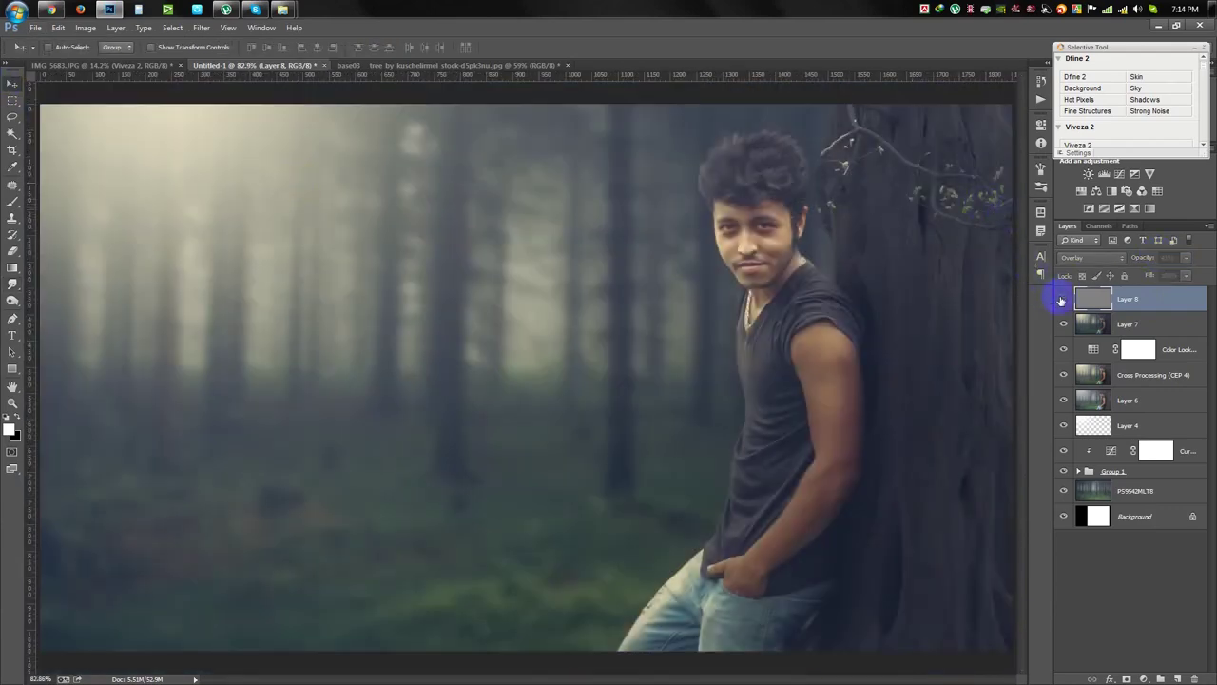
scroll(894, 380, up, 1)
scroll(877, 382, up, 2)
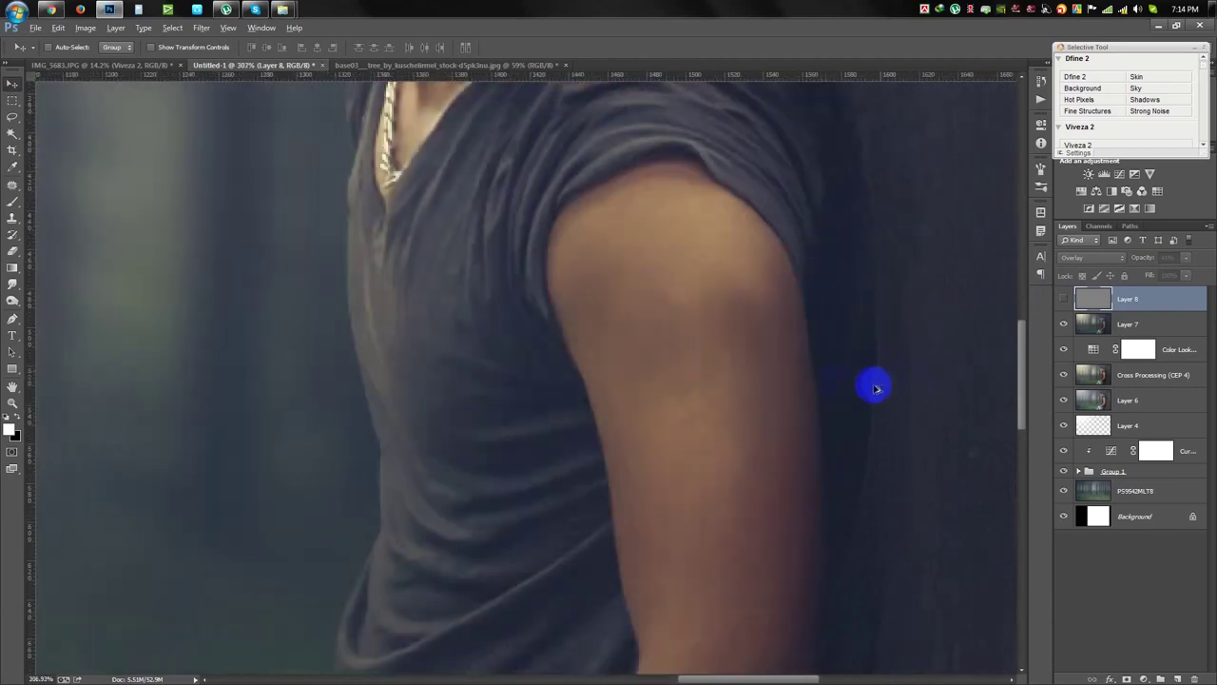
click(1063, 300)
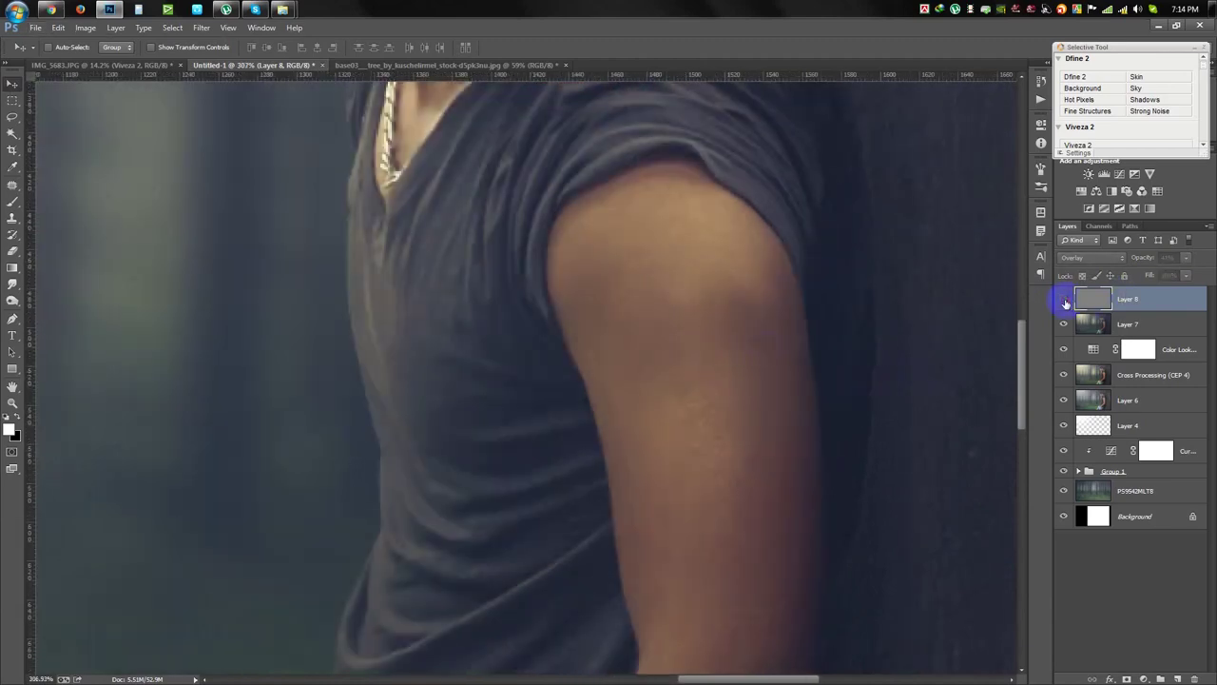
click(11, 287)
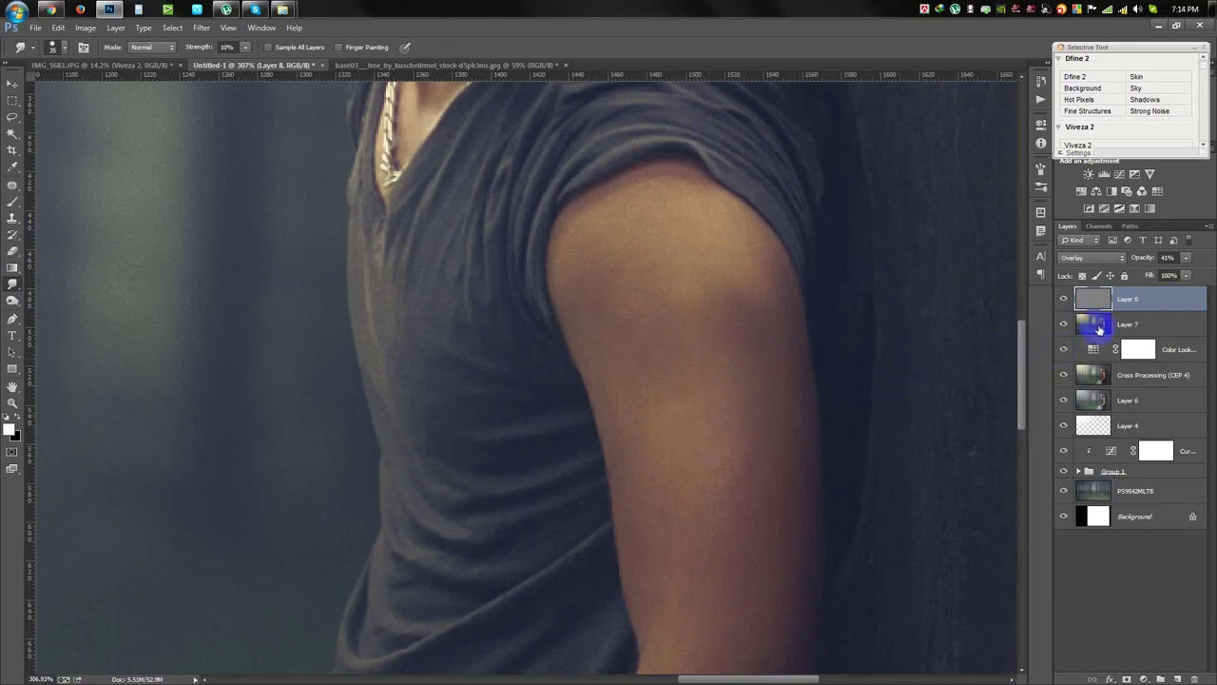
Smudge Layer 7's jawline down to the neck, then fit the image on screen.
click(1098, 328)
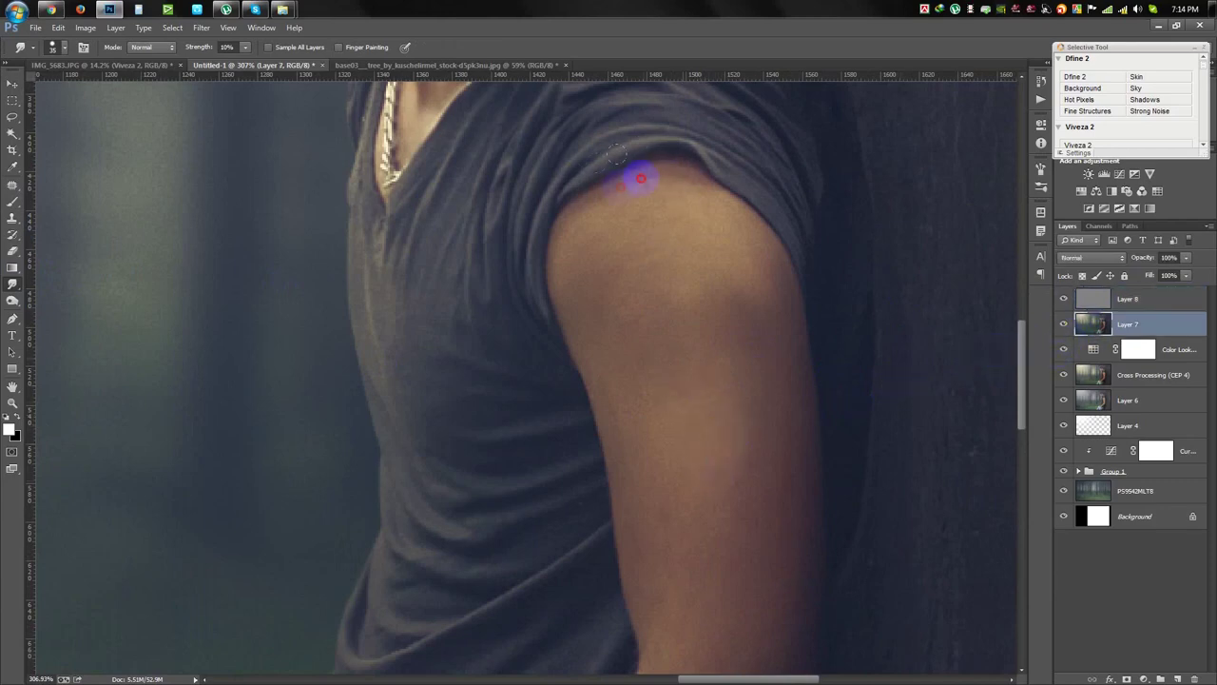
scroll(733, 475, down, 3)
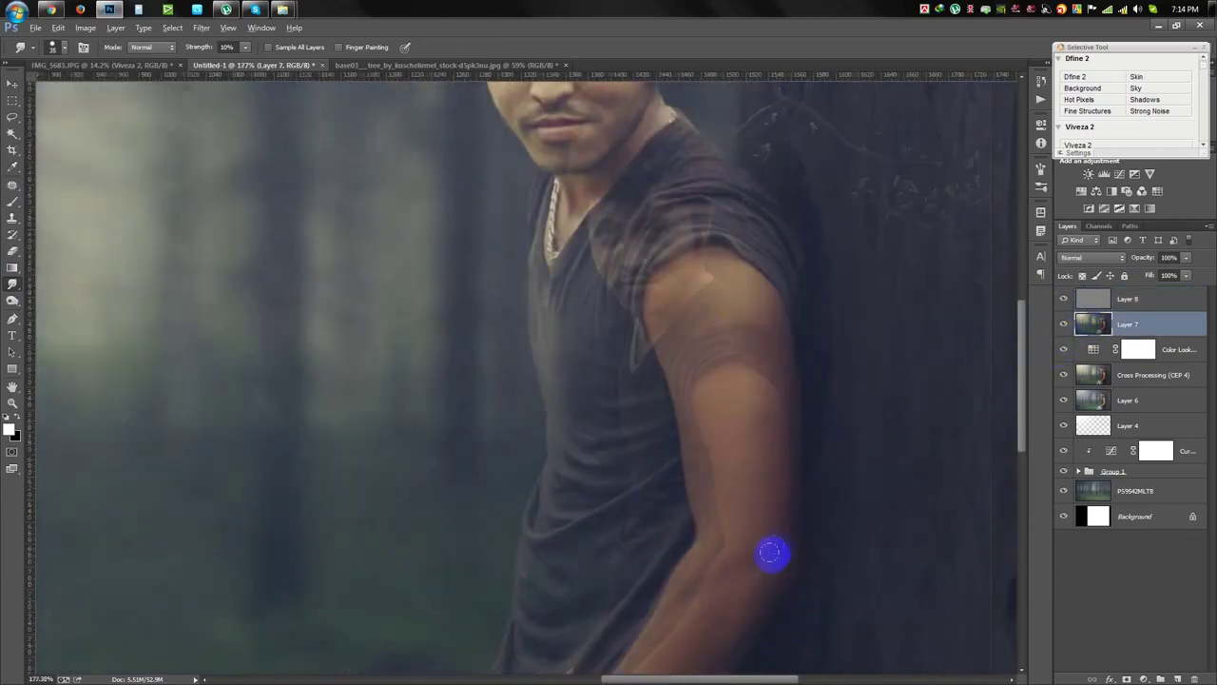
scroll(787, 547, down, 3)
scroll(761, 276, up, 7)
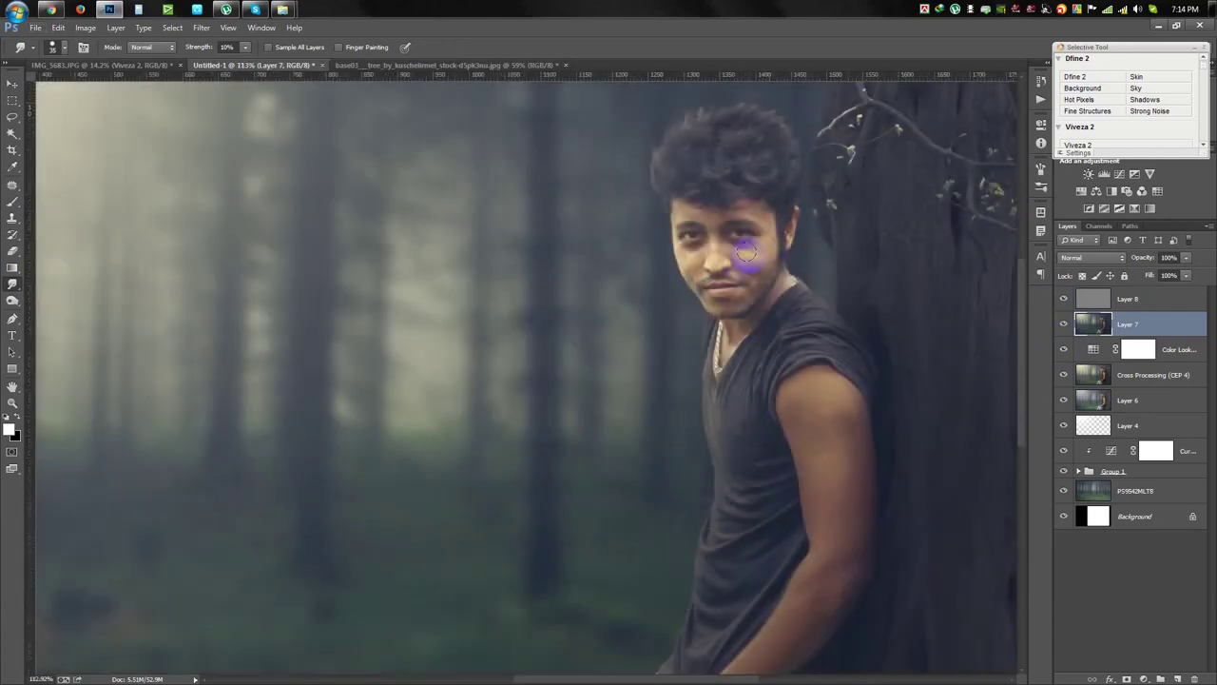
scroll(802, 304, down, 1)
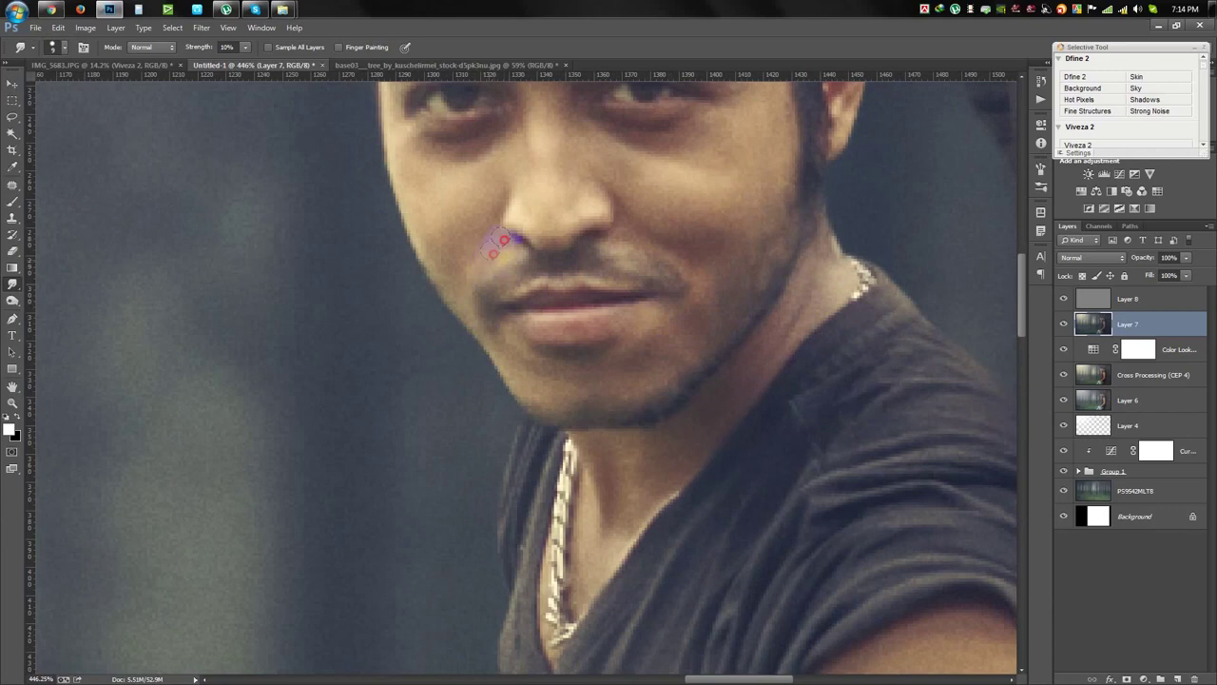
drag(780, 141, 591, 575)
key(ctrl+0)
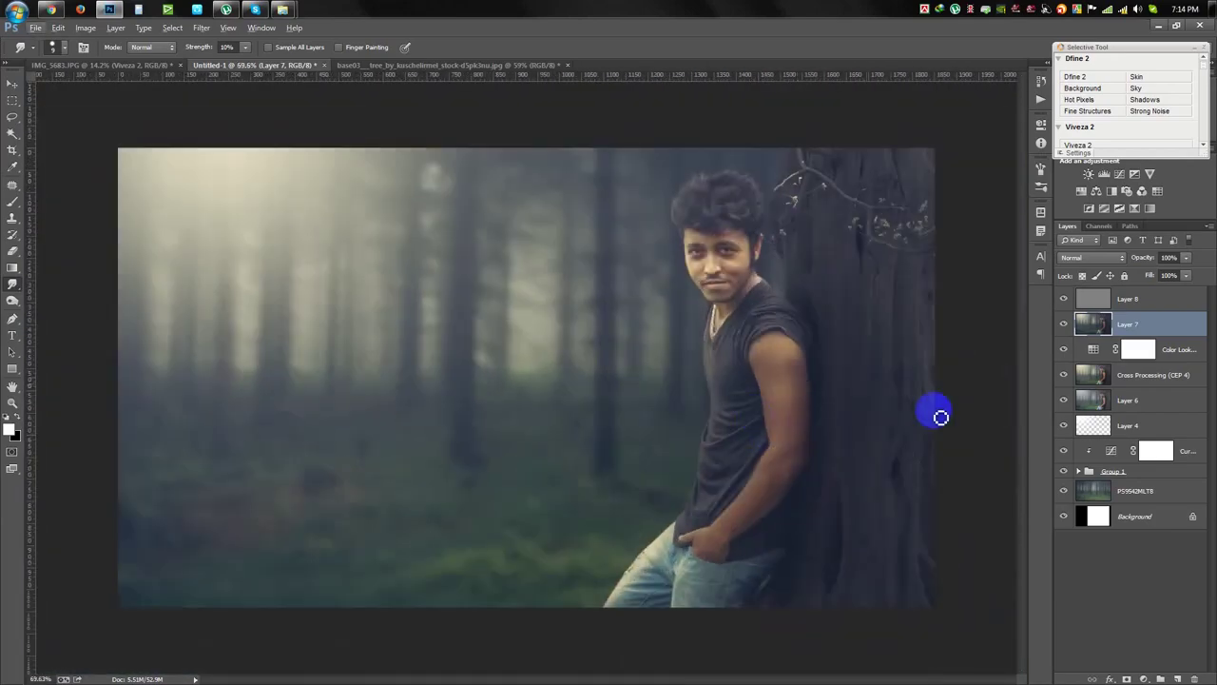
Add Layer 9 above Layer 8 holding a merged copy via Apply Image.
click(1130, 300)
click(1180, 679)
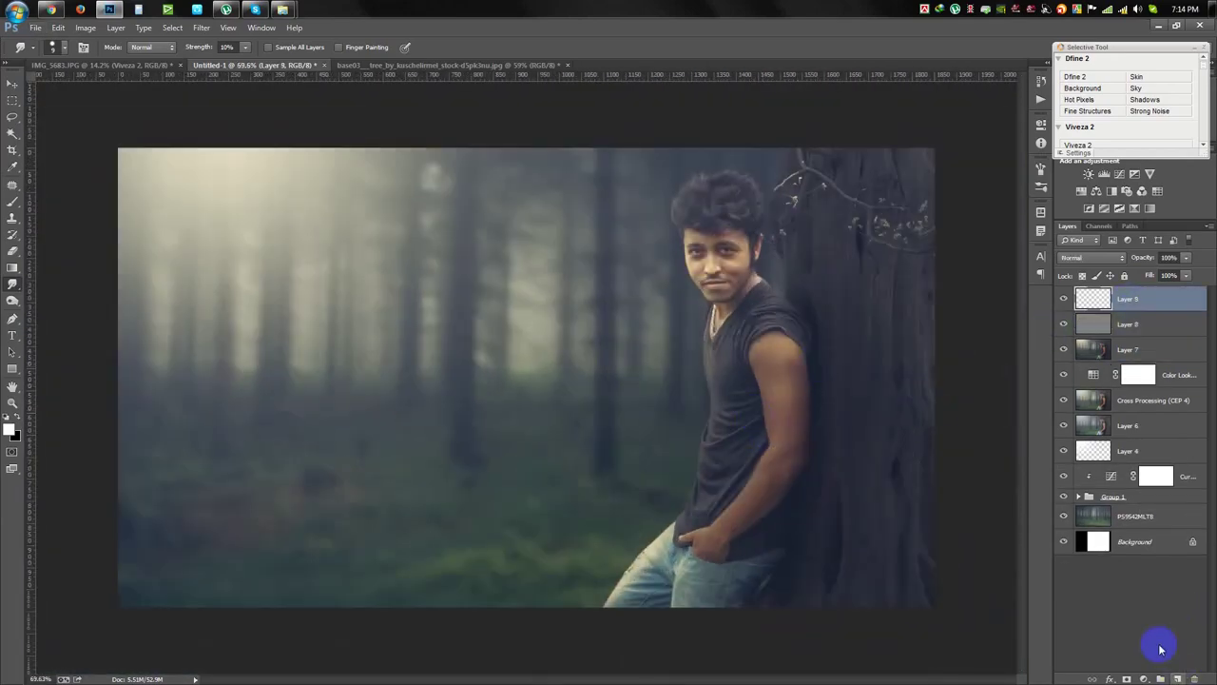
click(85, 27)
click(95, 217)
click(719, 197)
key(r)
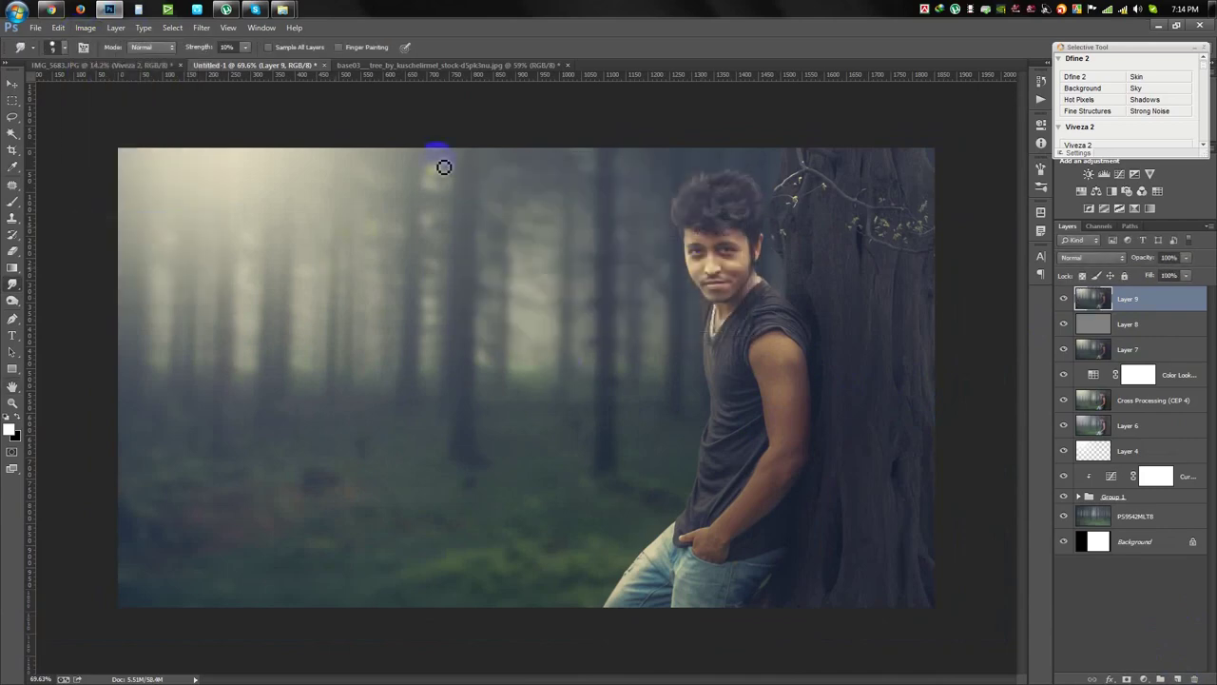